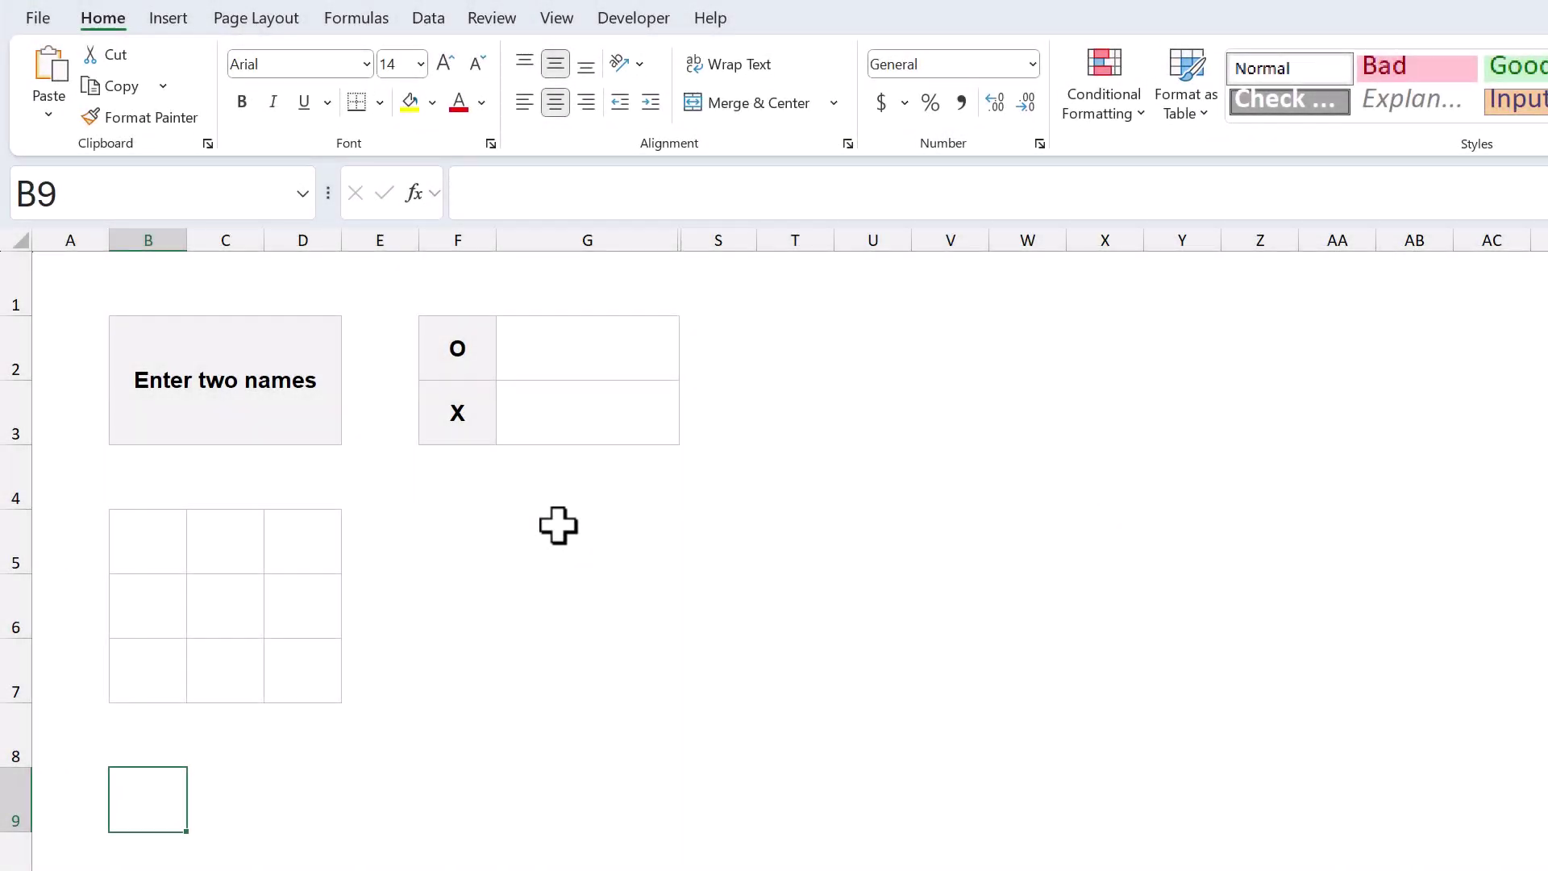
# - Enter Ryan as the O player in G2 and Meagan as the X player in G3
pyautogui.click(606, 348)
pyautogui.write('Ryan')
pyautogui.press('Return')
pyautogui.write('Meagan')
pyautogui.press('Return')
# - Place O top-middle, X in the centre, and O middle-right on the board
pyautogui.click(255, 534)
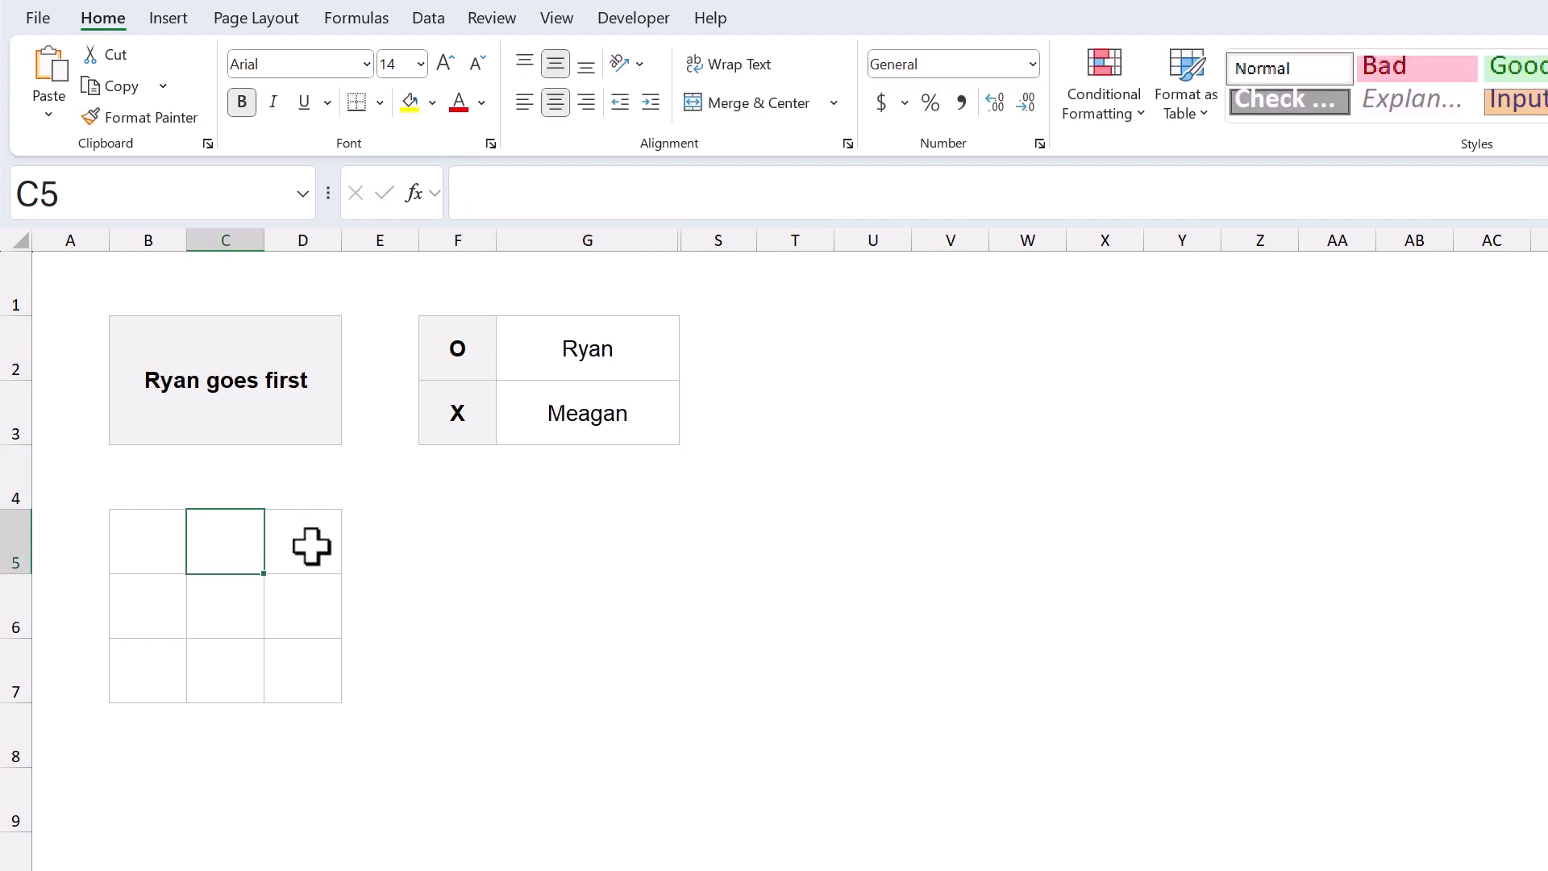
pyautogui.write('O')
pyautogui.press('Return')
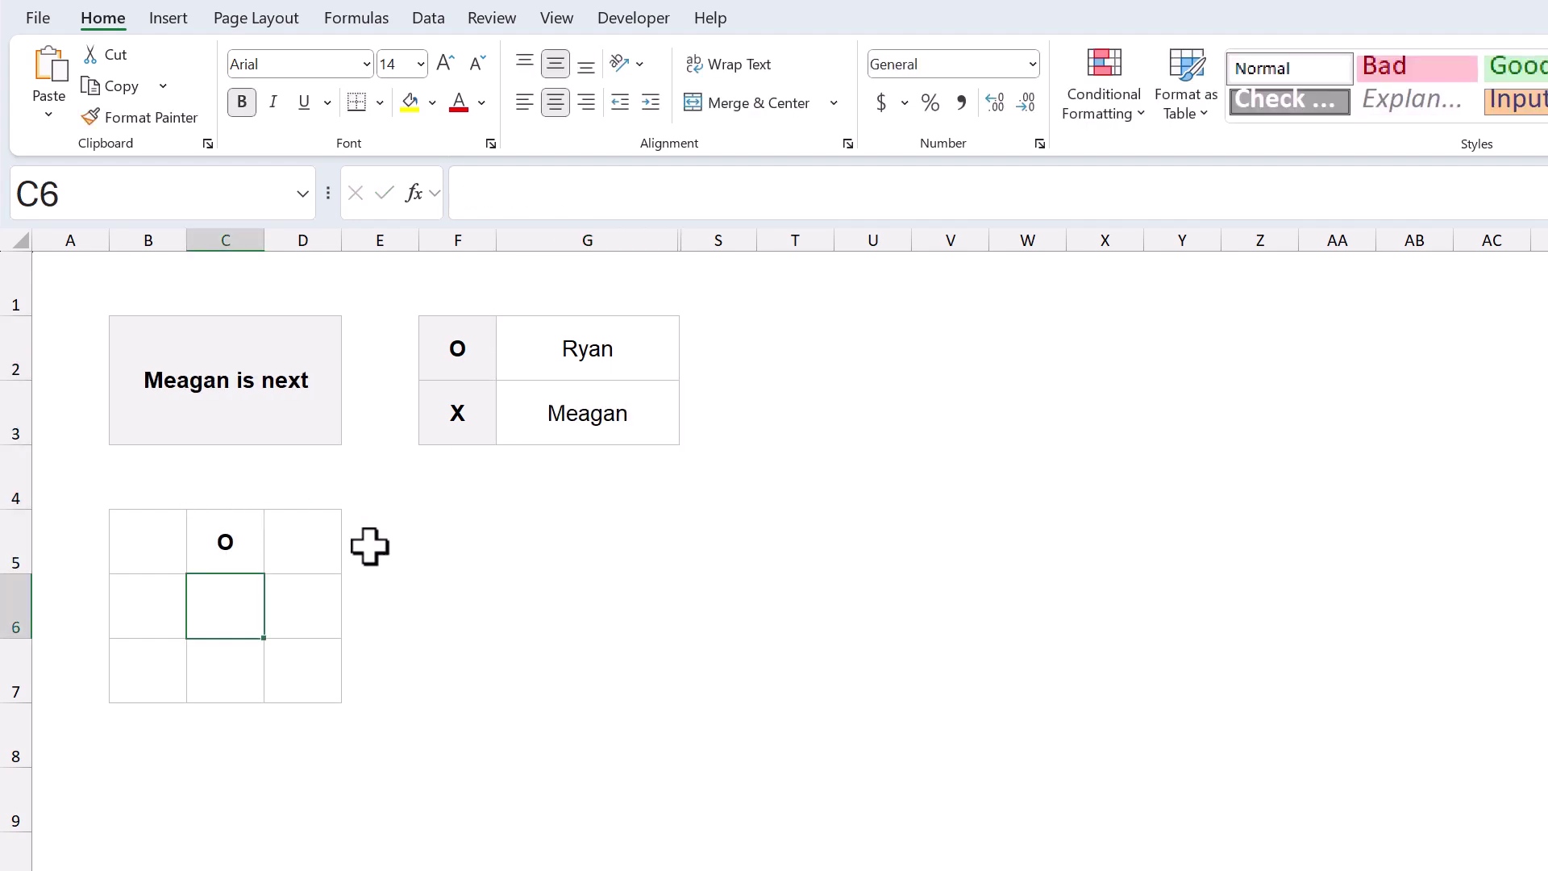
pyautogui.write('X')
pyautogui.press('Return')
pyautogui.click(318, 601)
pyautogui.write('O')
pyautogui.press('Return')
# - Place X bottom-right, O bottom-left, then the winning X top-left
pyautogui.write('X')
pyautogui.press('Return')
pyautogui.click(139, 675)
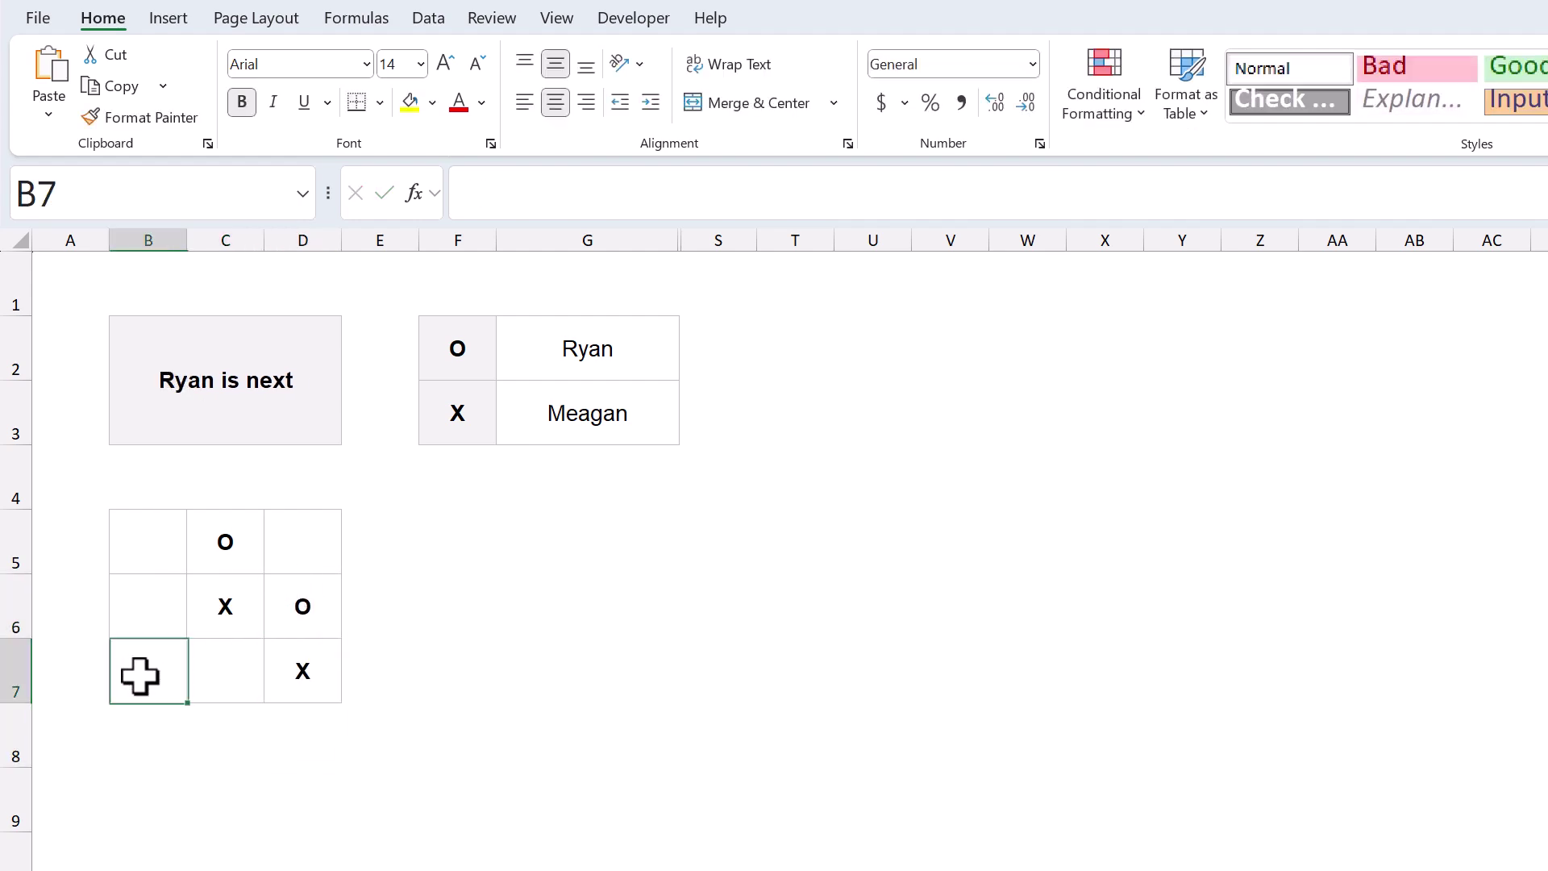
pyautogui.press('Return')
pyautogui.click(164, 535)
pyautogui.write('X')
pyautogui.press('Return')
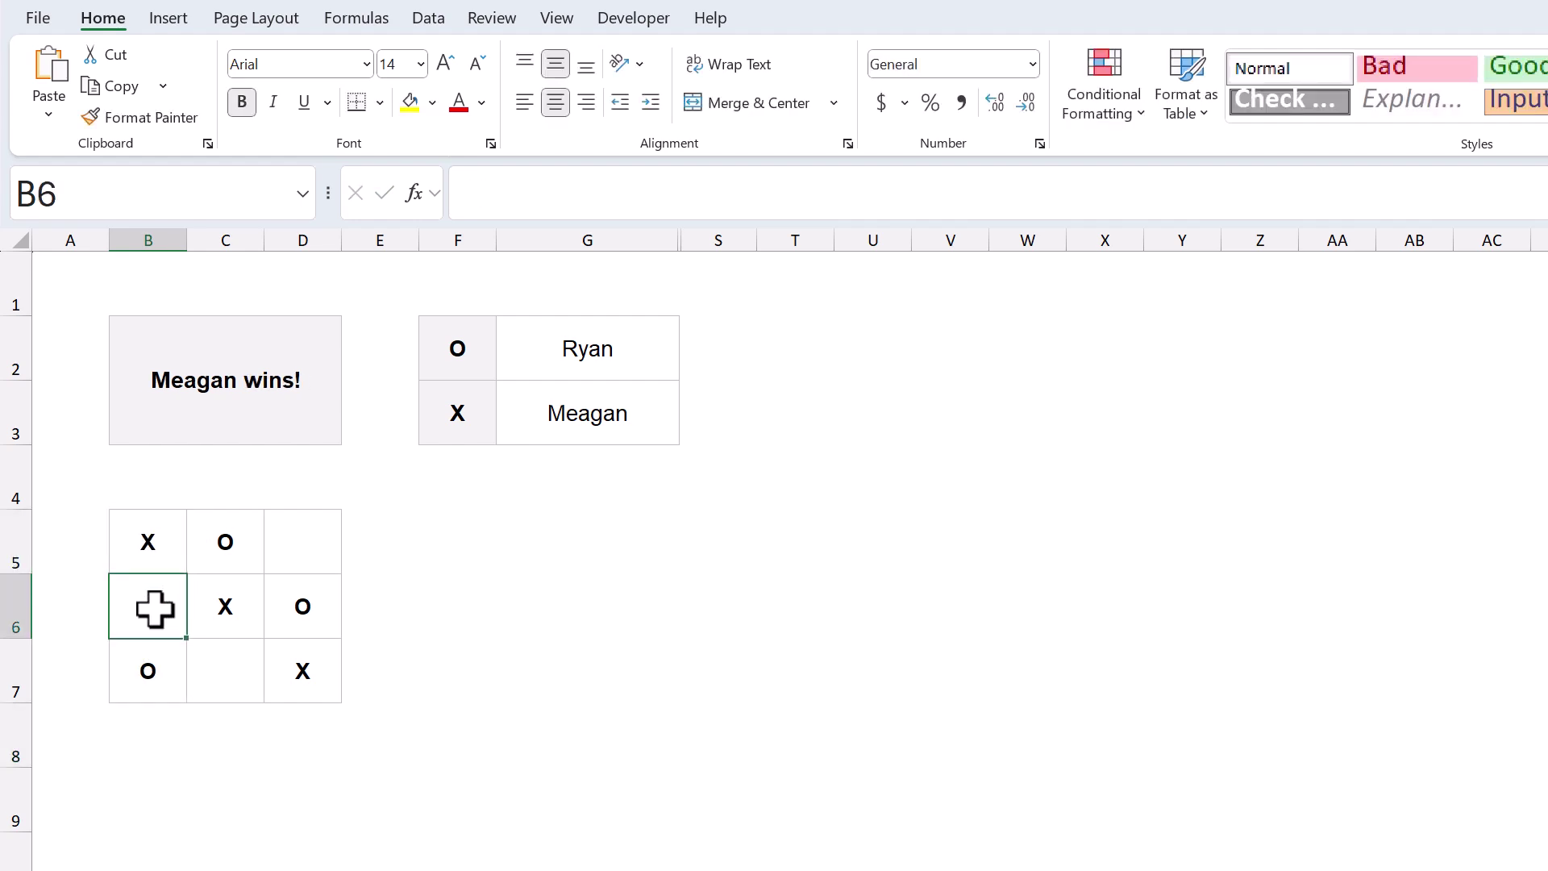
# - Clear all marks from the B5:D7 board
pyautogui.moveTo(149, 535); pyautogui.dragTo(302, 668)
pyautogui.press('Delete')
pyautogui.click(304, 668)
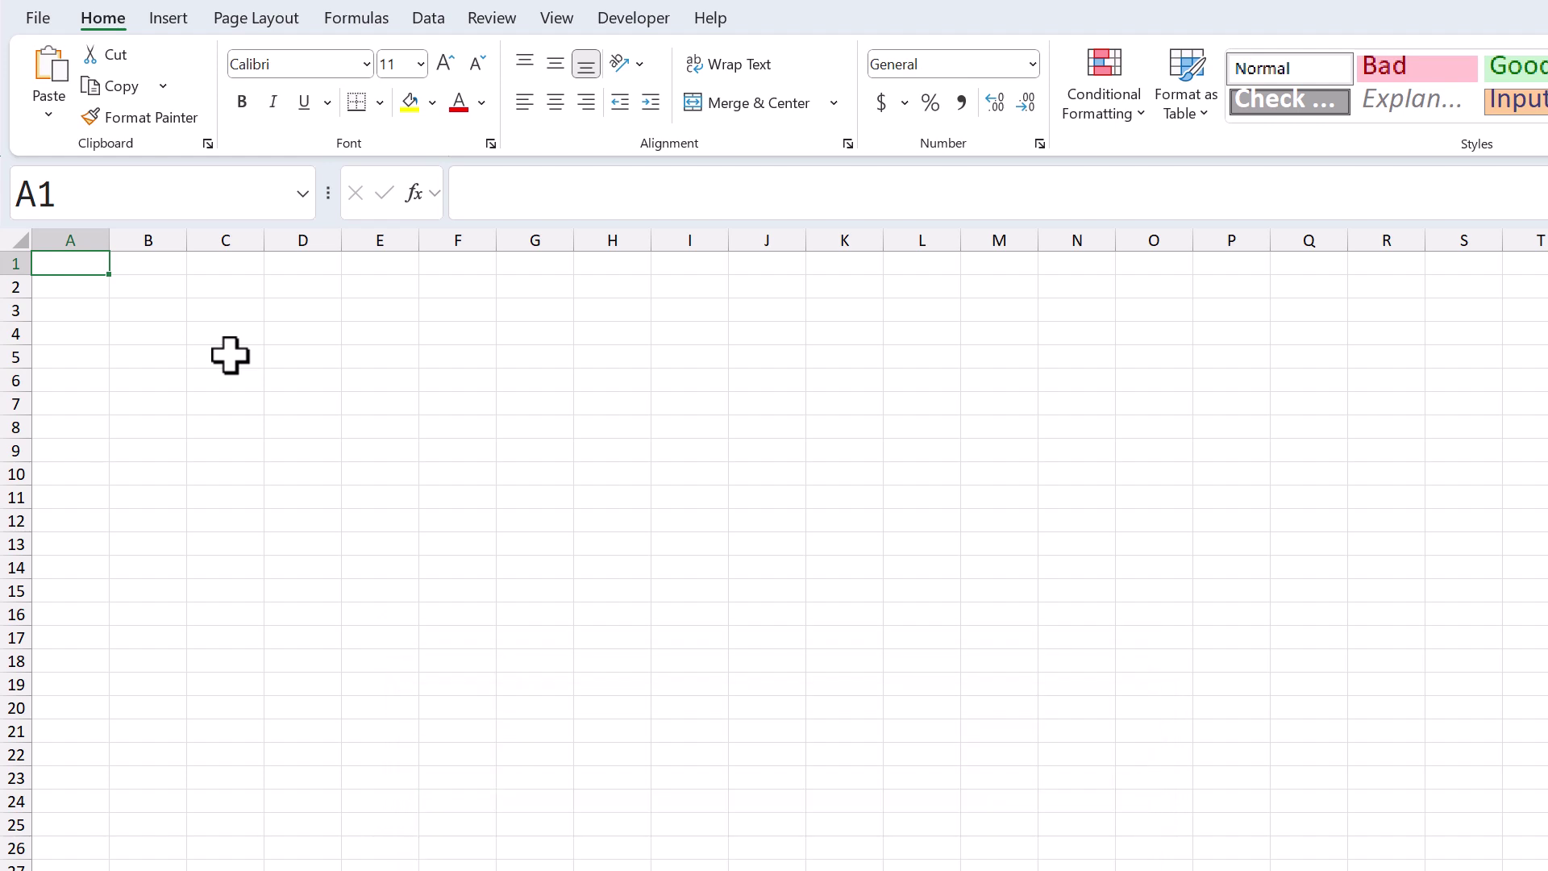
# - Format the whole sheet in Arial 14, centred vertically and horizontally
pyautogui.click(18, 237)
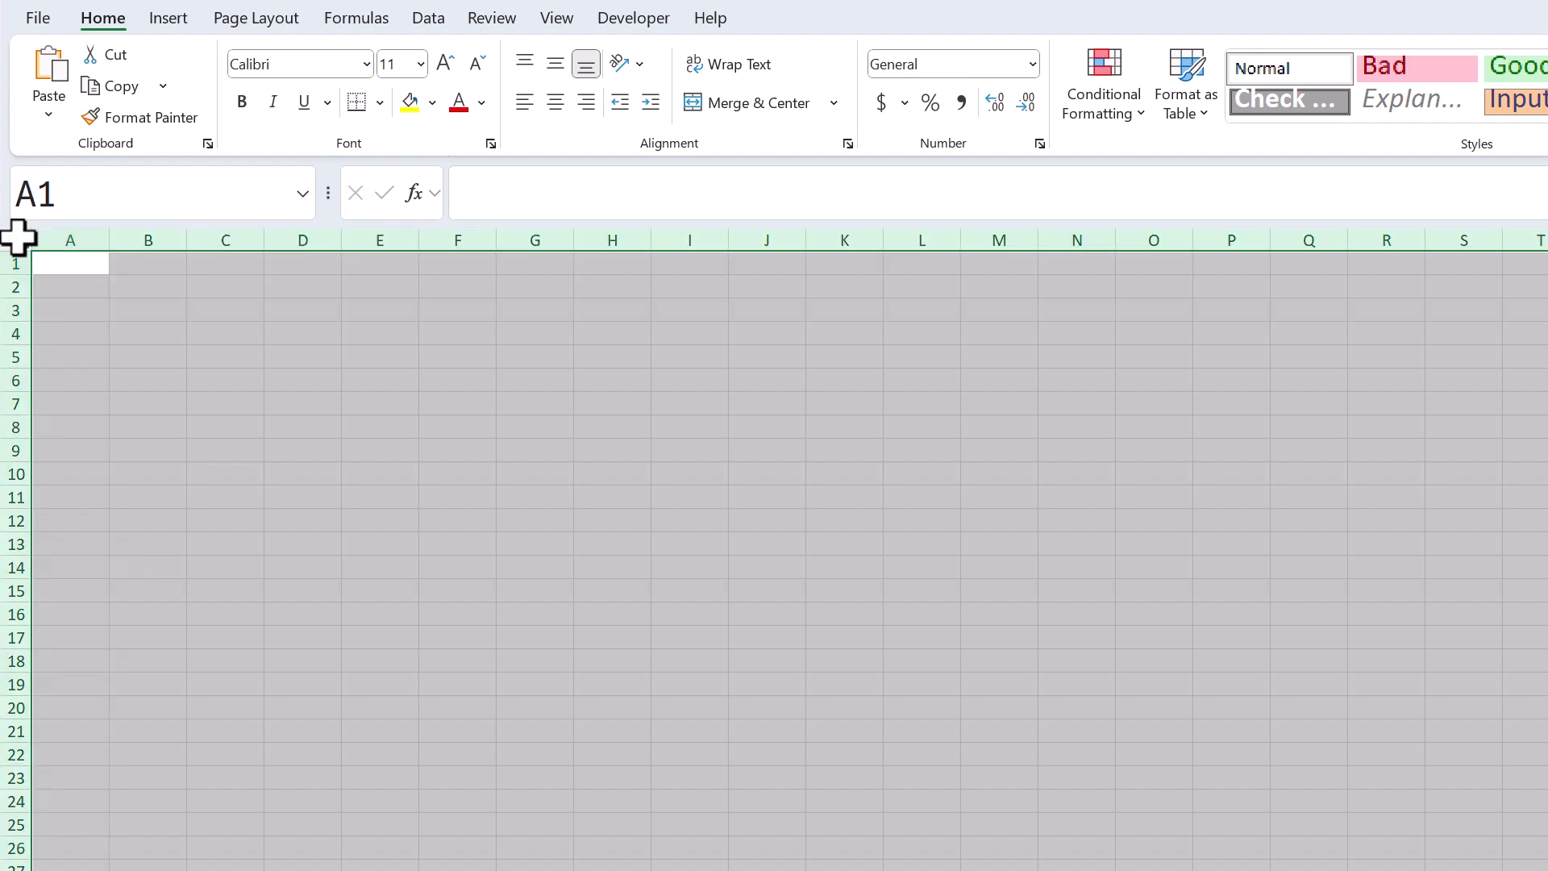
pyautogui.click(316, 64)
pyautogui.press('Return')
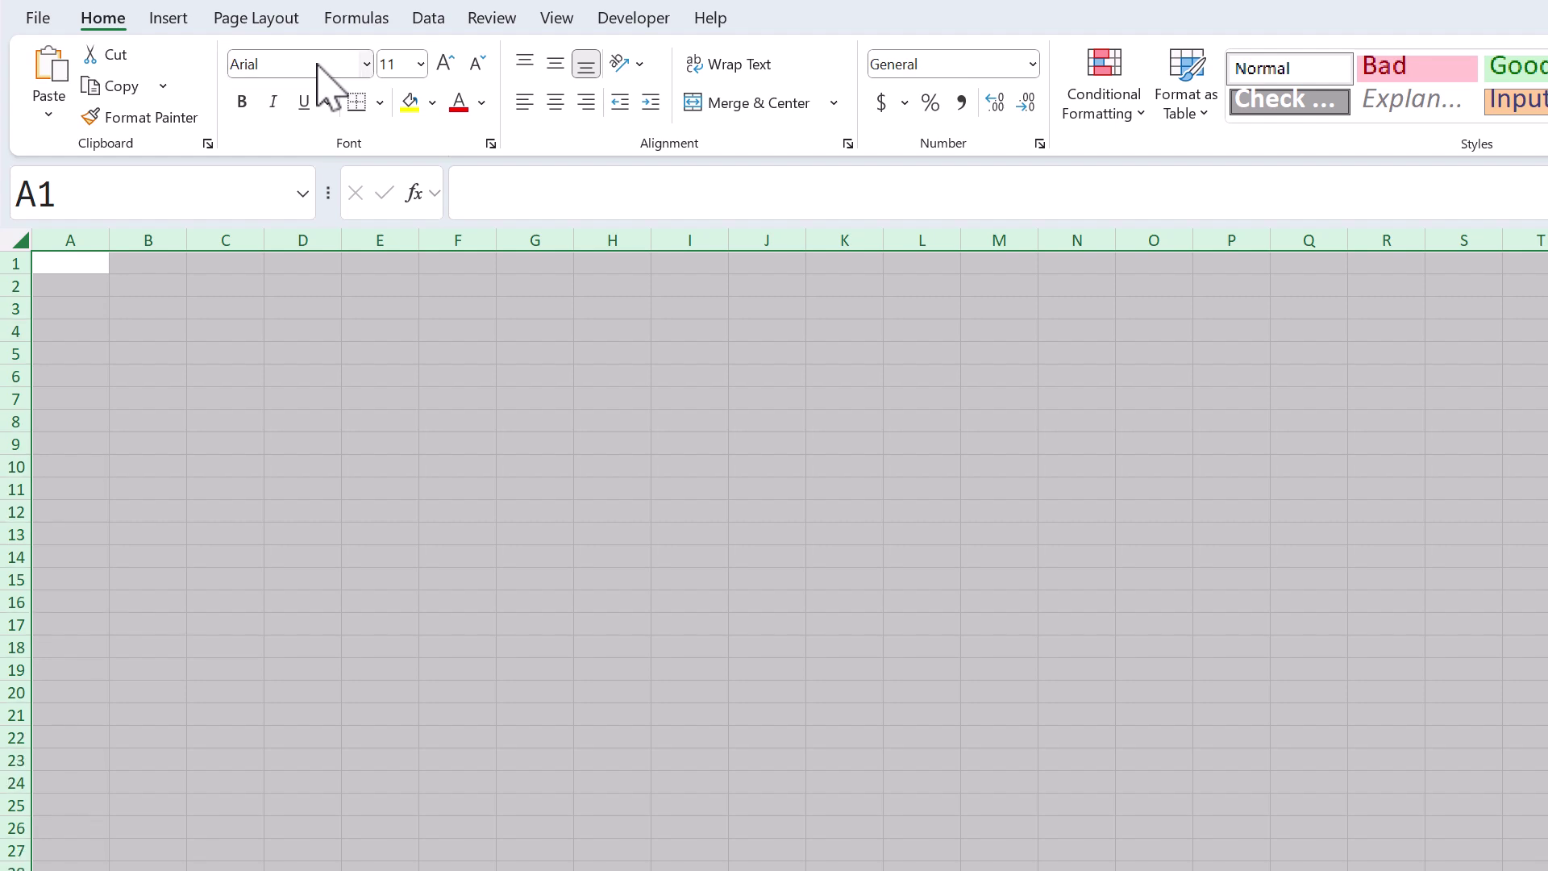
pyautogui.click(420, 63)
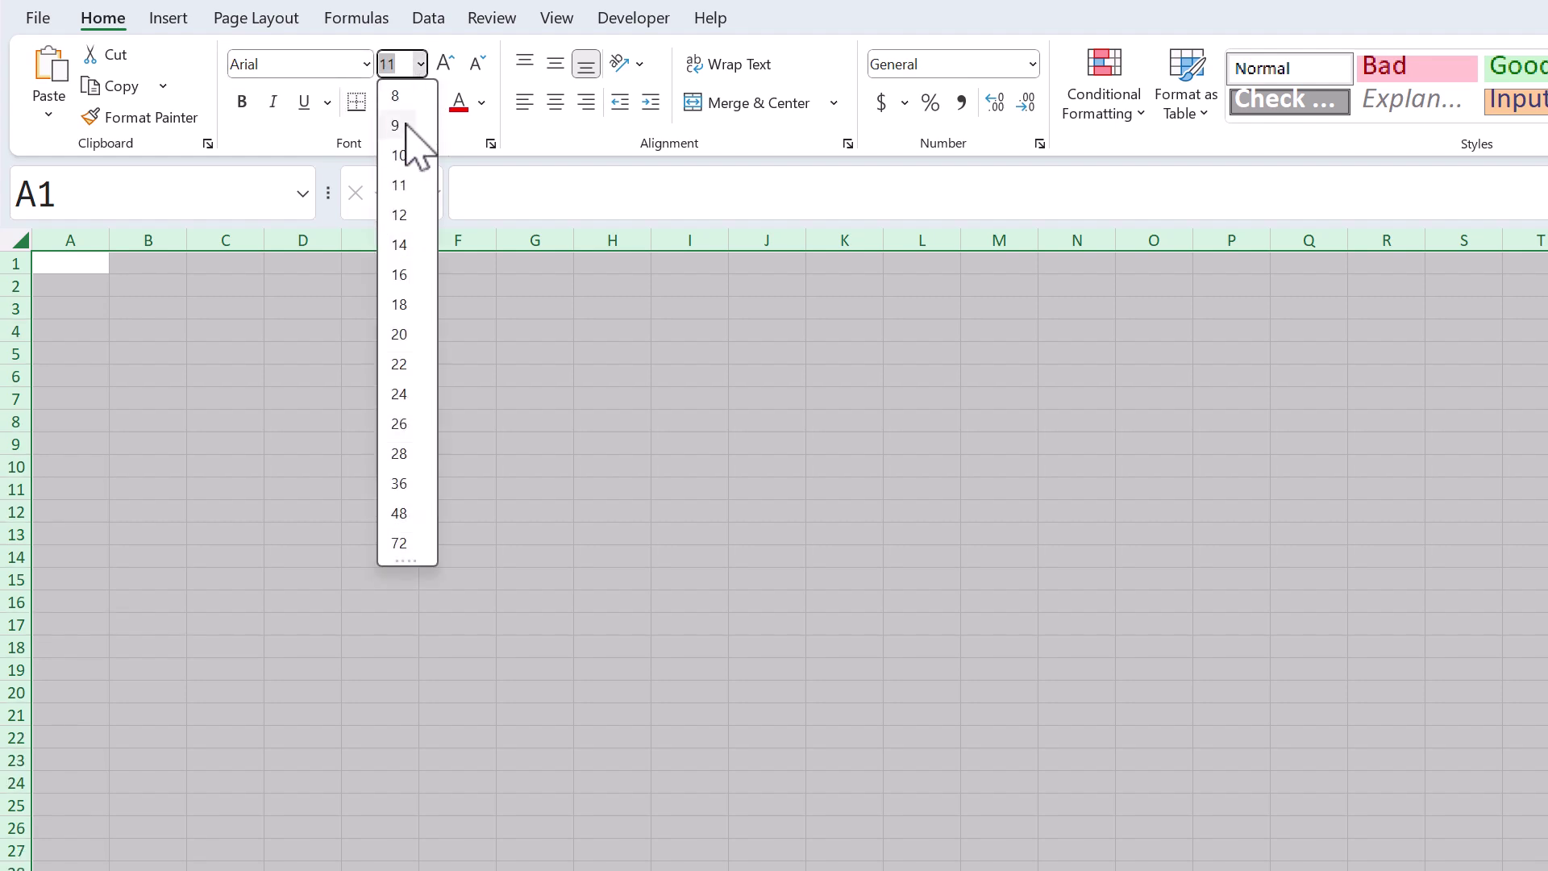
pyautogui.click(403, 244)
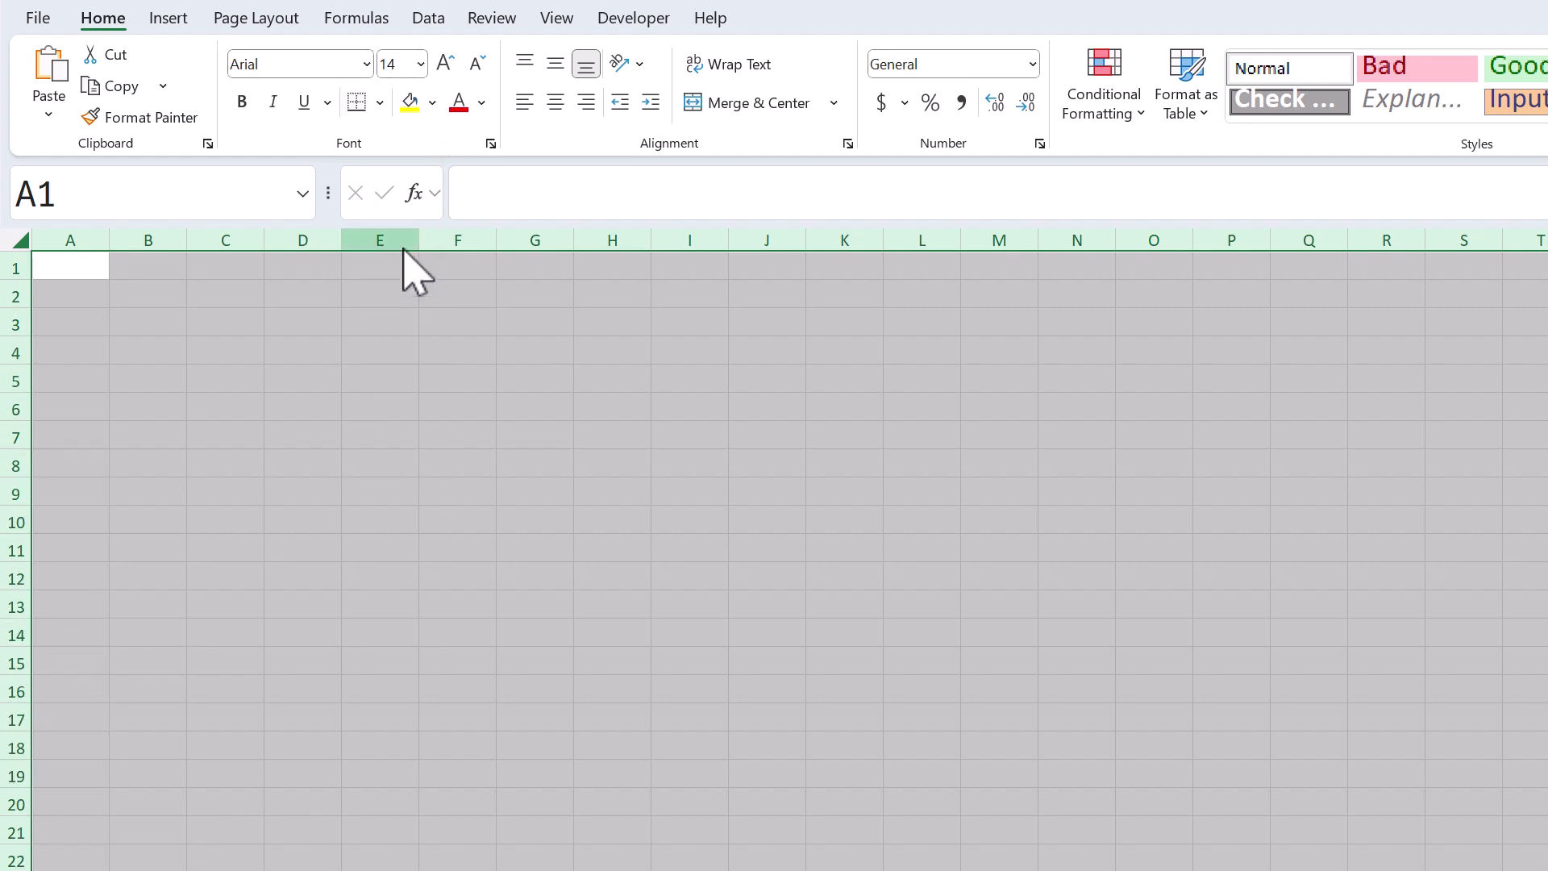
pyautogui.click(557, 66)
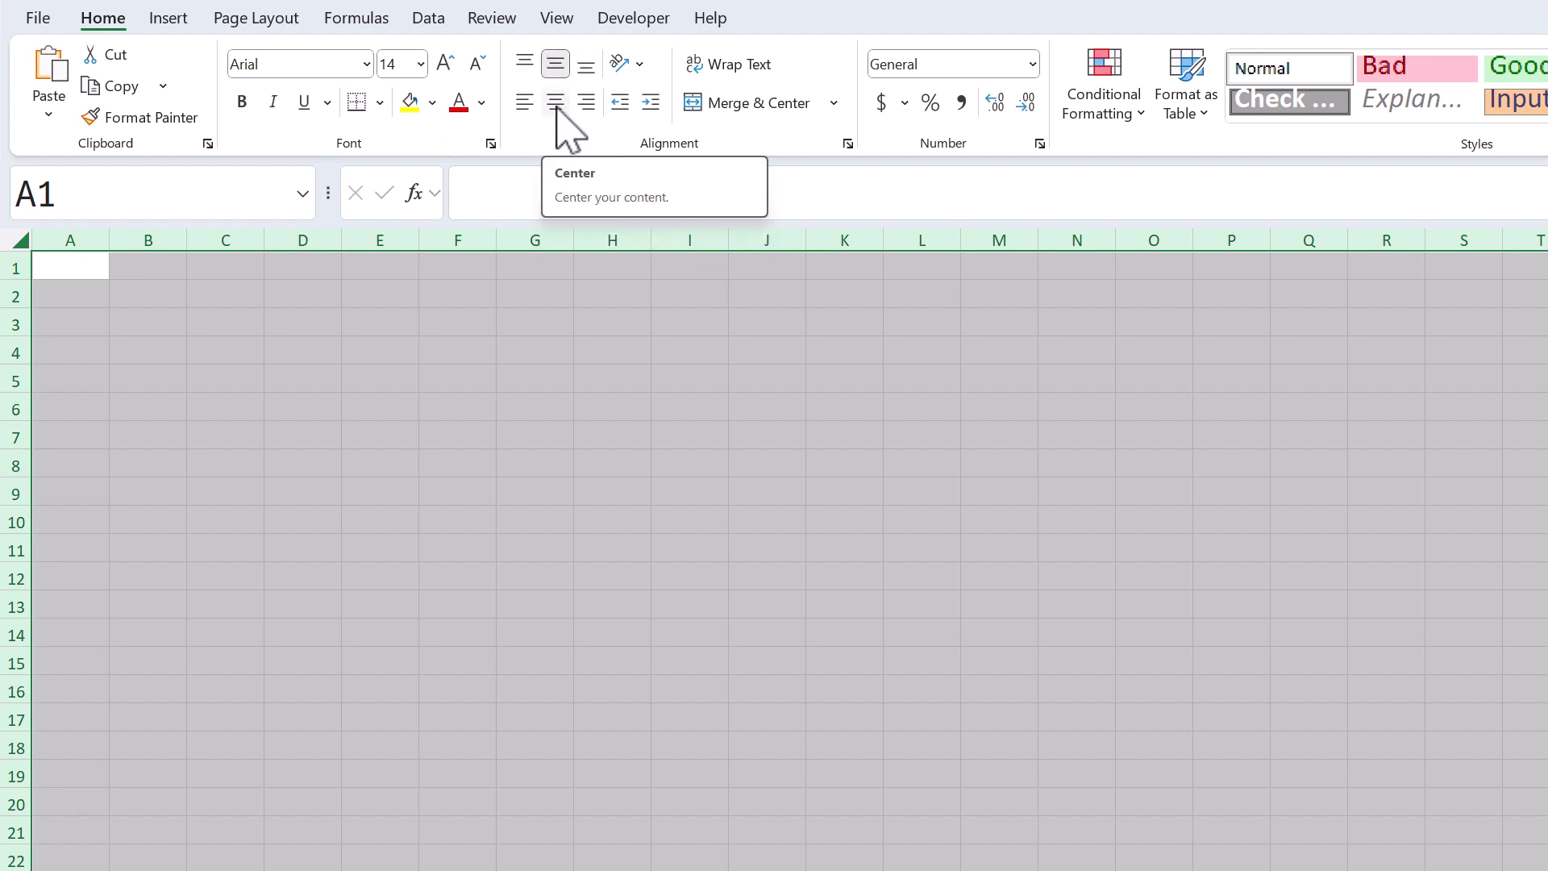
pyautogui.click(556, 103)
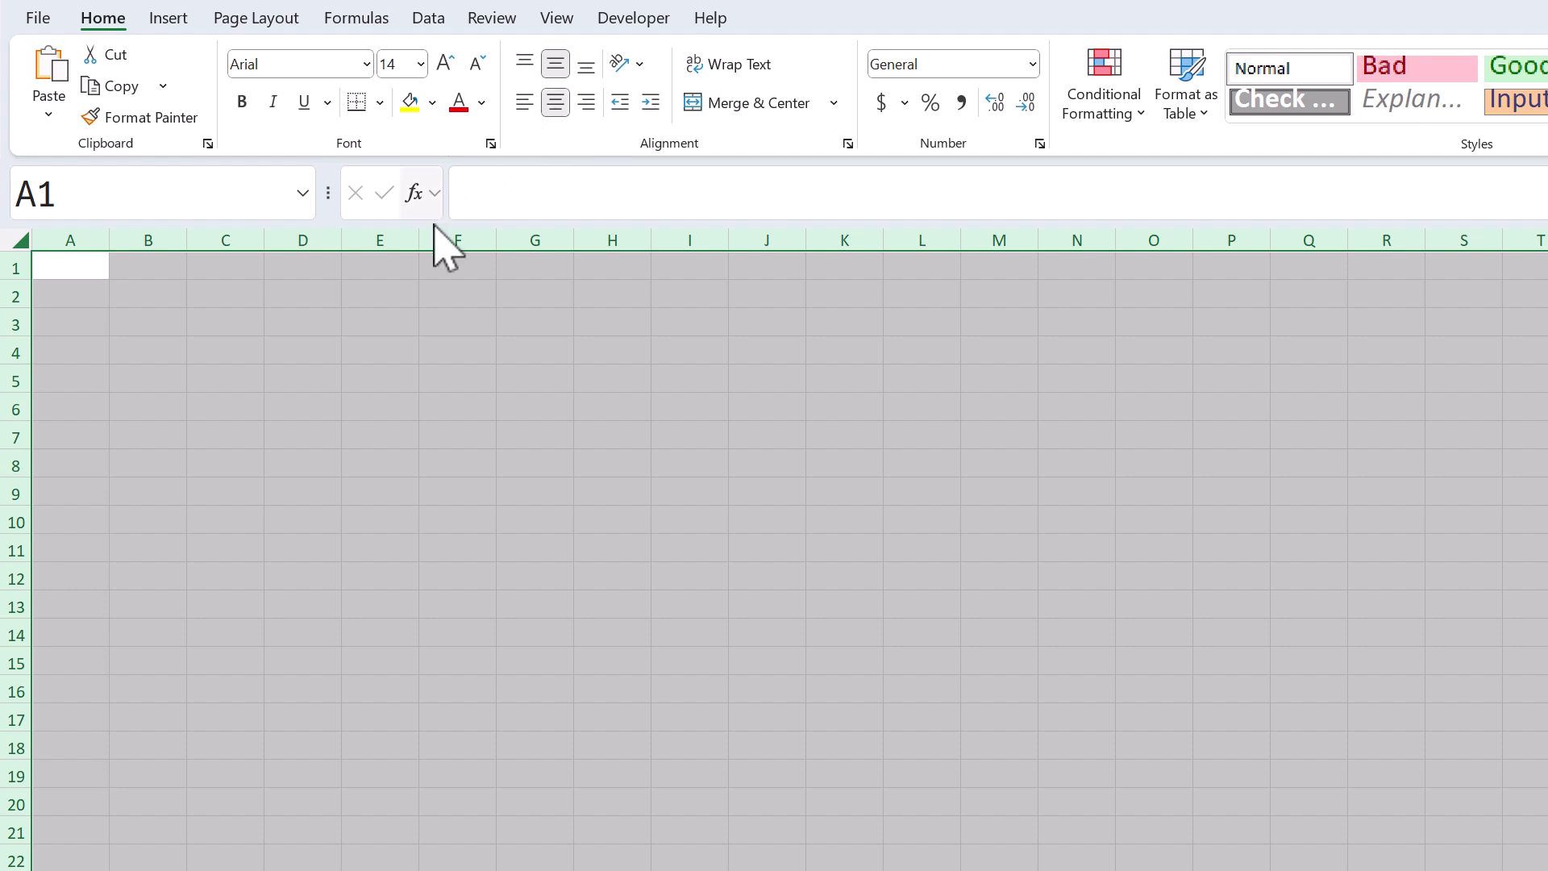
# - Set every row height to 40 points
pyautogui.rightClick(12, 349)
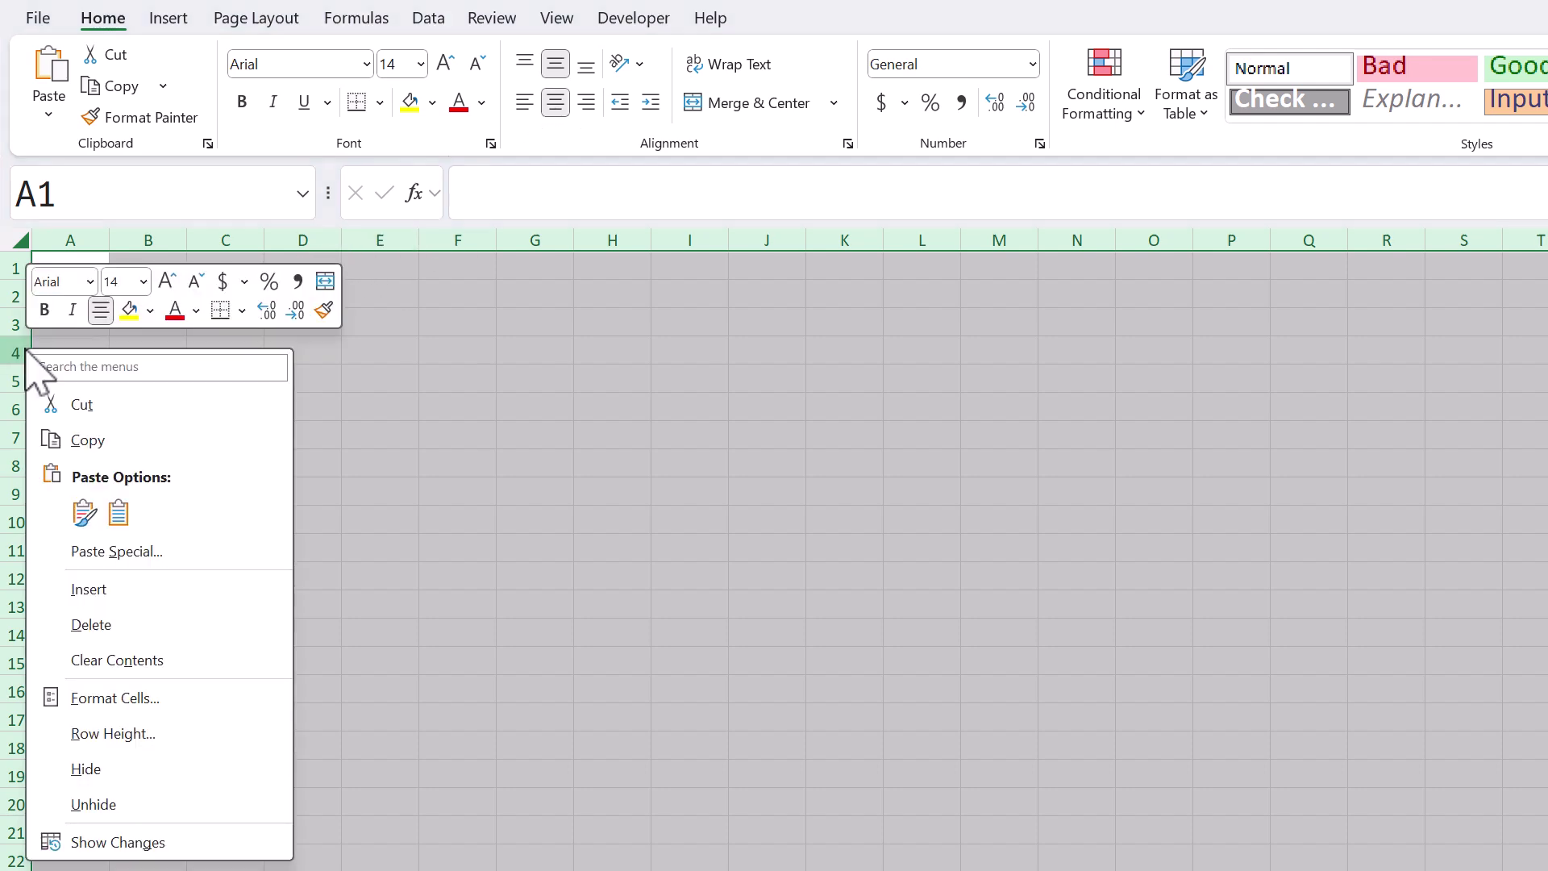
pyautogui.click(113, 734)
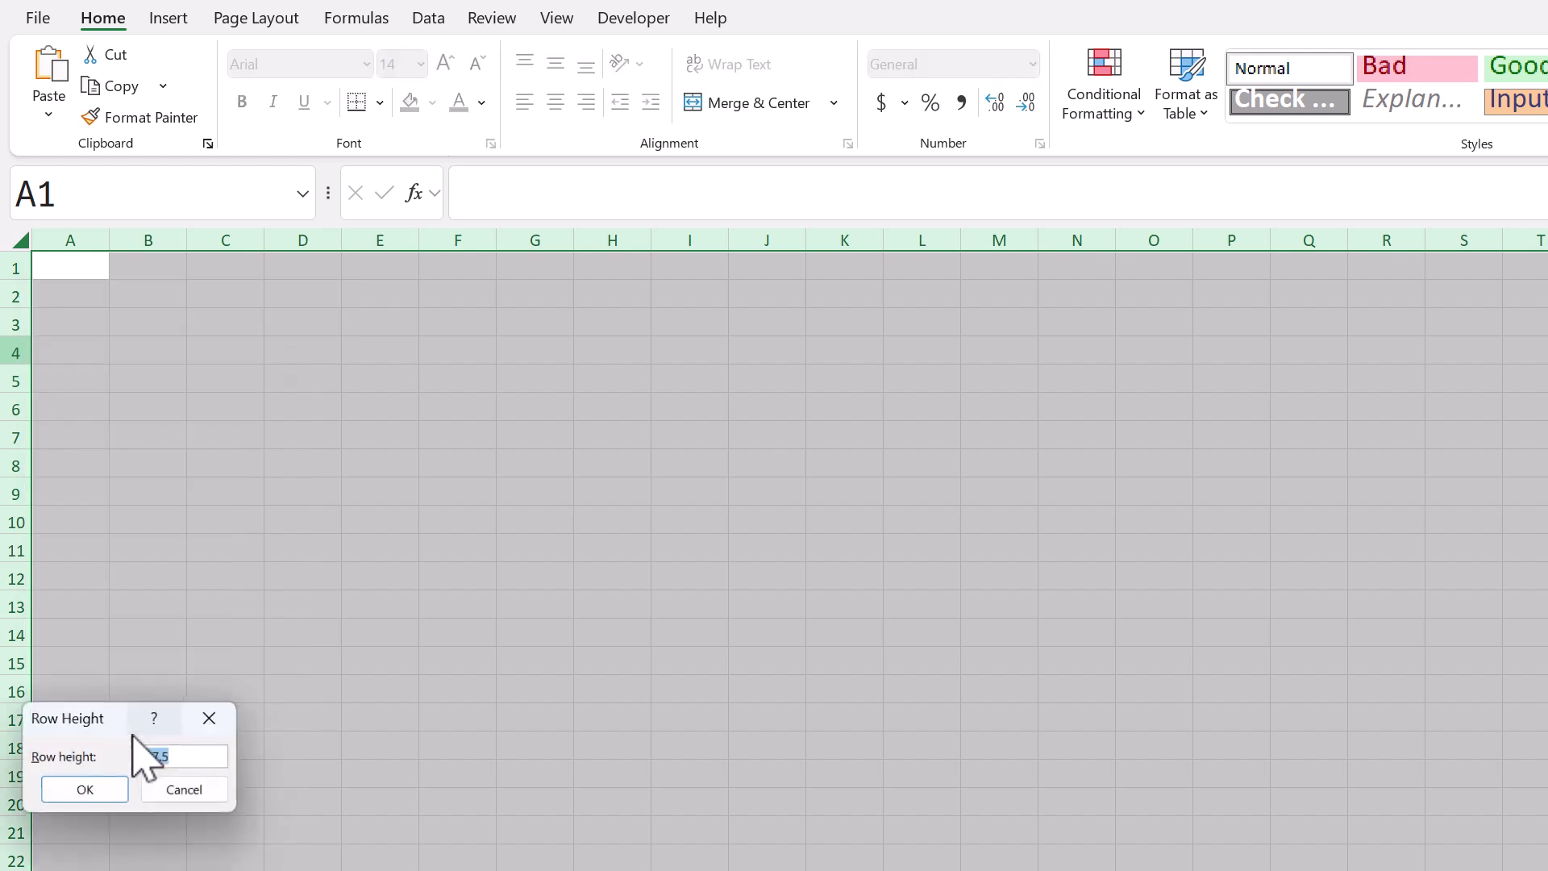
pyautogui.click(100, 794)
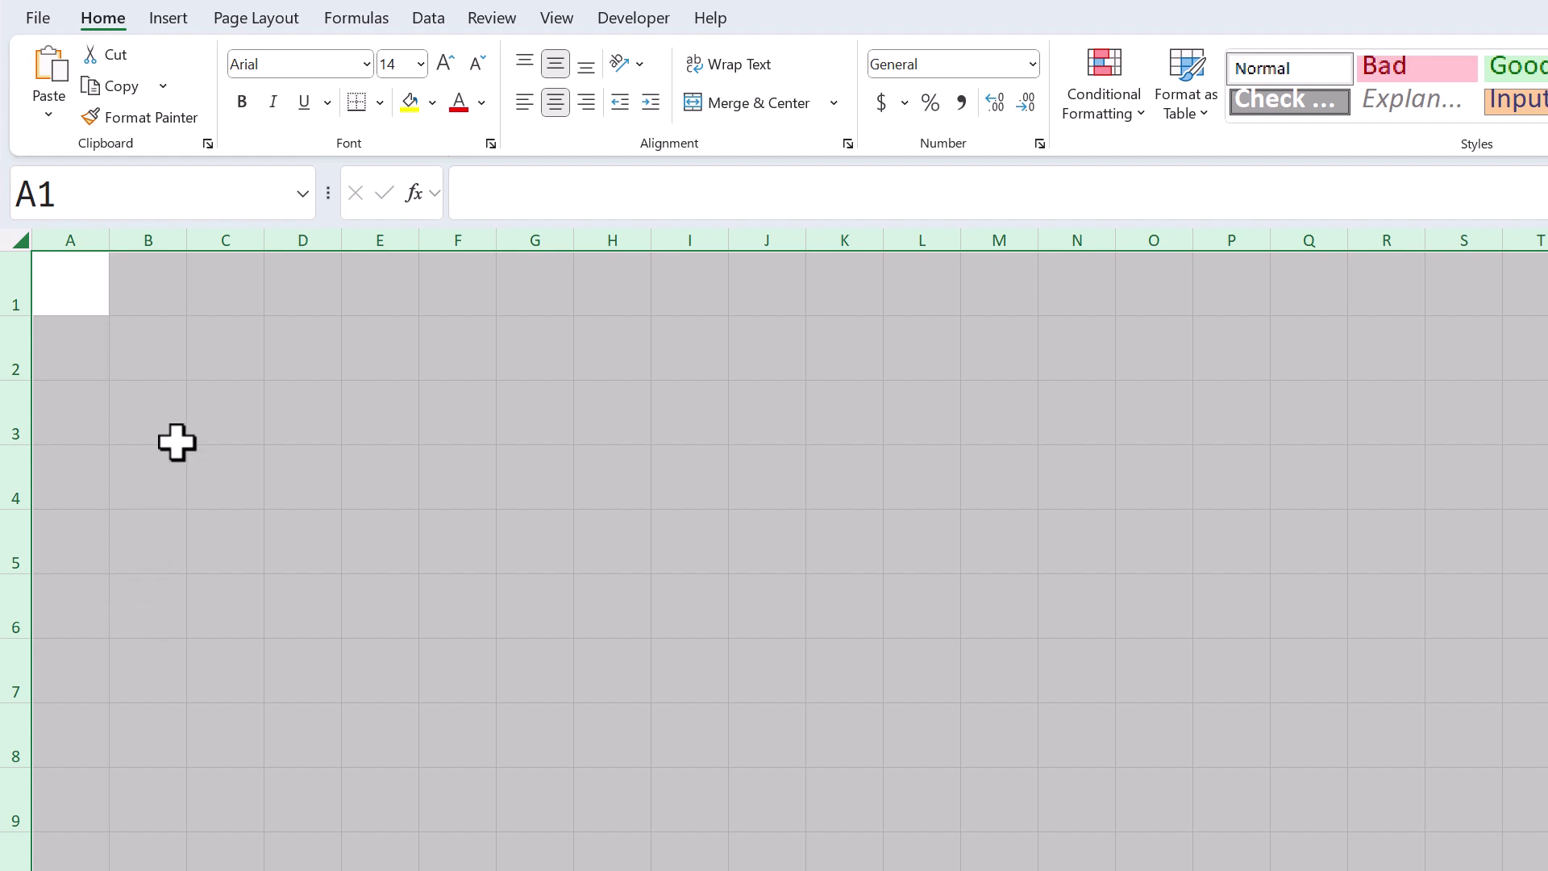
pyautogui.click(164, 353)
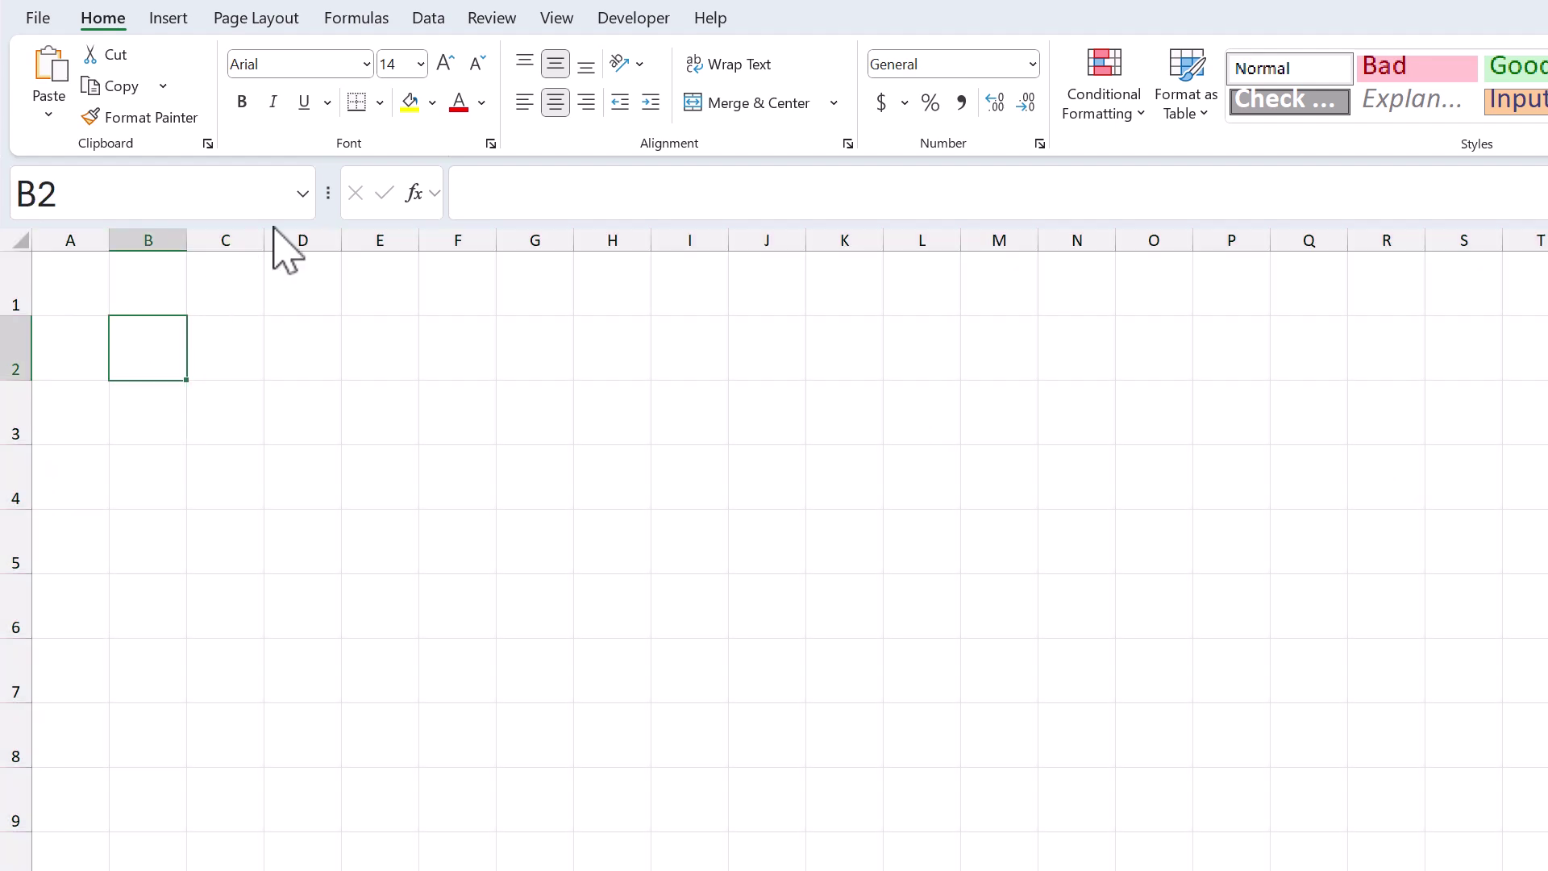
# - Set the border line colour to light grey and switch to Draw Border mode
pyautogui.click(381, 104)
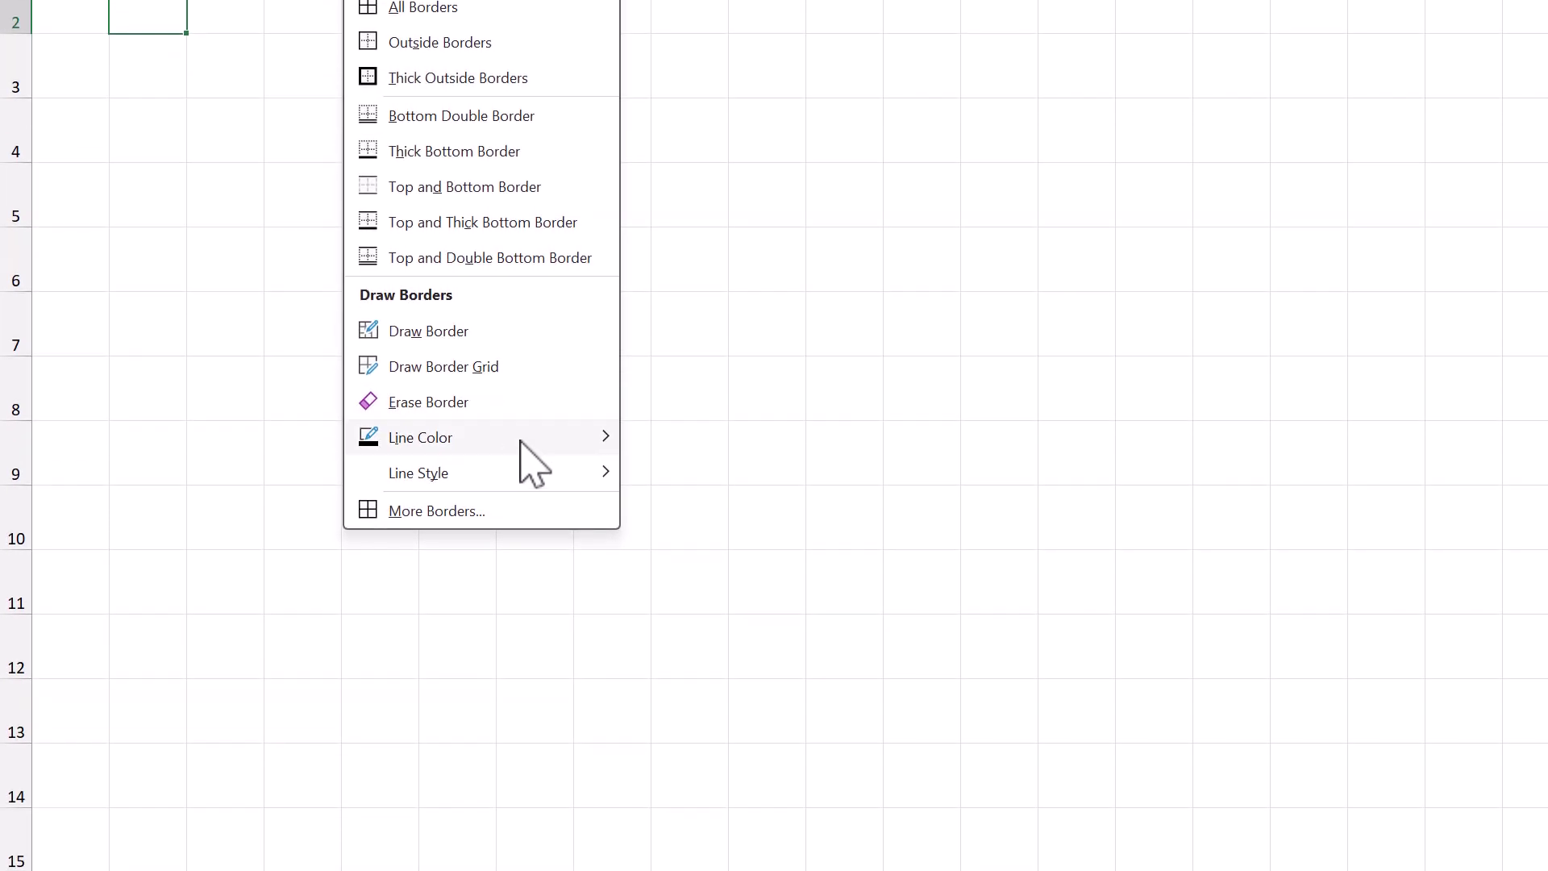
pyautogui.moveTo(532, 438)
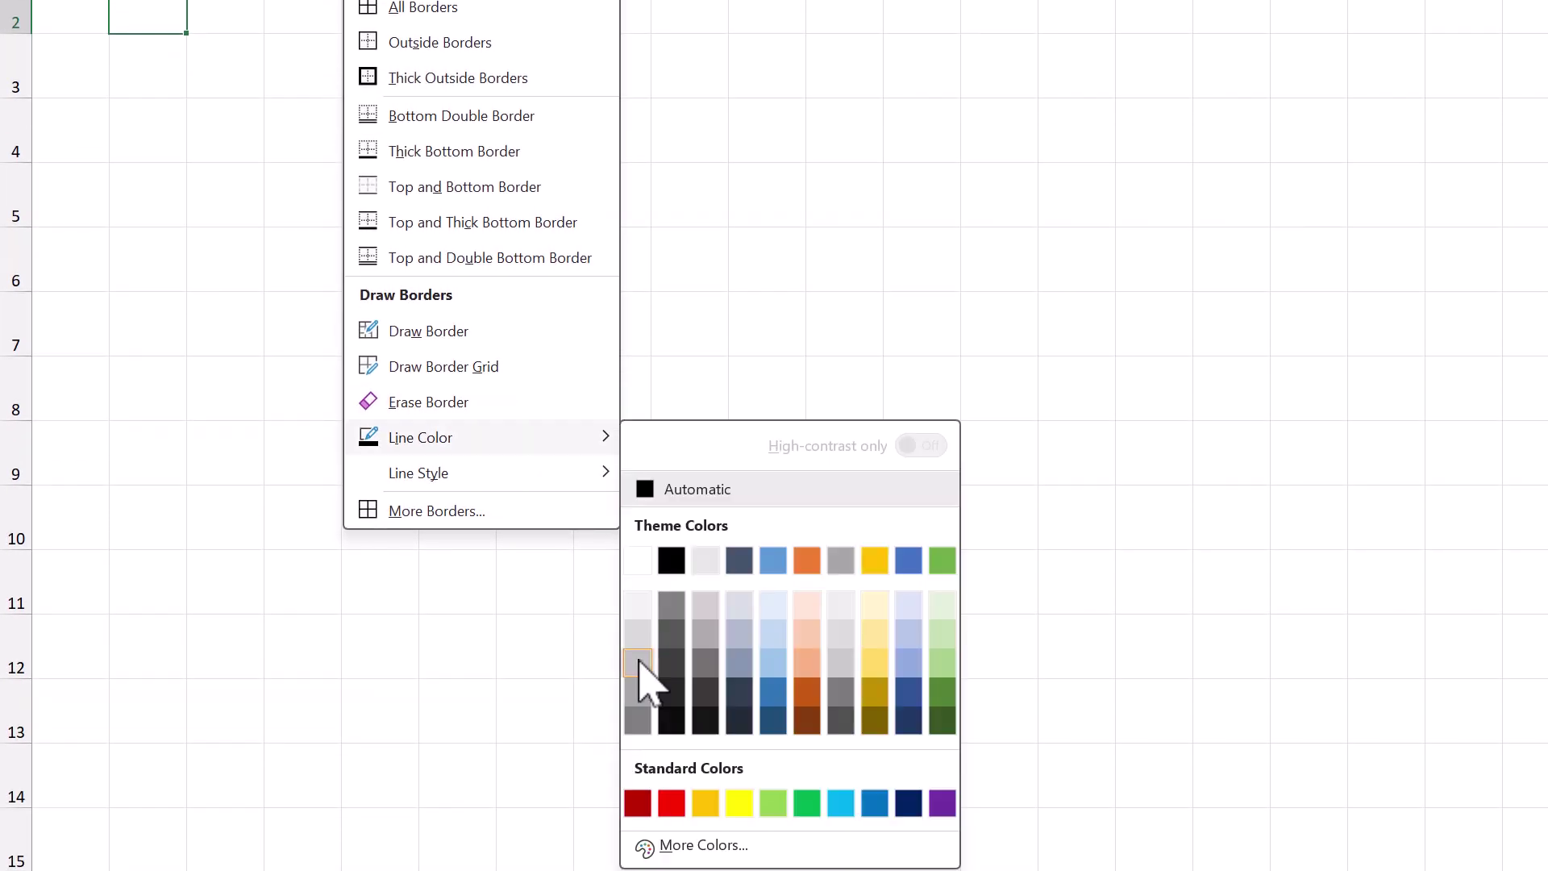
pyautogui.click(638, 663)
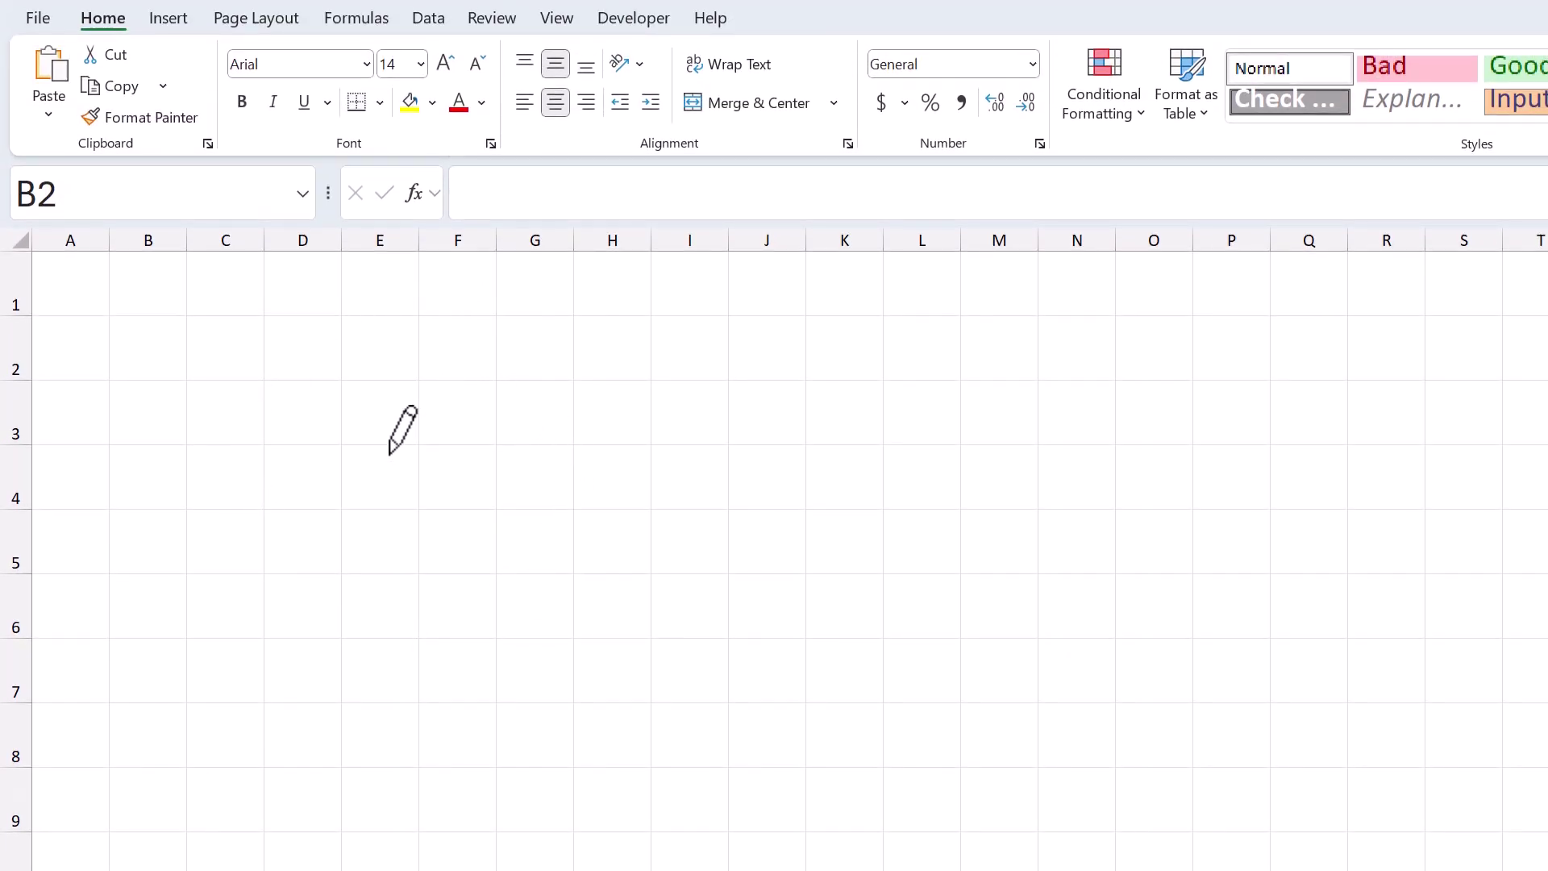
pyautogui.click(379, 102)
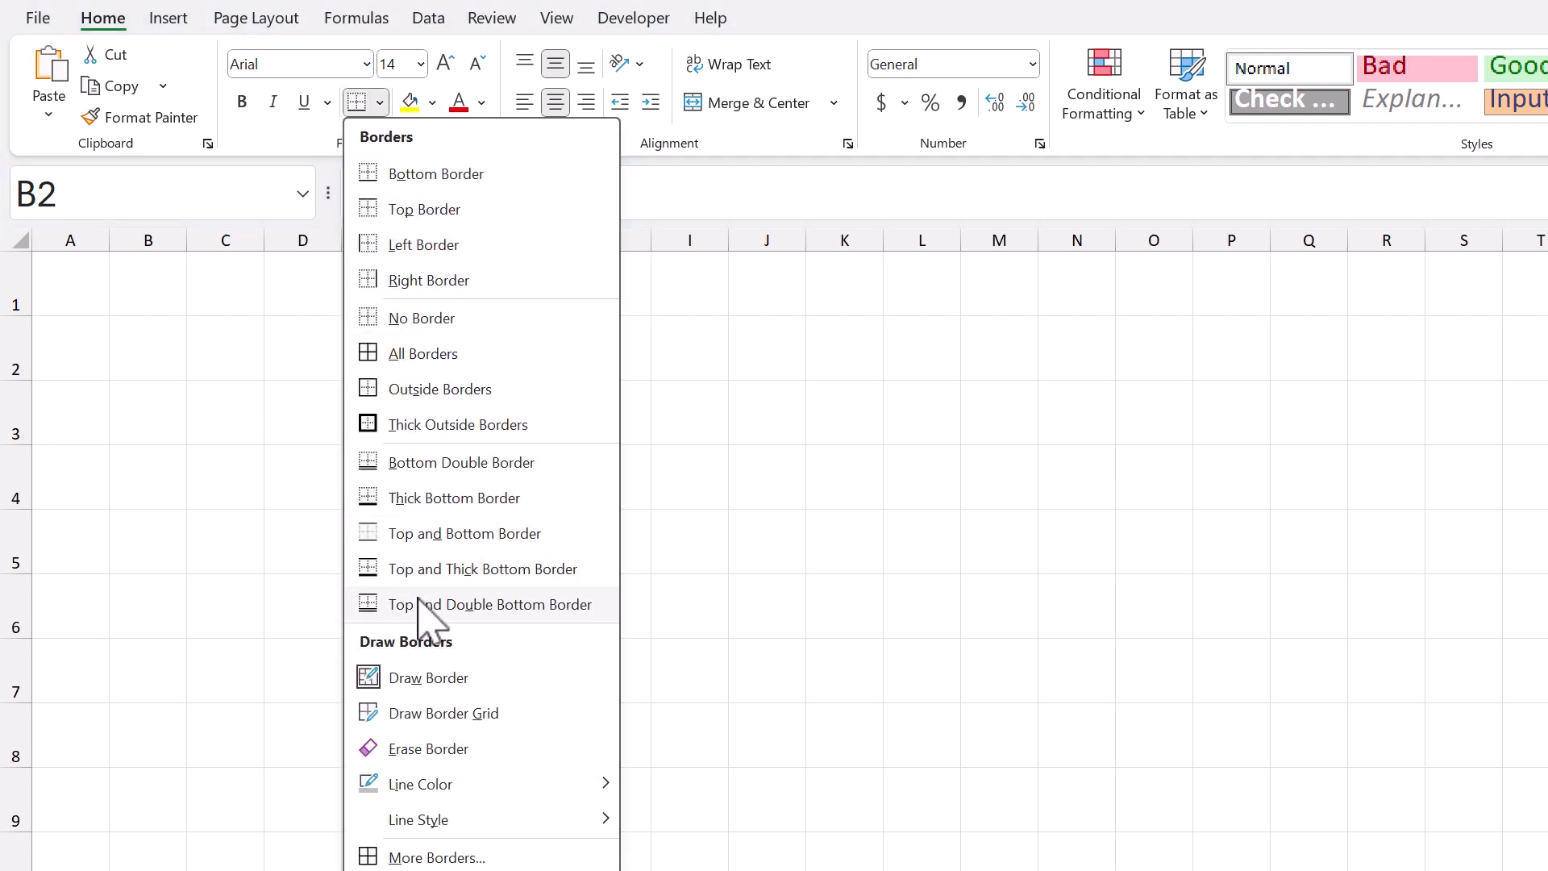
pyautogui.click(438, 685)
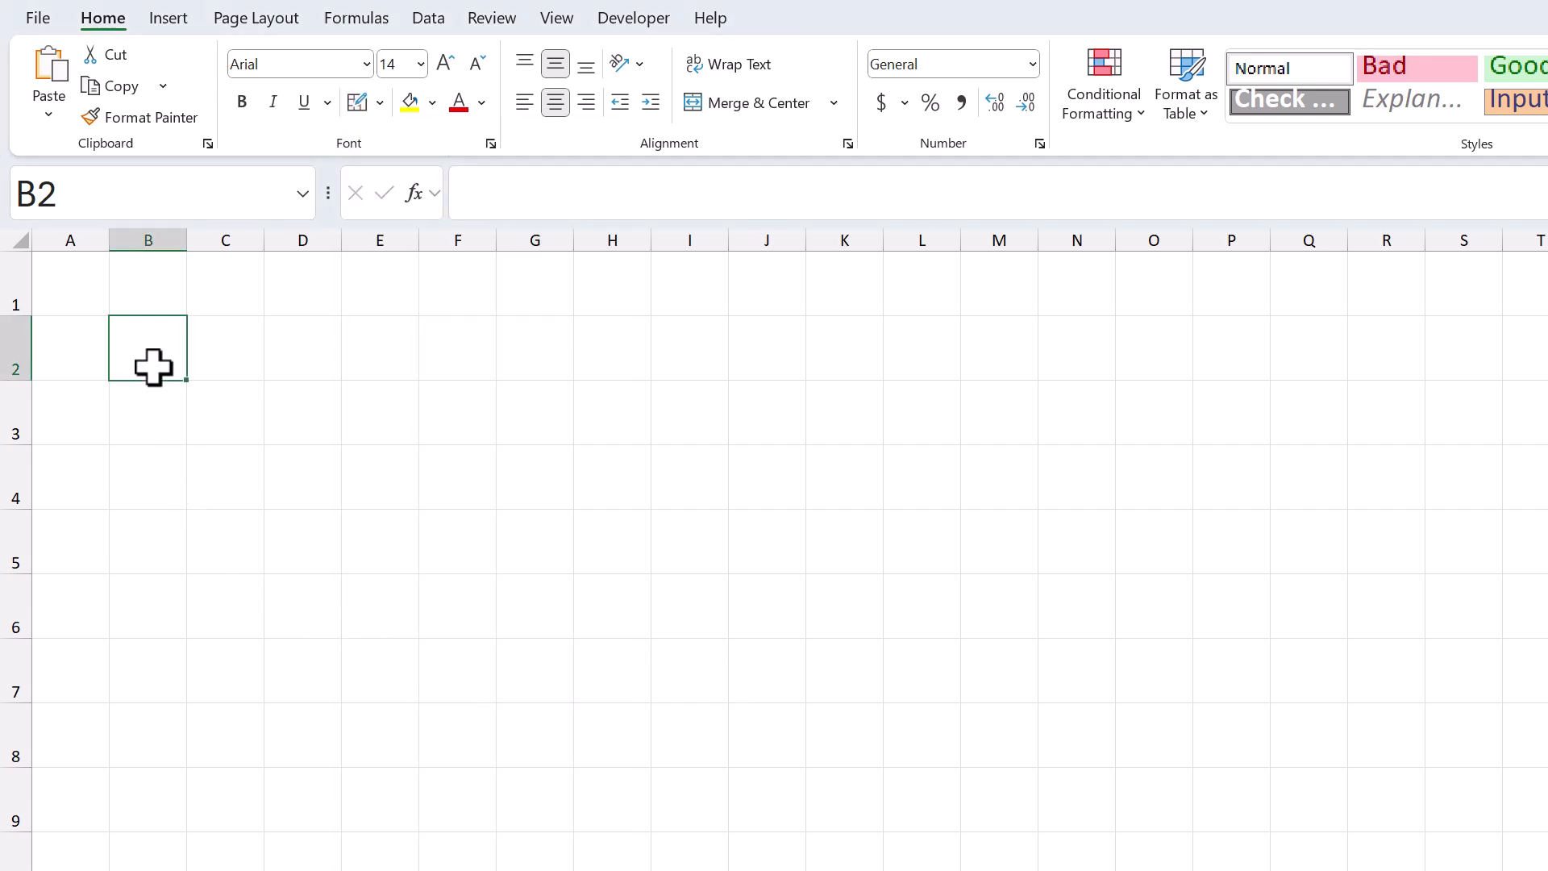
# - Apply All Borders to the B2:D3 instruction box and the B5:D7 board
pyautogui.moveTo(169, 347); pyautogui.dragTo(307, 432)
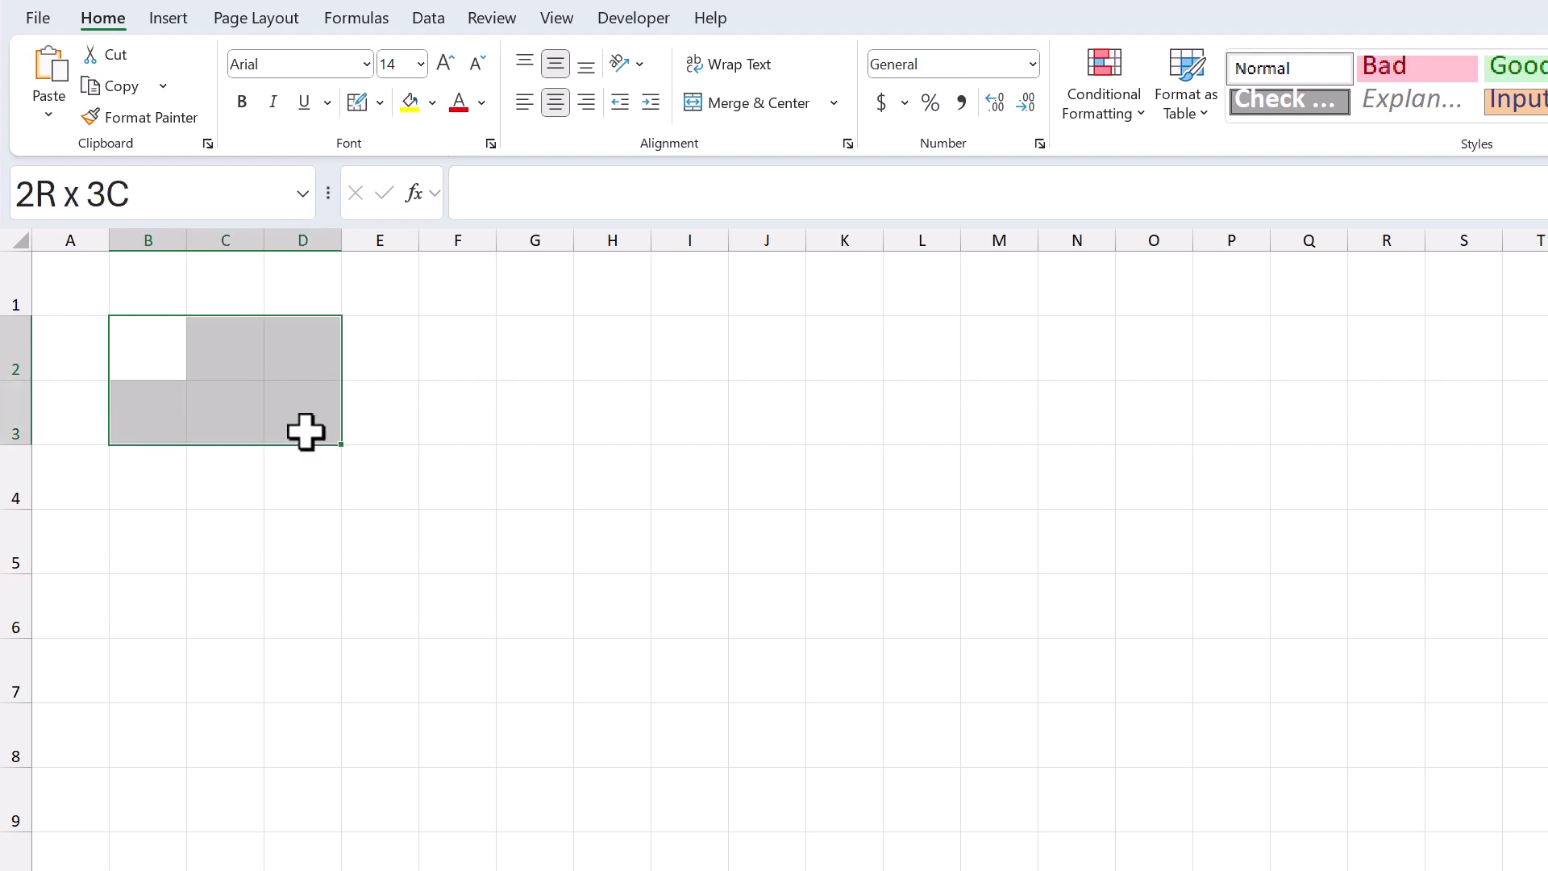
pyautogui.click(380, 105)
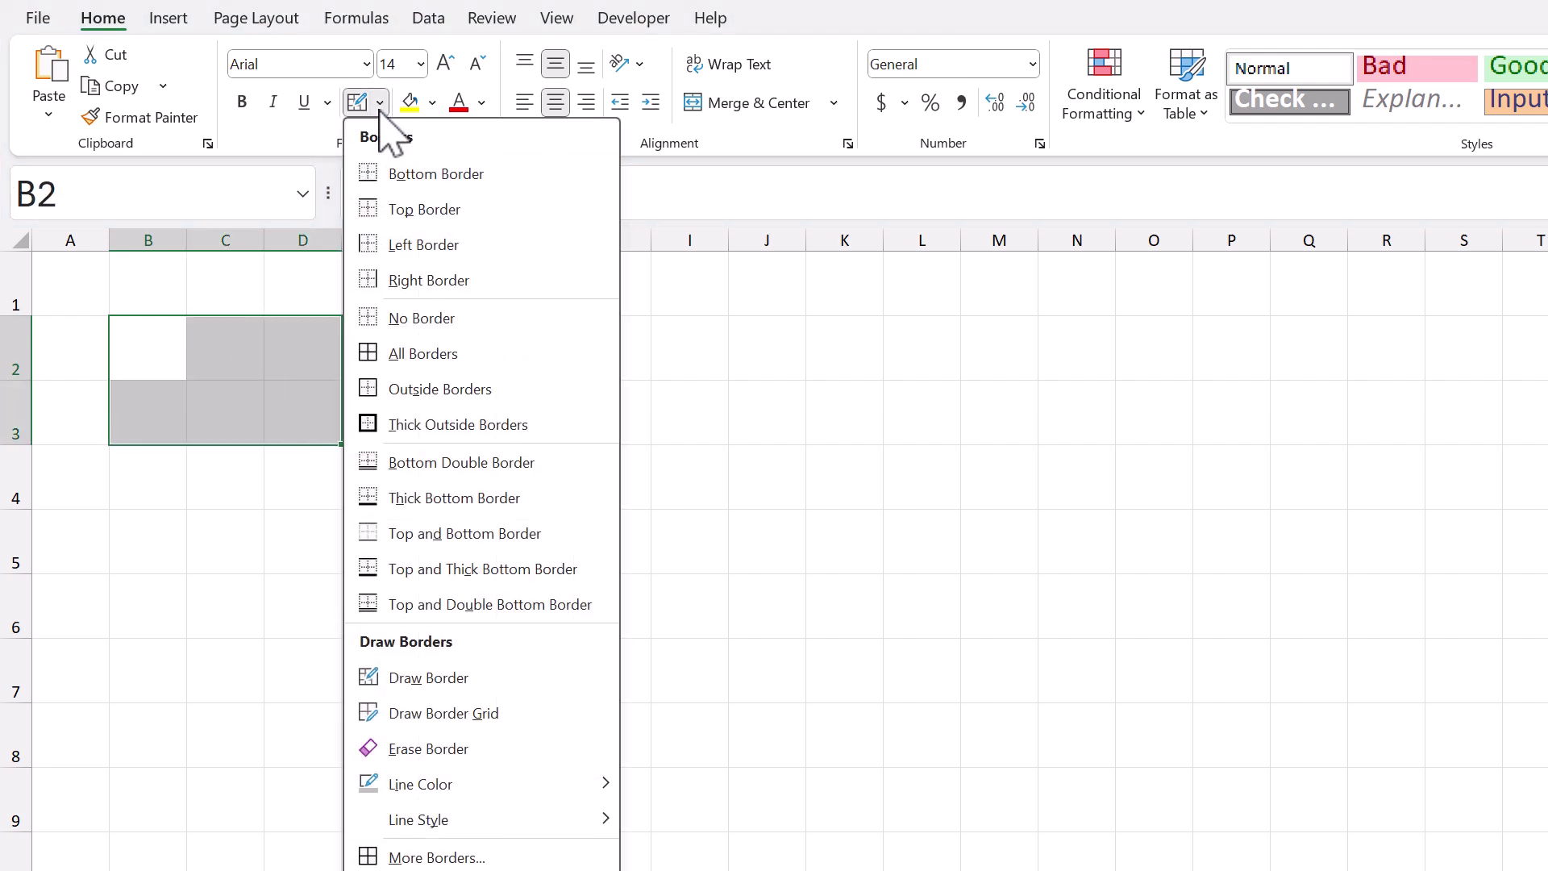
pyautogui.click(417, 355)
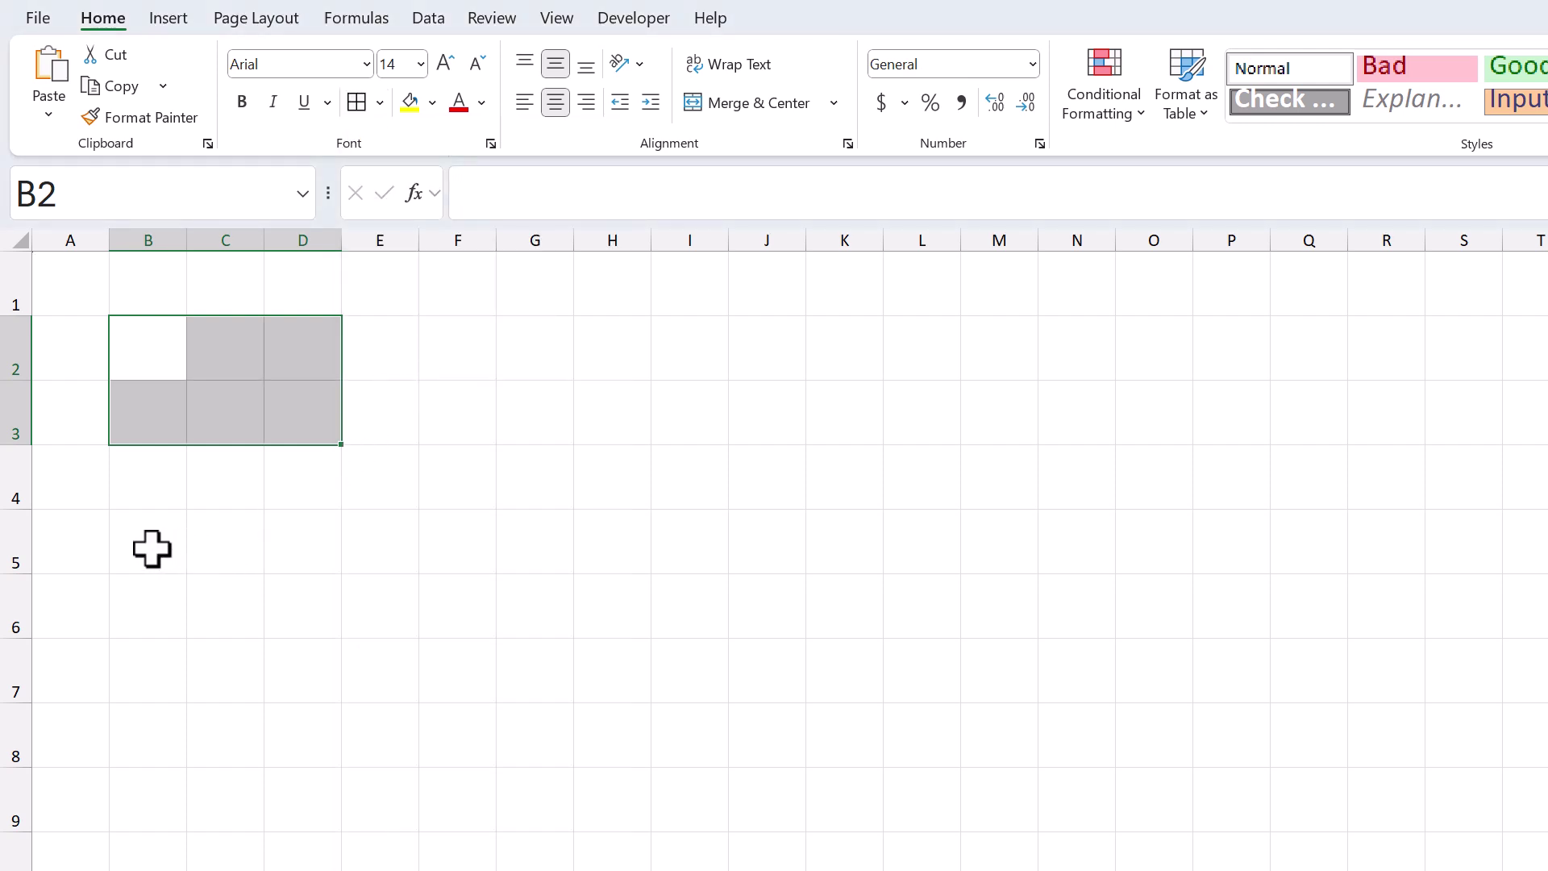
pyautogui.moveTo(152, 549); pyautogui.dragTo(304, 672)
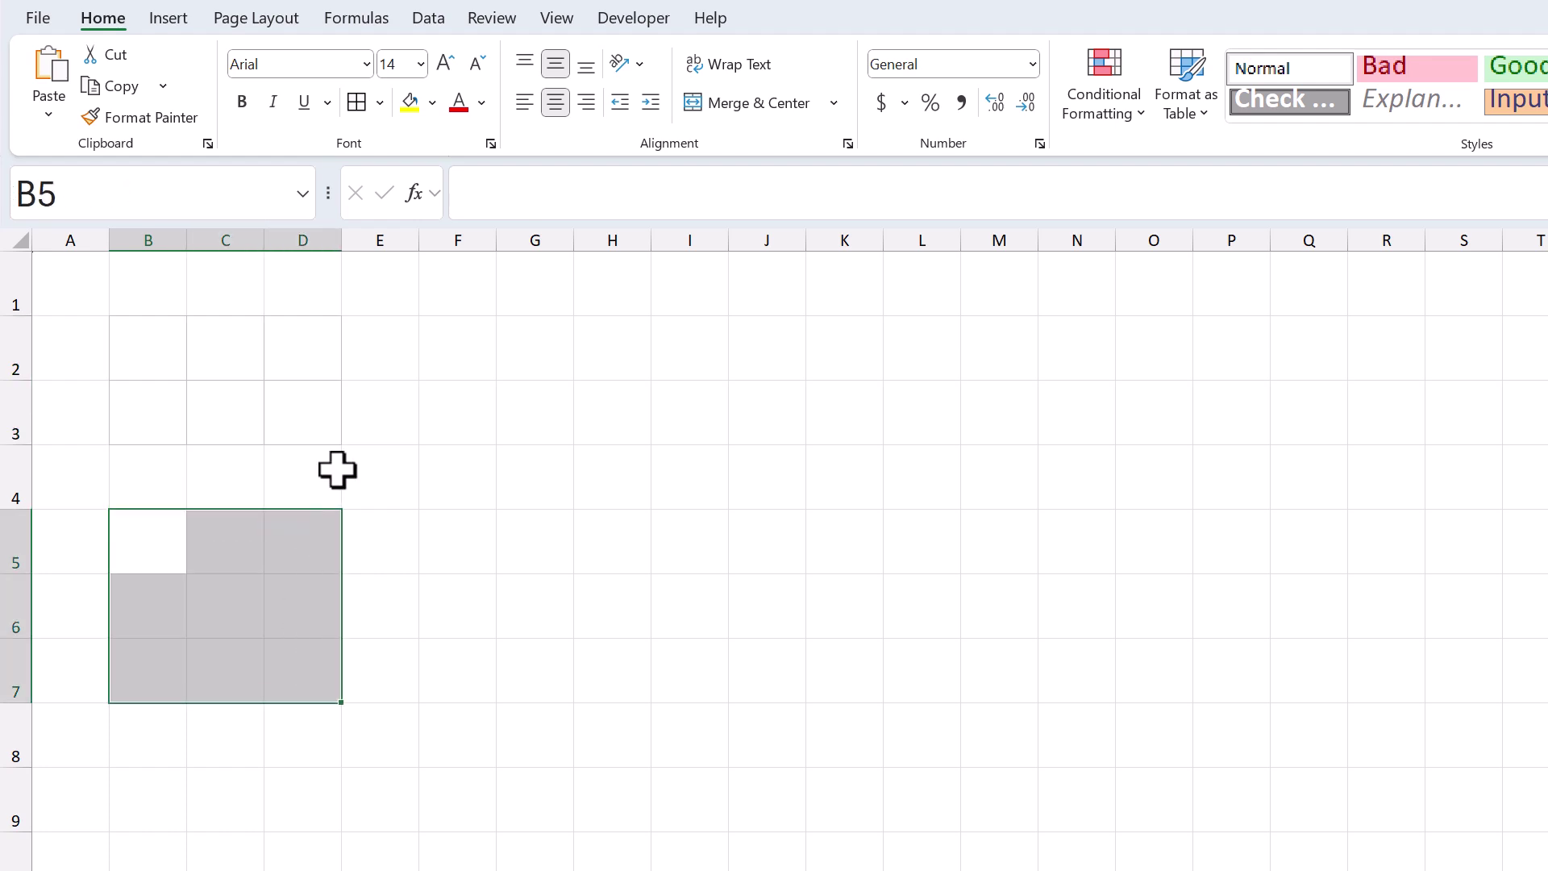
pyautogui.click(363, 104)
# - Apply All Borders to F2:G3, H6:R7 and J2:Q5
pyautogui.moveTo(466, 339); pyautogui.dragTo(532, 414)
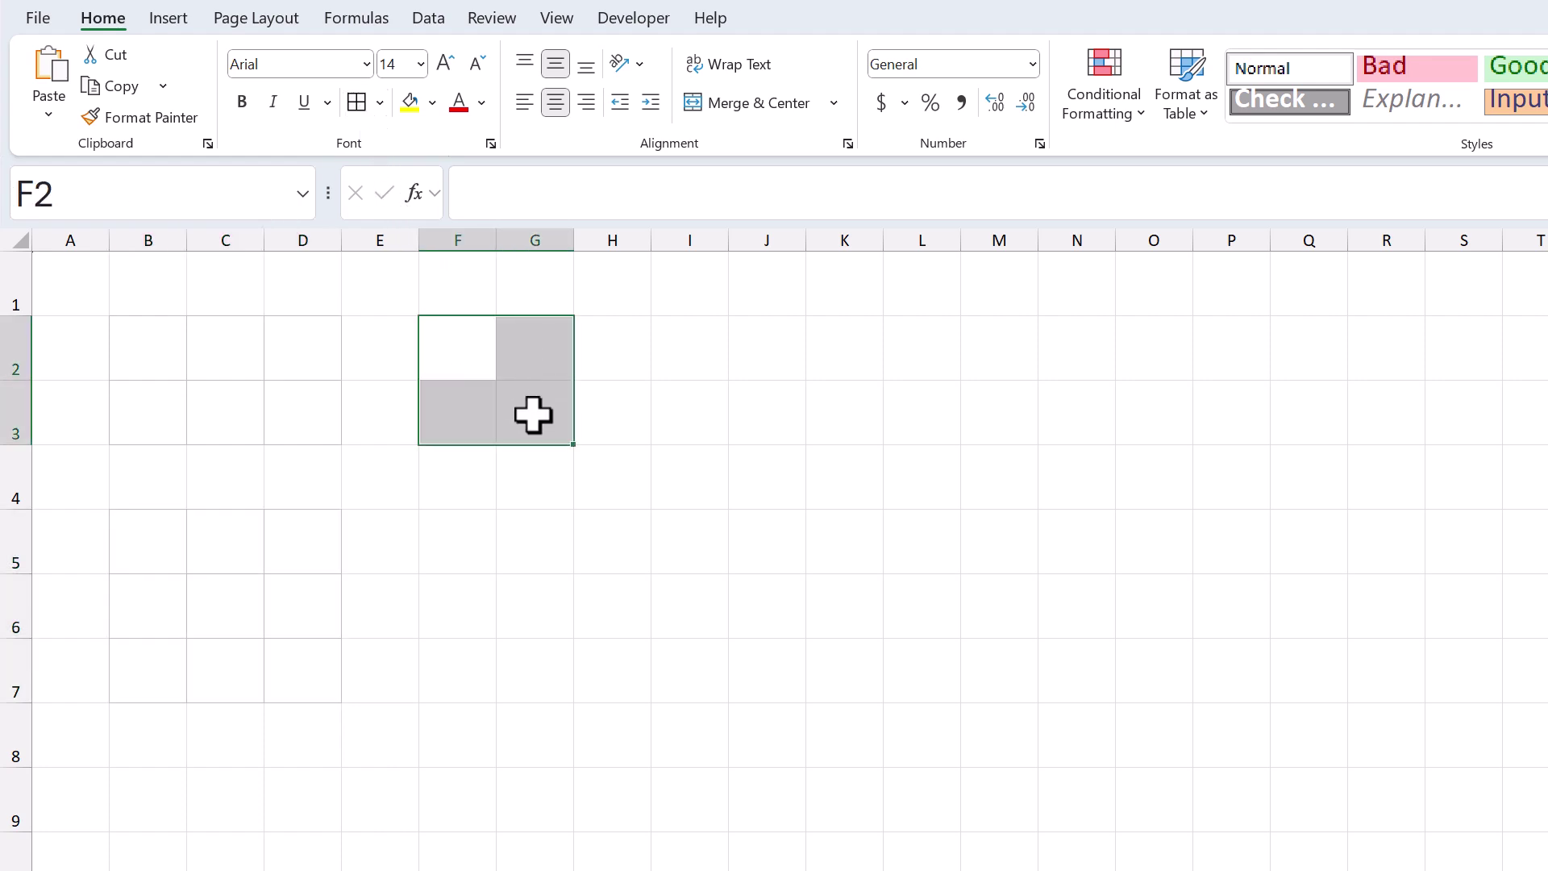
pyautogui.click(357, 104)
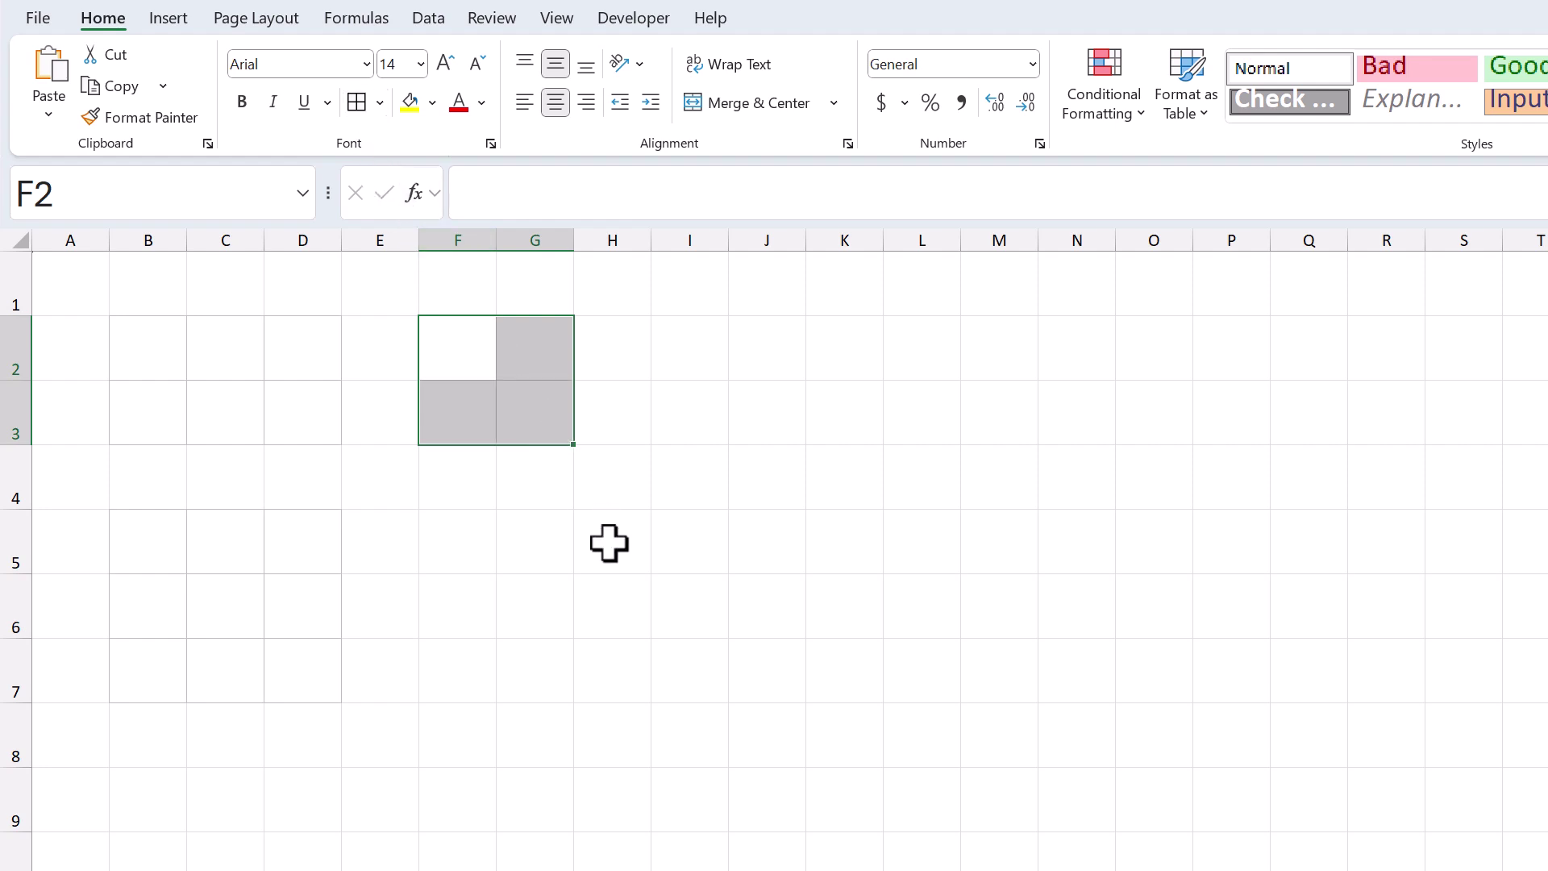
pyautogui.moveTo(623, 608); pyautogui.dragTo(1364, 653)
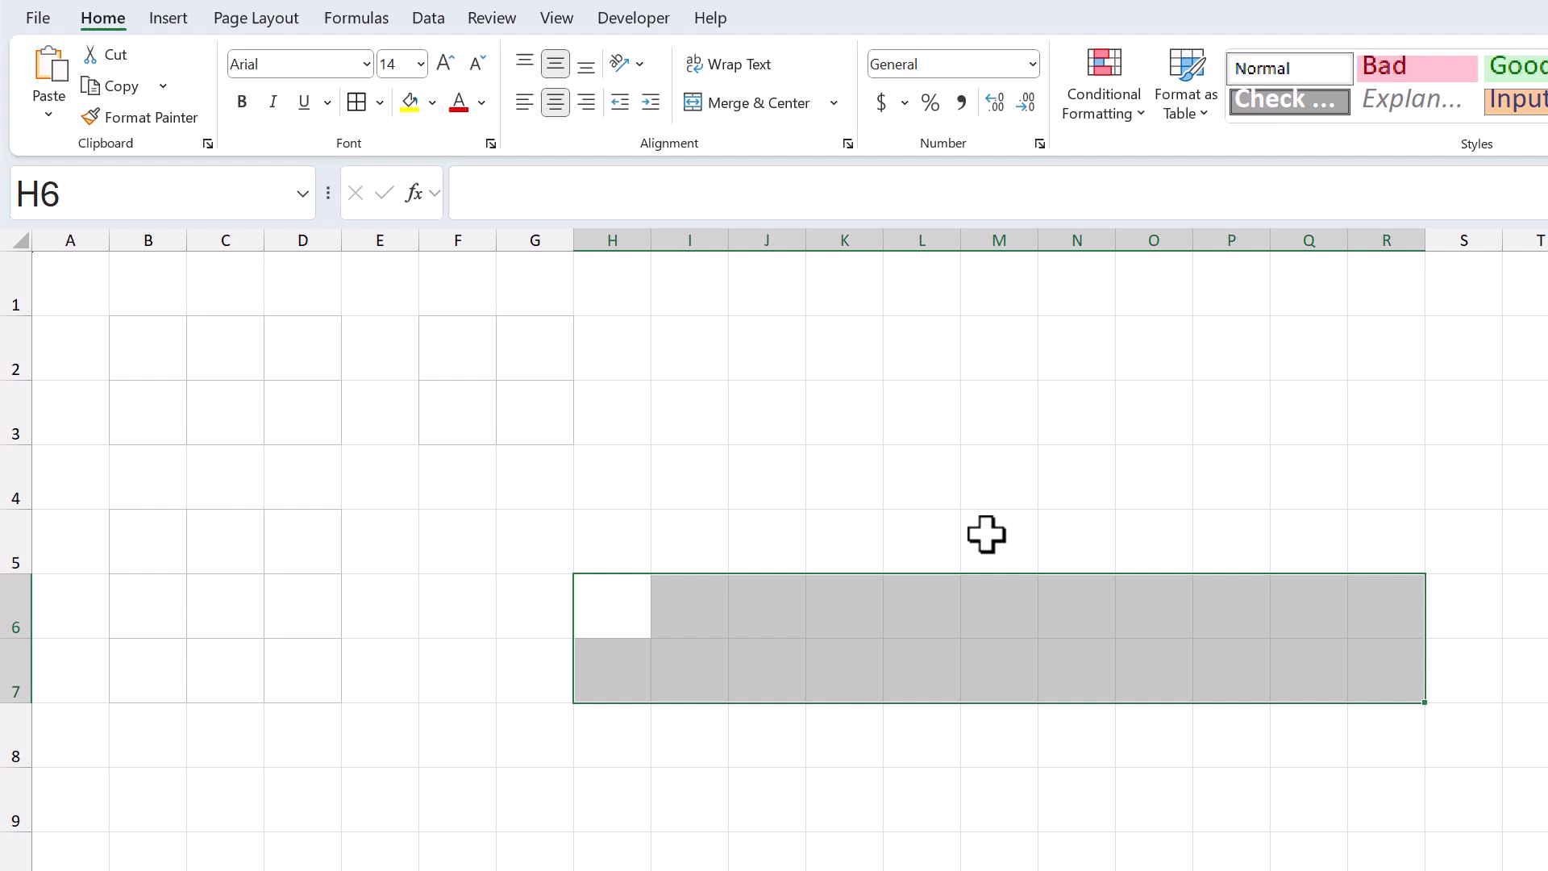
pyautogui.click(357, 103)
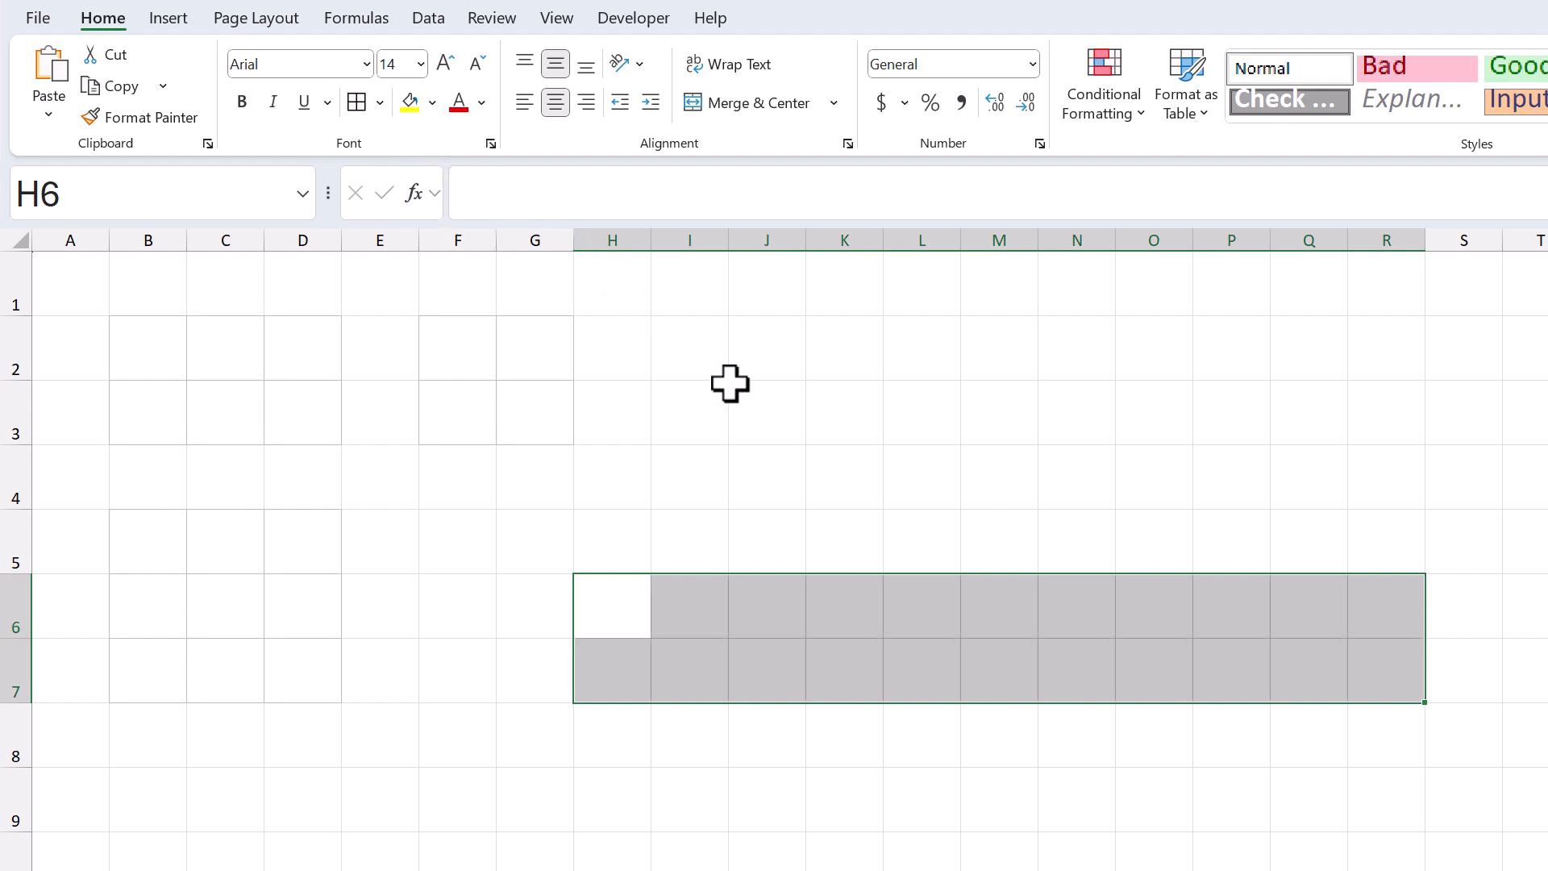
pyautogui.moveTo(765, 352); pyautogui.dragTo(1295, 547)
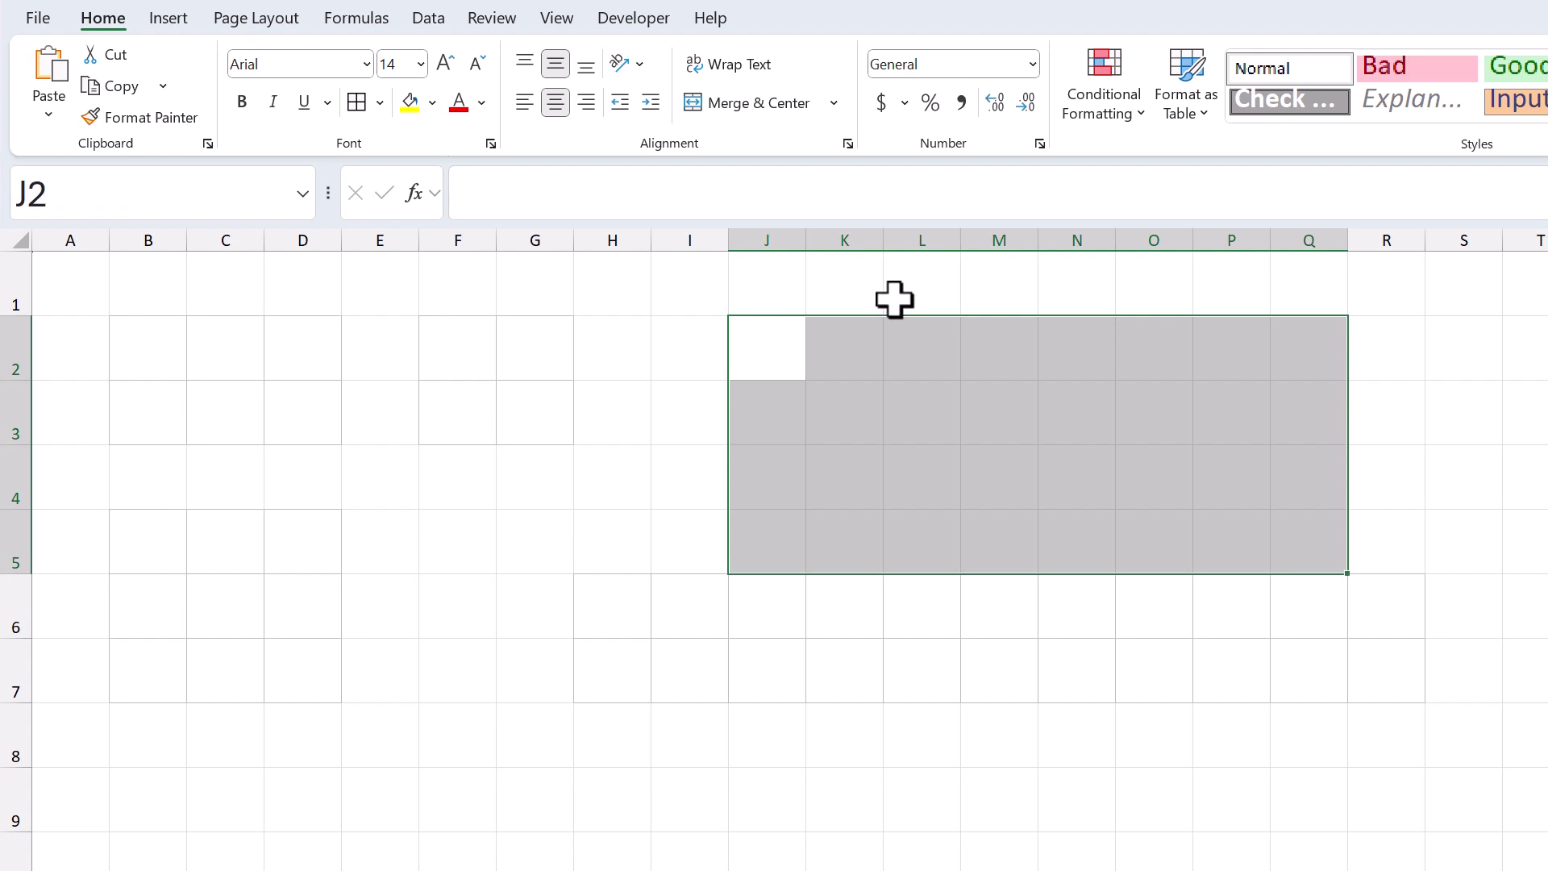
pyautogui.click(357, 102)
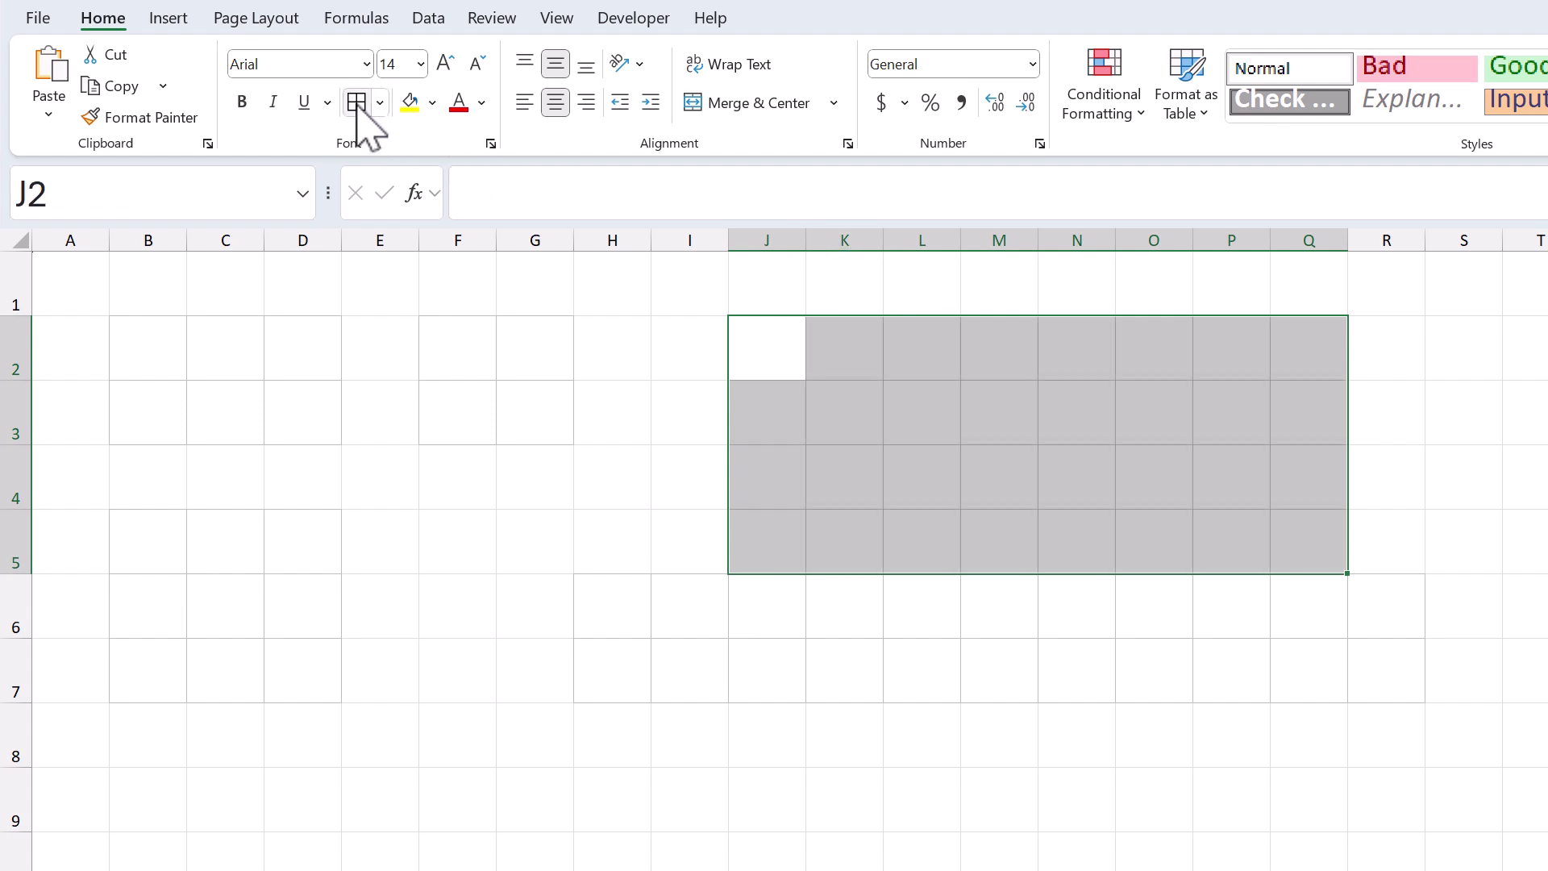
pyautogui.click(616, 416)
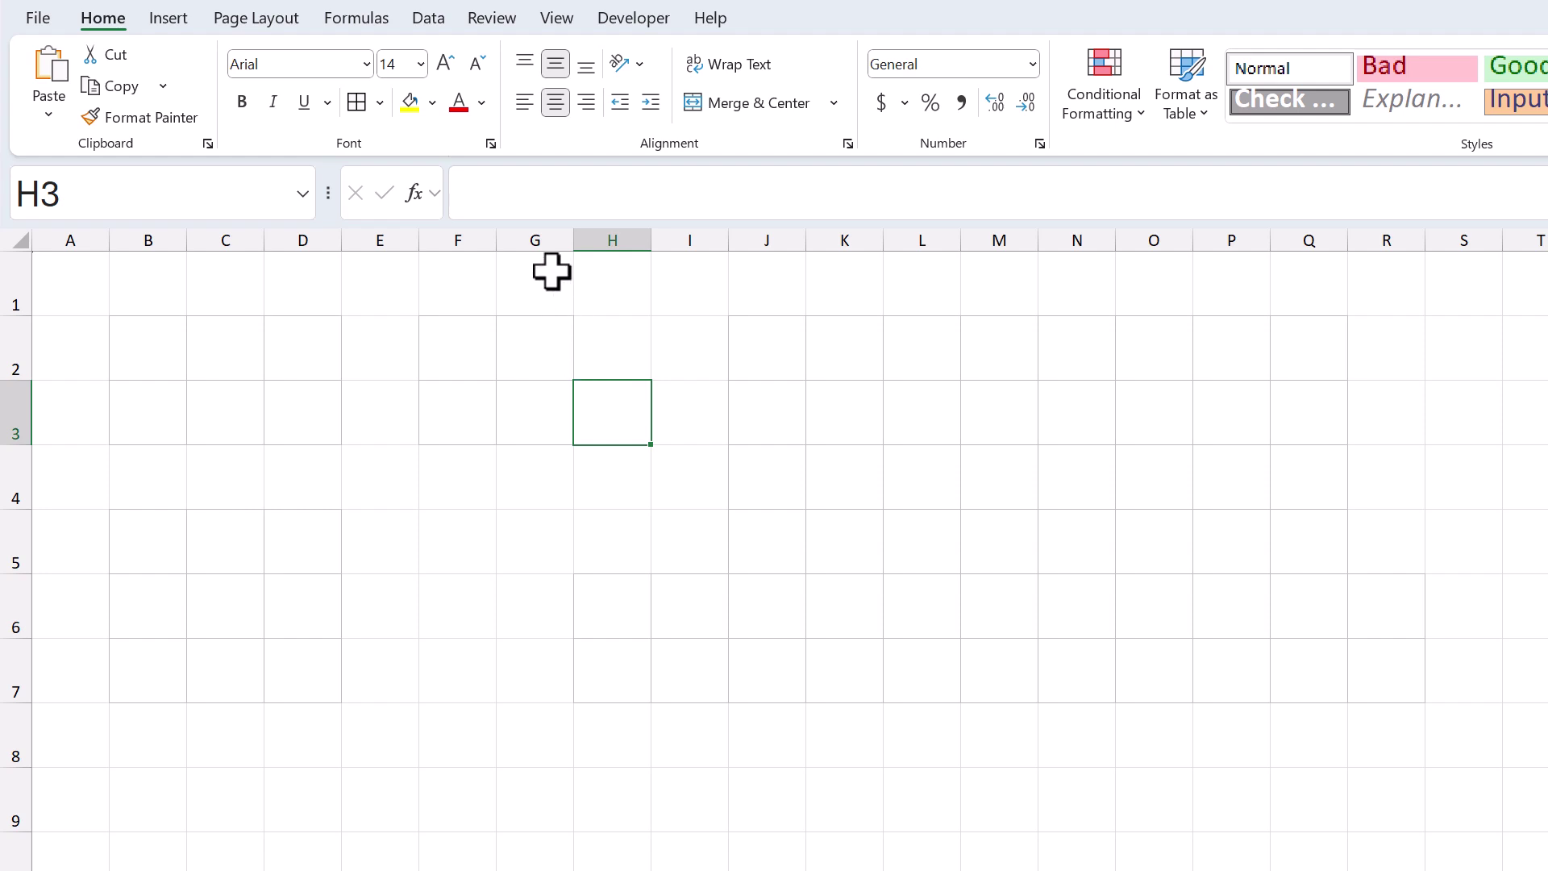
# - Turn off the sheet gridlines
pyautogui.click(555, 20)
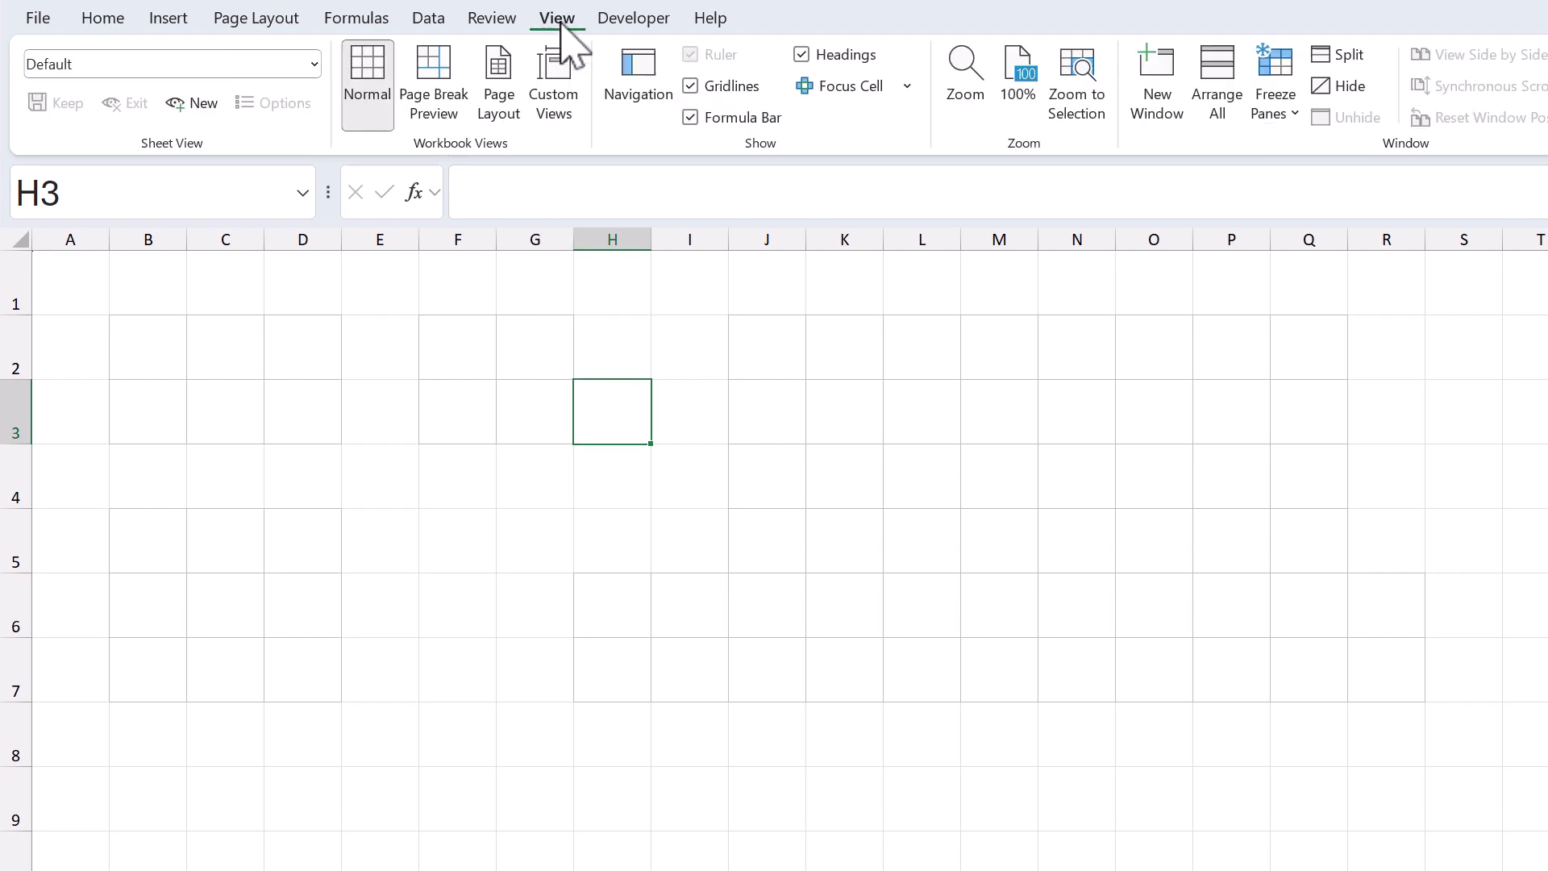
pyautogui.click(692, 87)
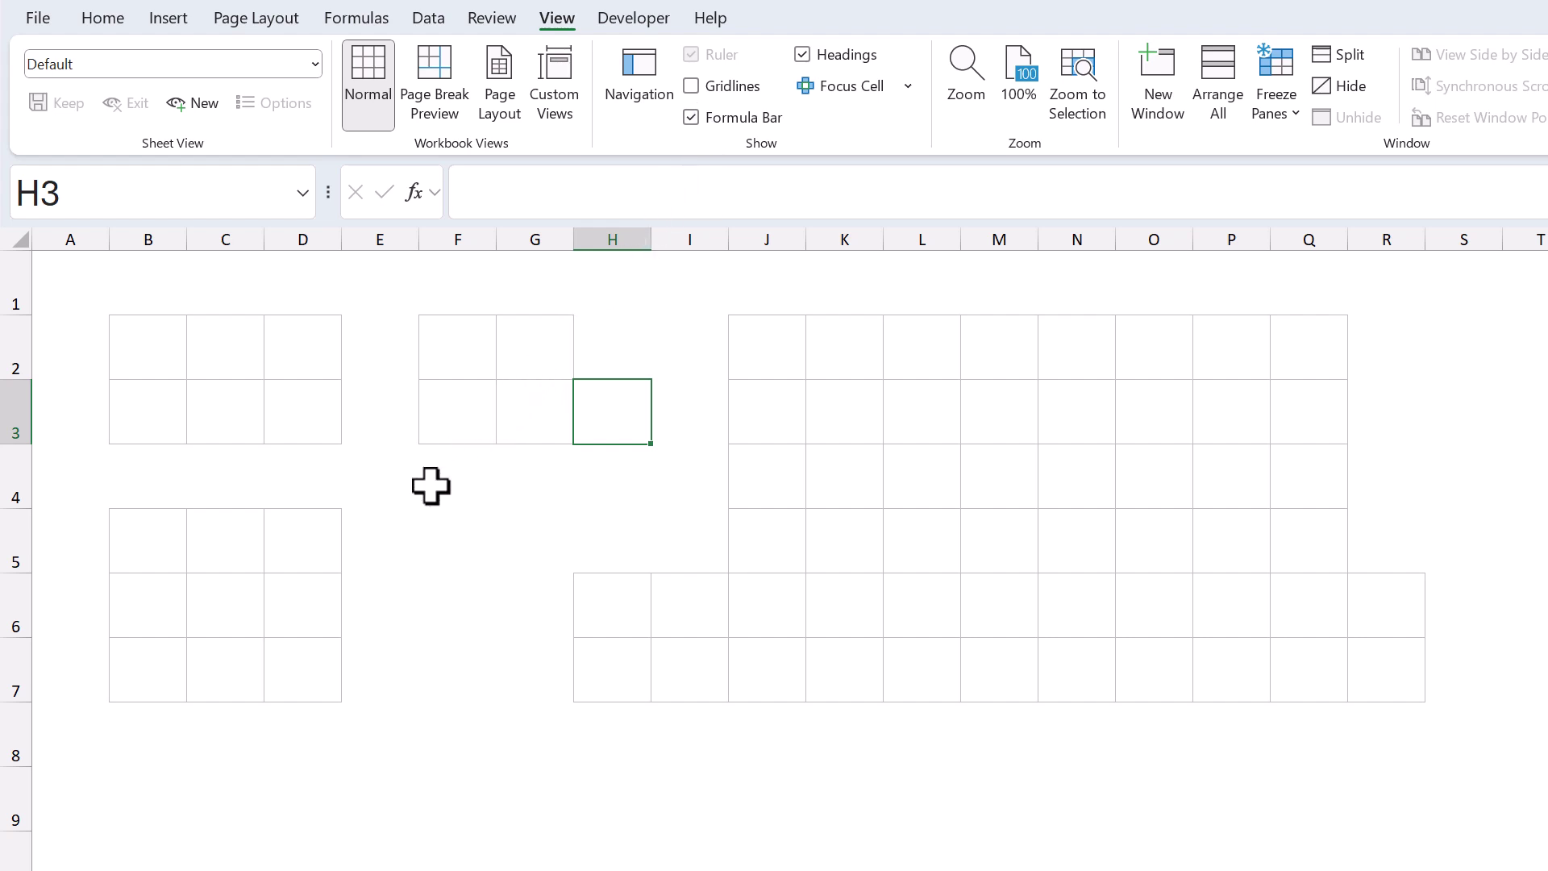
pyautogui.click(540, 415)
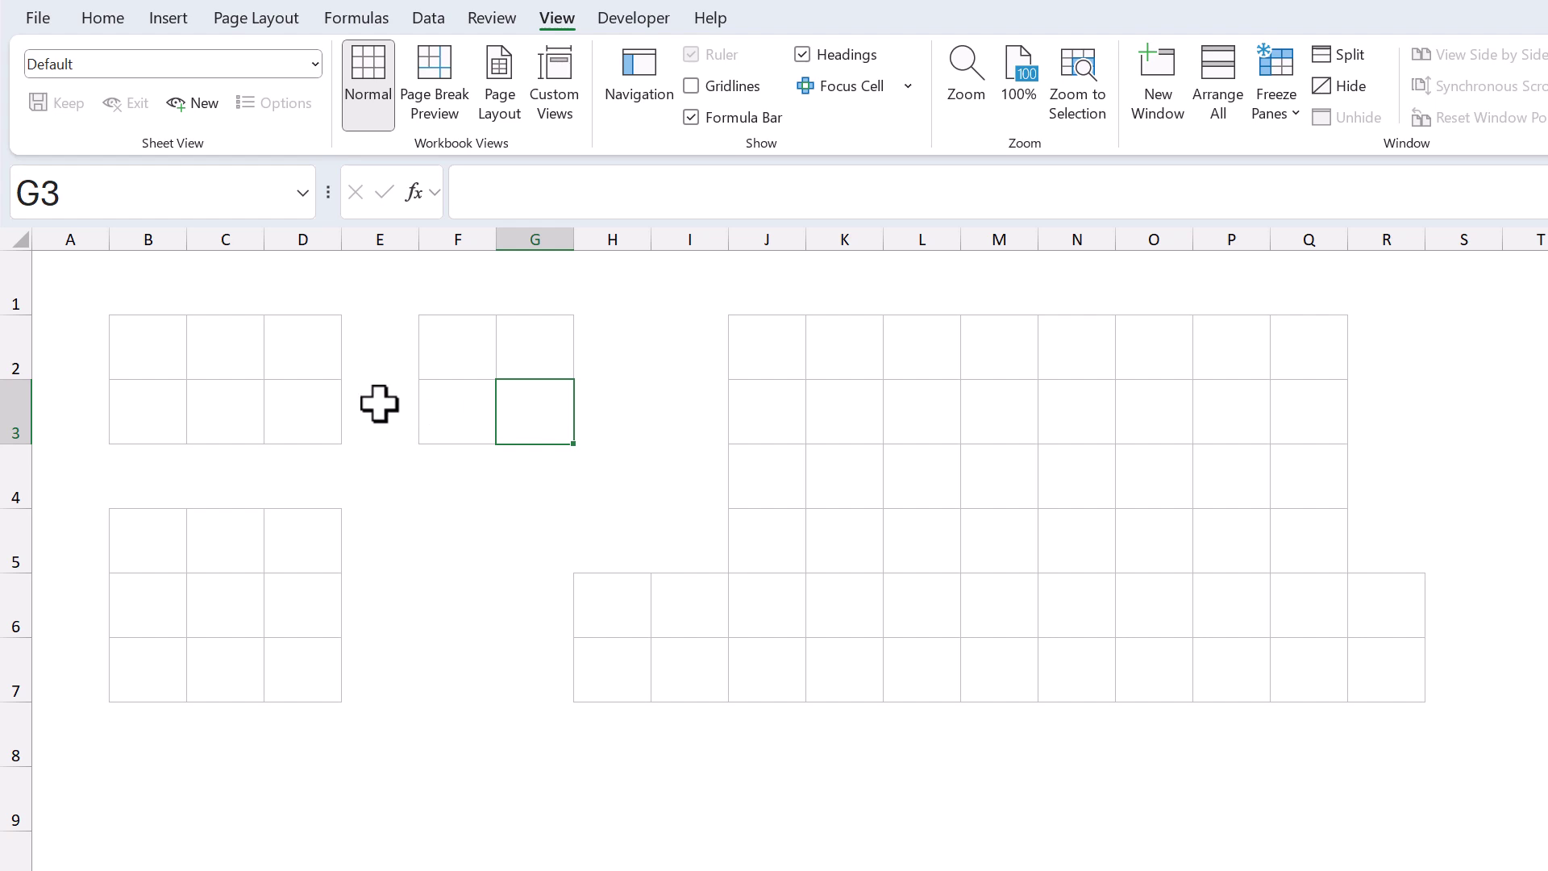
# - Make B2:D3 bold with a light grey fill and merge it into one cell
pyautogui.moveTo(172, 349); pyautogui.dragTo(311, 410)
pyautogui.click(104, 19)
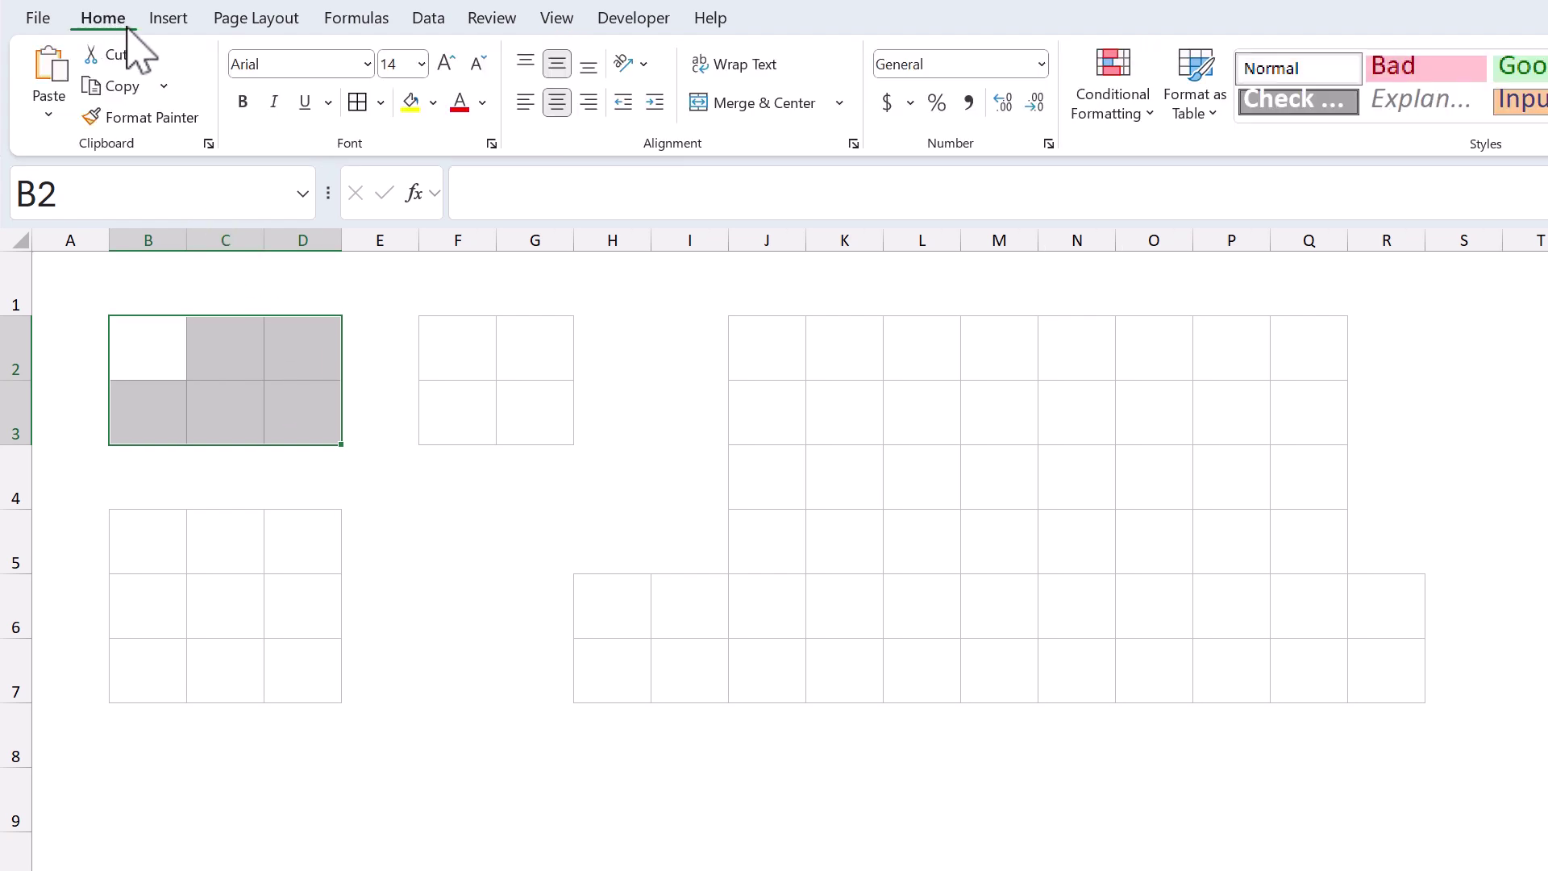
pyautogui.click(242, 103)
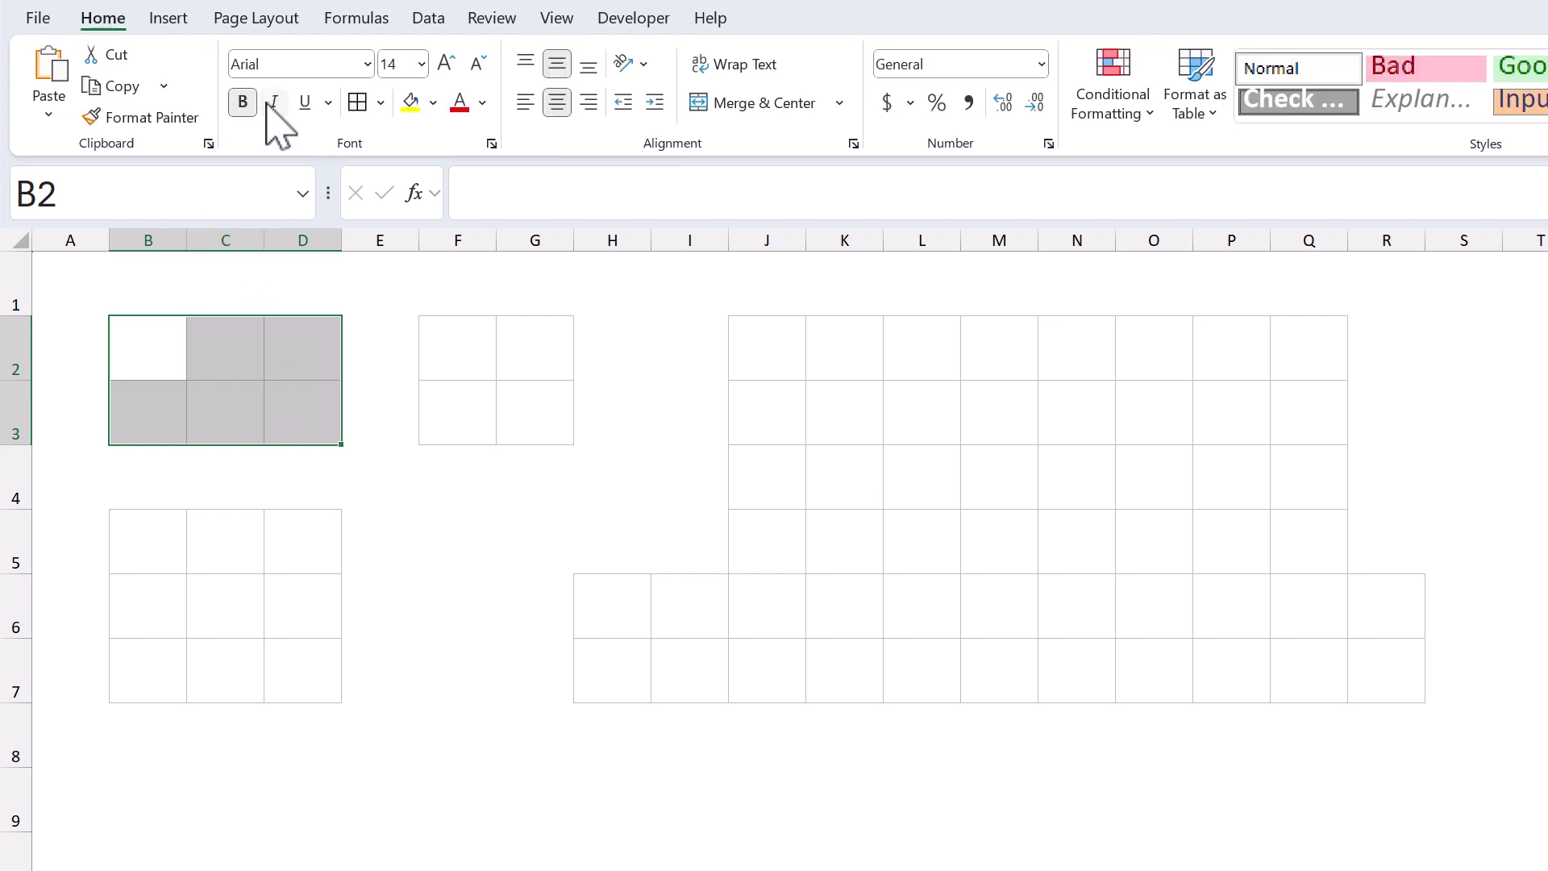
pyautogui.click(433, 103)
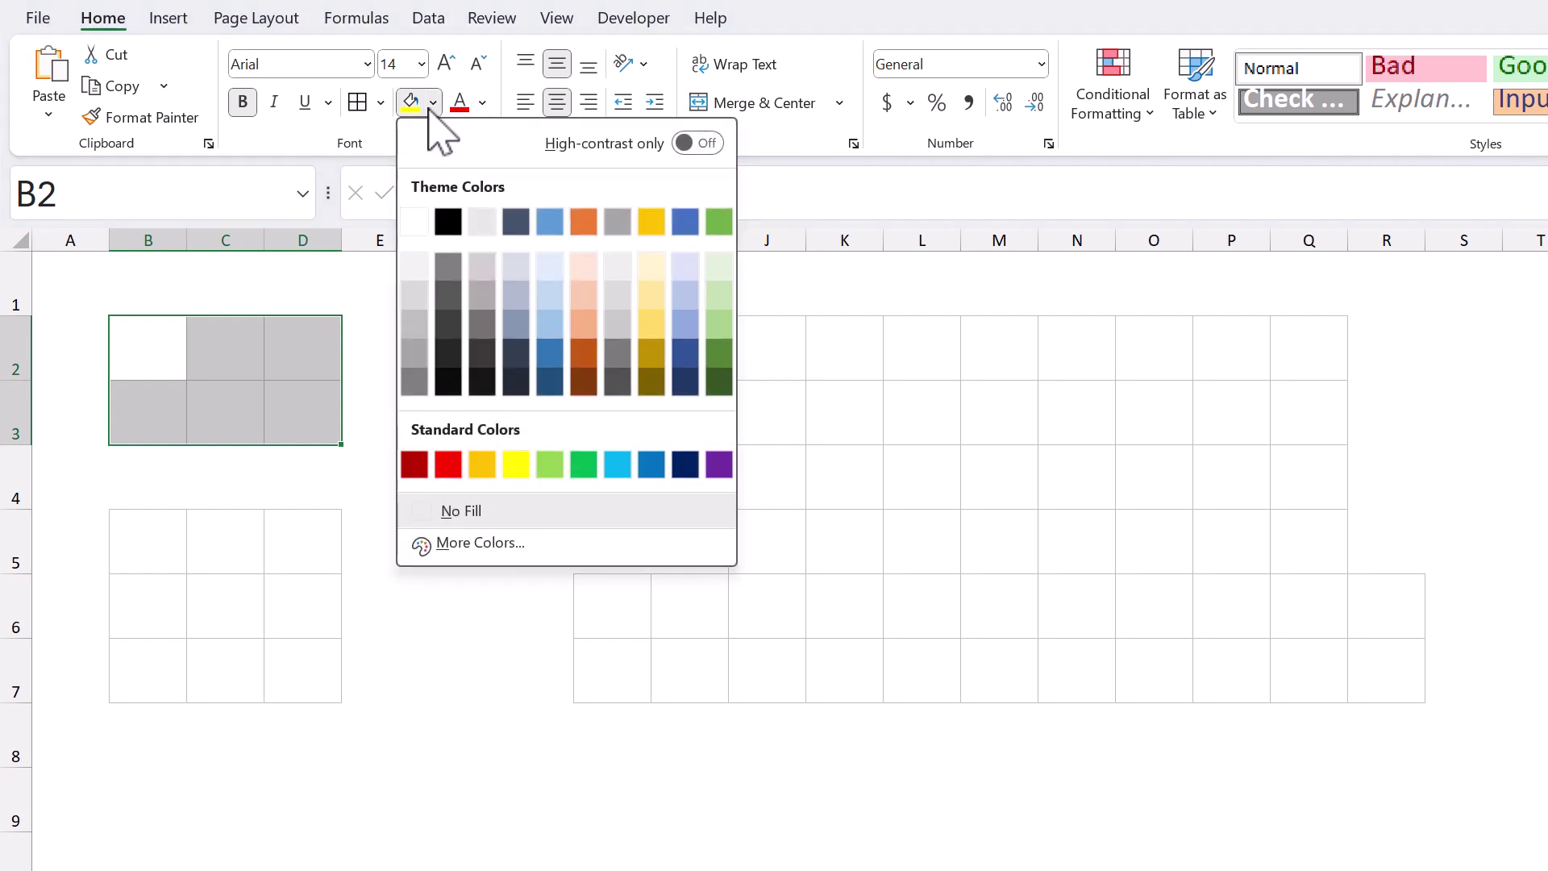
pyautogui.click(414, 294)
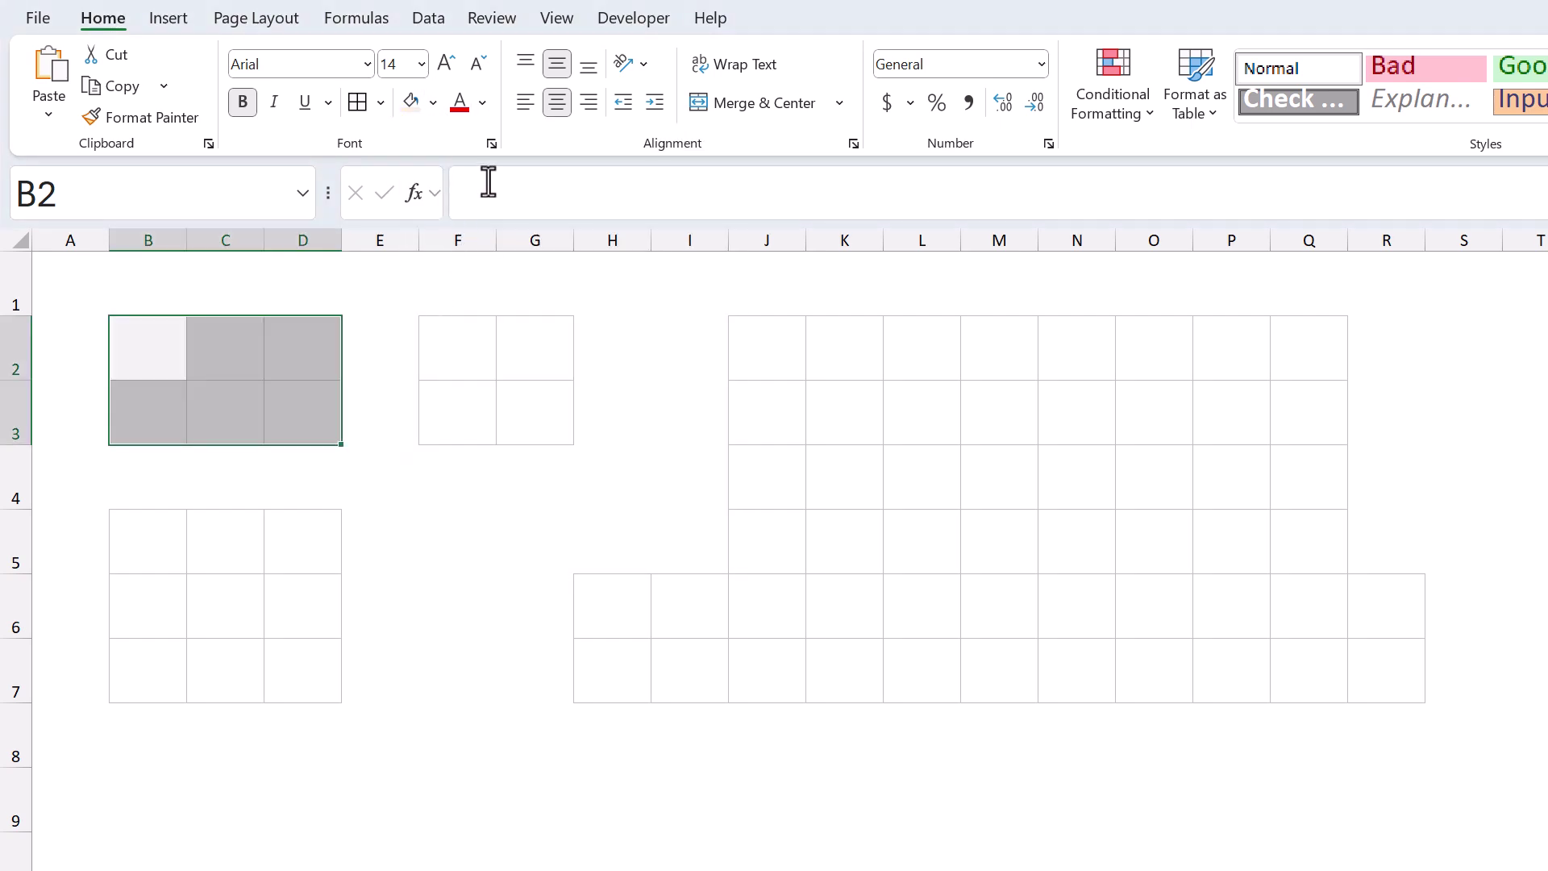
pyautogui.click(735, 121)
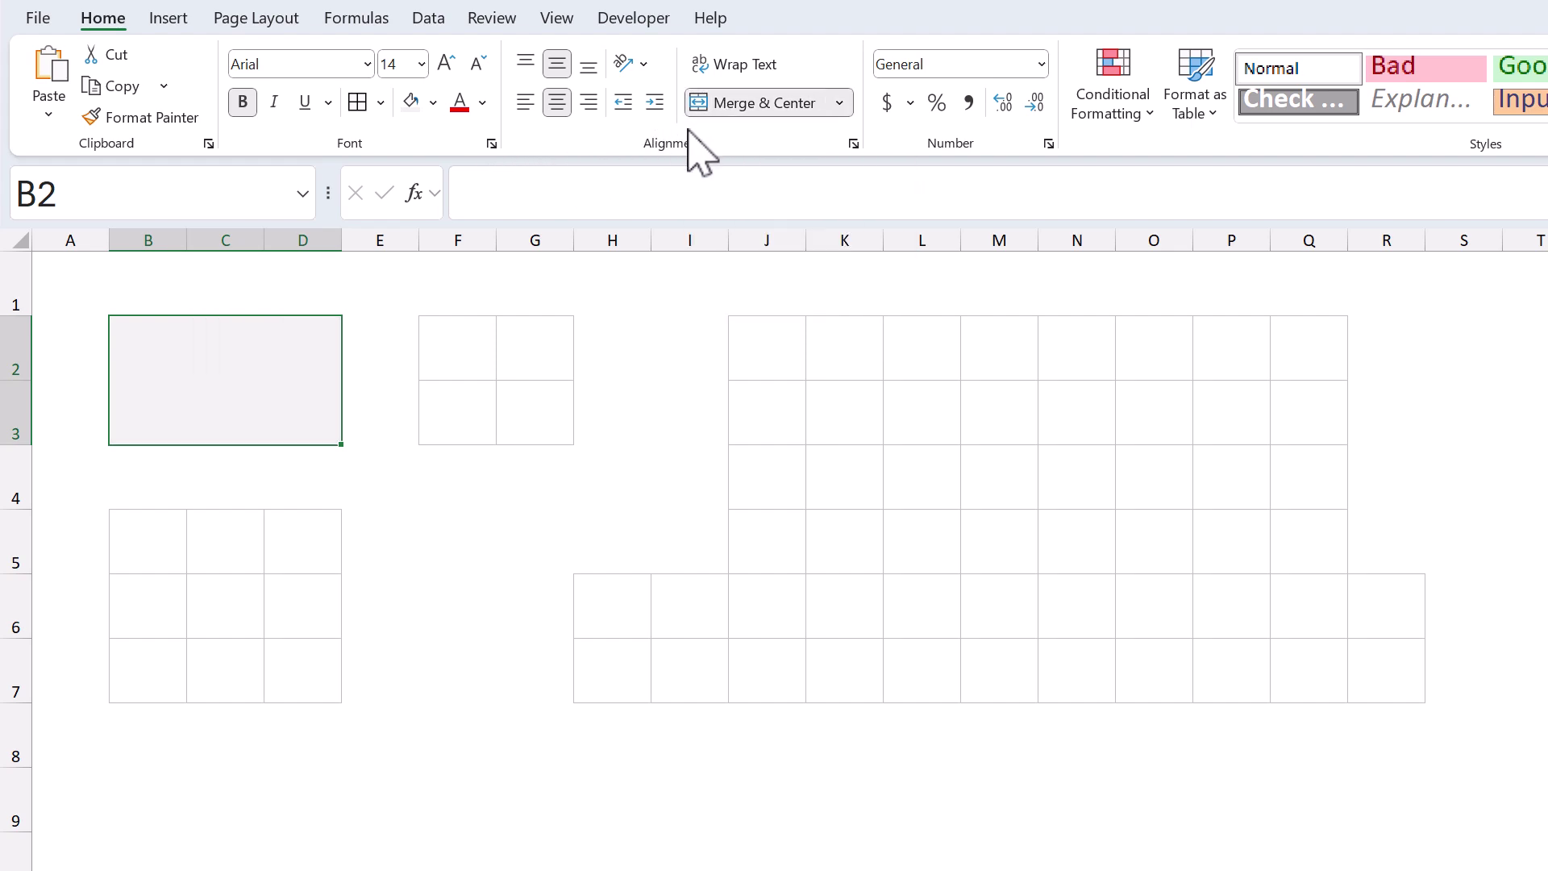
# - Bold the B5:D7 board, and make F2:F3 bold with light grey fill
pyautogui.moveTo(157, 540); pyautogui.dragTo(300, 670)
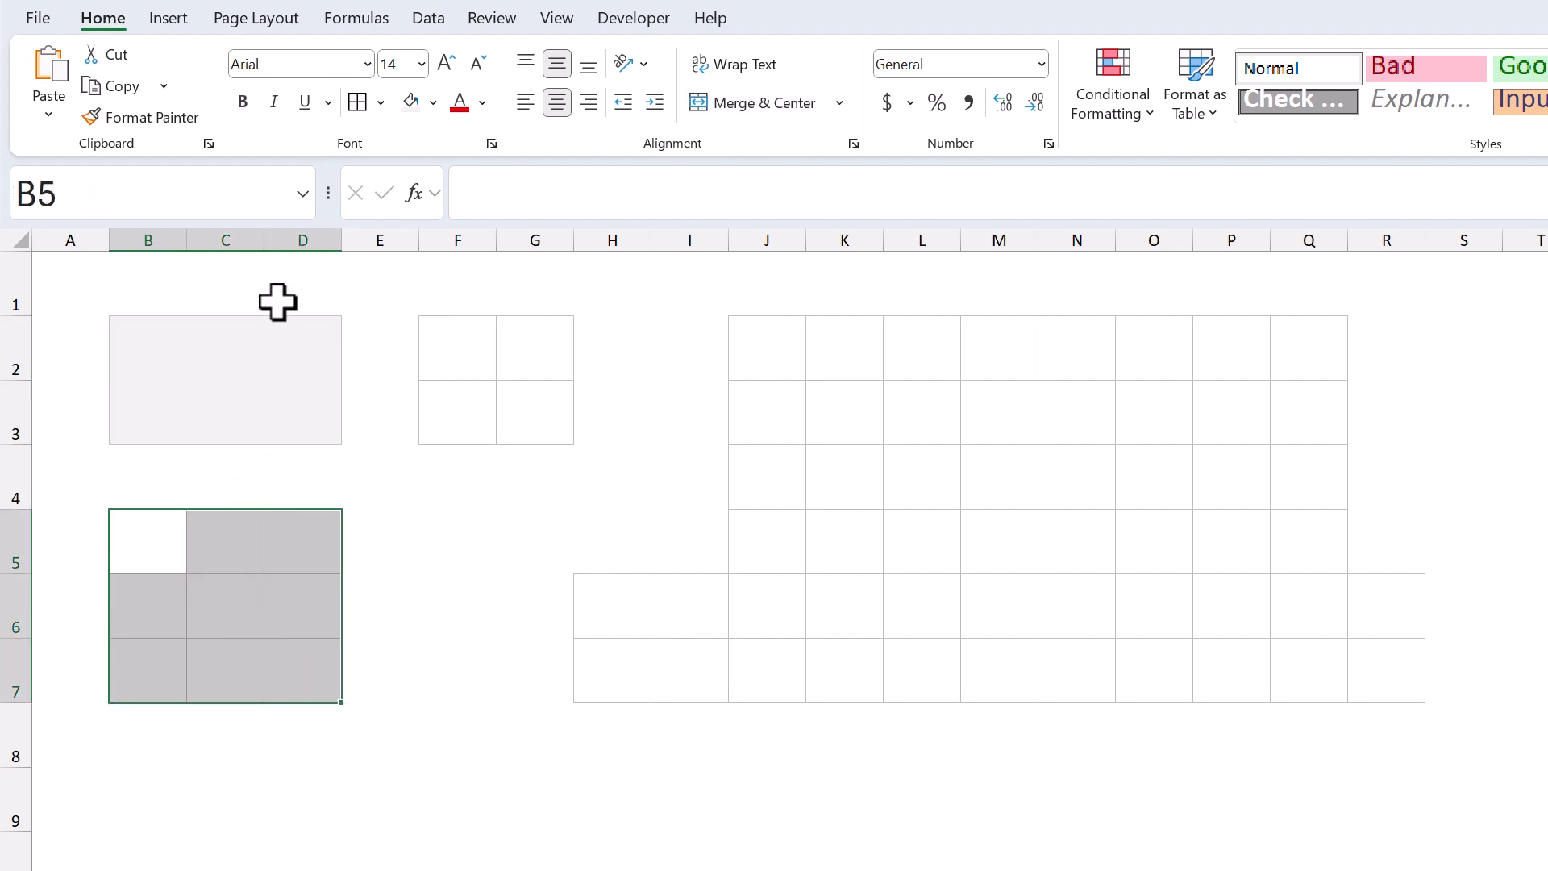
pyautogui.click(244, 102)
pyautogui.moveTo(449, 346); pyautogui.dragTo(457, 413)
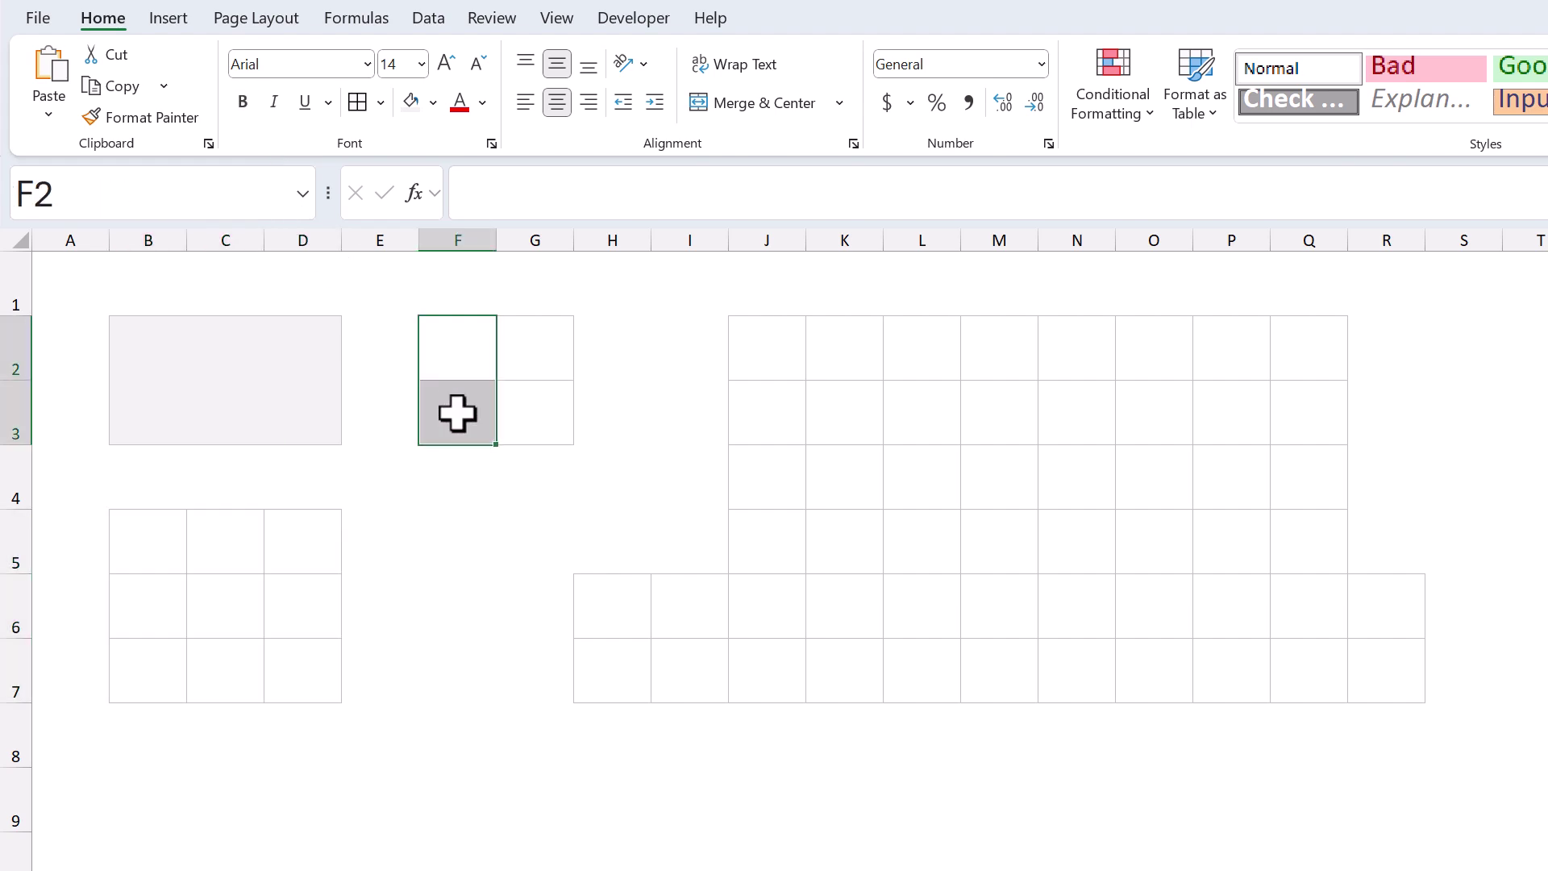
pyautogui.click(244, 103)
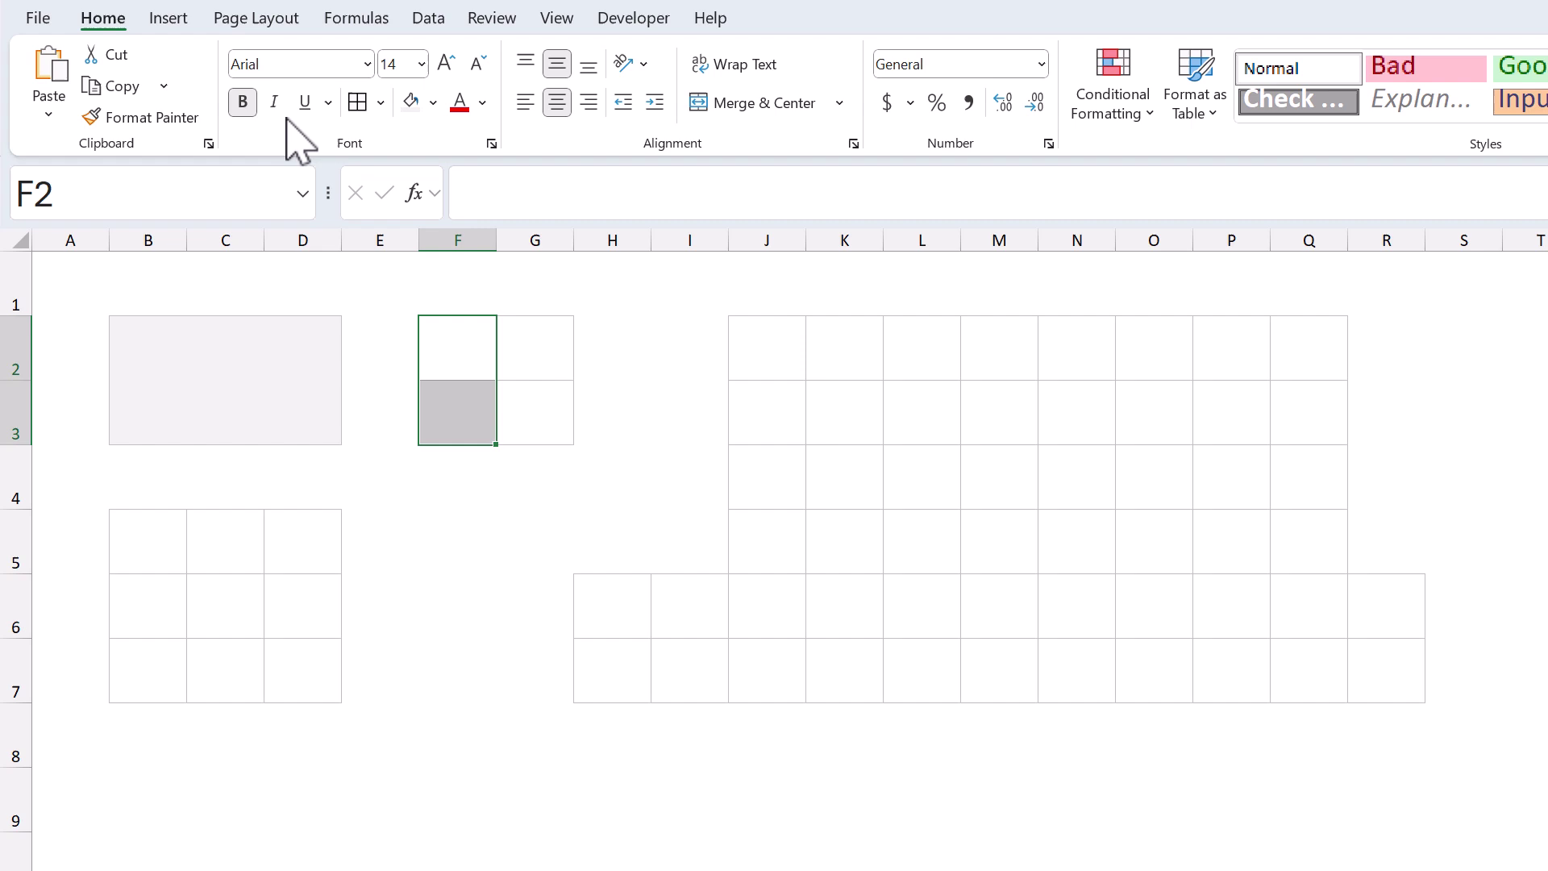
pyautogui.click(410, 111)
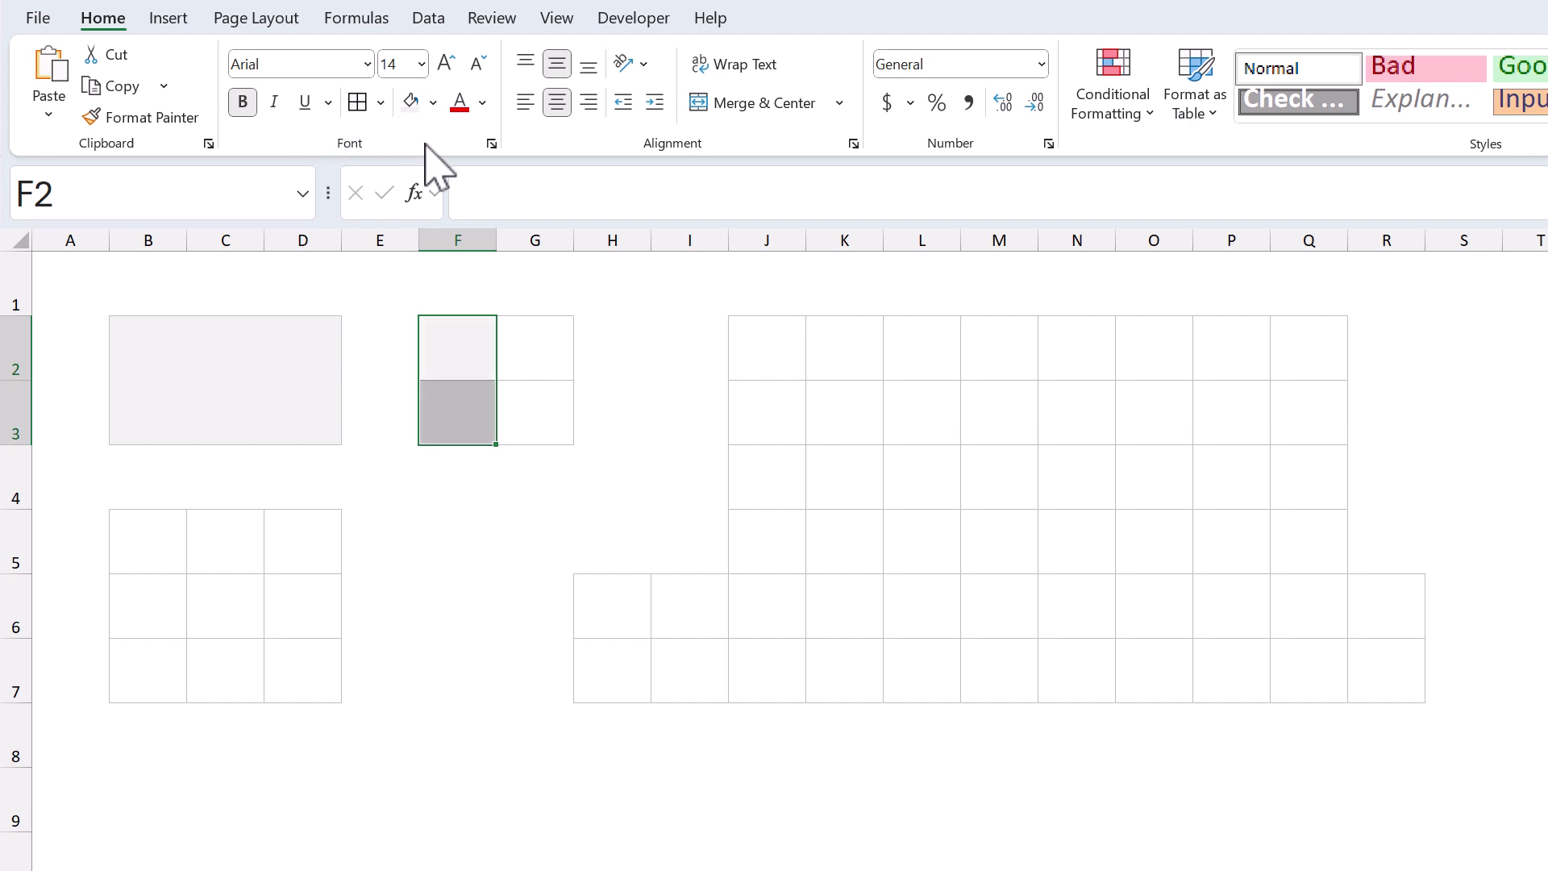
# - Make the J2:Q2 header row bold with light grey fill
pyautogui.click(766, 345)
pyautogui.moveTo(766, 345); pyautogui.dragTo(1274, 348)
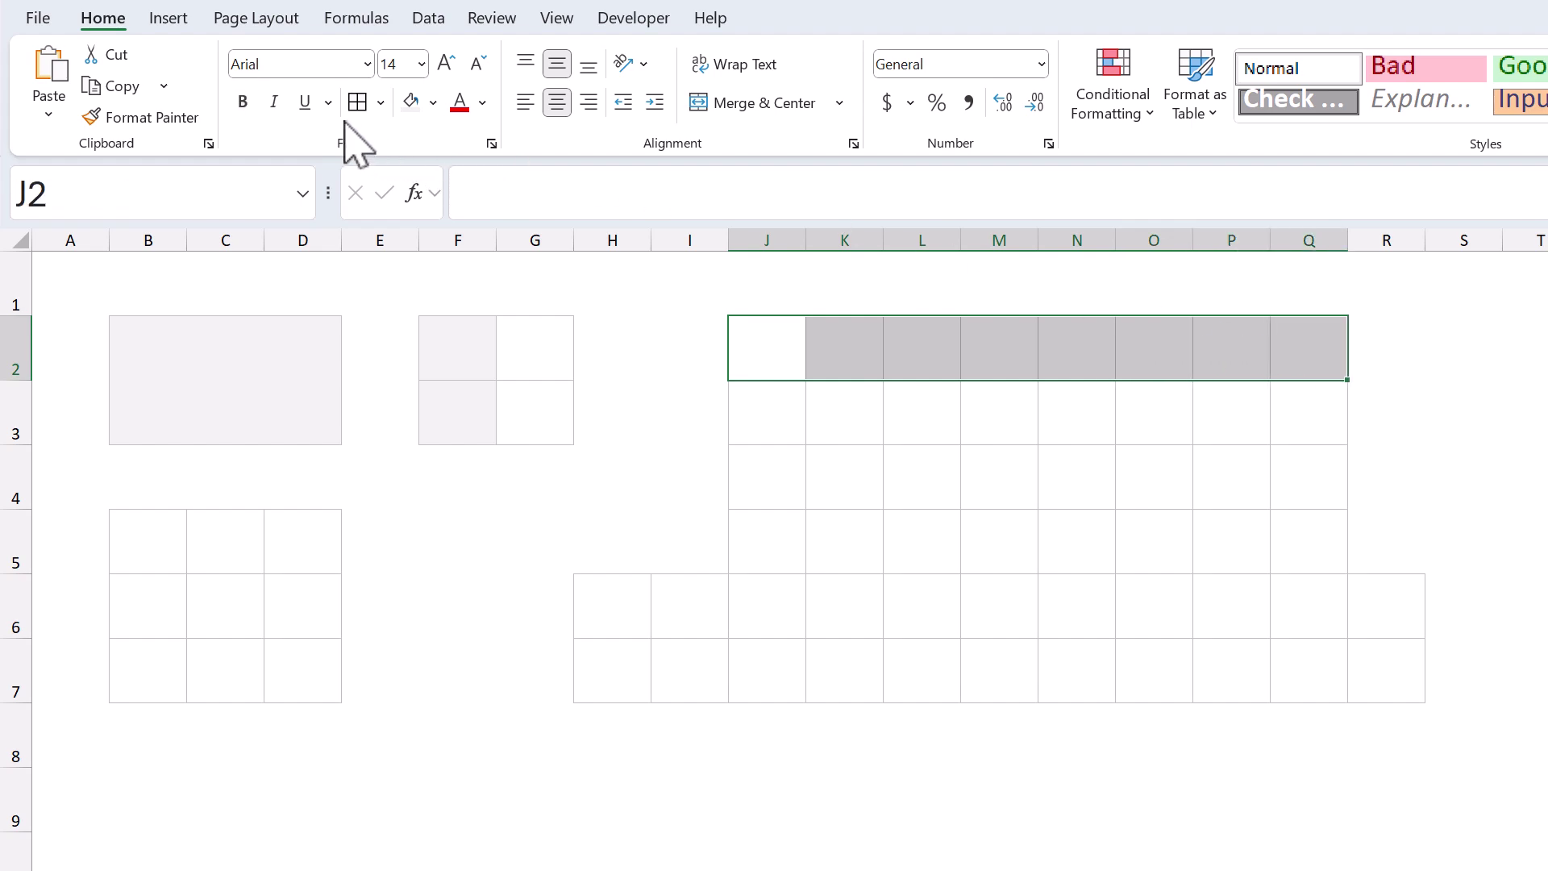
pyautogui.click(242, 103)
pyautogui.click(410, 102)
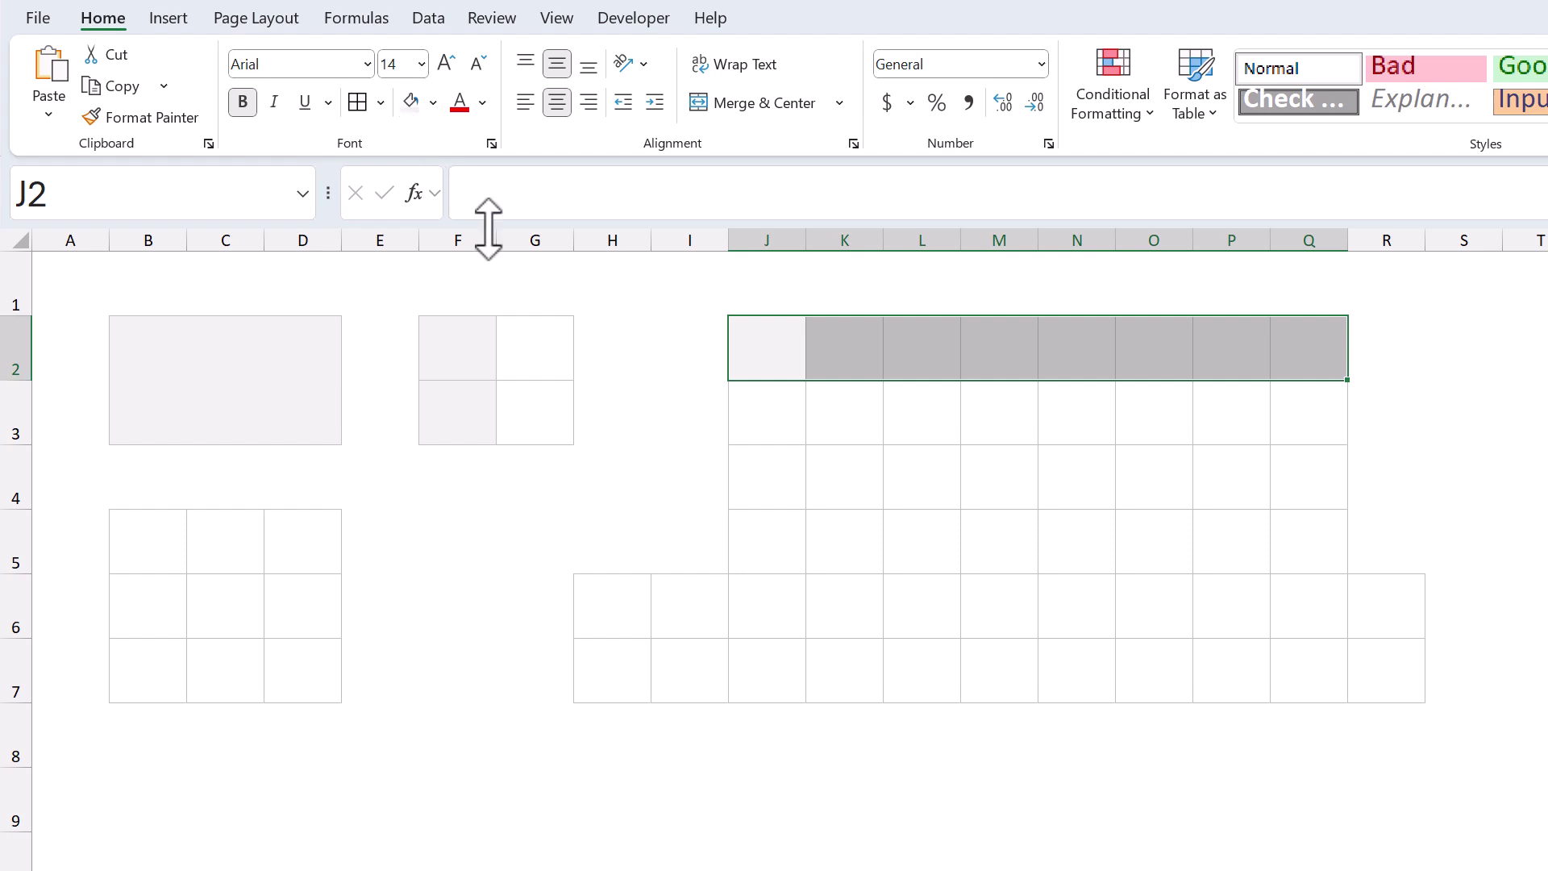
# - Change the font colour of H6:H7
pyautogui.moveTo(644, 602); pyautogui.dragTo(633, 661)
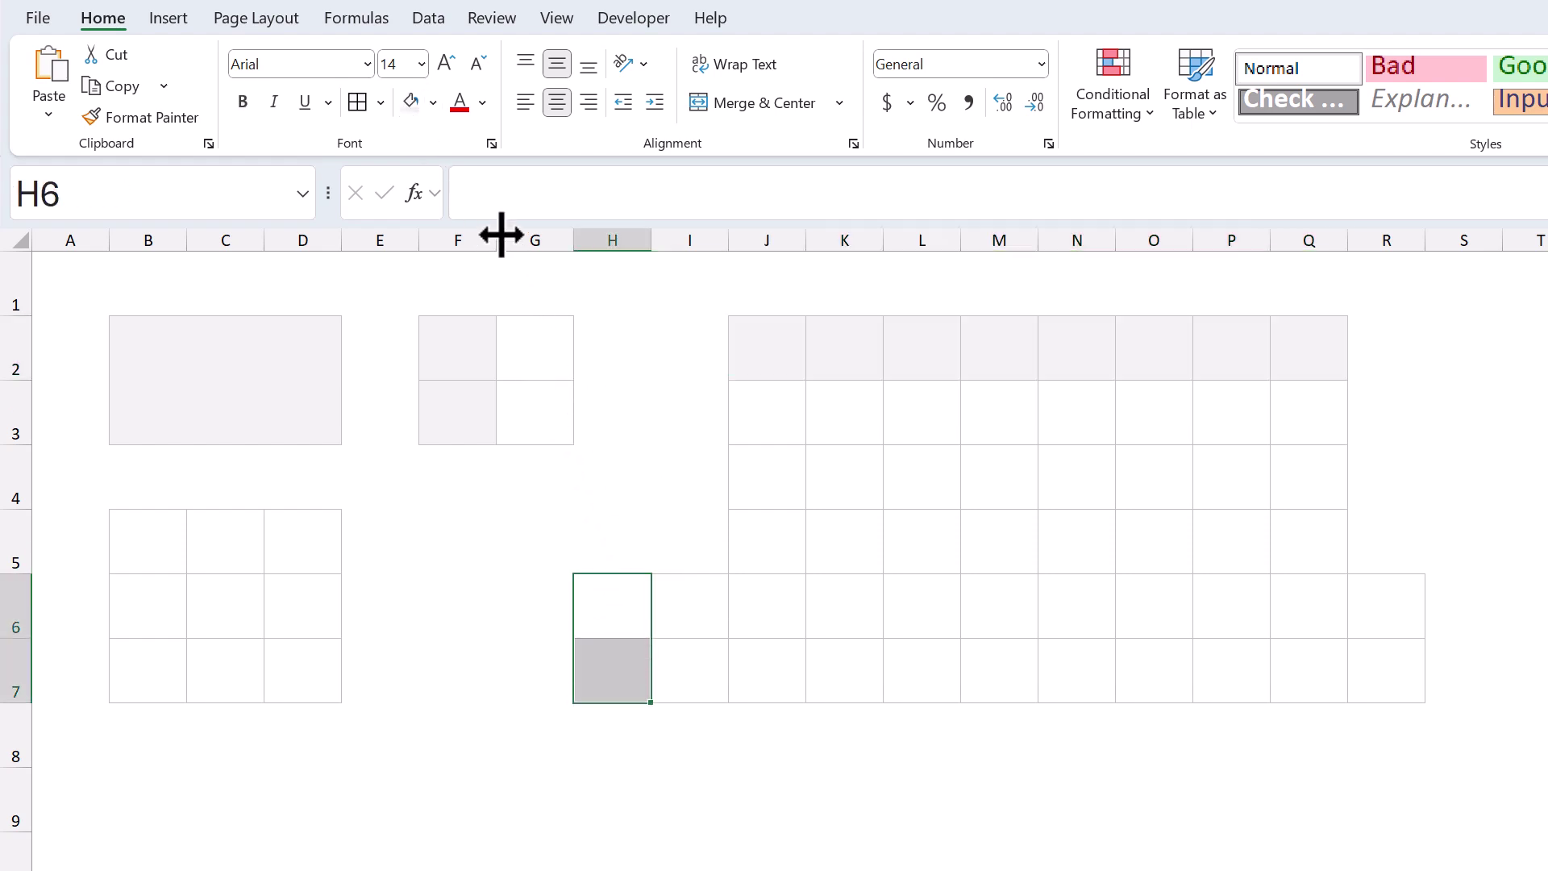
pyautogui.click(482, 103)
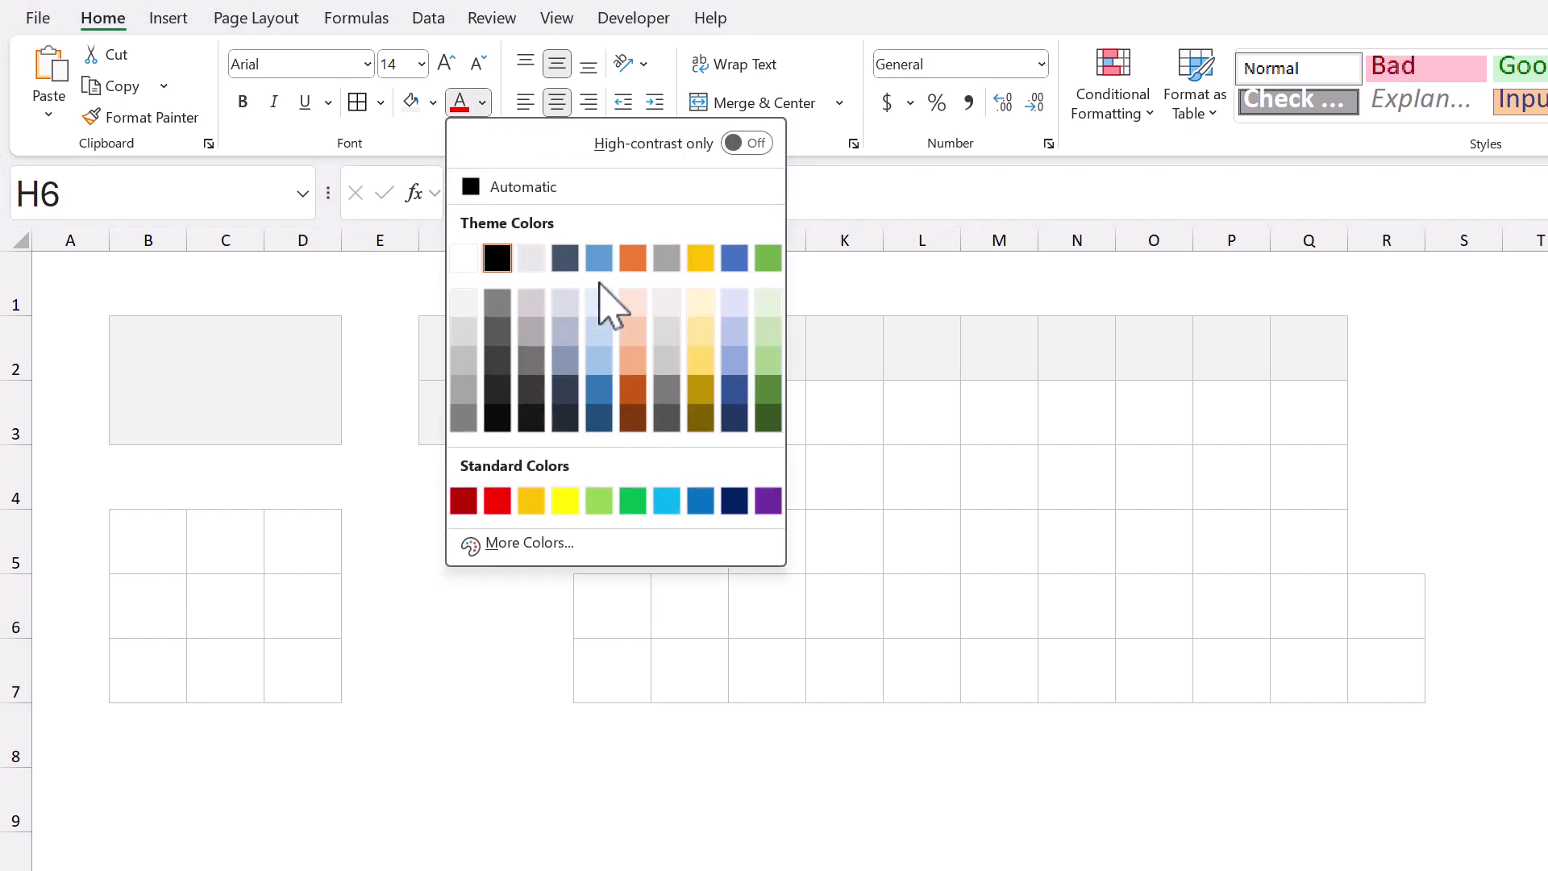
pyautogui.click(706, 503)
# - Make I6:I7 and R6:R7 bold with light grey fill
pyautogui.moveTo(694, 611); pyautogui.dragTo(698, 668)
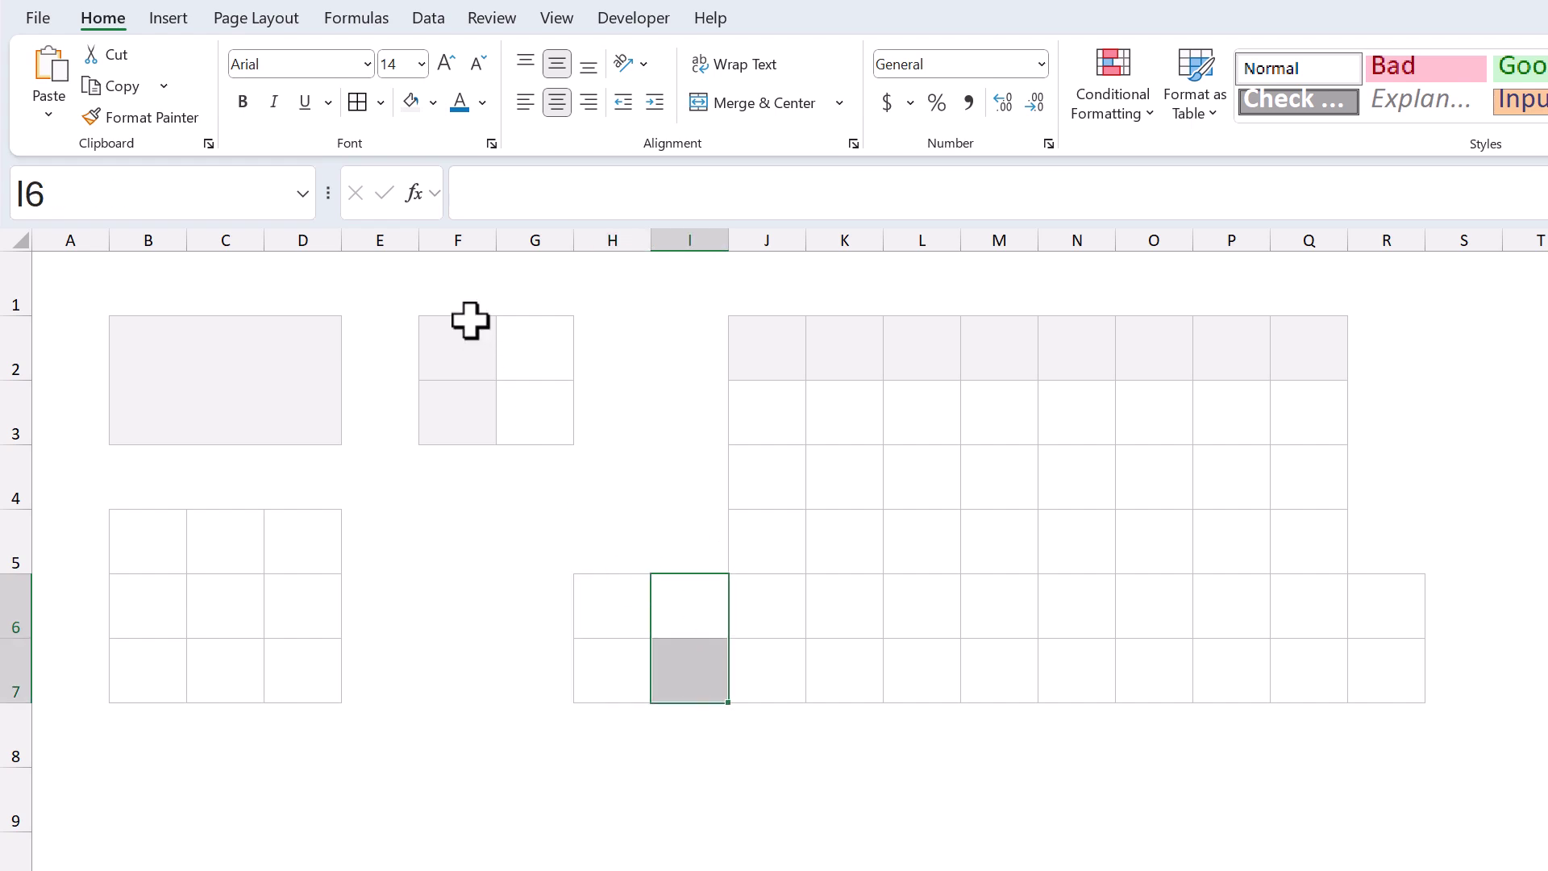
pyautogui.click(242, 102)
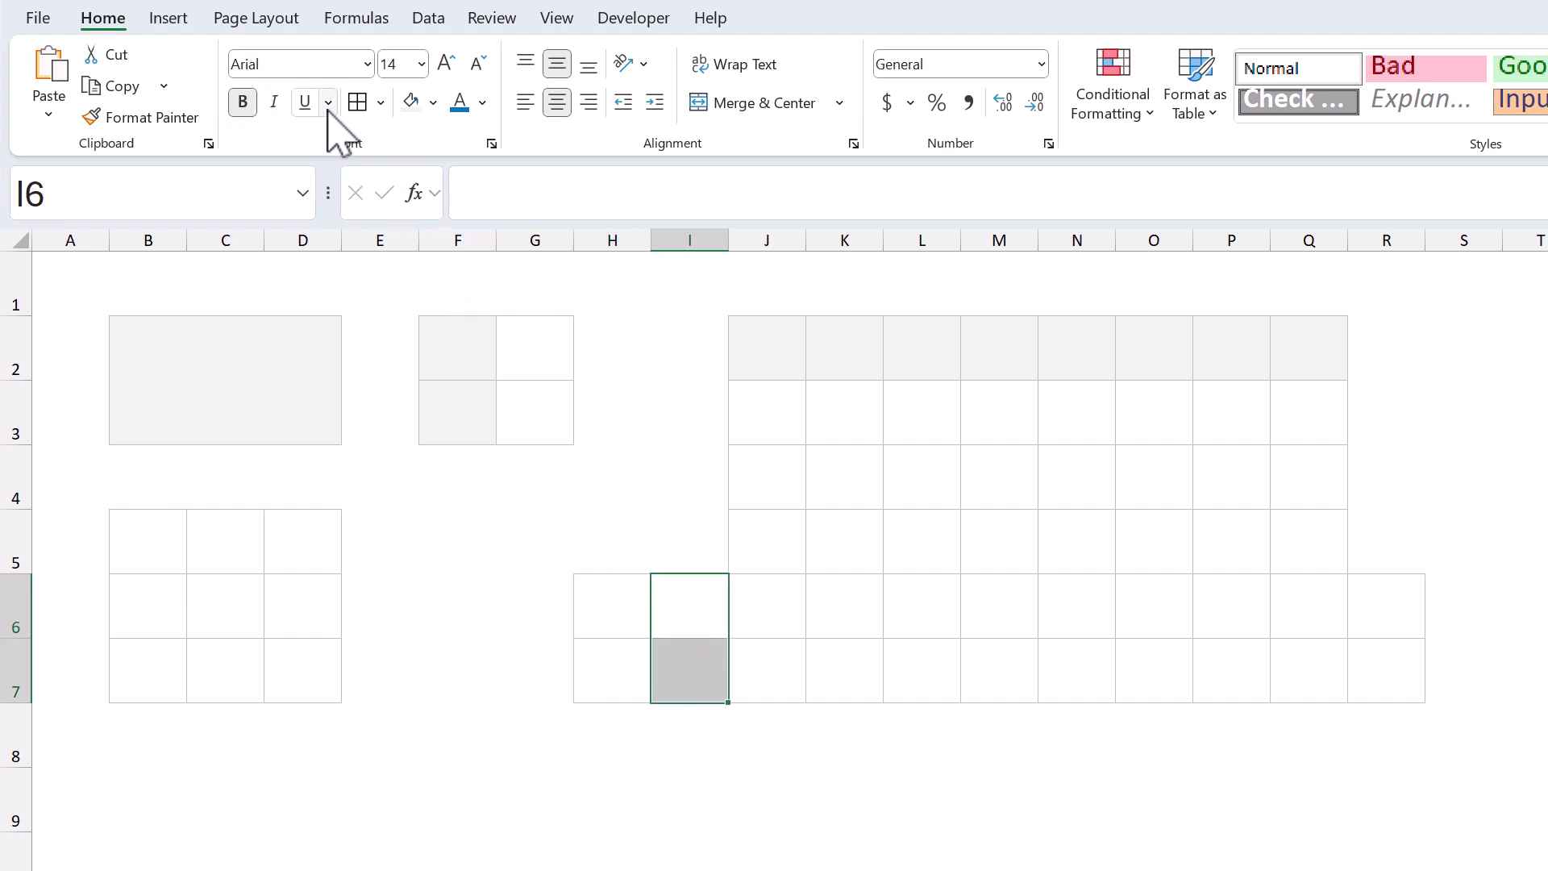
pyautogui.click(410, 102)
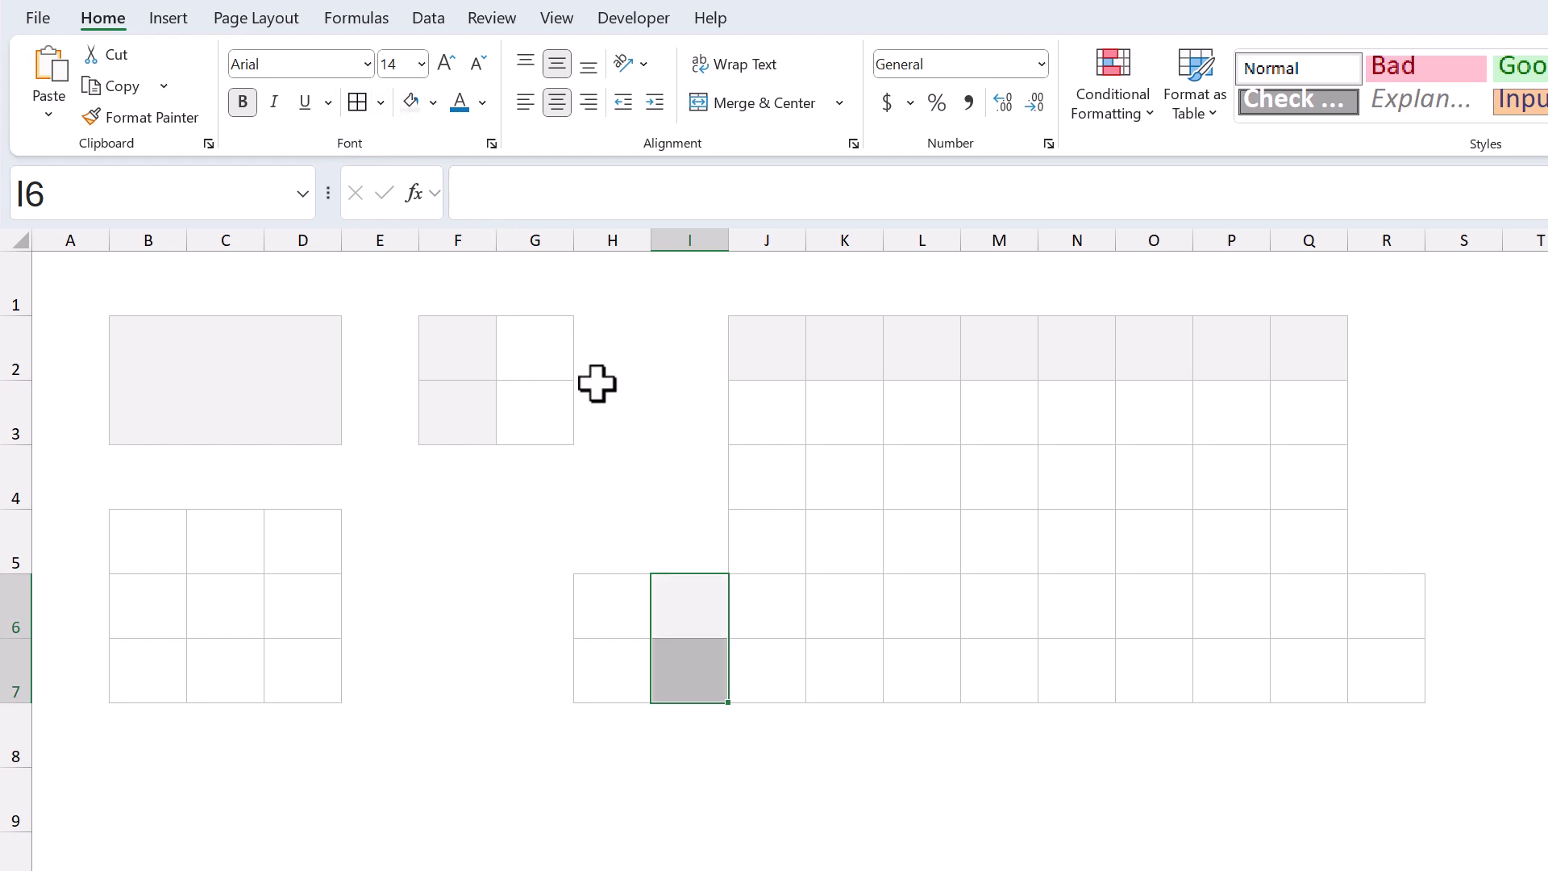
pyautogui.moveTo(762, 621); pyautogui.dragTo(1306, 689)
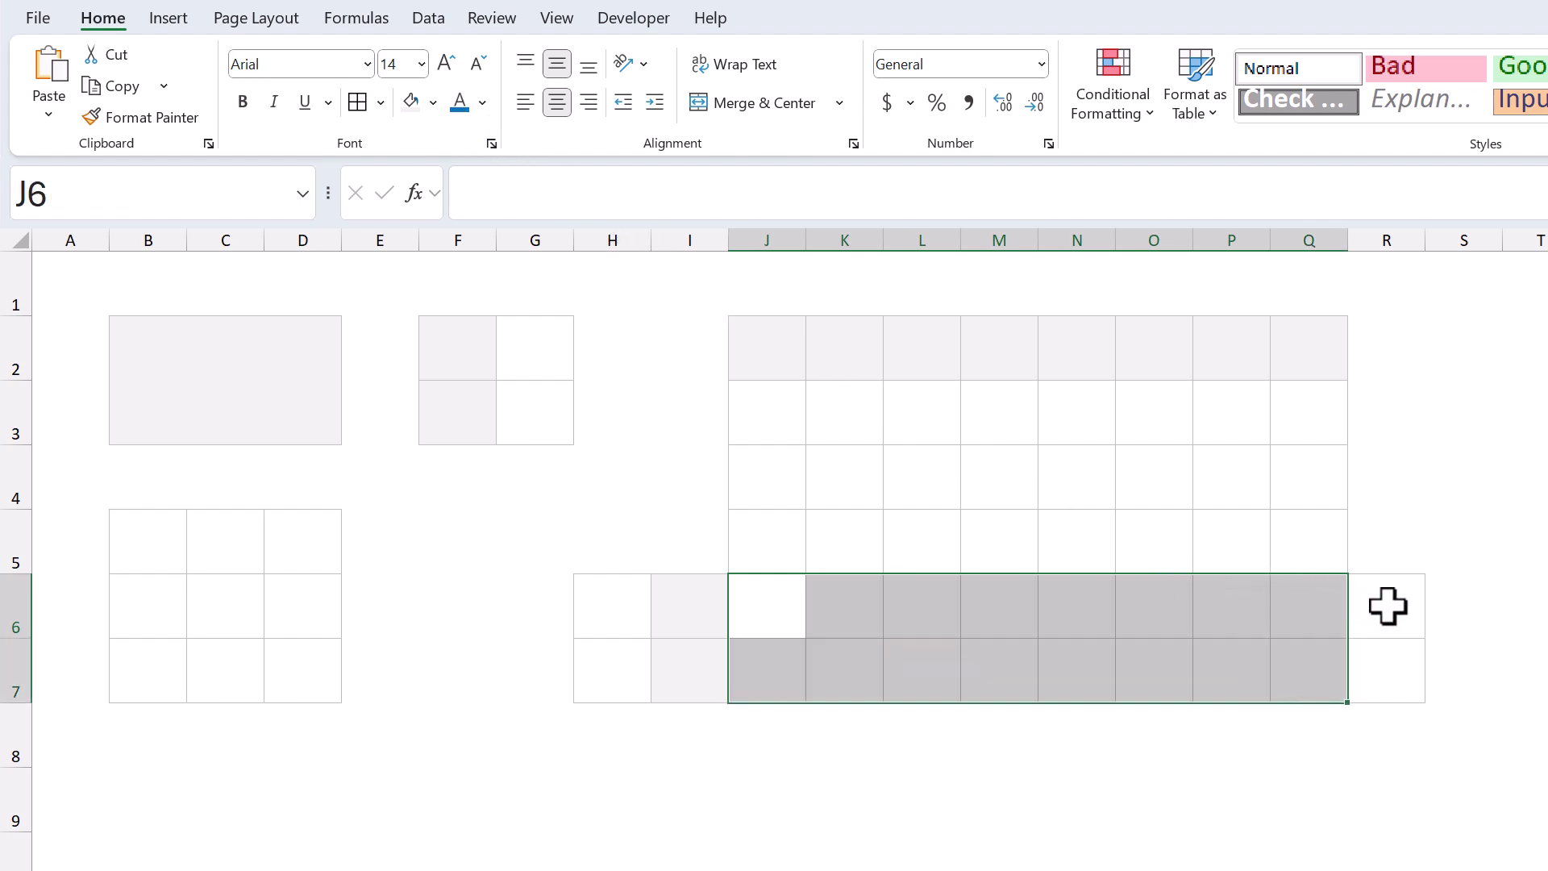
pyautogui.moveTo(1386, 606); pyautogui.dragTo(1376, 659)
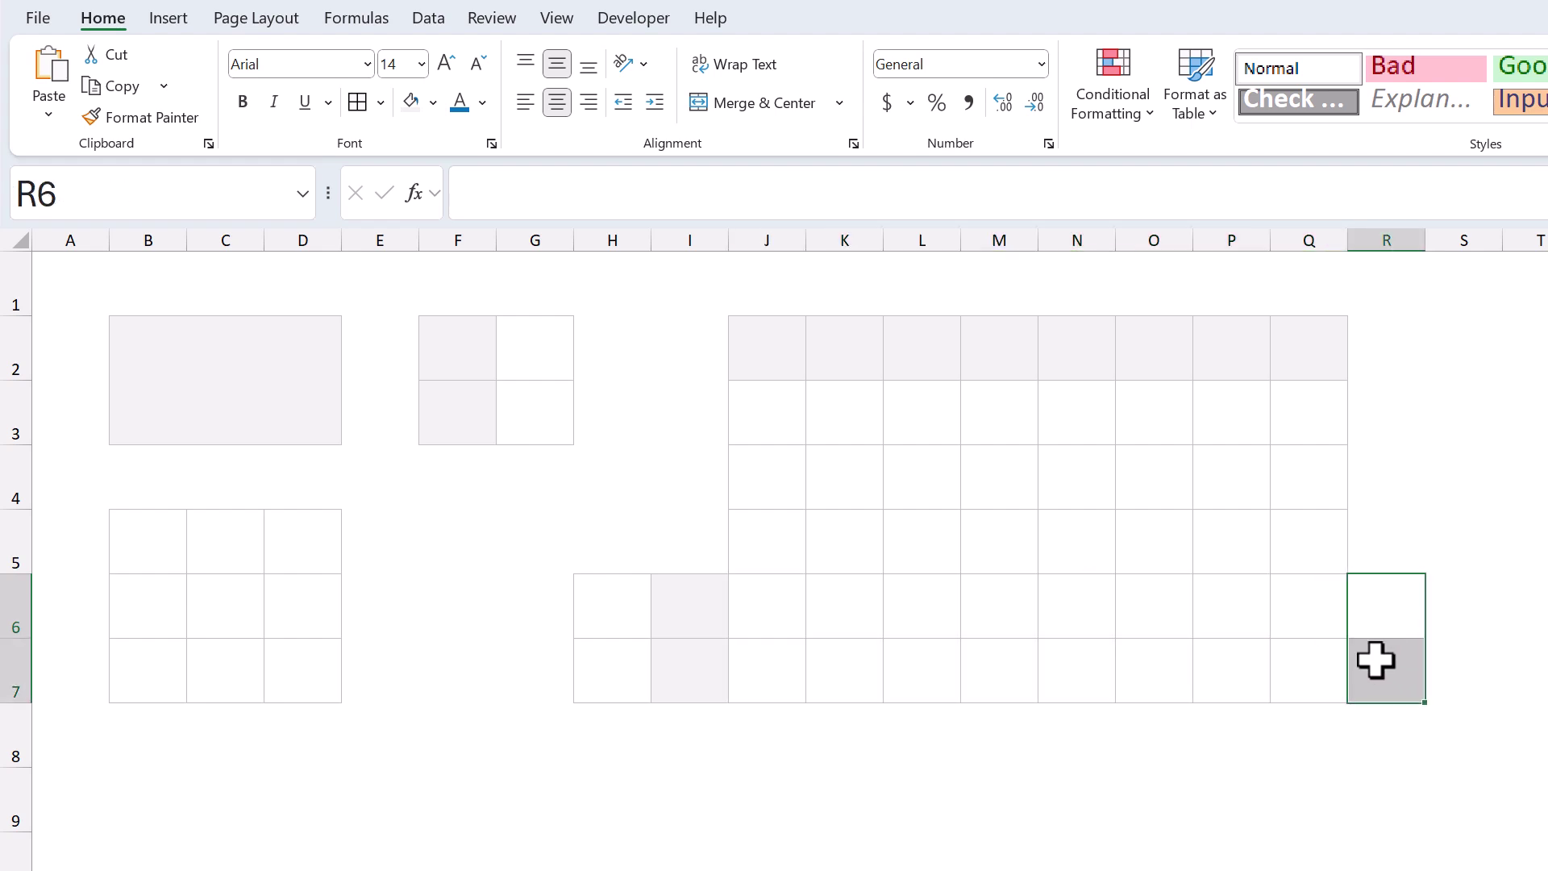
pyautogui.click(243, 100)
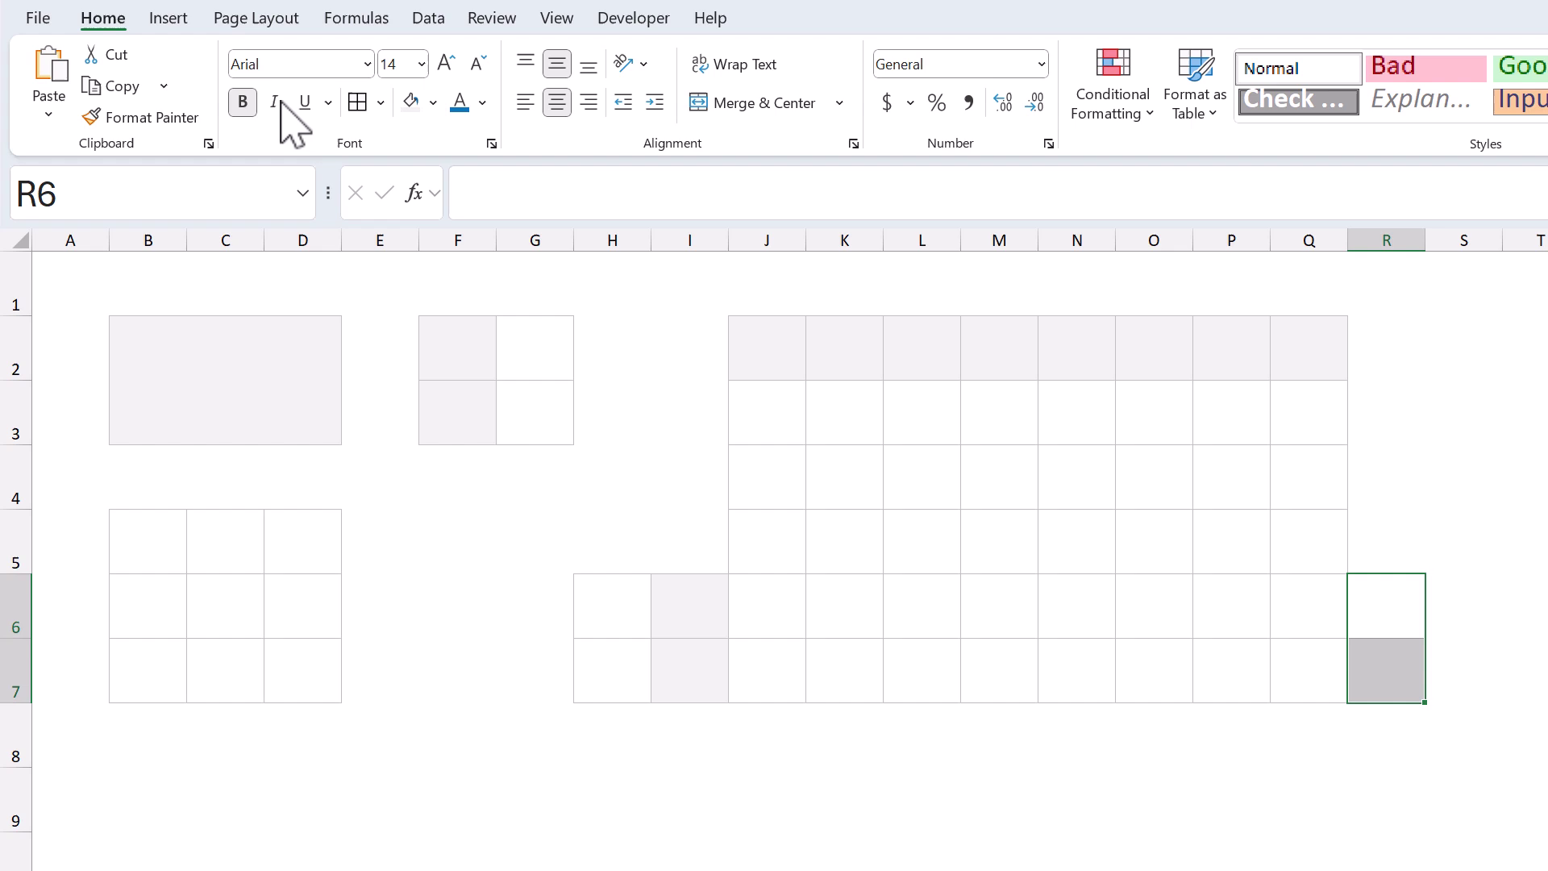
pyautogui.click(410, 102)
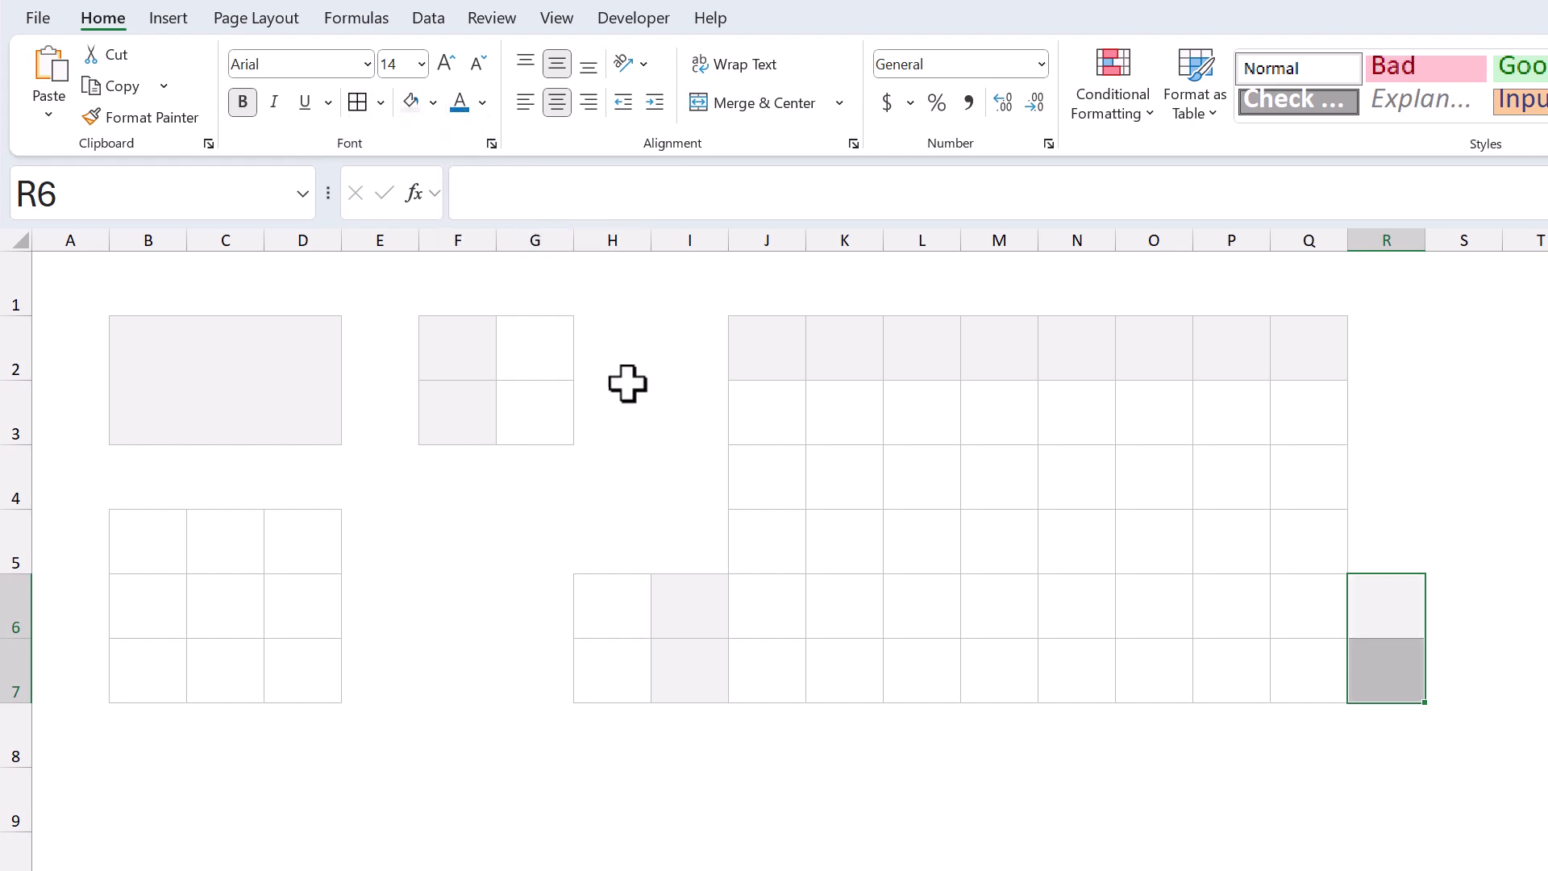
# - Set column G width to 20 and paste O/X labels into F2:F3, I6:I7 and 1–8 into J2:Q2
pyautogui.click(625, 606)
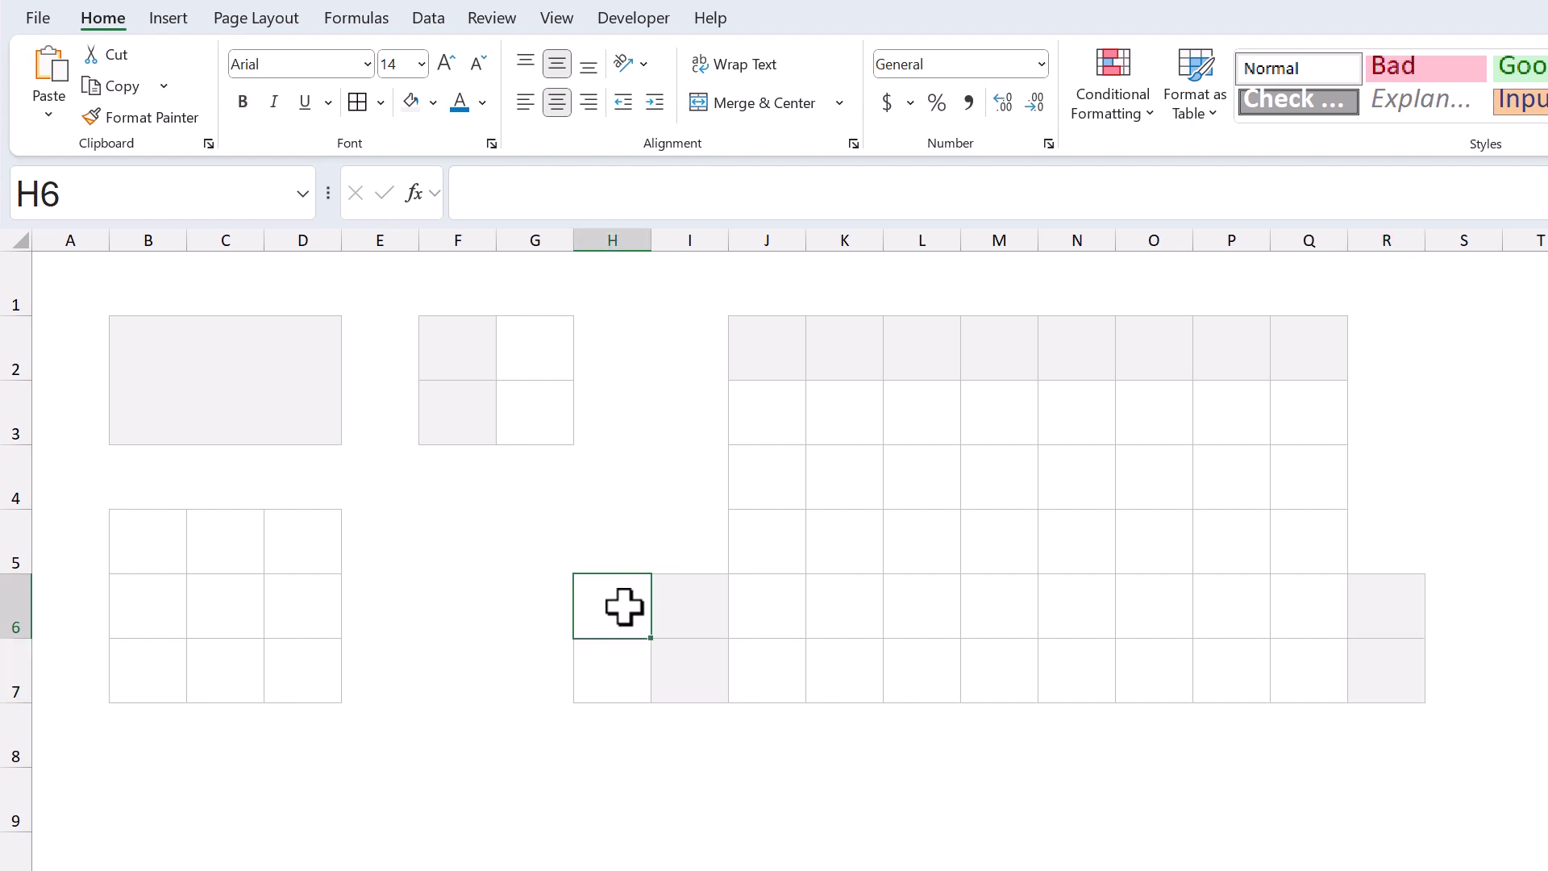
pyautogui.click(547, 234)
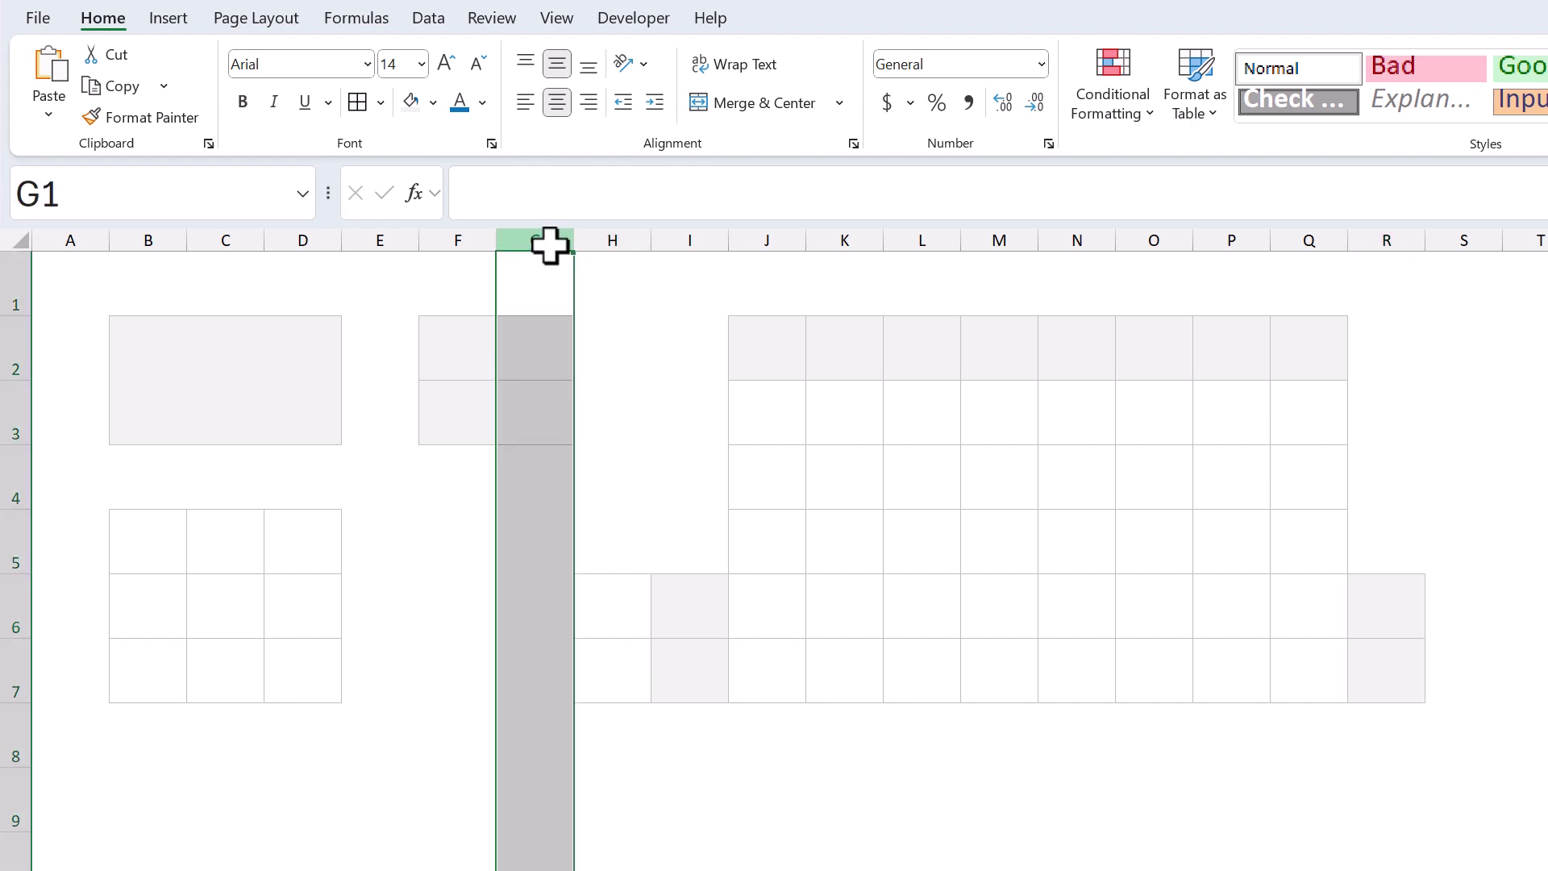
pyautogui.rightClick(544, 233)
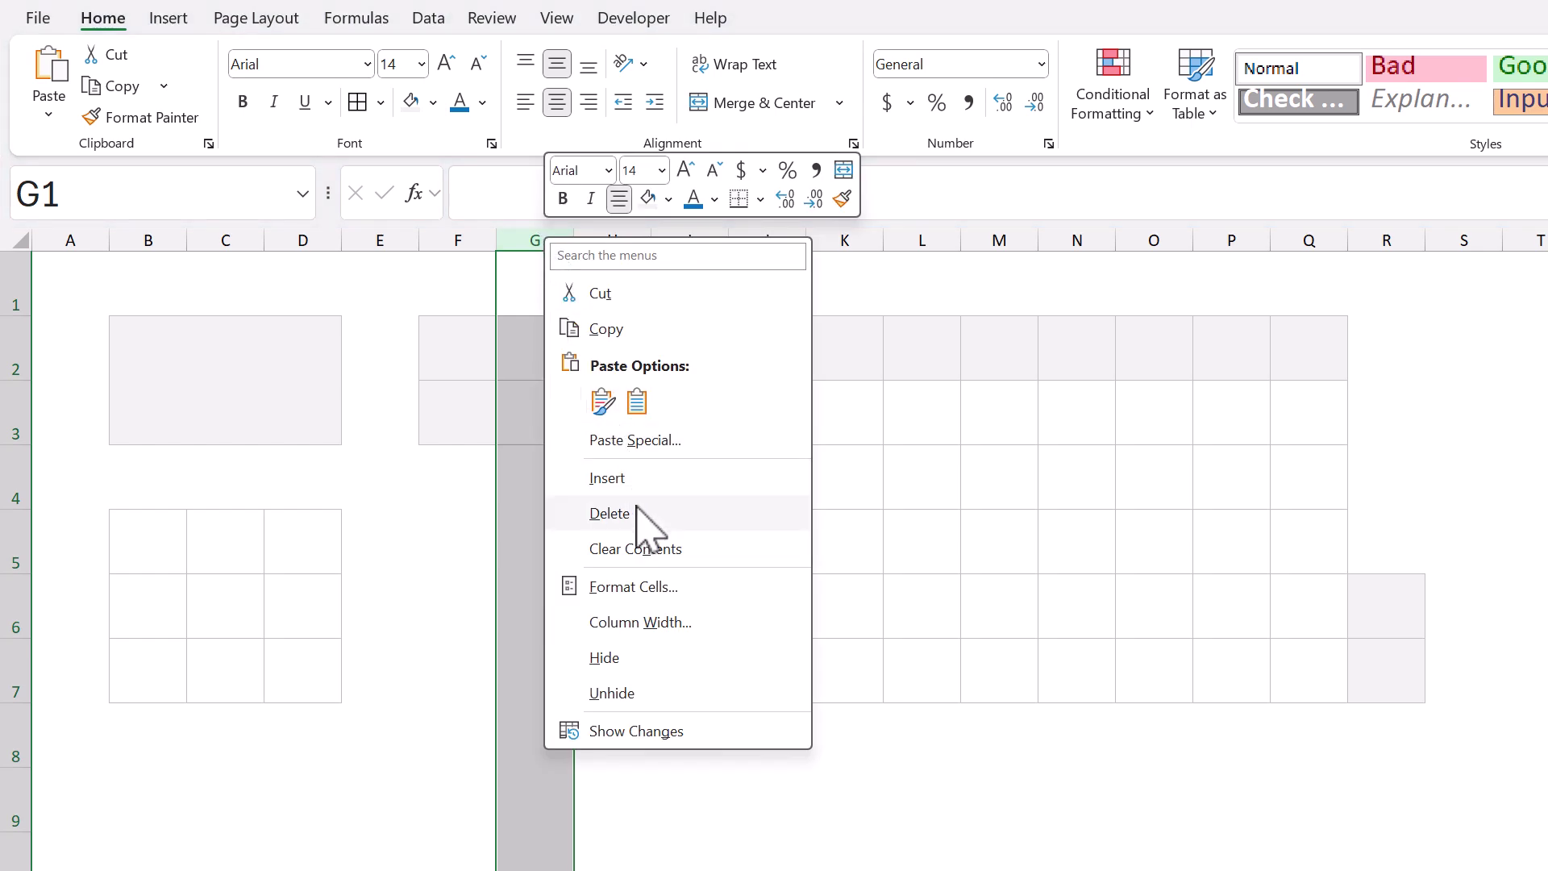
pyautogui.click(649, 622)
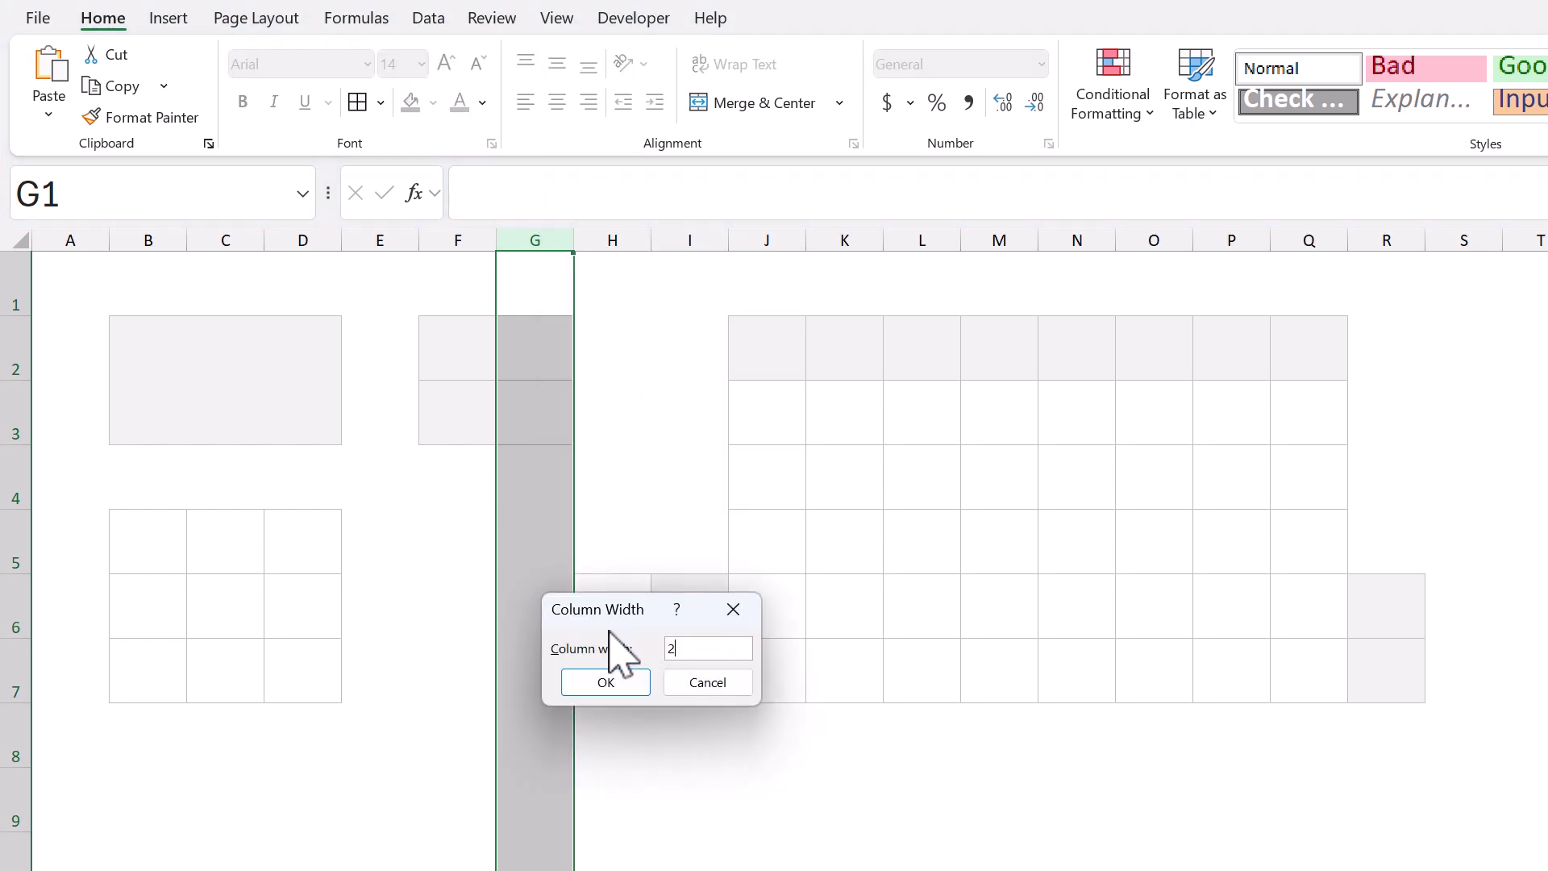
pyautogui.press('Return')
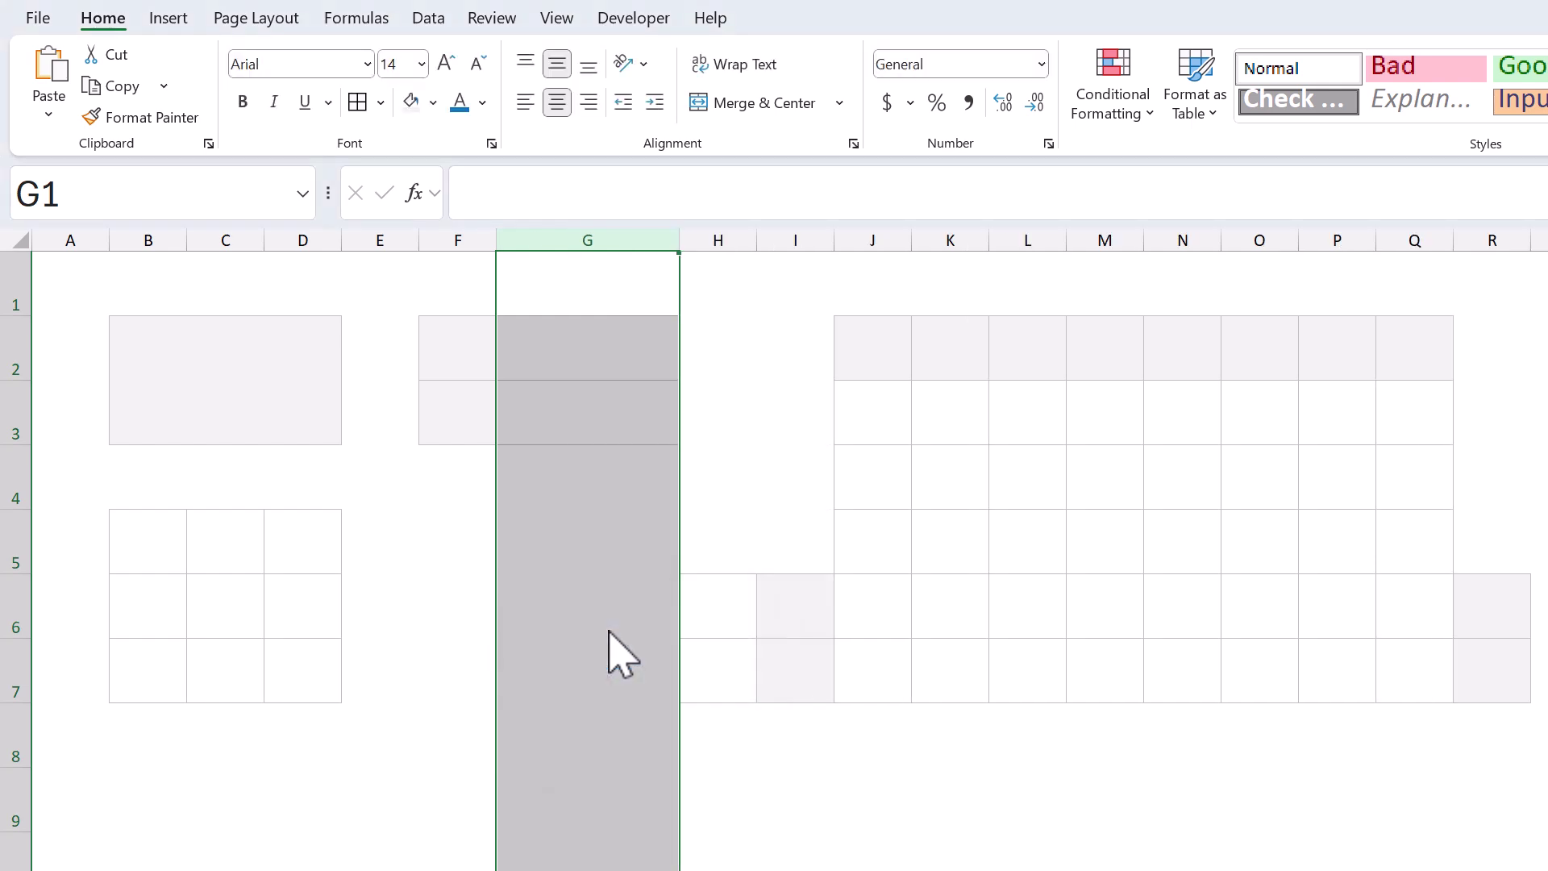
pyautogui.click(609, 629)
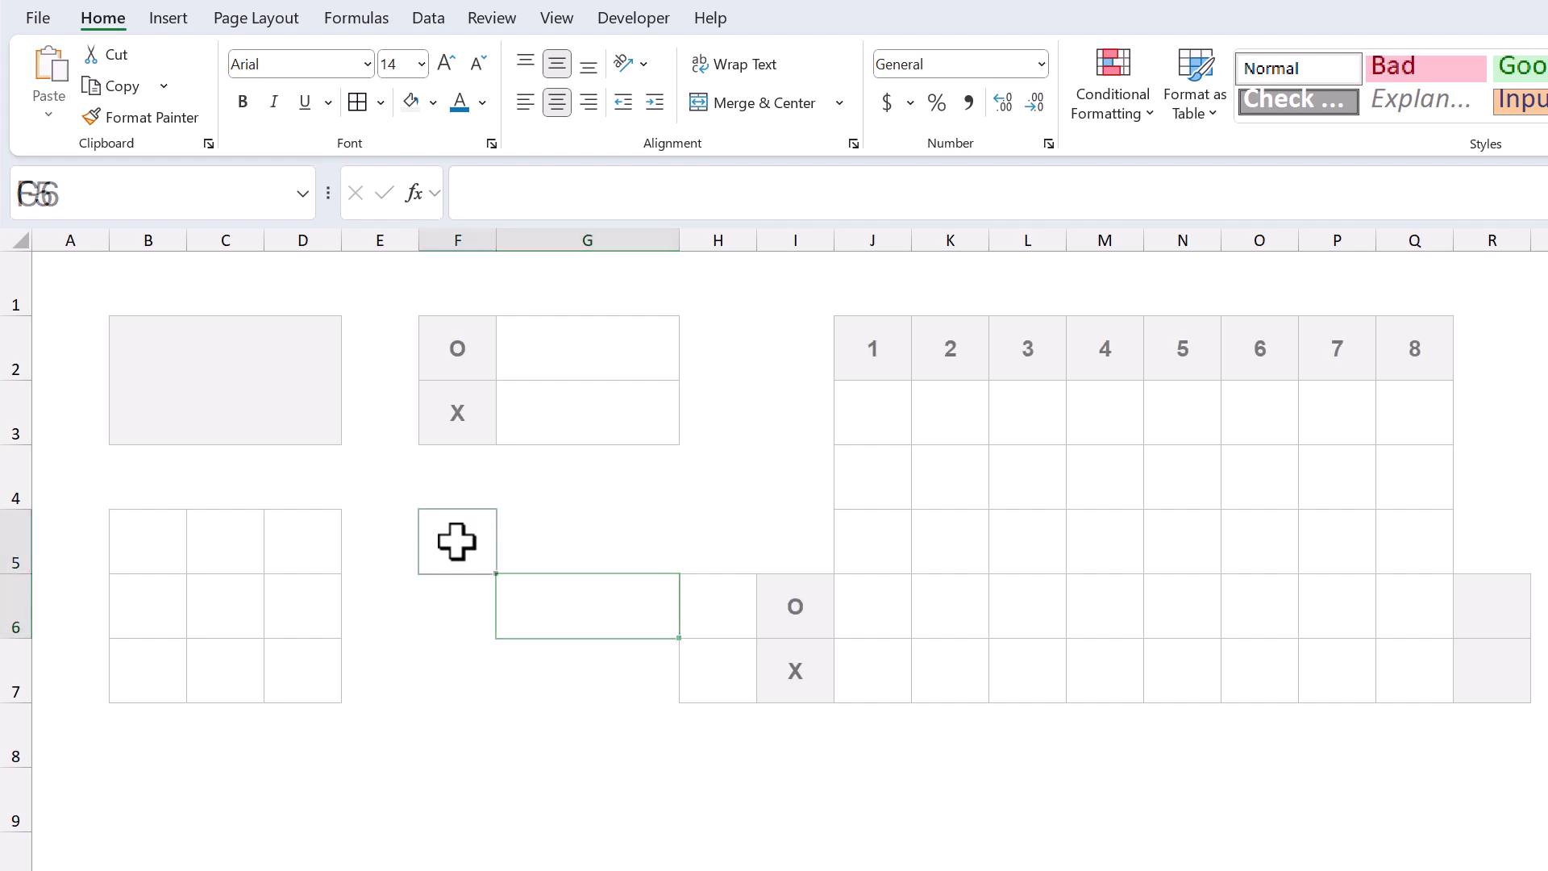
pyautogui.click(456, 541)
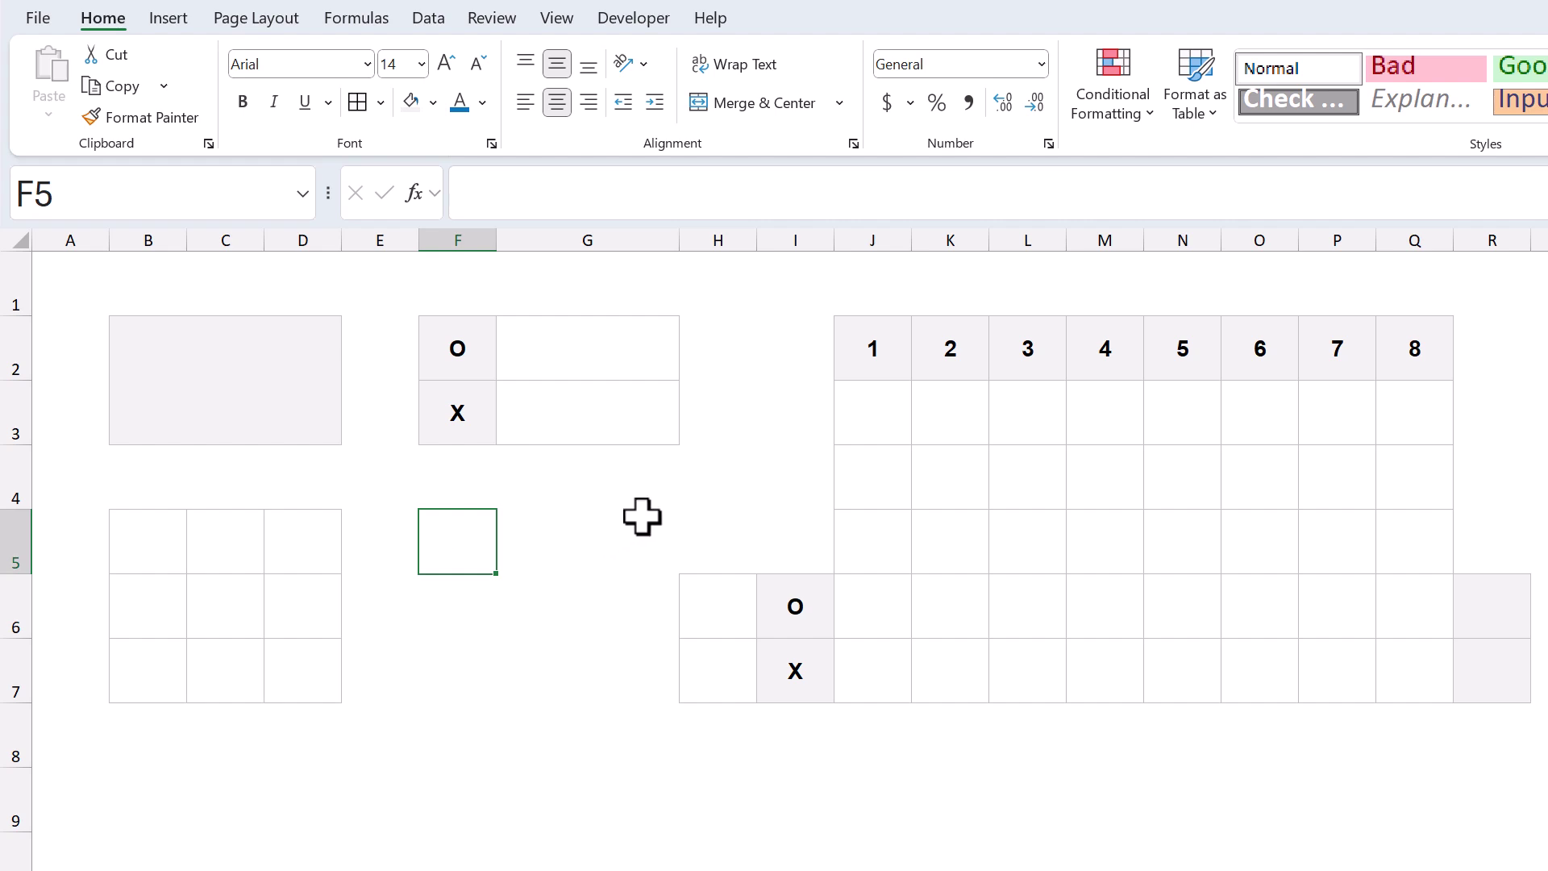
# - Enter =B5:B7 in J3 and =C5:C7 in K3 so they spill down
pyautogui.click(878, 402)
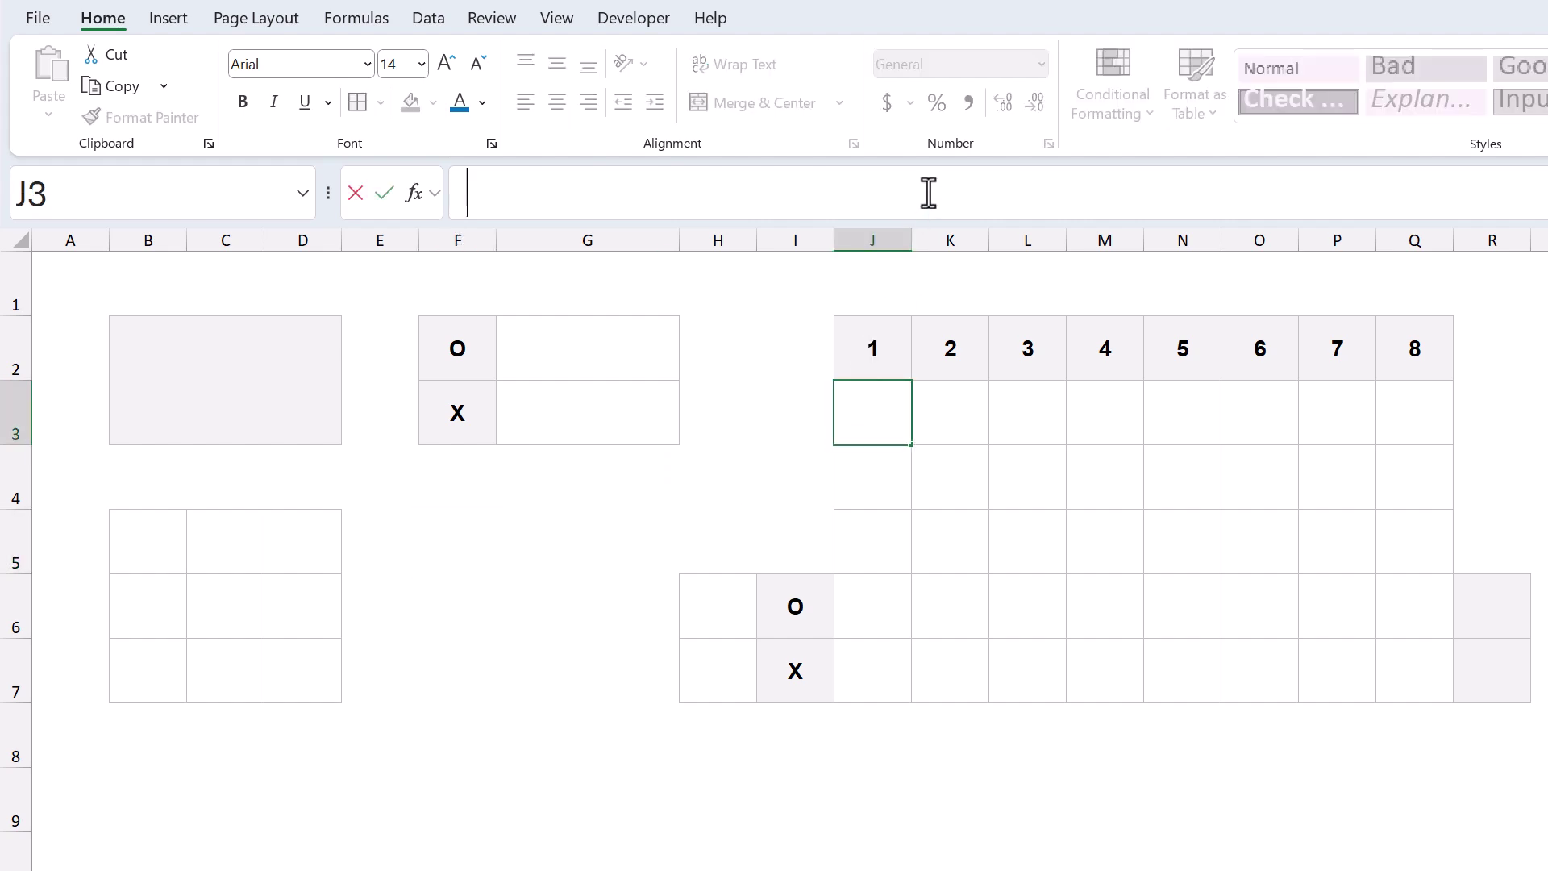
pyautogui.write('=')
pyautogui.click(147, 541)
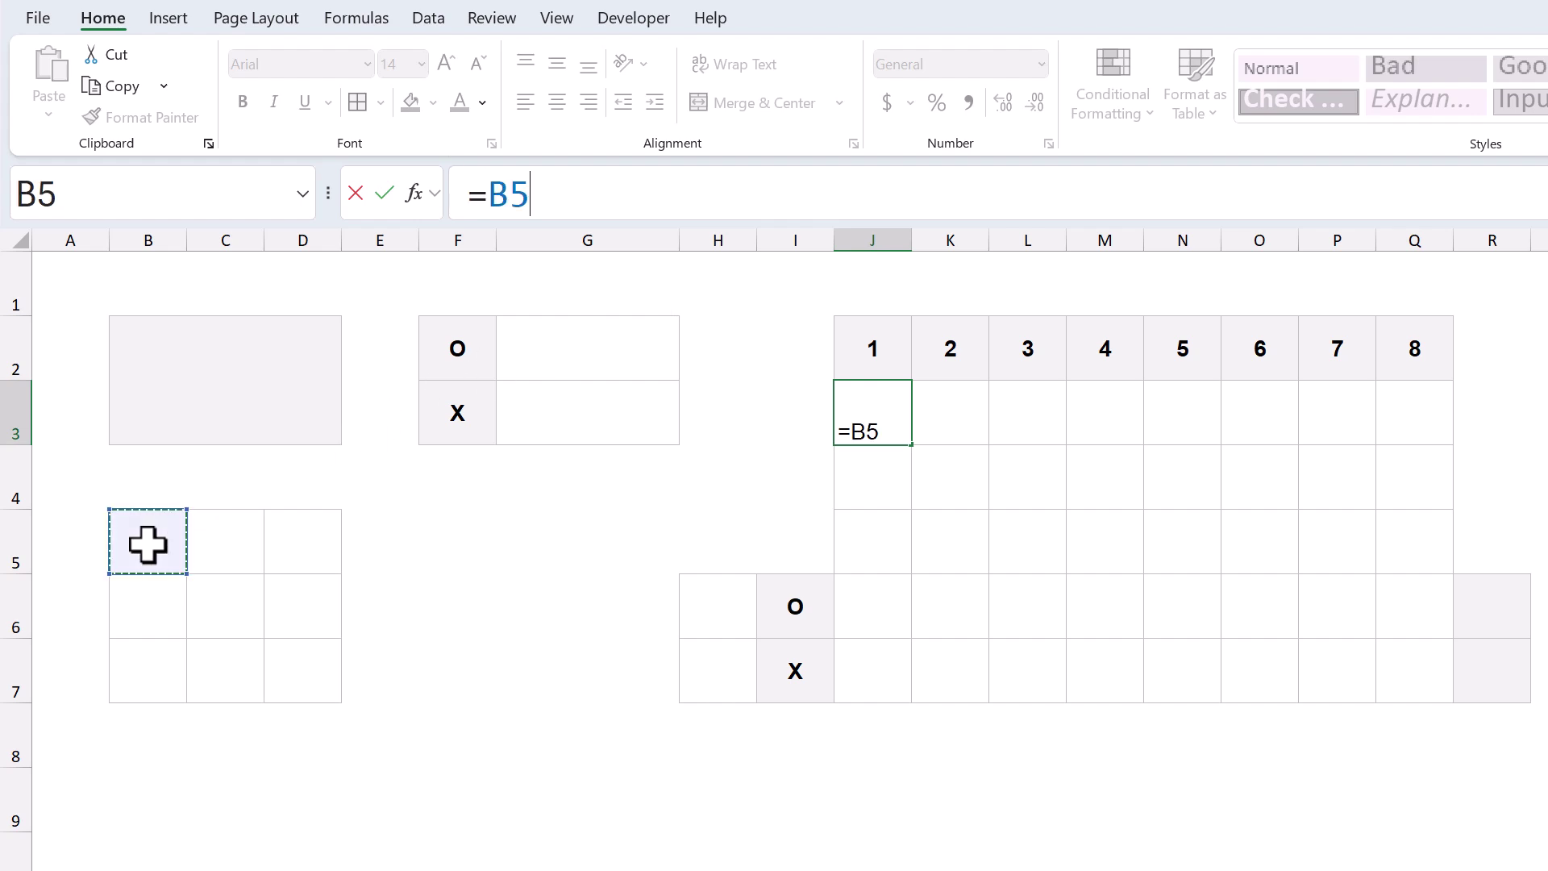
pyautogui.moveTo(147, 542); pyautogui.dragTo(147, 665)
pyautogui.press('Return')
pyautogui.click(977, 398)
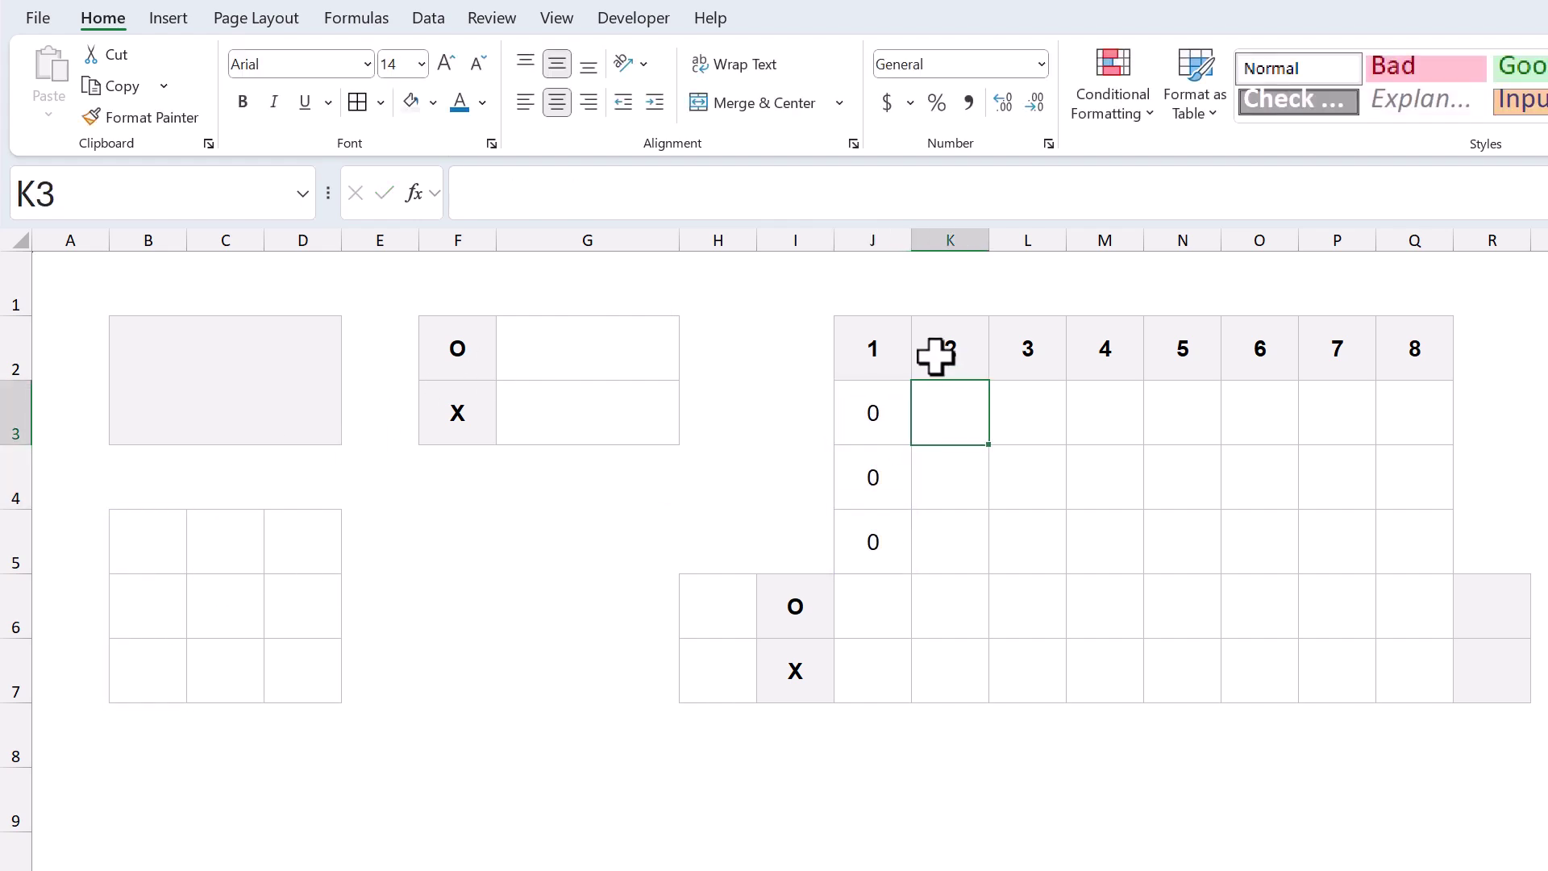
pyautogui.click(961, 197)
pyautogui.write('=')
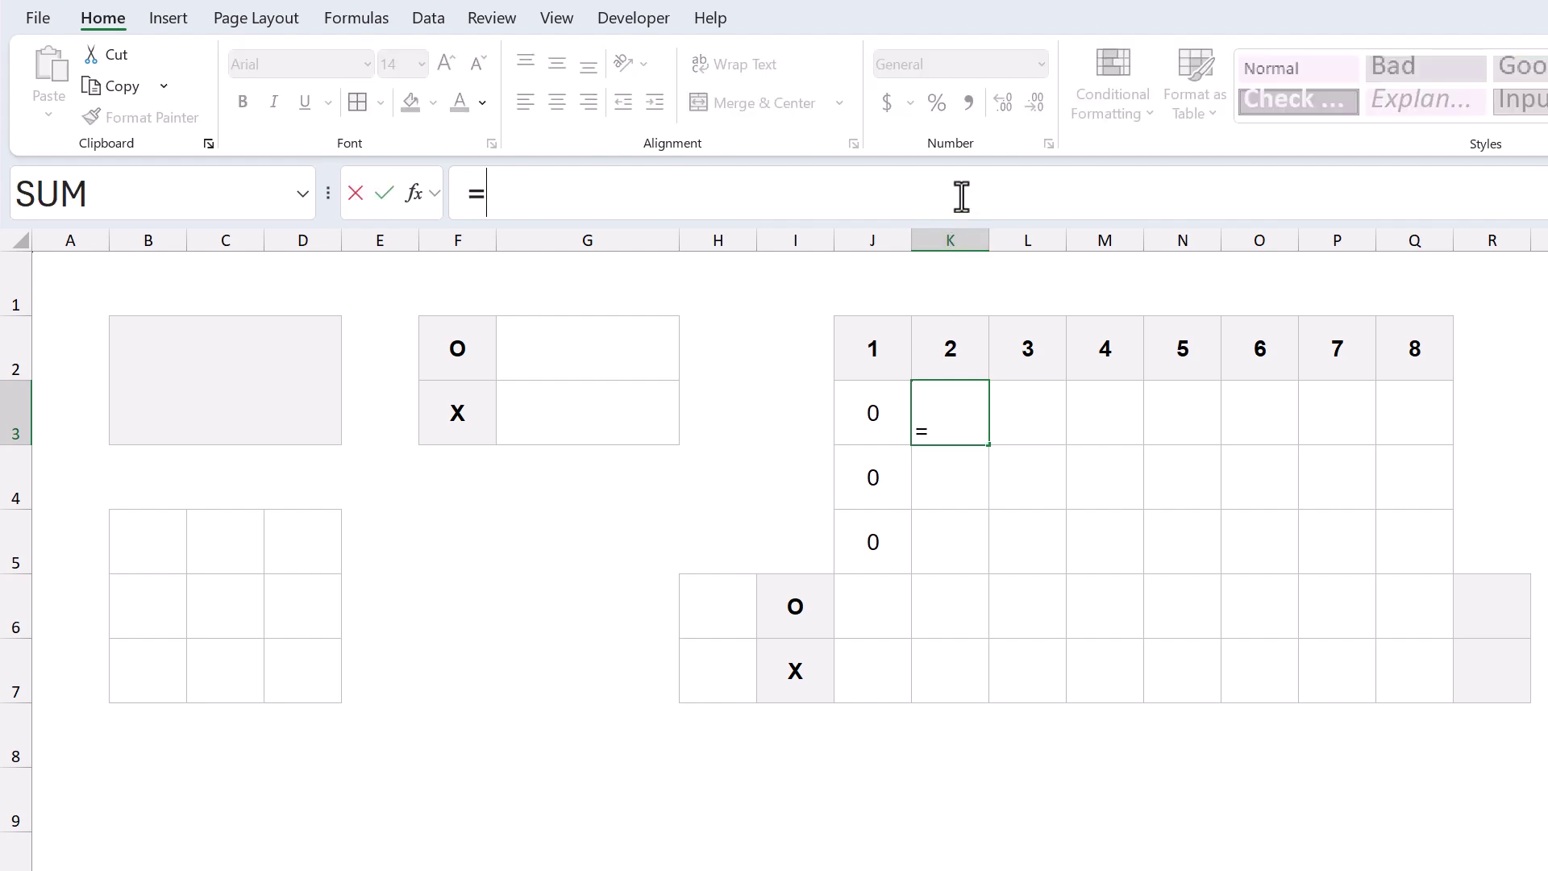
pyautogui.click(241, 538)
pyautogui.moveTo(240, 539); pyautogui.dragTo(231, 660)
pyautogui.press('Return')
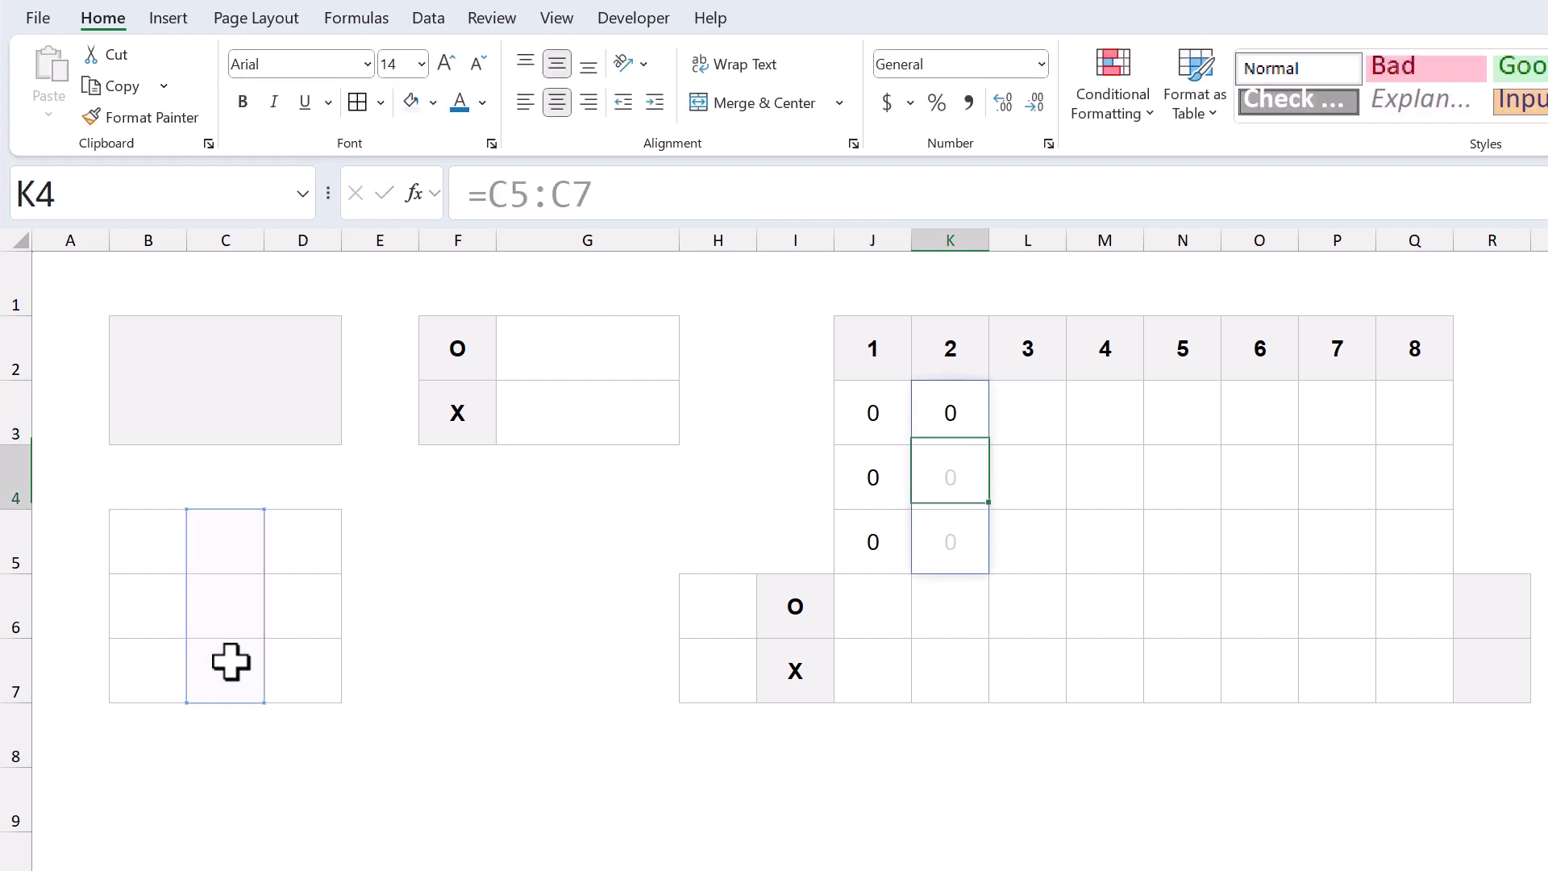
# - Enter =D5:D7 in L3 so it spills down to L5
pyautogui.click(1025, 401)
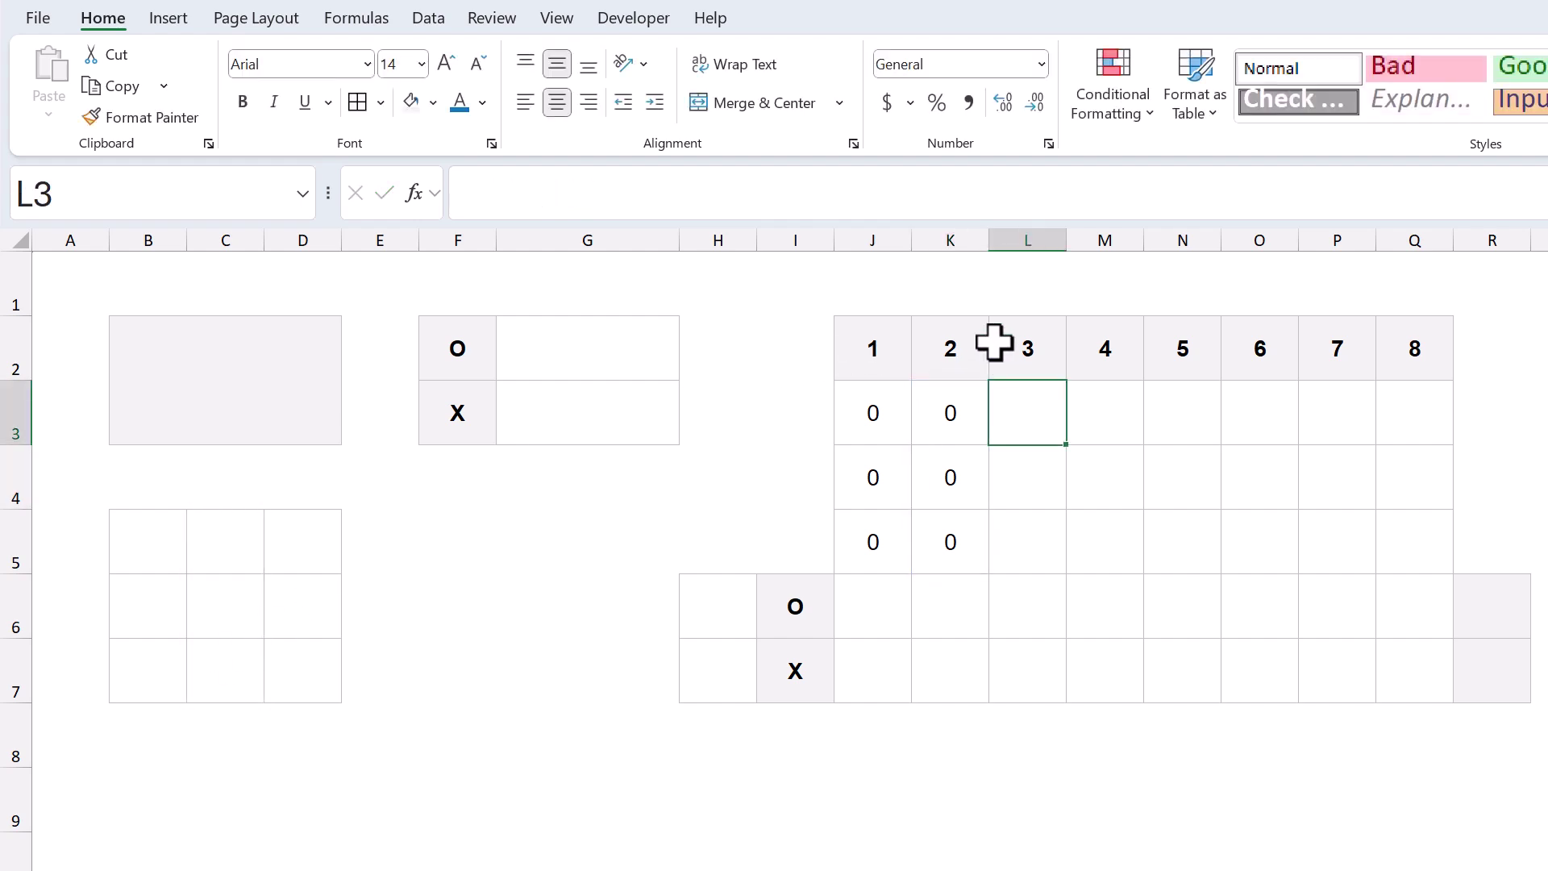
pyautogui.click(988, 196)
pyautogui.write('=')
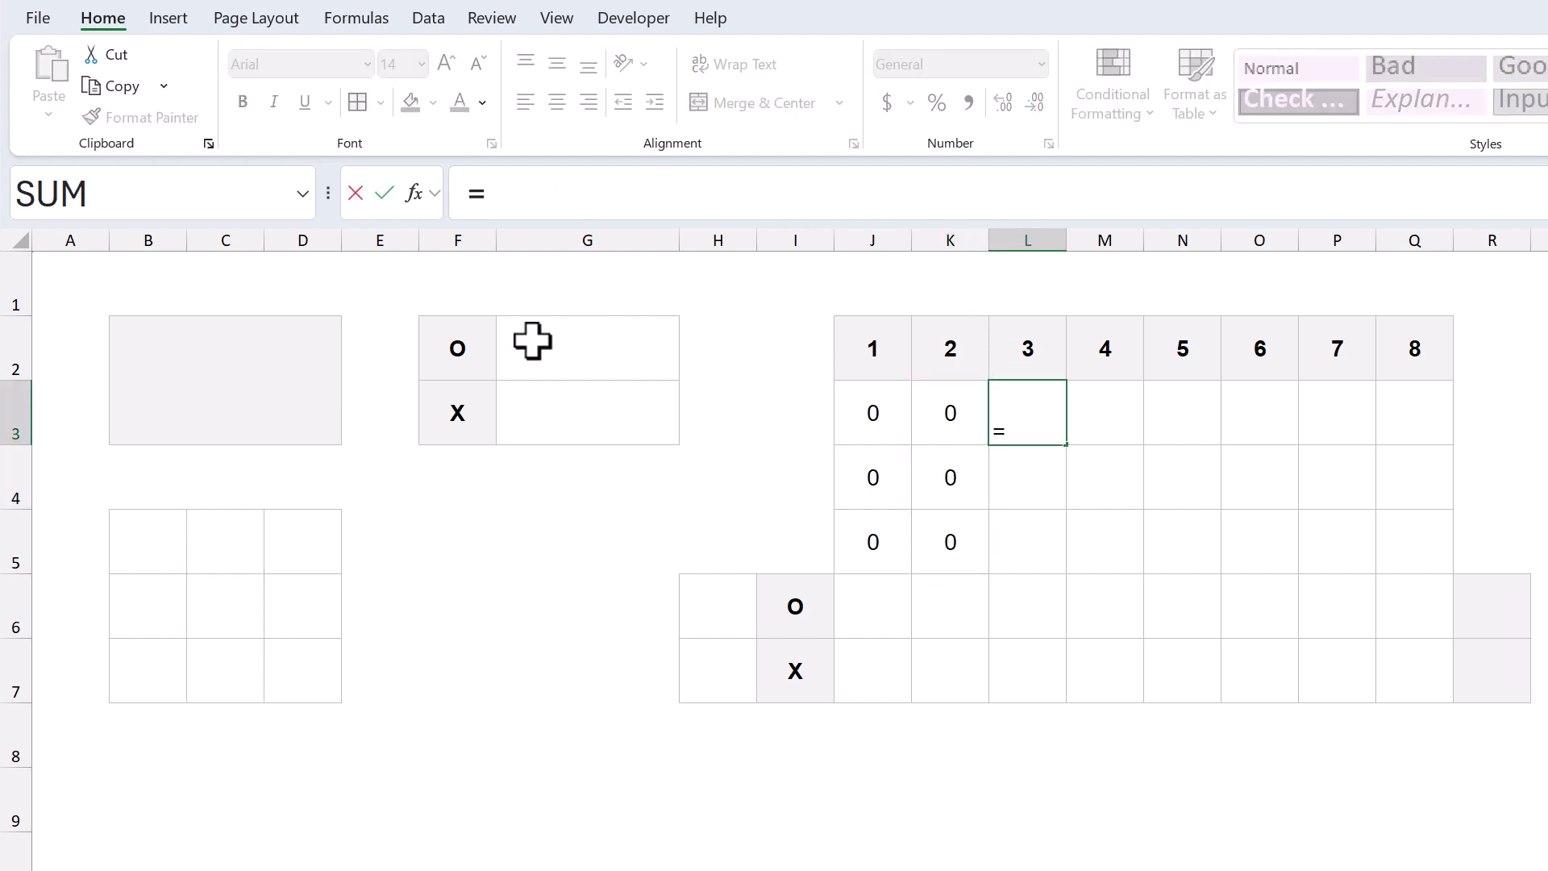
pyautogui.click(325, 536)
pyautogui.moveTo(325, 536); pyautogui.dragTo(304, 660)
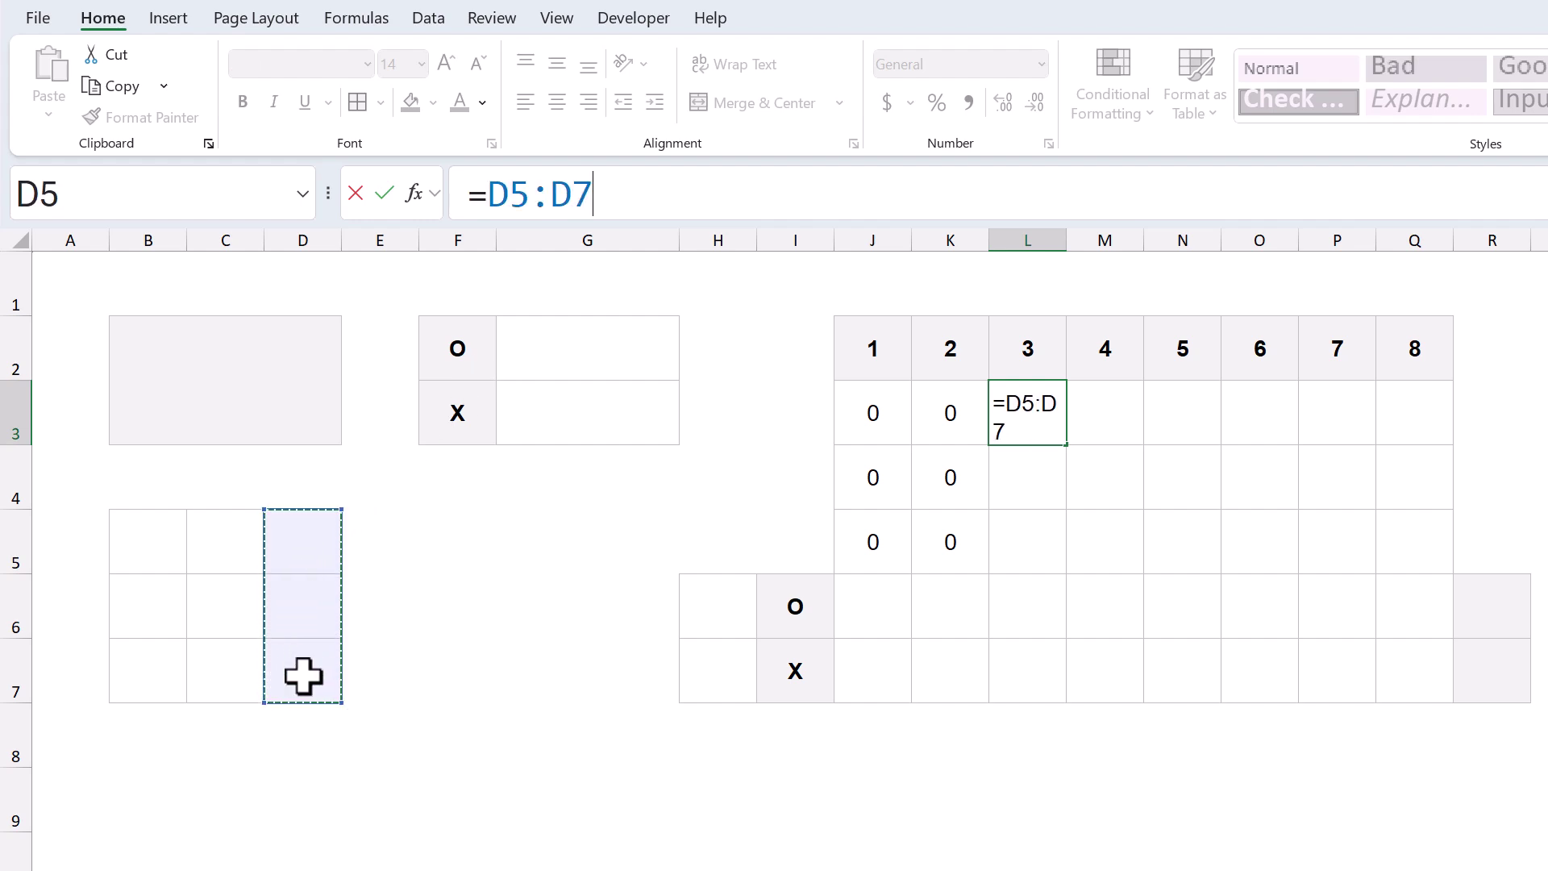
pyautogui.press('Return')
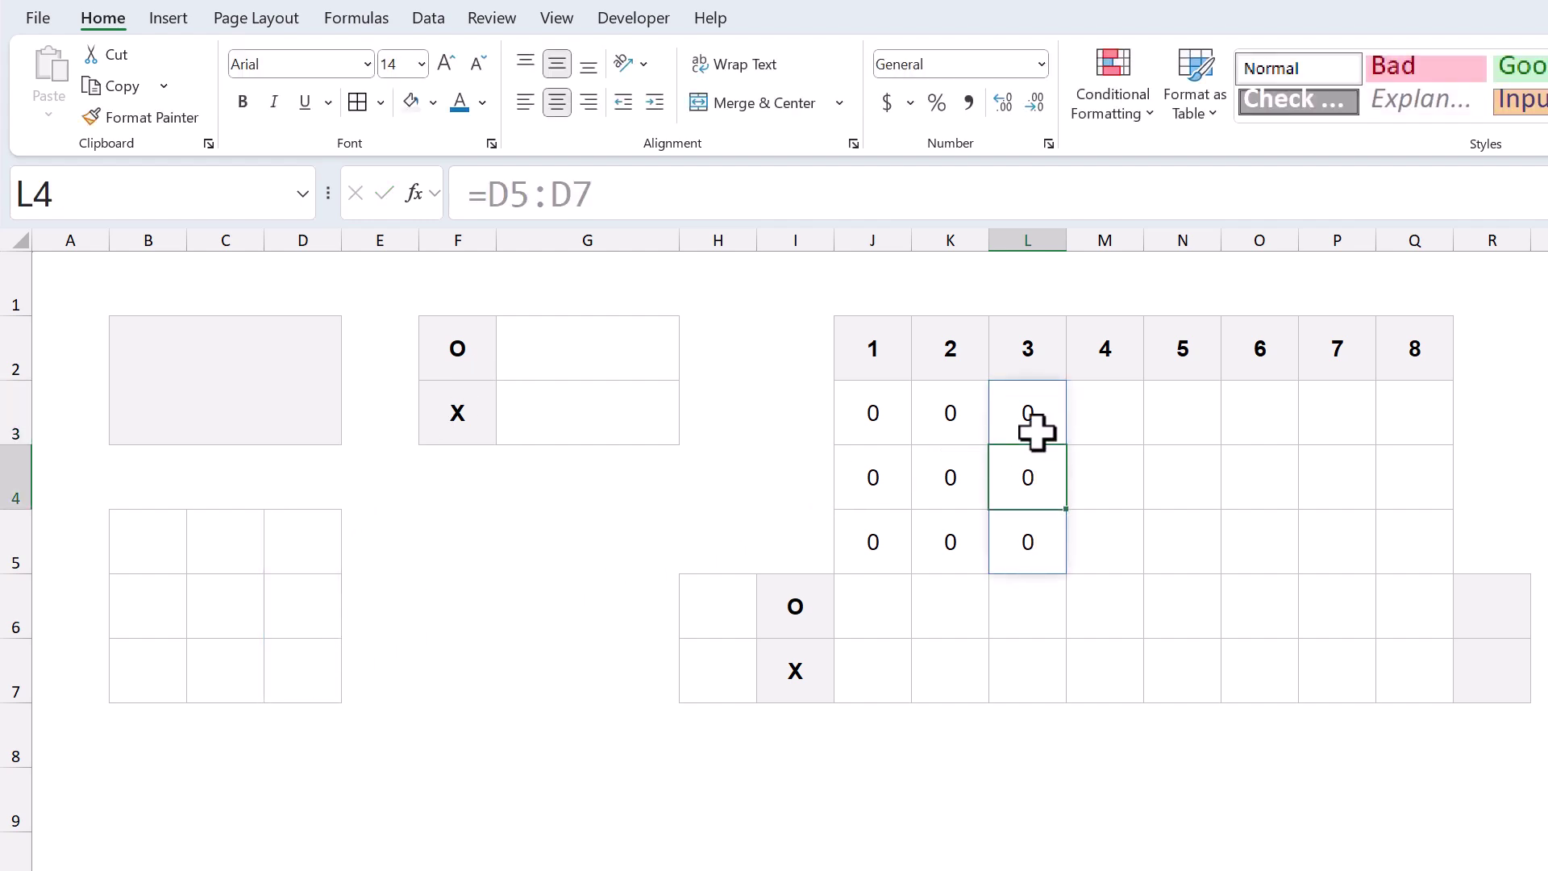
pyautogui.click(1096, 414)
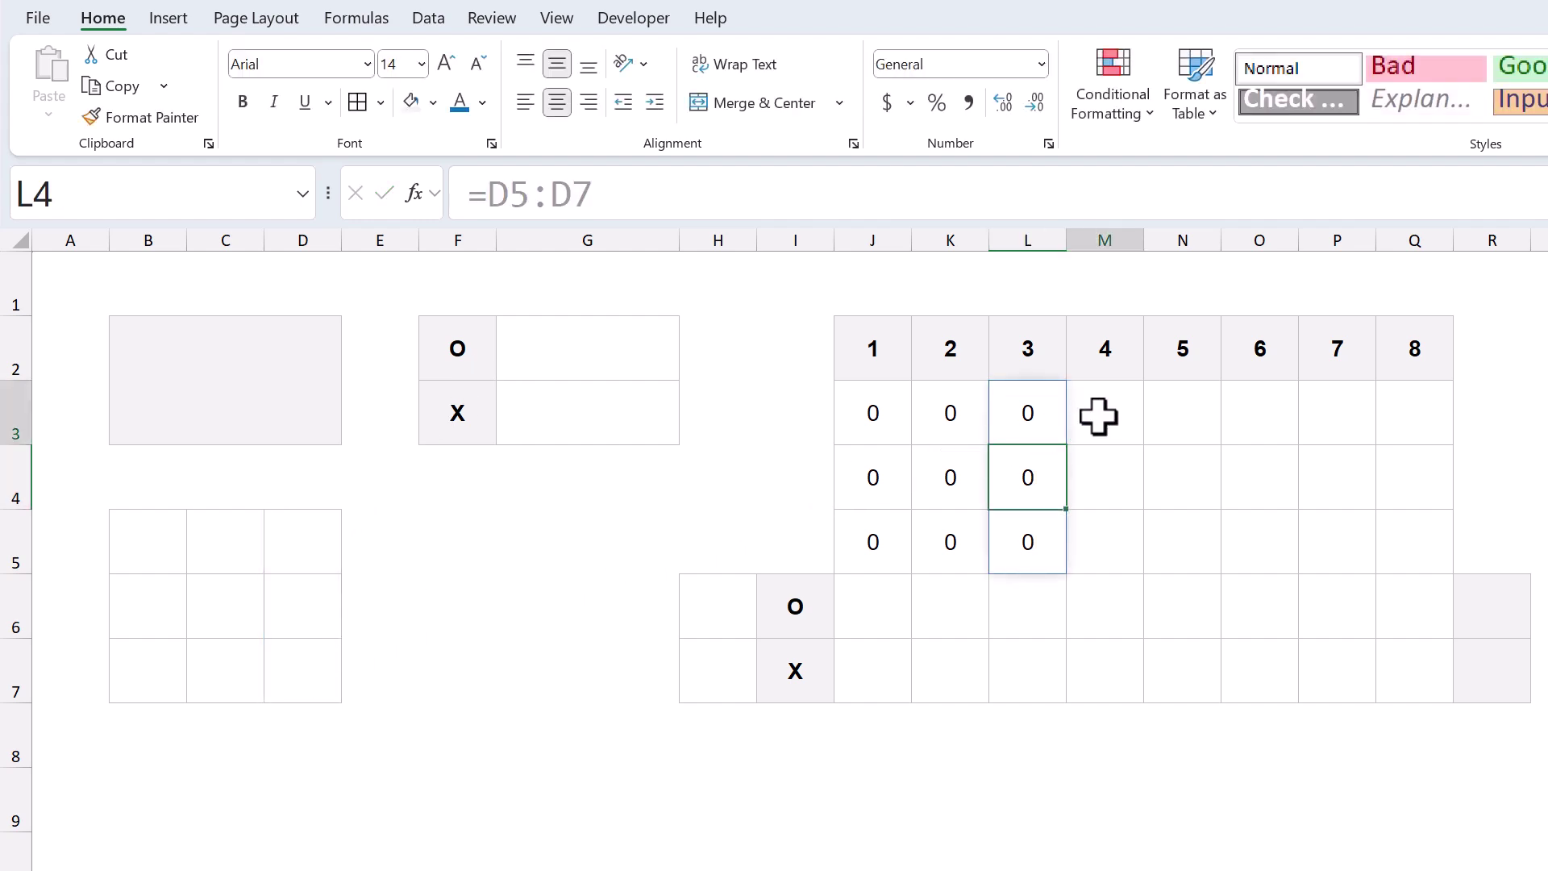
pyautogui.click(1090, 187)
# - Enter =TRANSPOSE(B5:D5) in M3
pyautogui.write('=')
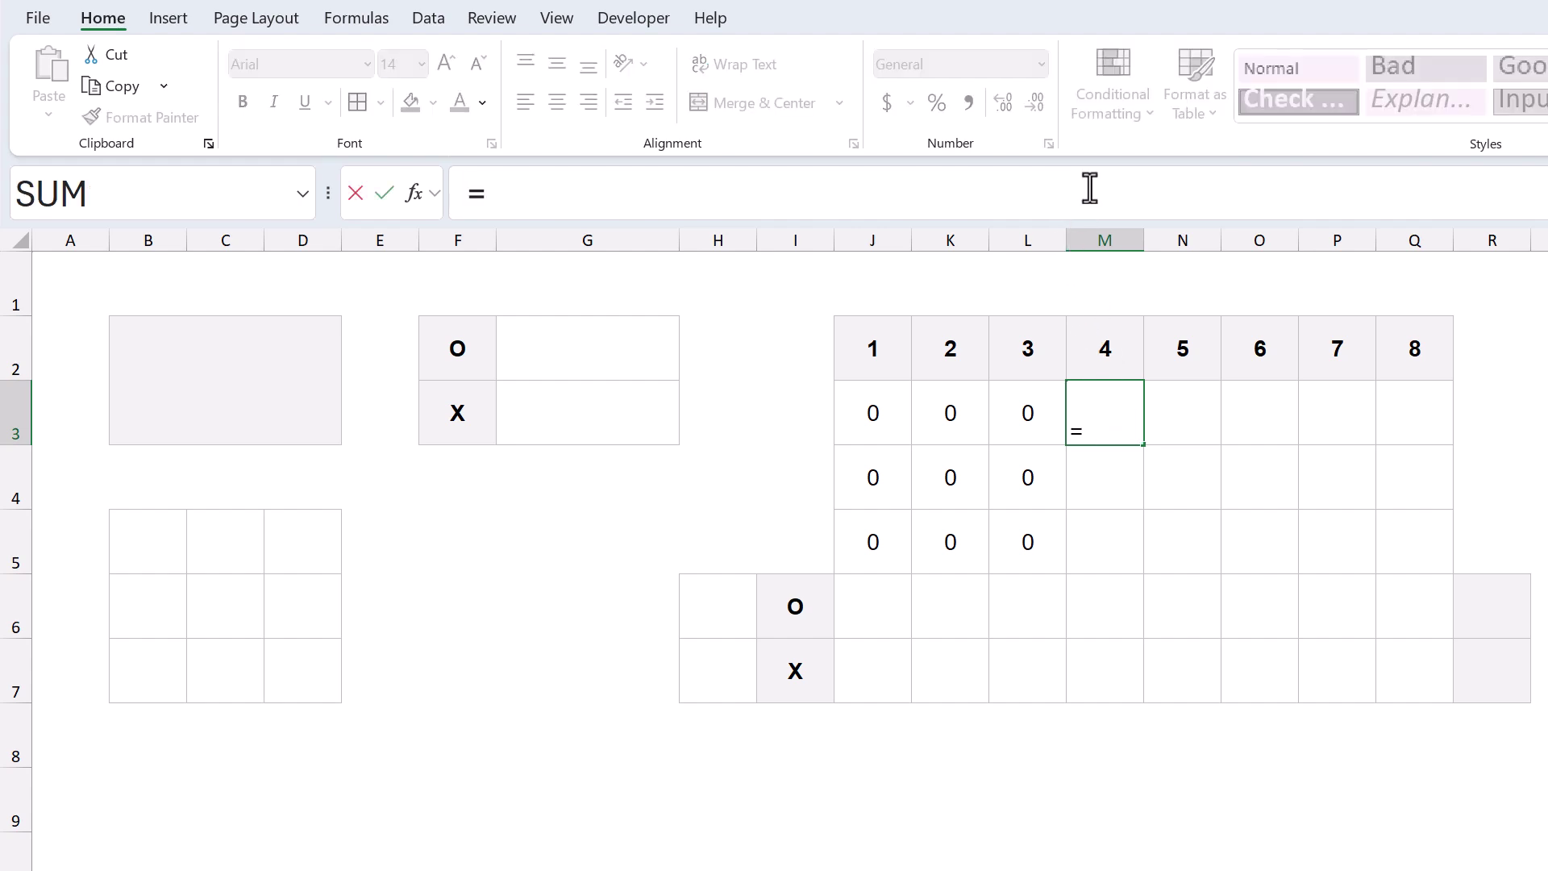
pyautogui.write('tra')
pyautogui.press('Tab')
pyautogui.moveTo(153, 542); pyautogui.dragTo(285, 550)
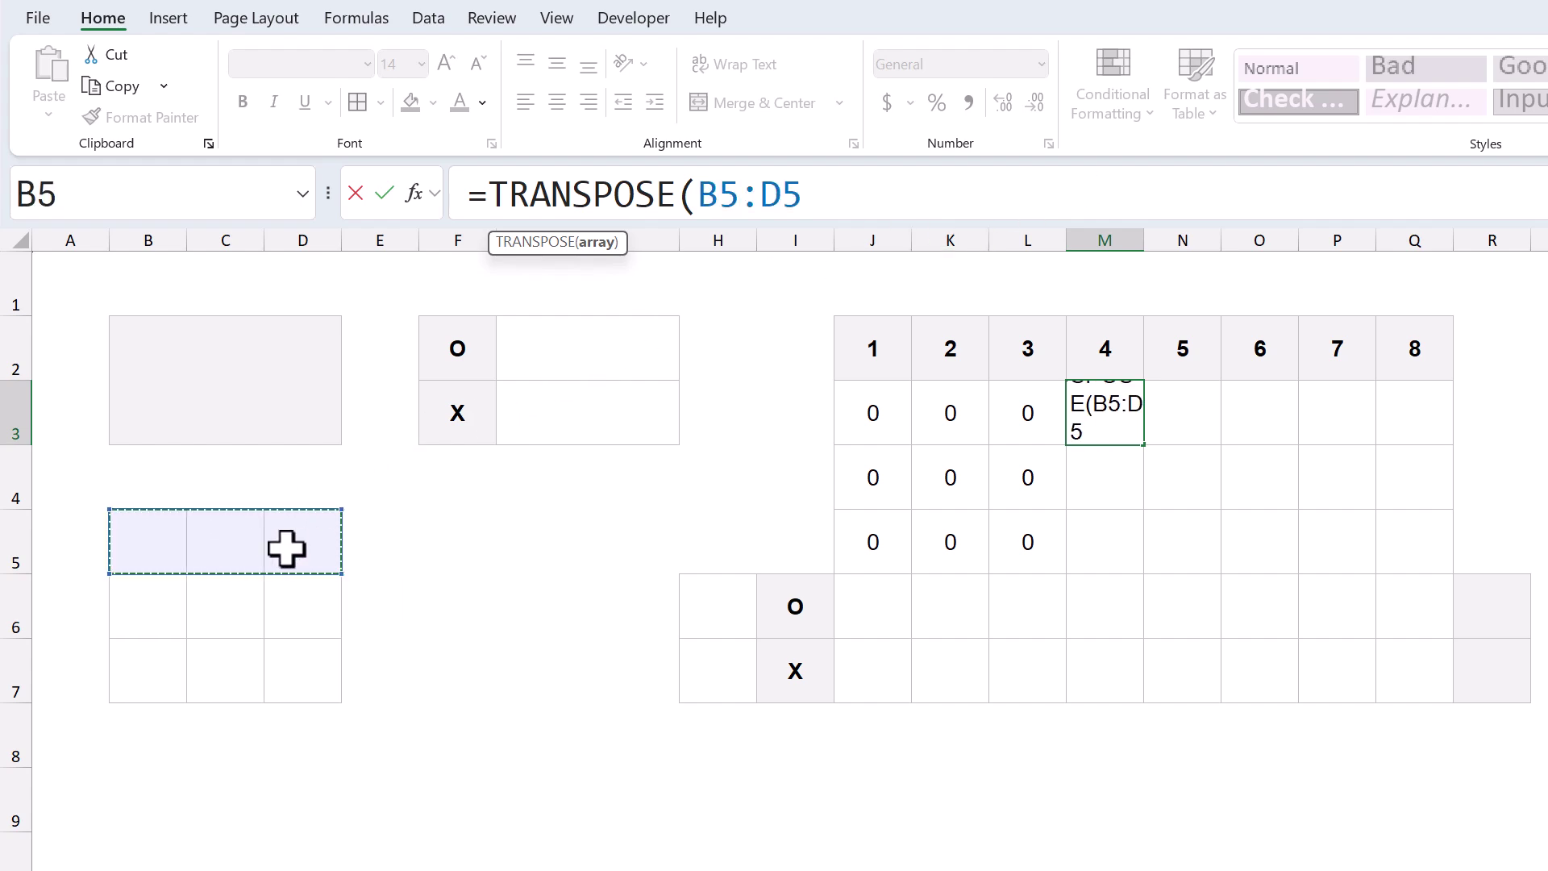
pyautogui.write(')')
pyautogui.press('Return')
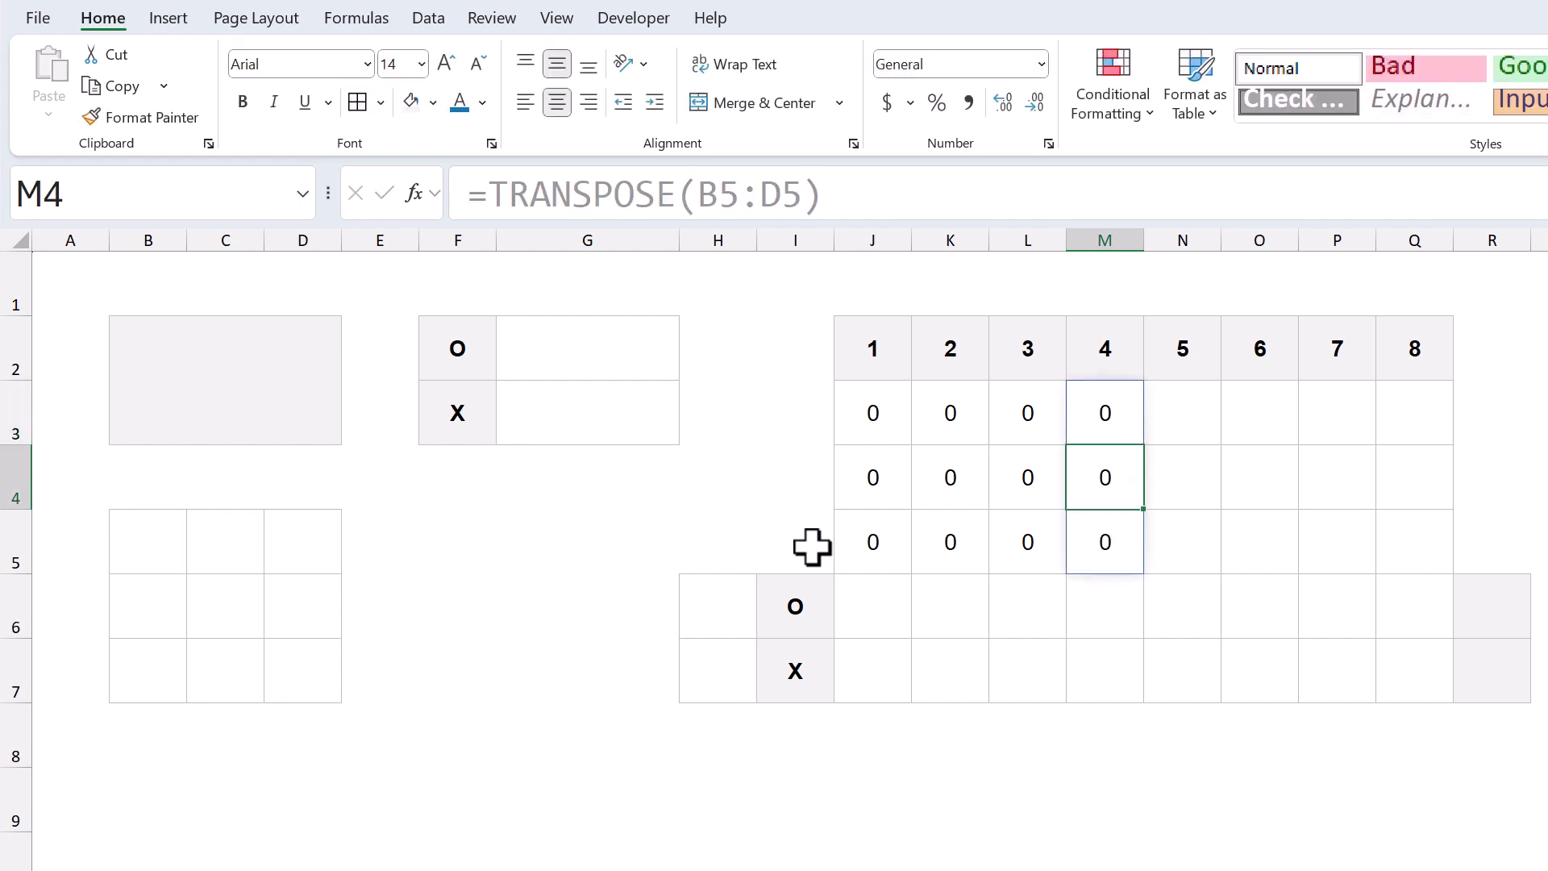
# - Enter =TRANSPOSE(B6:D6) in N3
pyautogui.click(1185, 418)
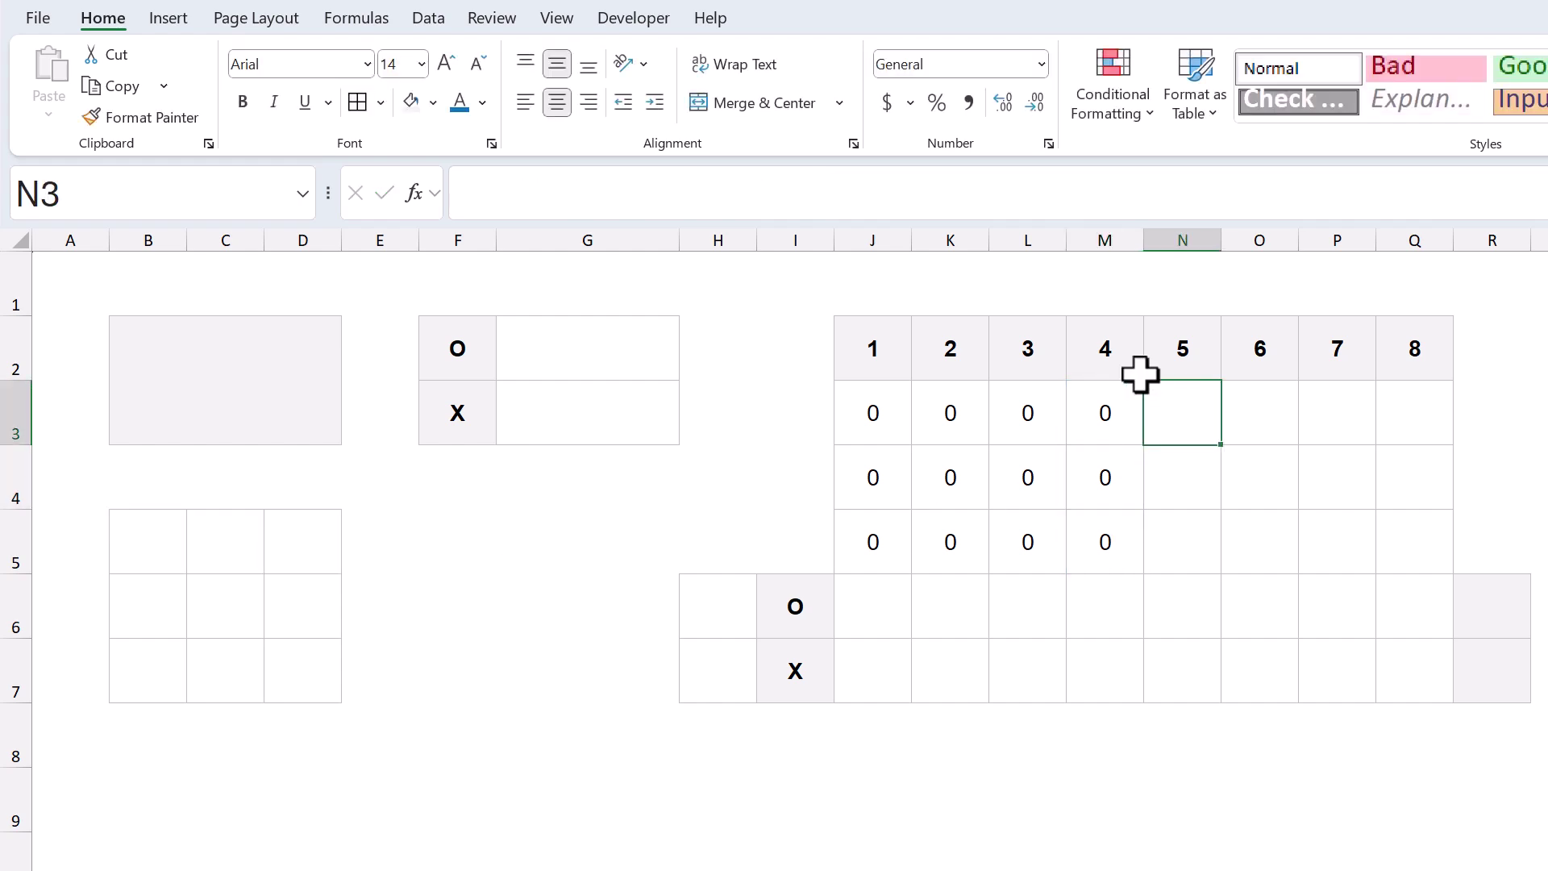
pyautogui.click(1143, 201)
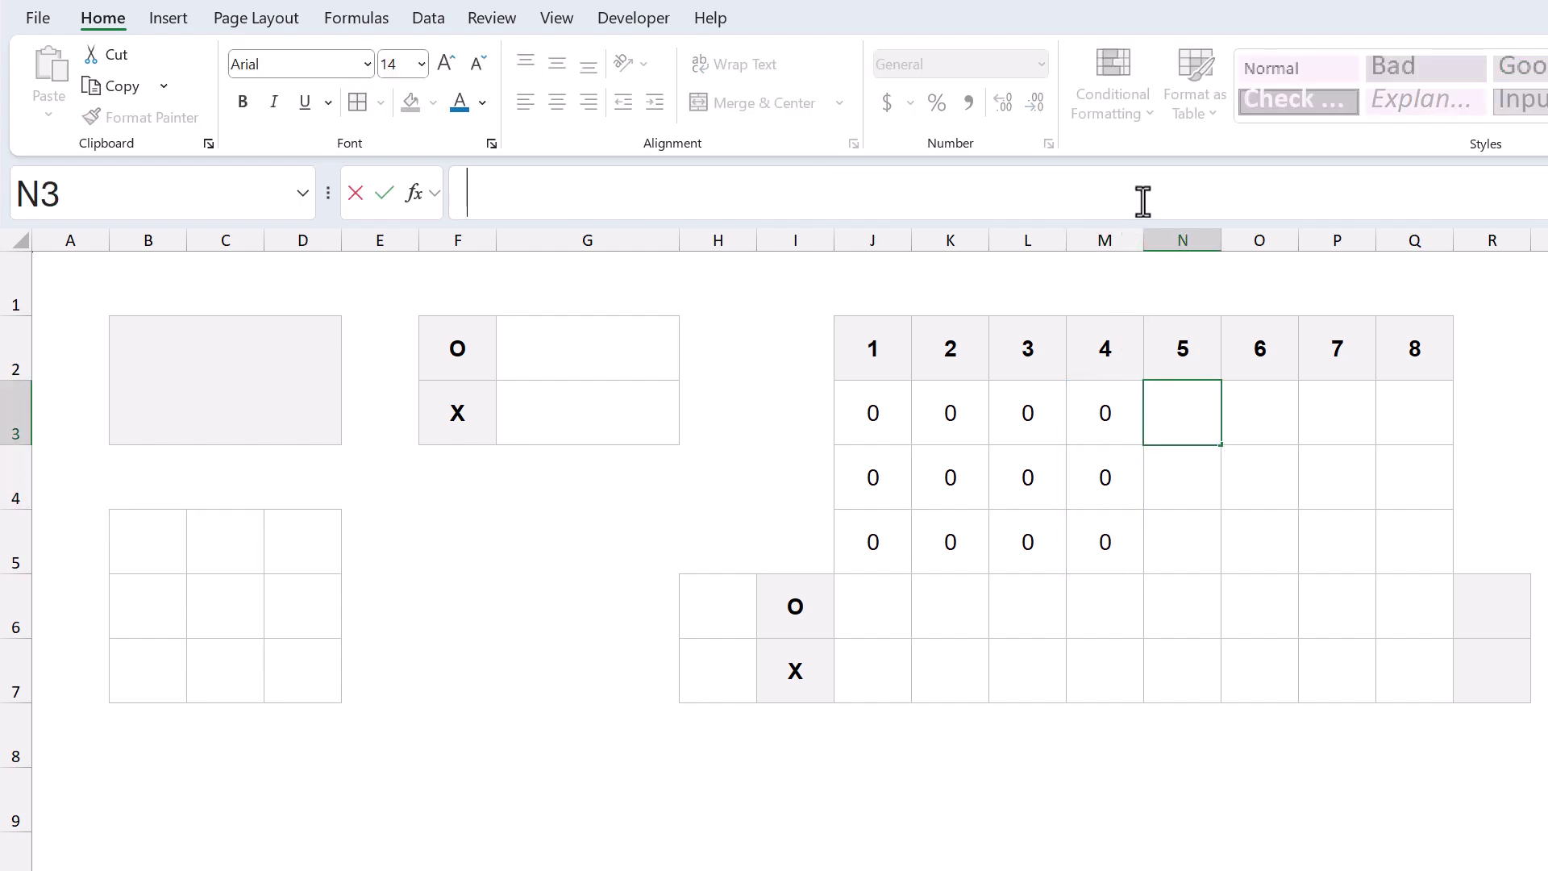
pyautogui.write('=tra')
pyautogui.press('Tab')
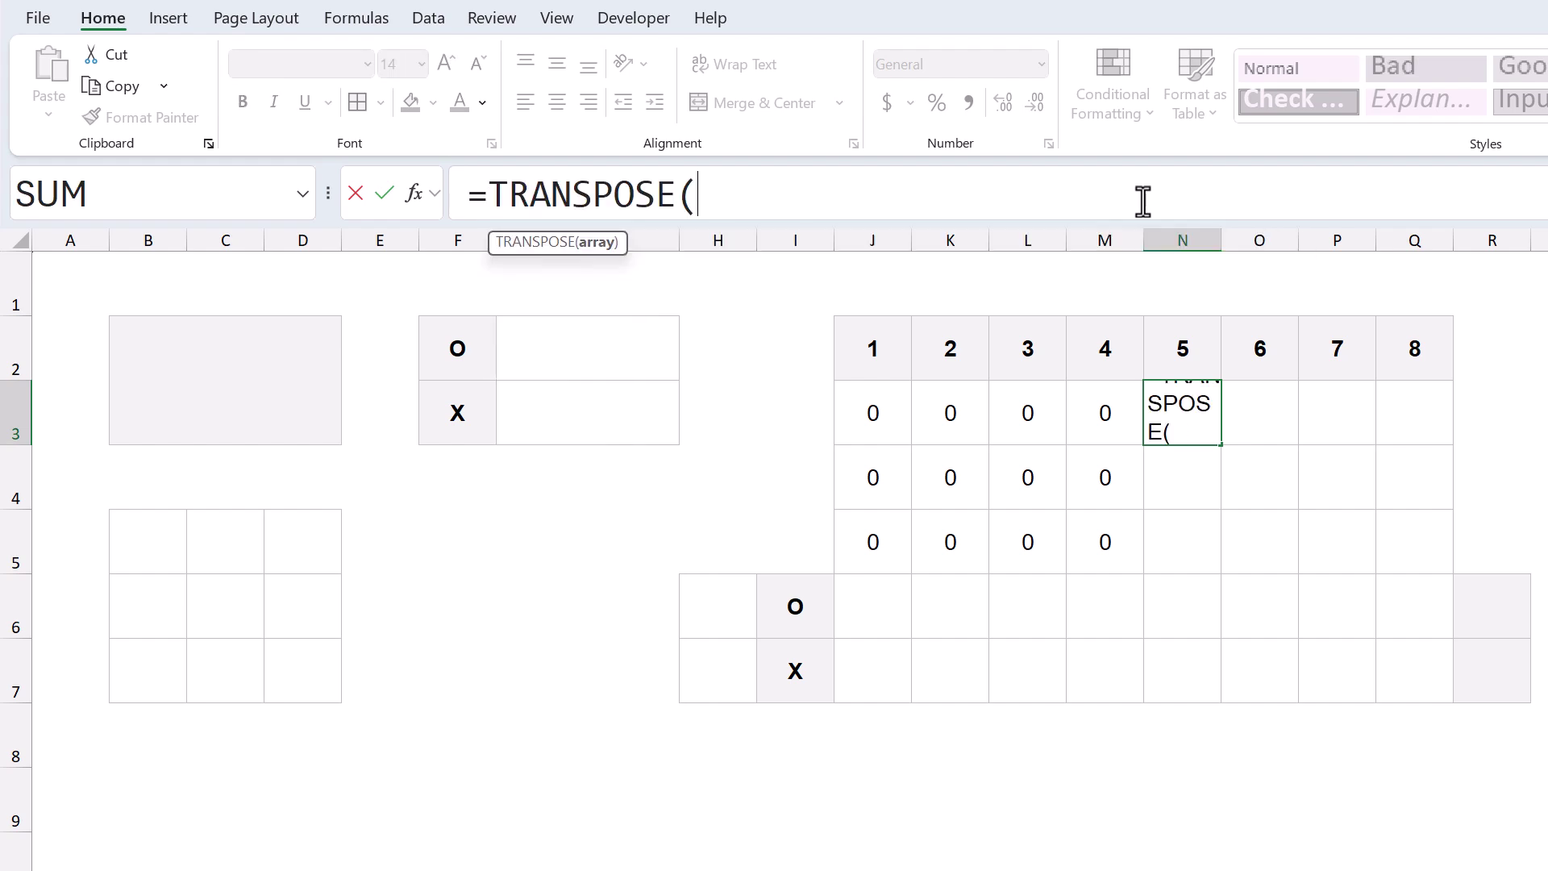
pyautogui.moveTo(159, 608); pyautogui.dragTo(297, 594)
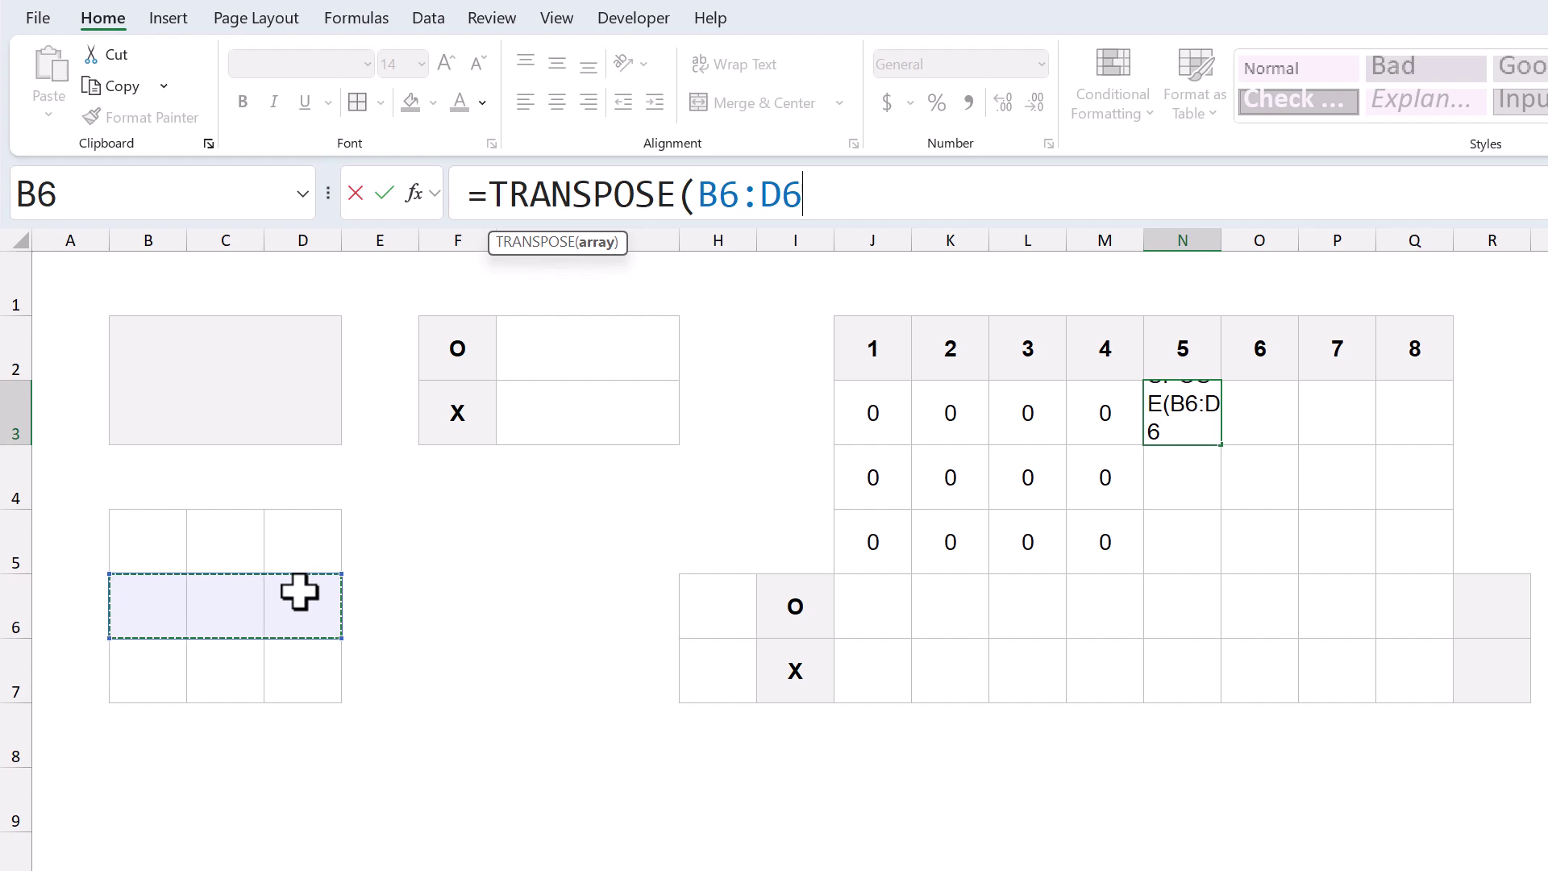
pyautogui.write(')')
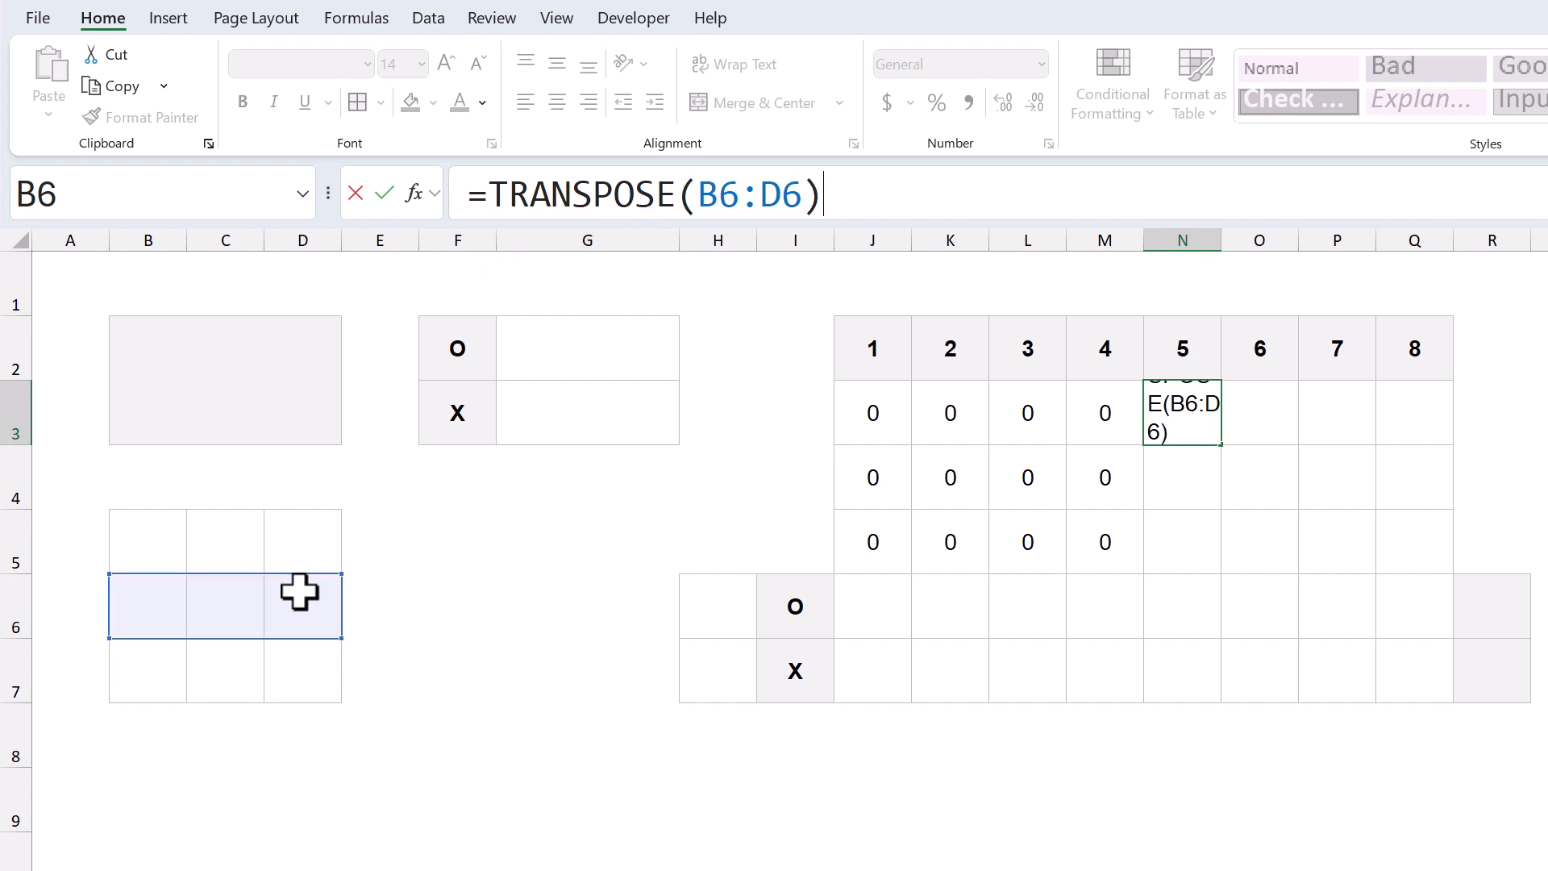
pyautogui.press('Return')
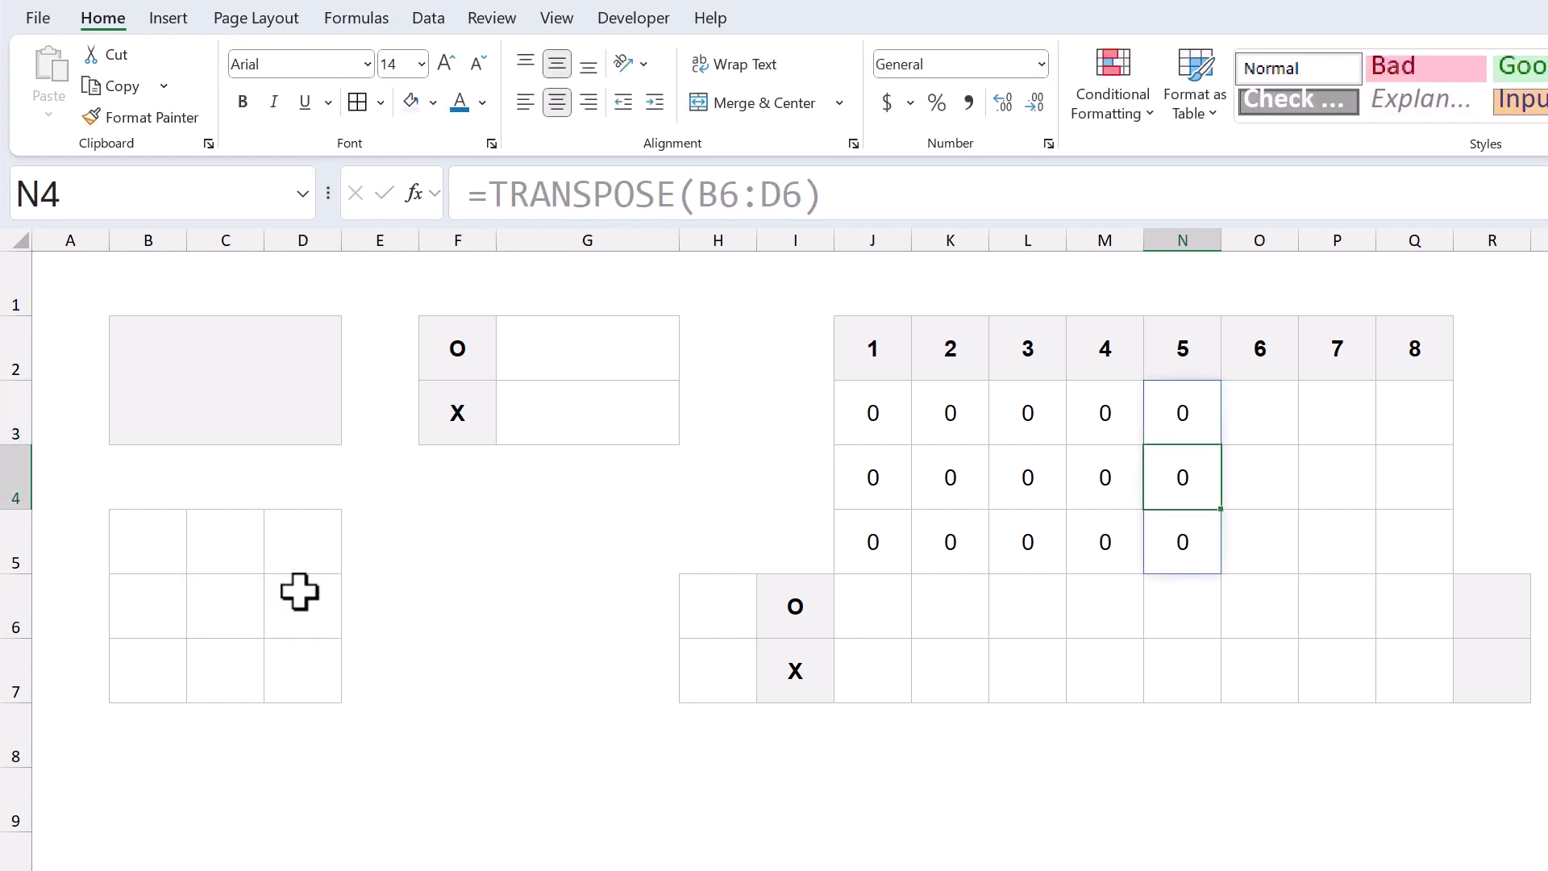
# - Enter =TRANSPOSE(B7:D7) in O3
pyautogui.click(1256, 409)
pyautogui.click(789, 205)
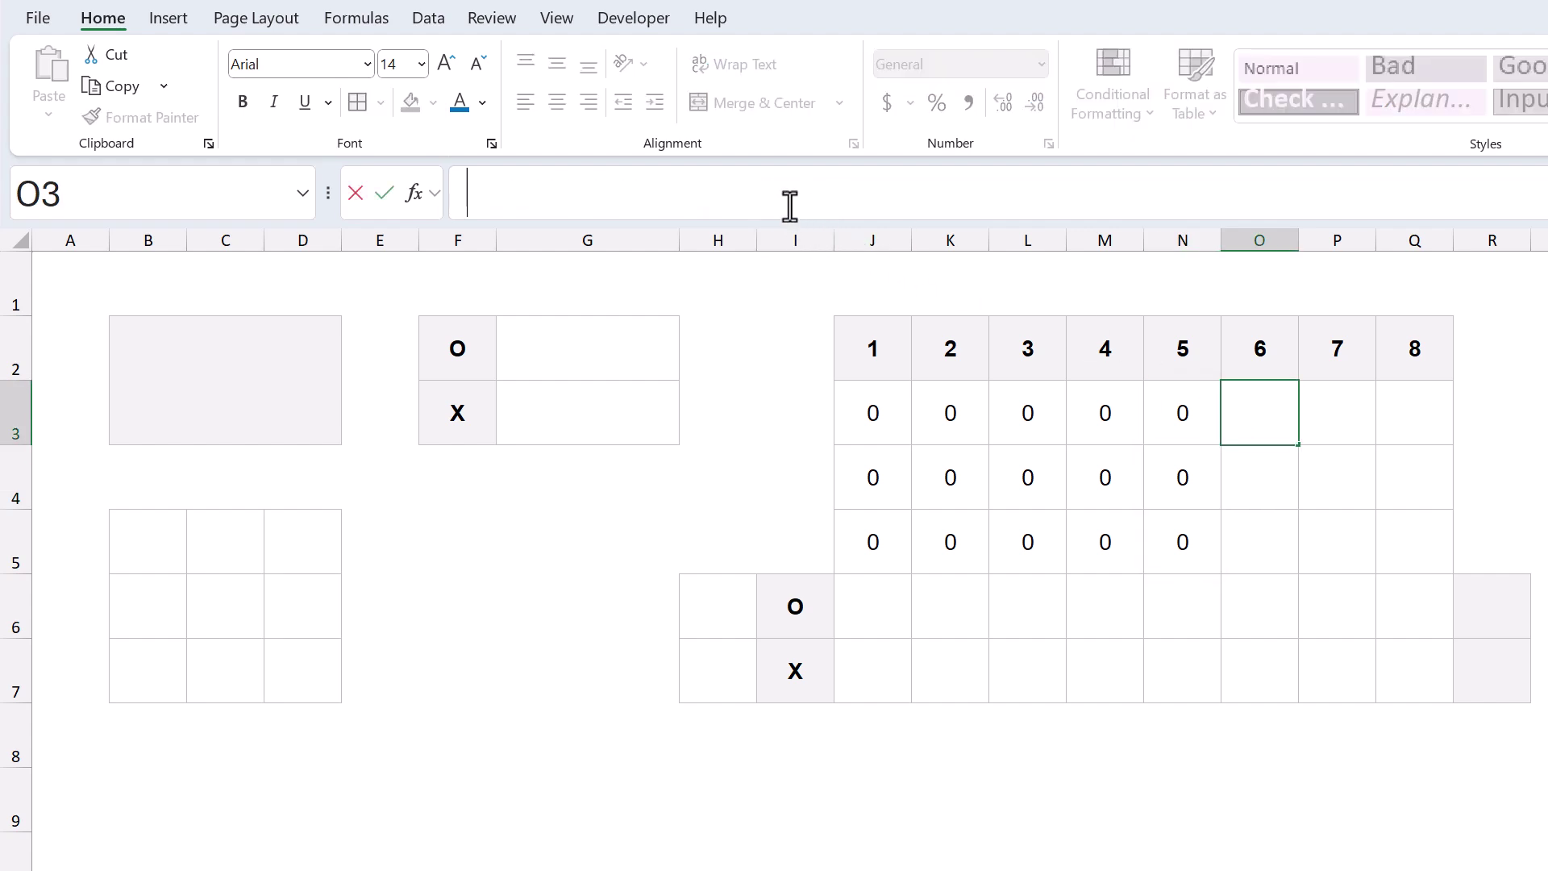
pyautogui.write('=tra')
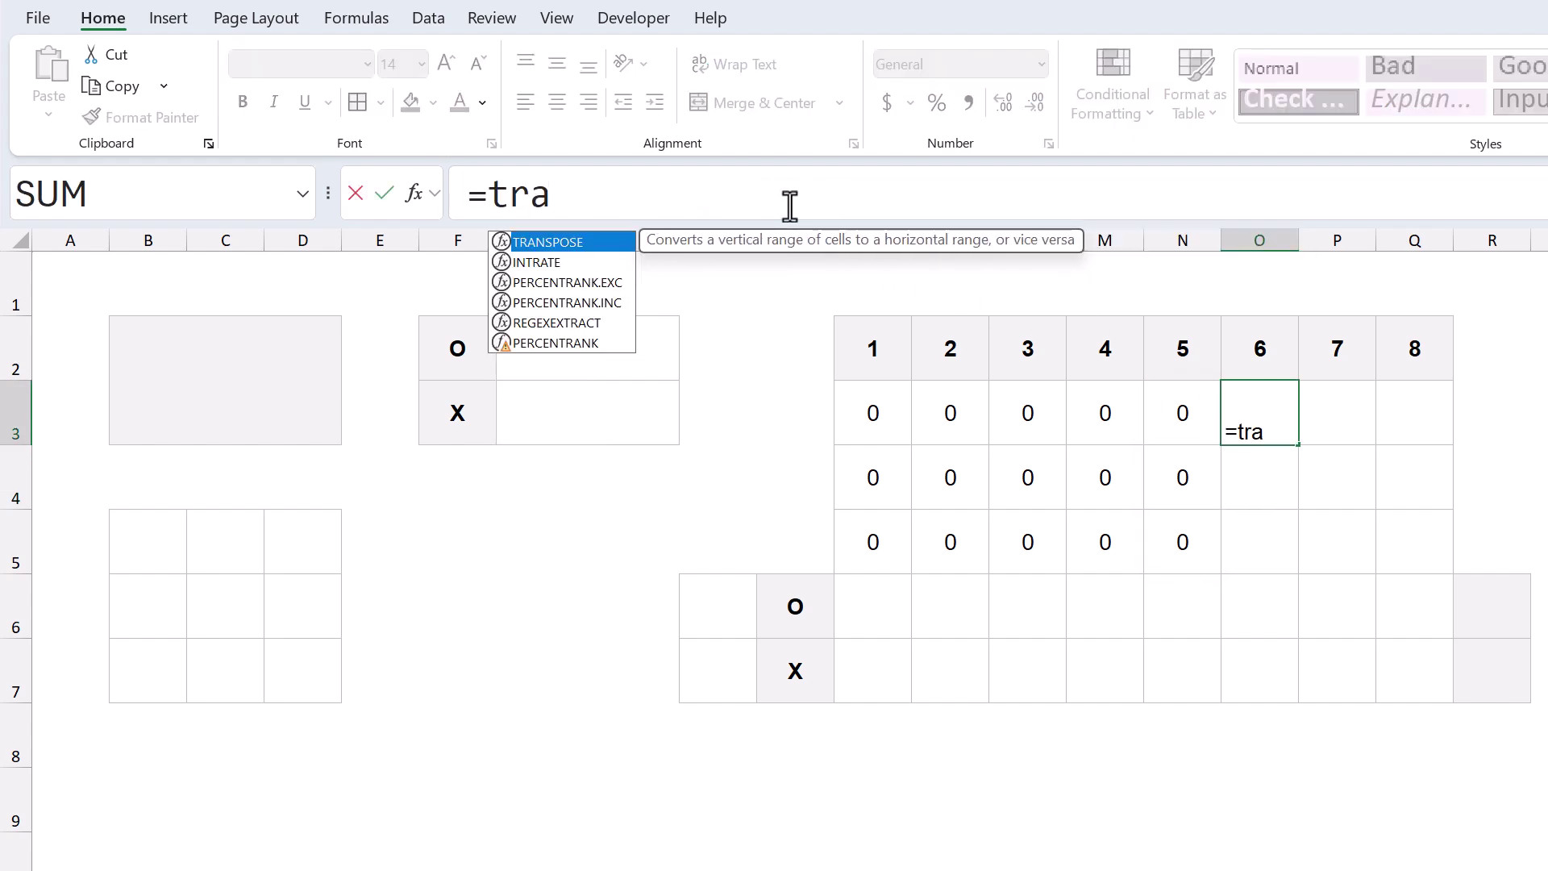
pyautogui.press('Tab')
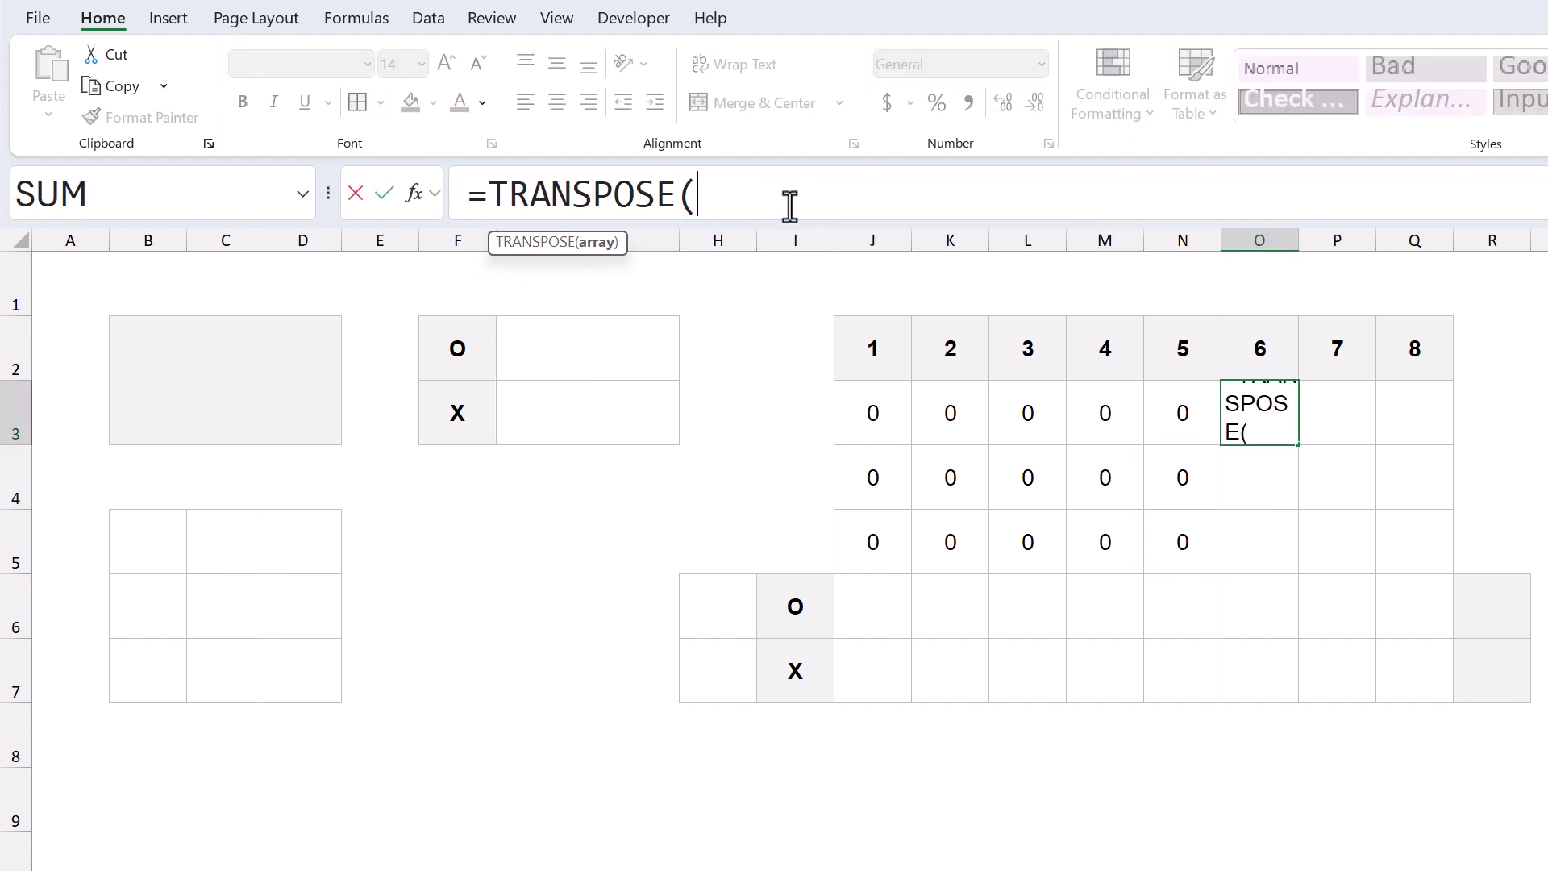
pyautogui.click(164, 652)
pyautogui.moveTo(166, 653); pyautogui.dragTo(286, 661)
pyautogui.write(')')
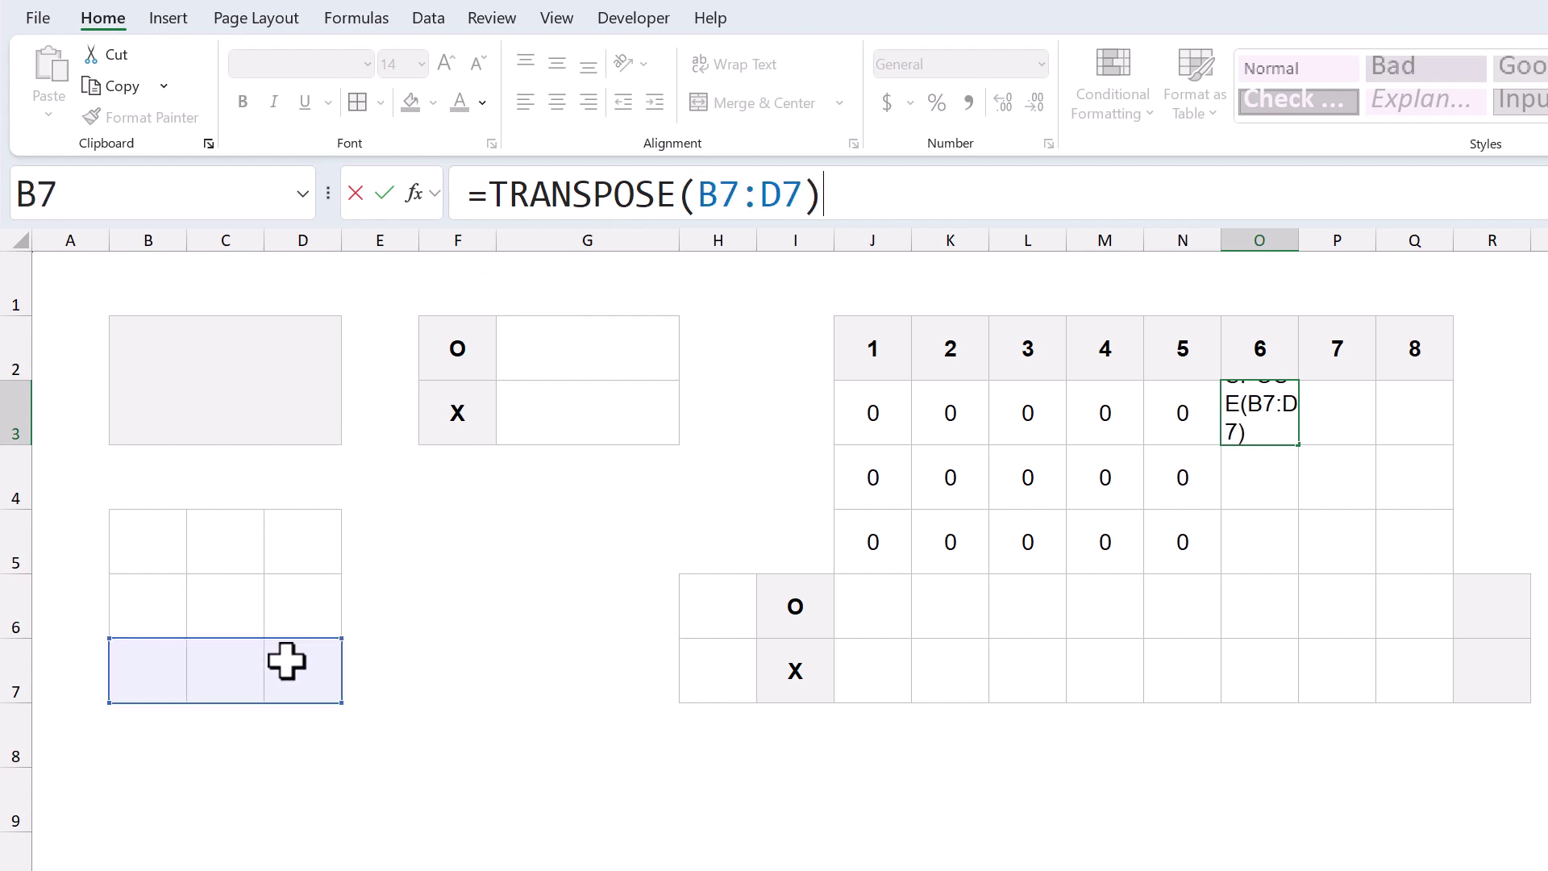
pyautogui.press('Return')
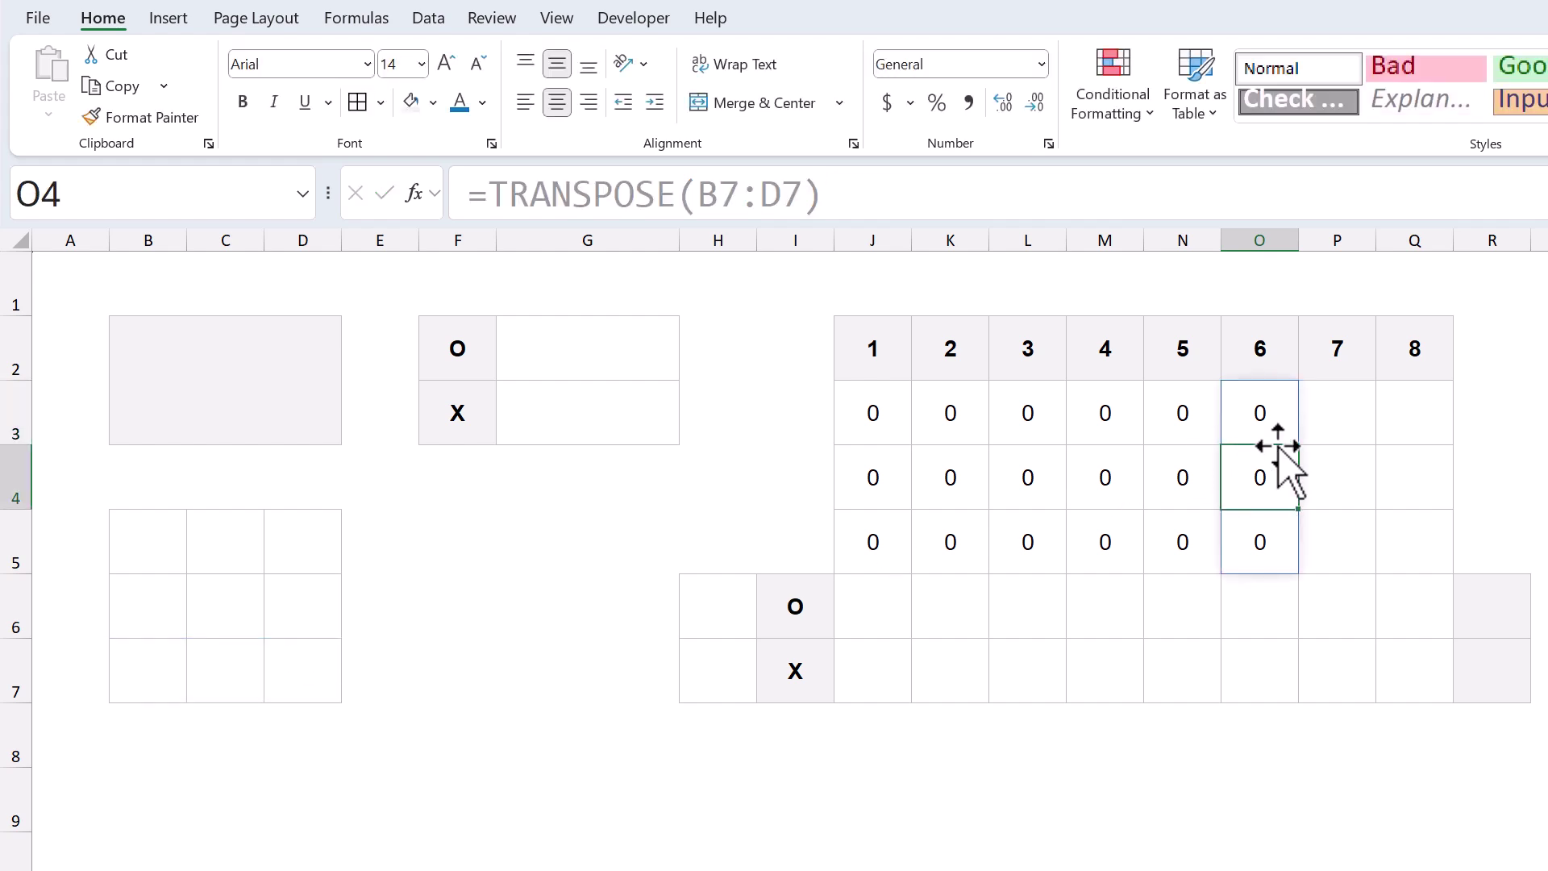
# - Enter =VSTACK(B5,C6,D7) in P3 so the main diagonal spills into P3:P5
pyautogui.click(1334, 428)
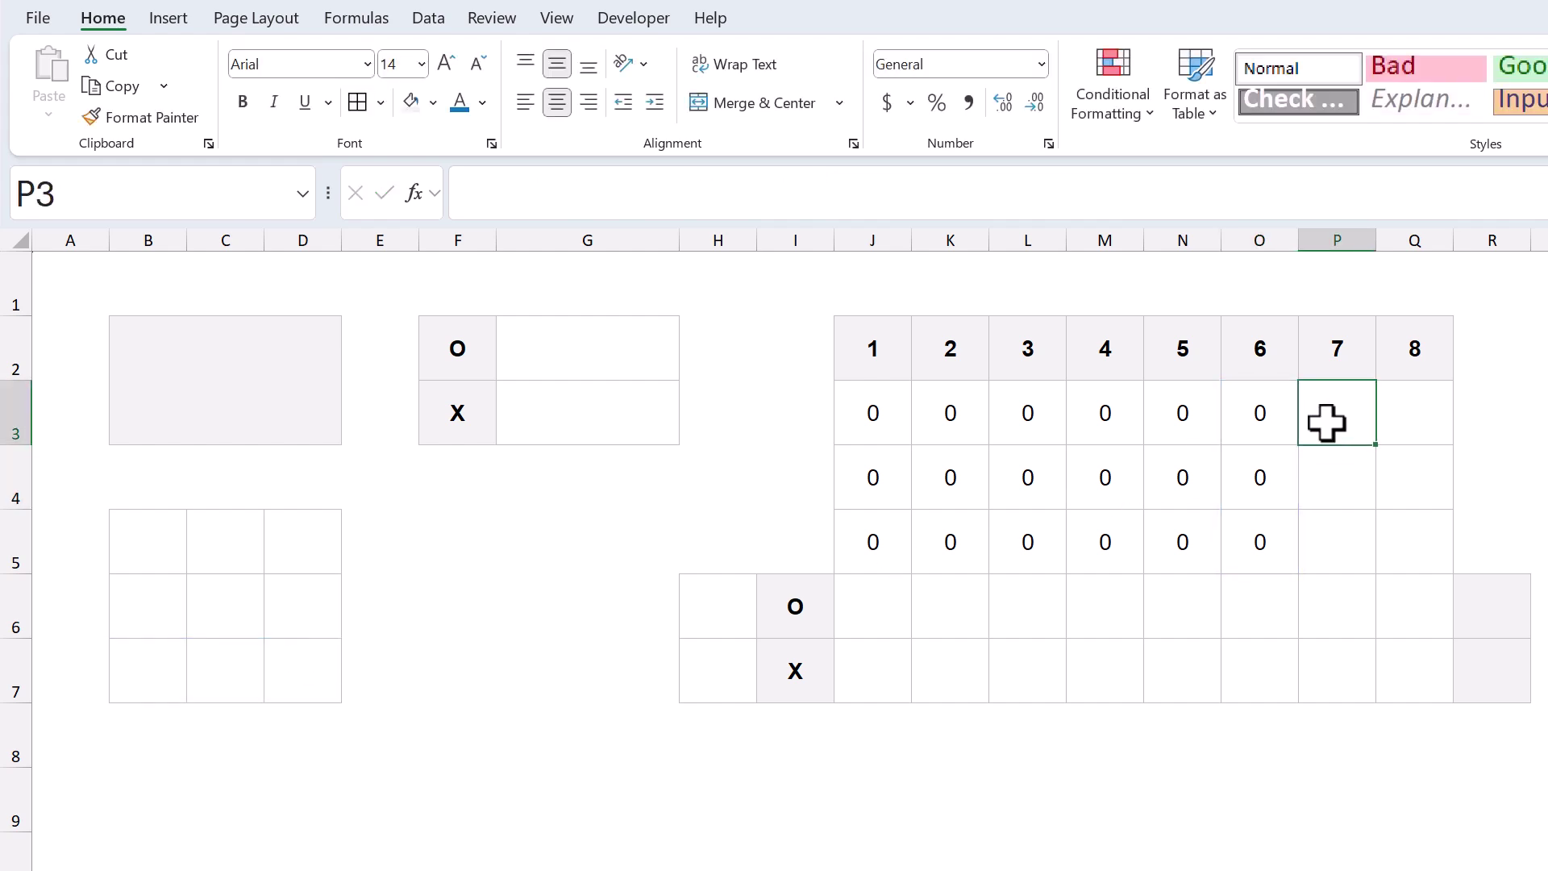
pyautogui.click(1319, 196)
pyautogui.write('=')
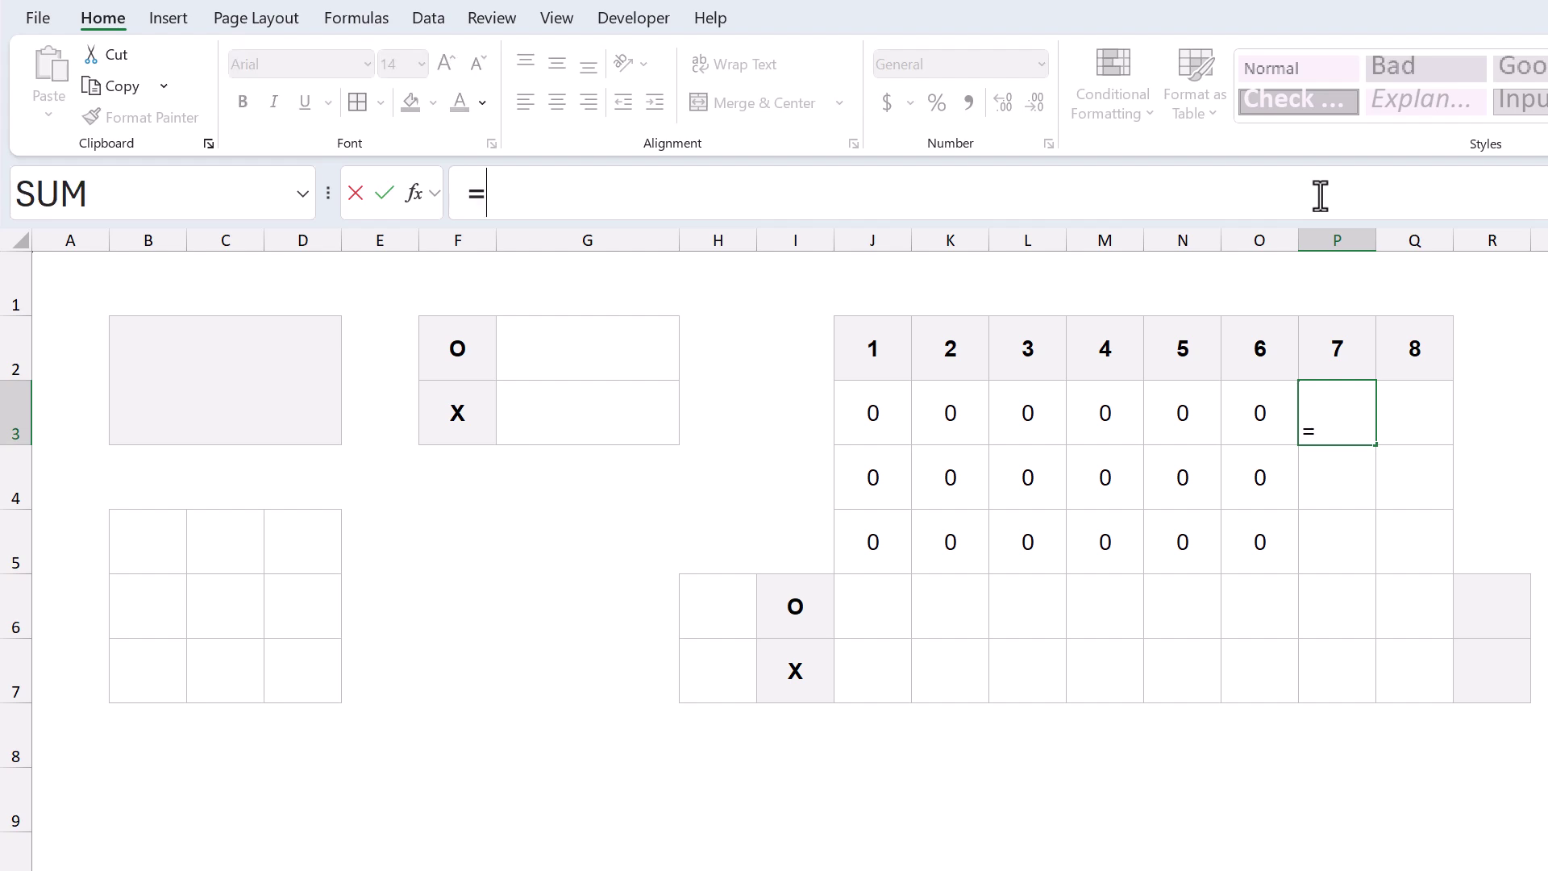
pyautogui.write('vst')
pyautogui.press('Tab')
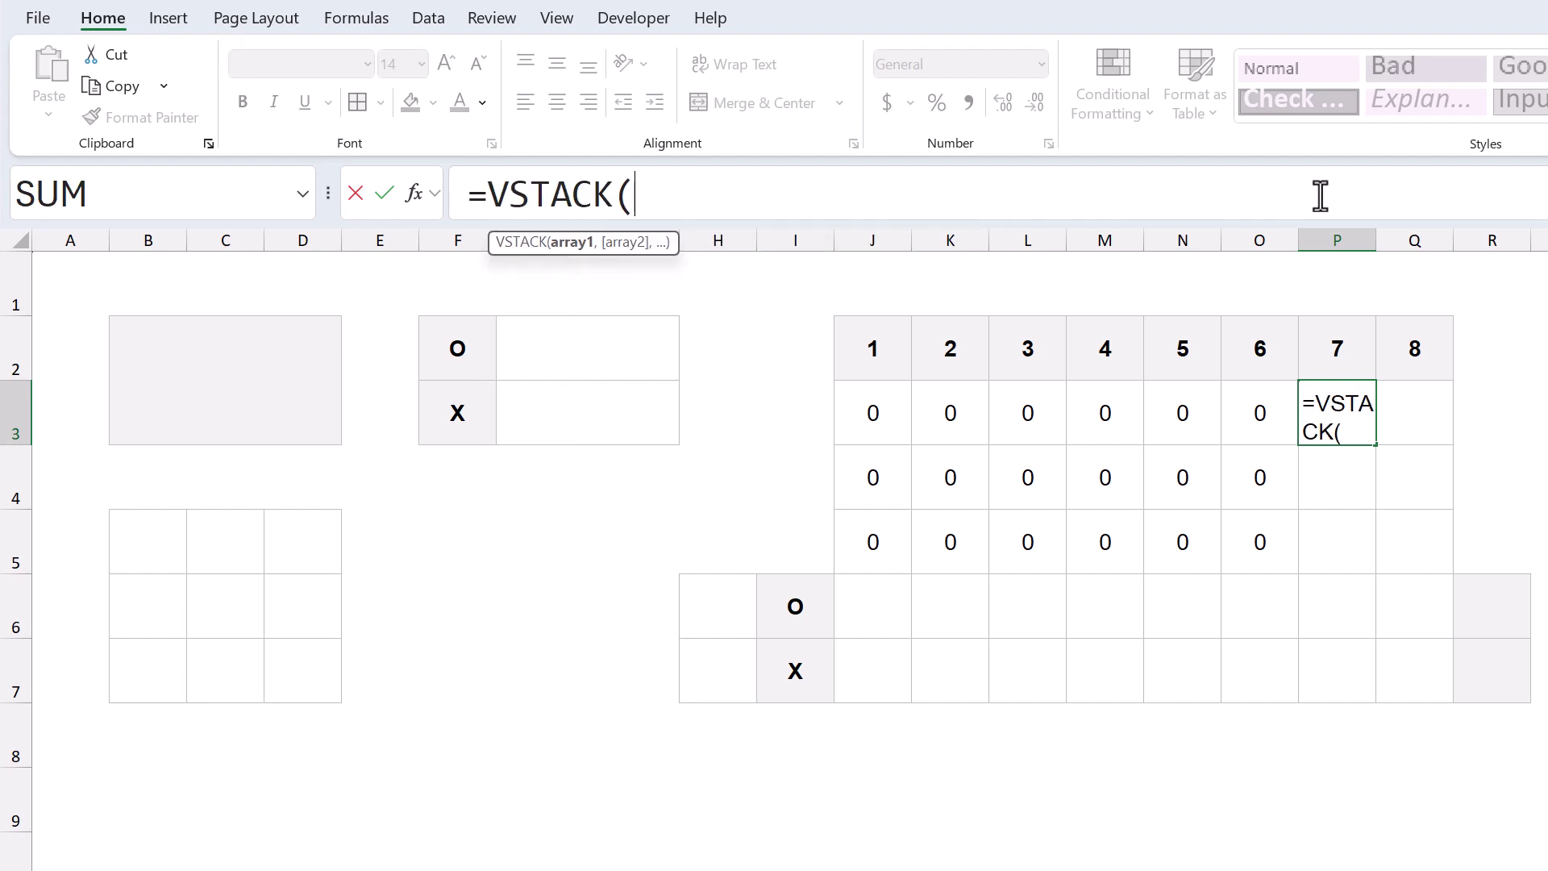
pyautogui.click(161, 529)
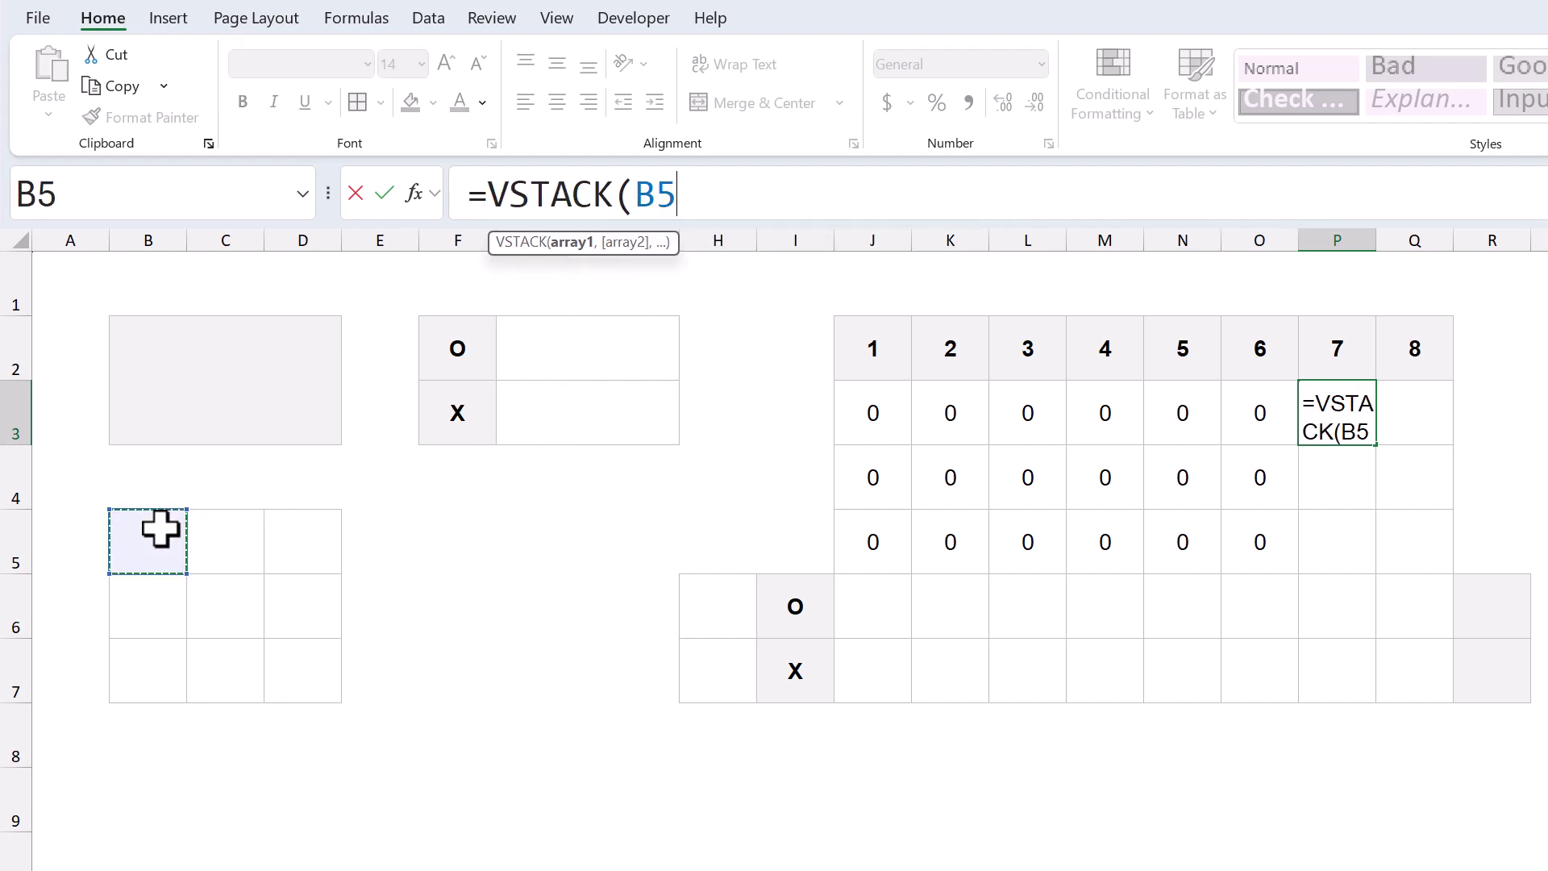
pyautogui.write(',')
pyautogui.click(223, 604)
pyautogui.write(',')
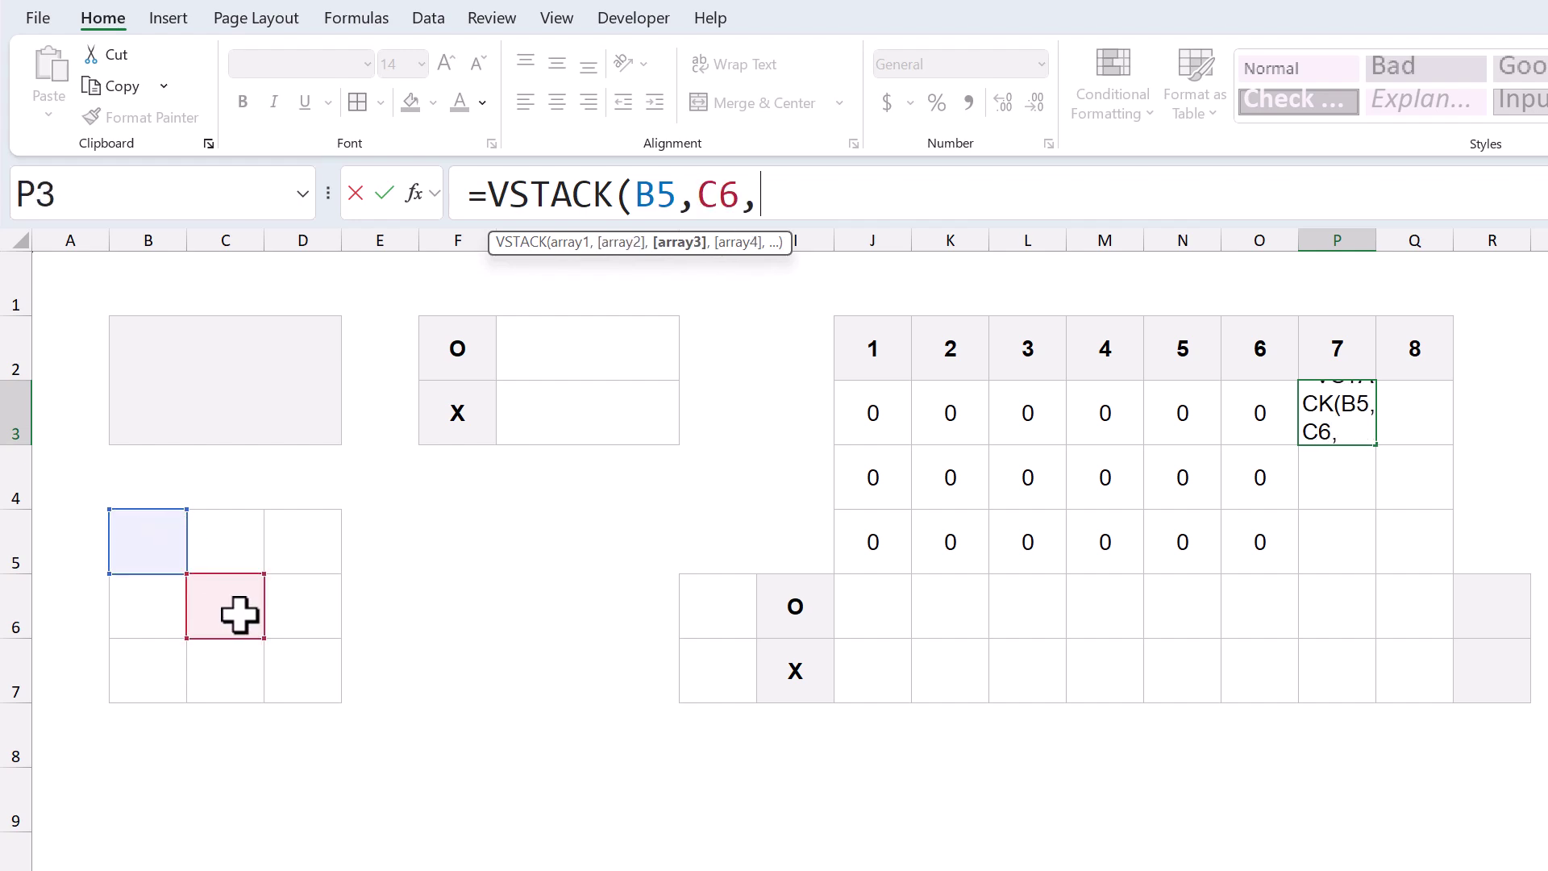
pyautogui.click(287, 664)
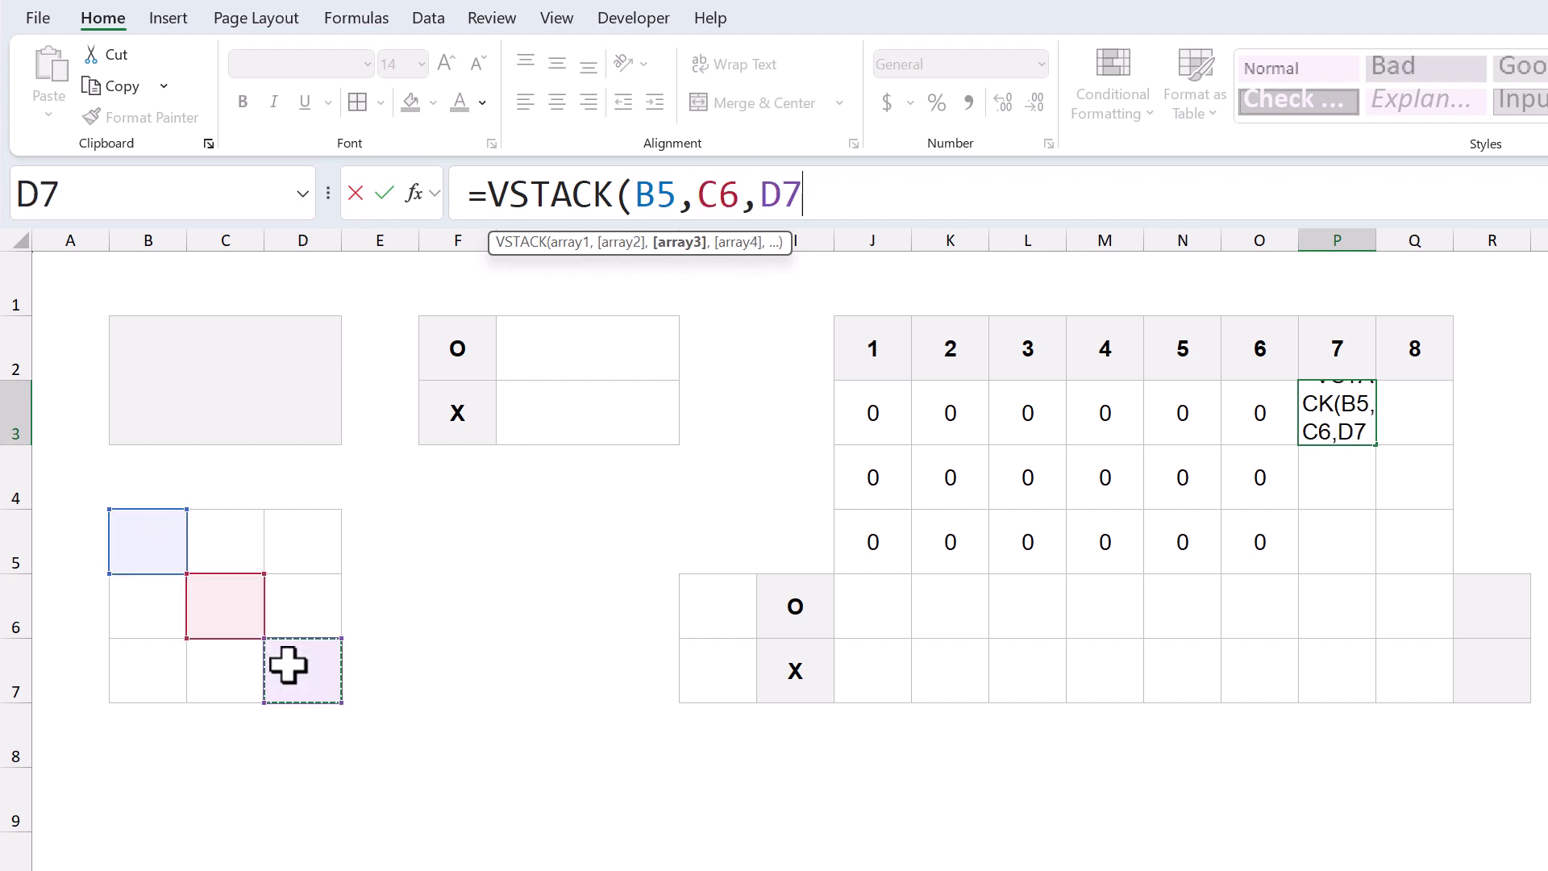
pyautogui.write(')')
pyautogui.press('Return')
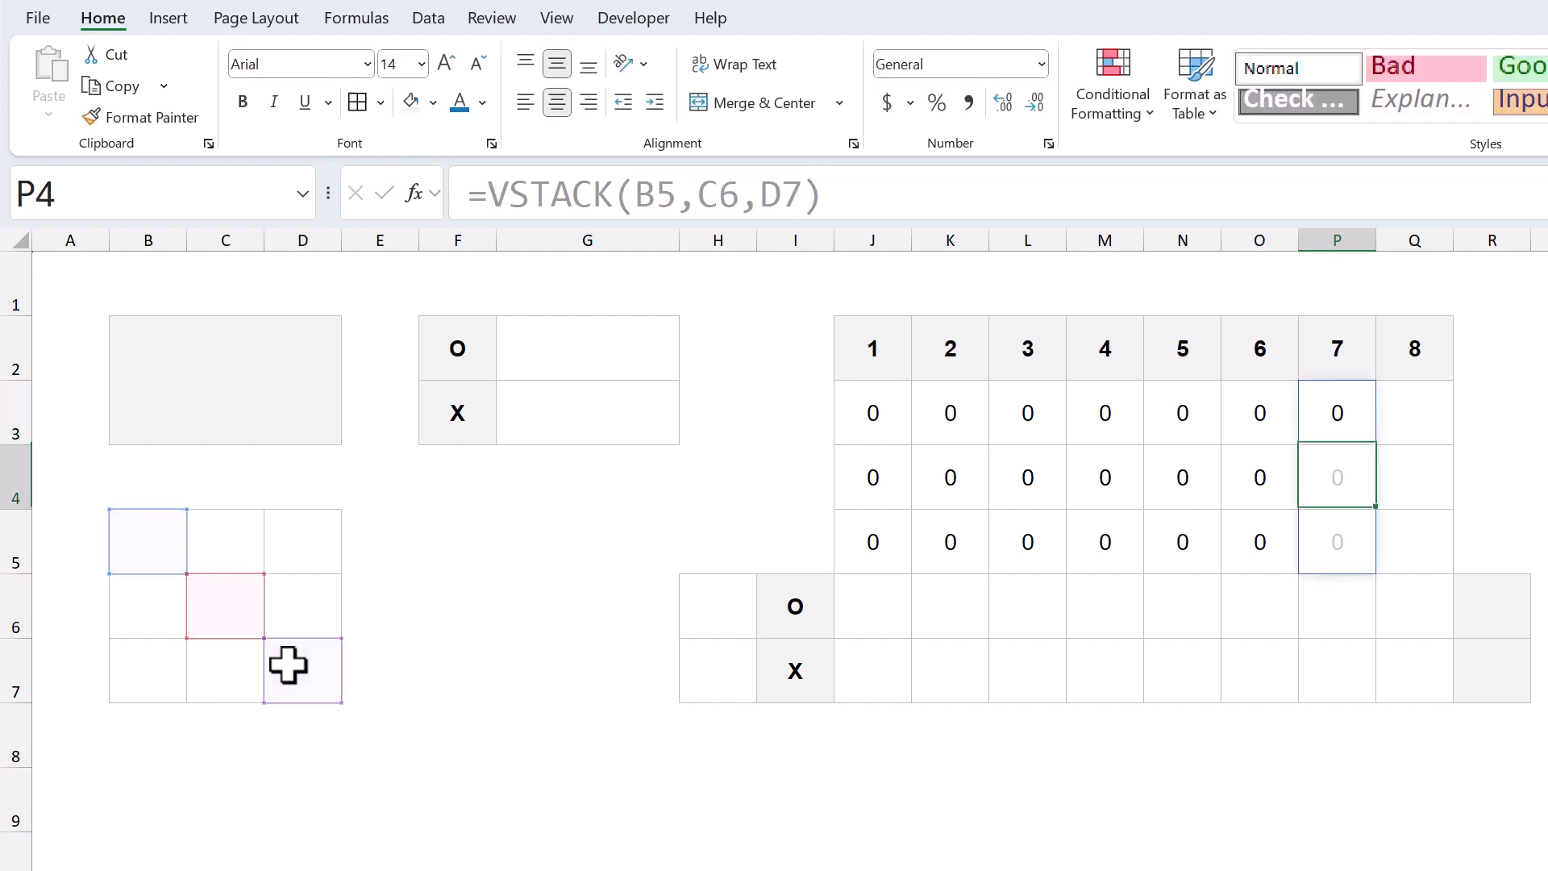
# - Enter =VSTACK(D5,C6,B7) in Q3 so the anti-diagonal spills into Q3:Q5
pyautogui.click(1423, 423)
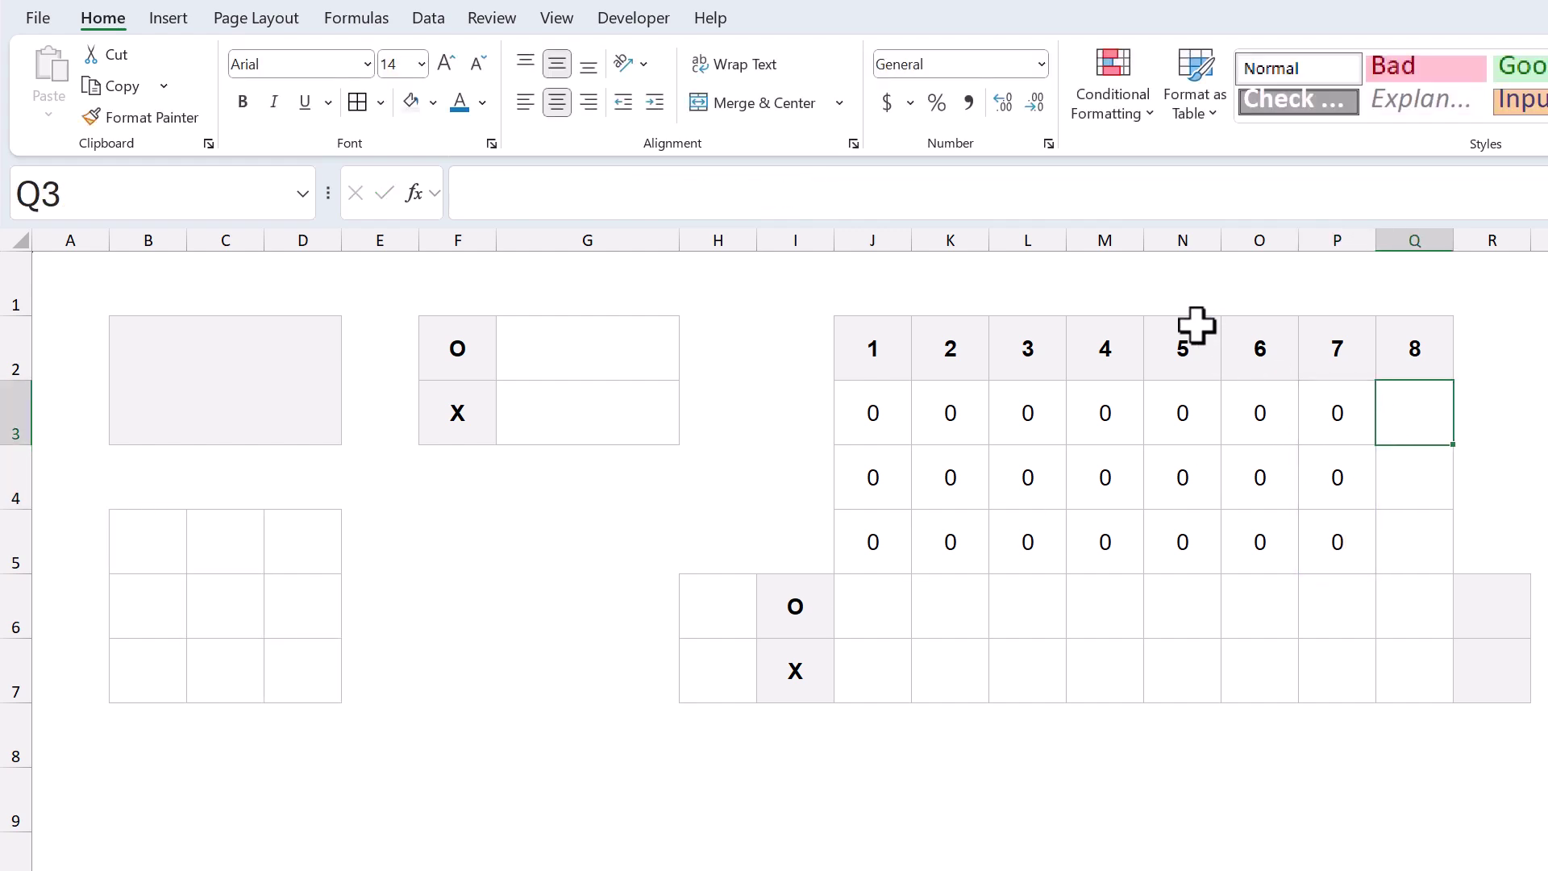
pyautogui.click(1146, 198)
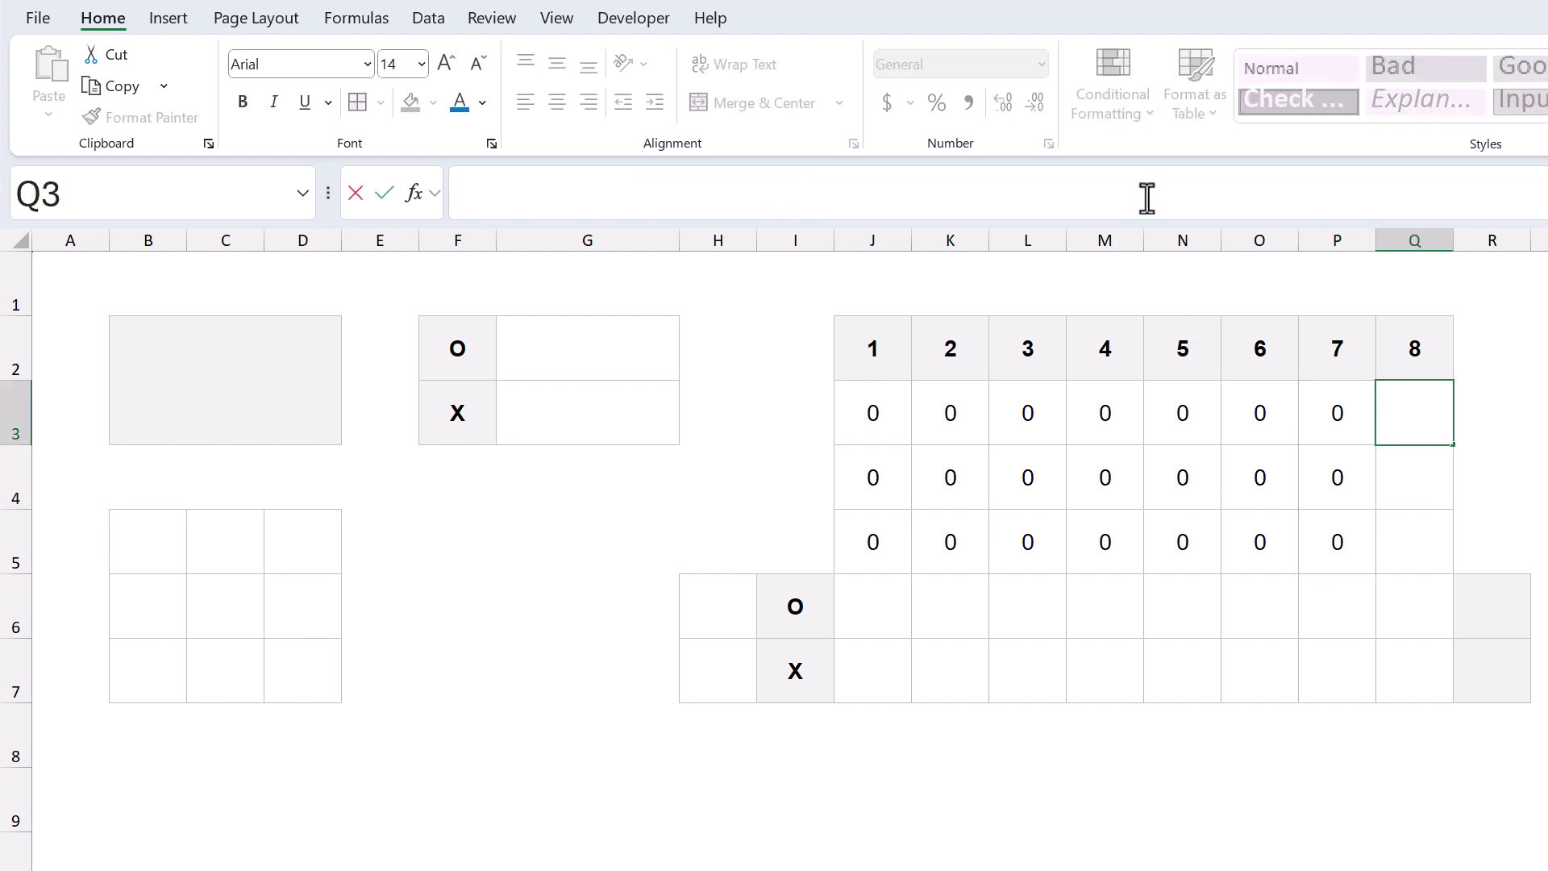
pyautogui.write('=vst')
pyautogui.press('Tab')
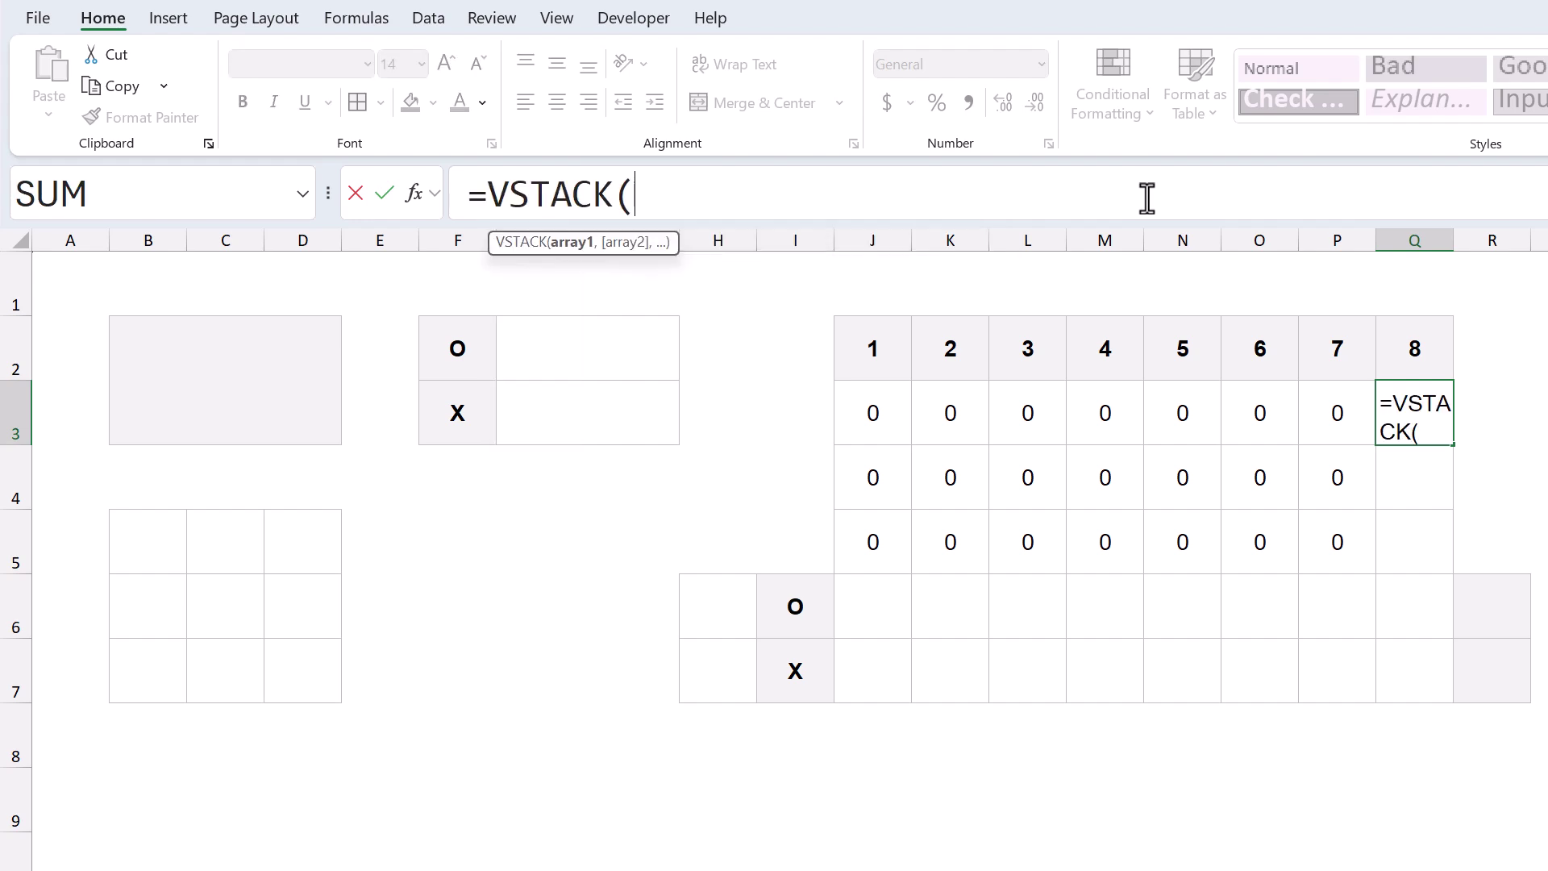
pyautogui.click(308, 539)
pyautogui.write(',')
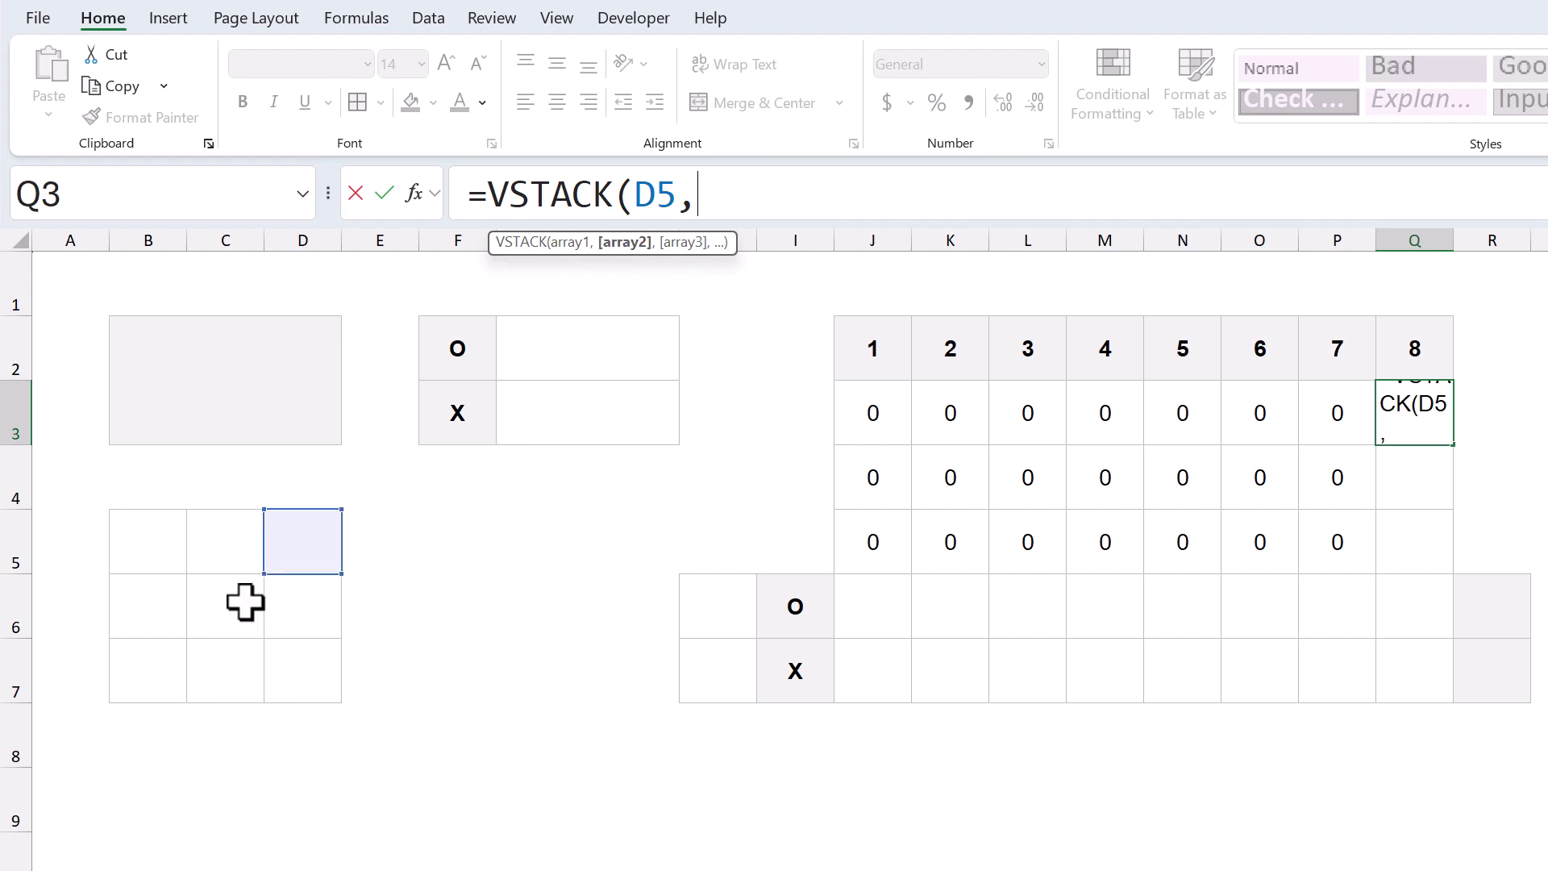
pyautogui.click(243, 601)
pyautogui.write(',')
pyautogui.click(153, 671)
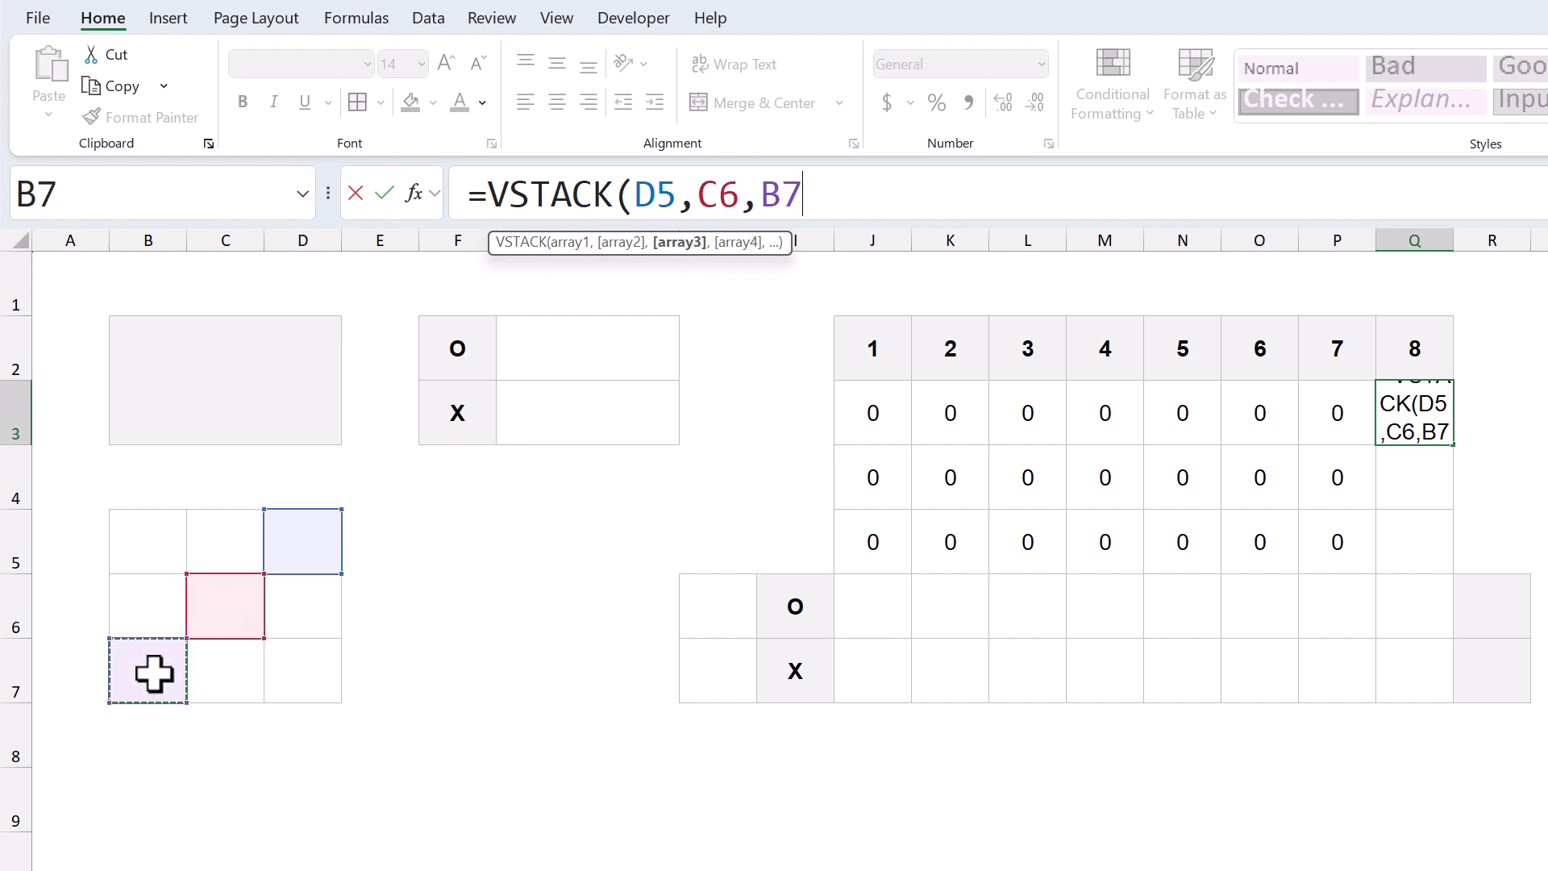
pyautogui.write(')')
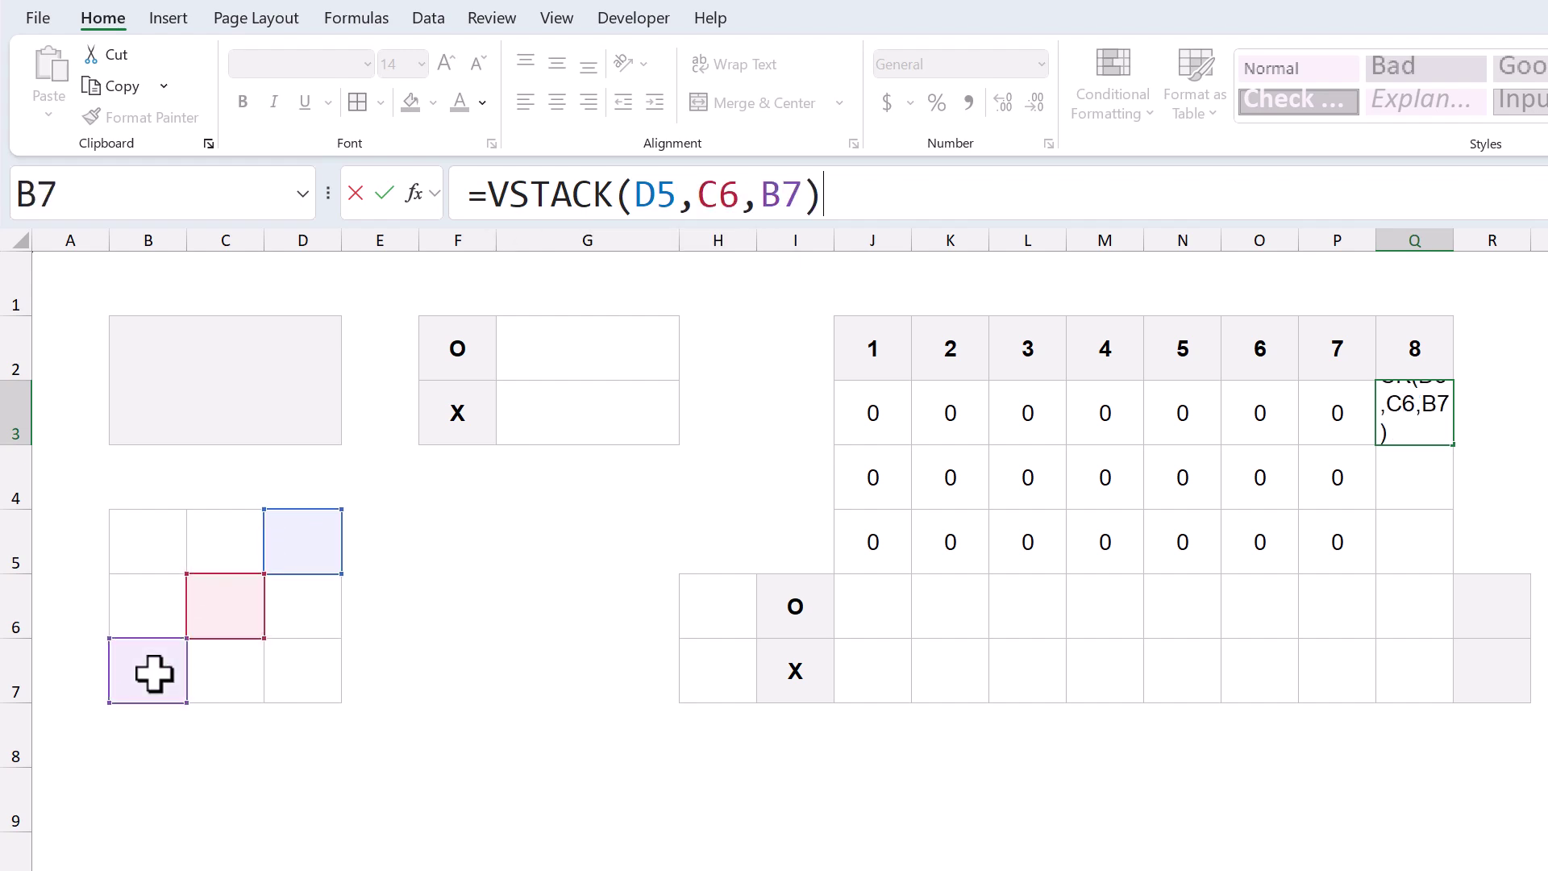
pyautogui.press('Return')
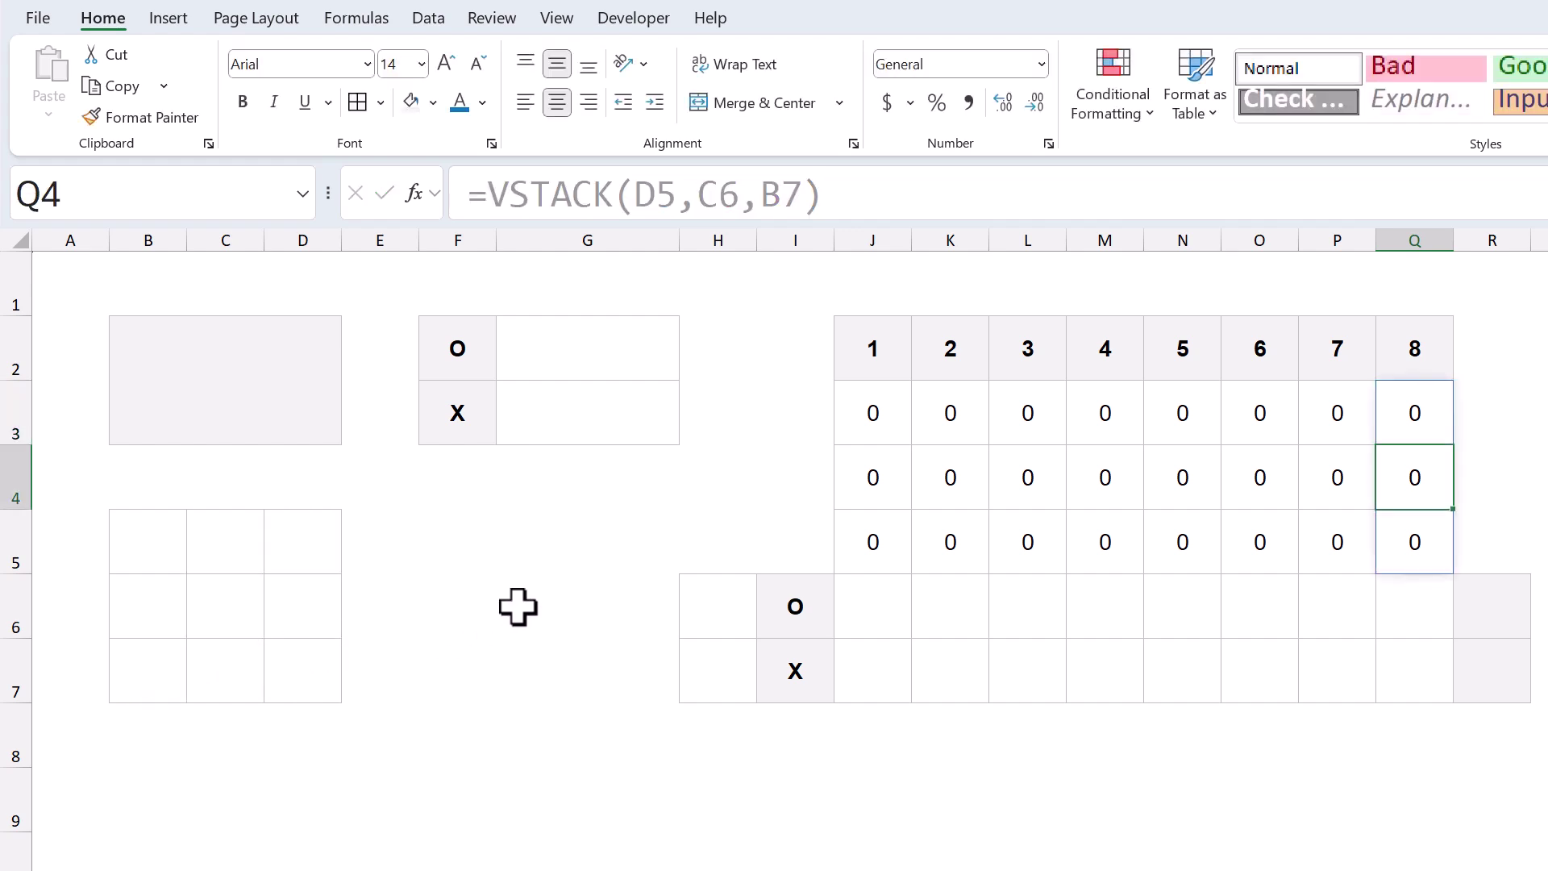
# - Enter =COUNTIF(J$3#,$I6) in J6 to count O marks, then recheck the formula
pyautogui.click(860, 615)
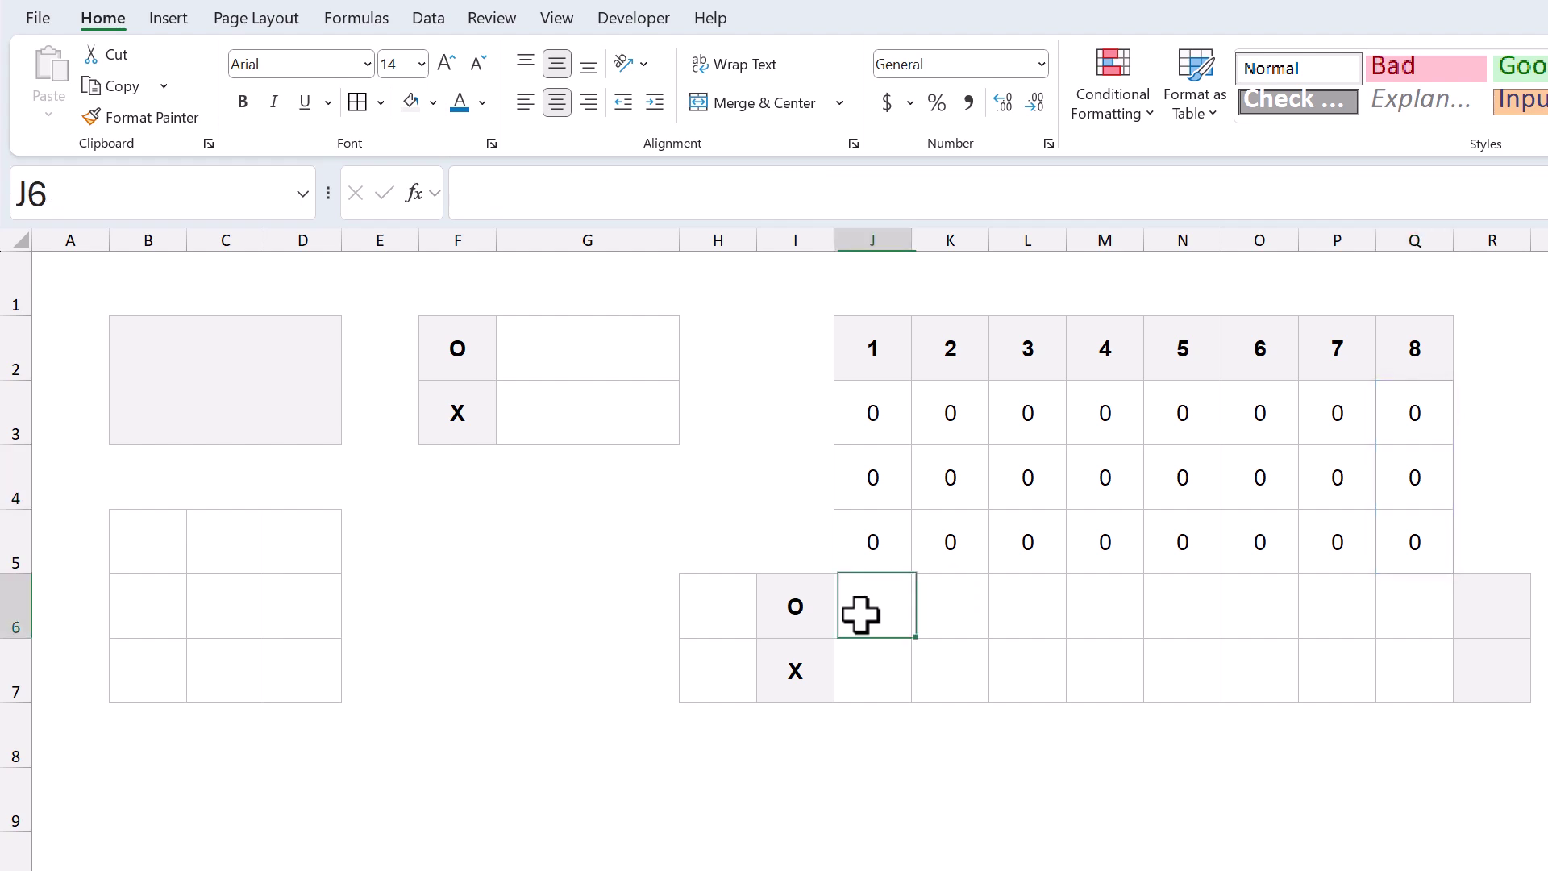
pyautogui.click(1042, 200)
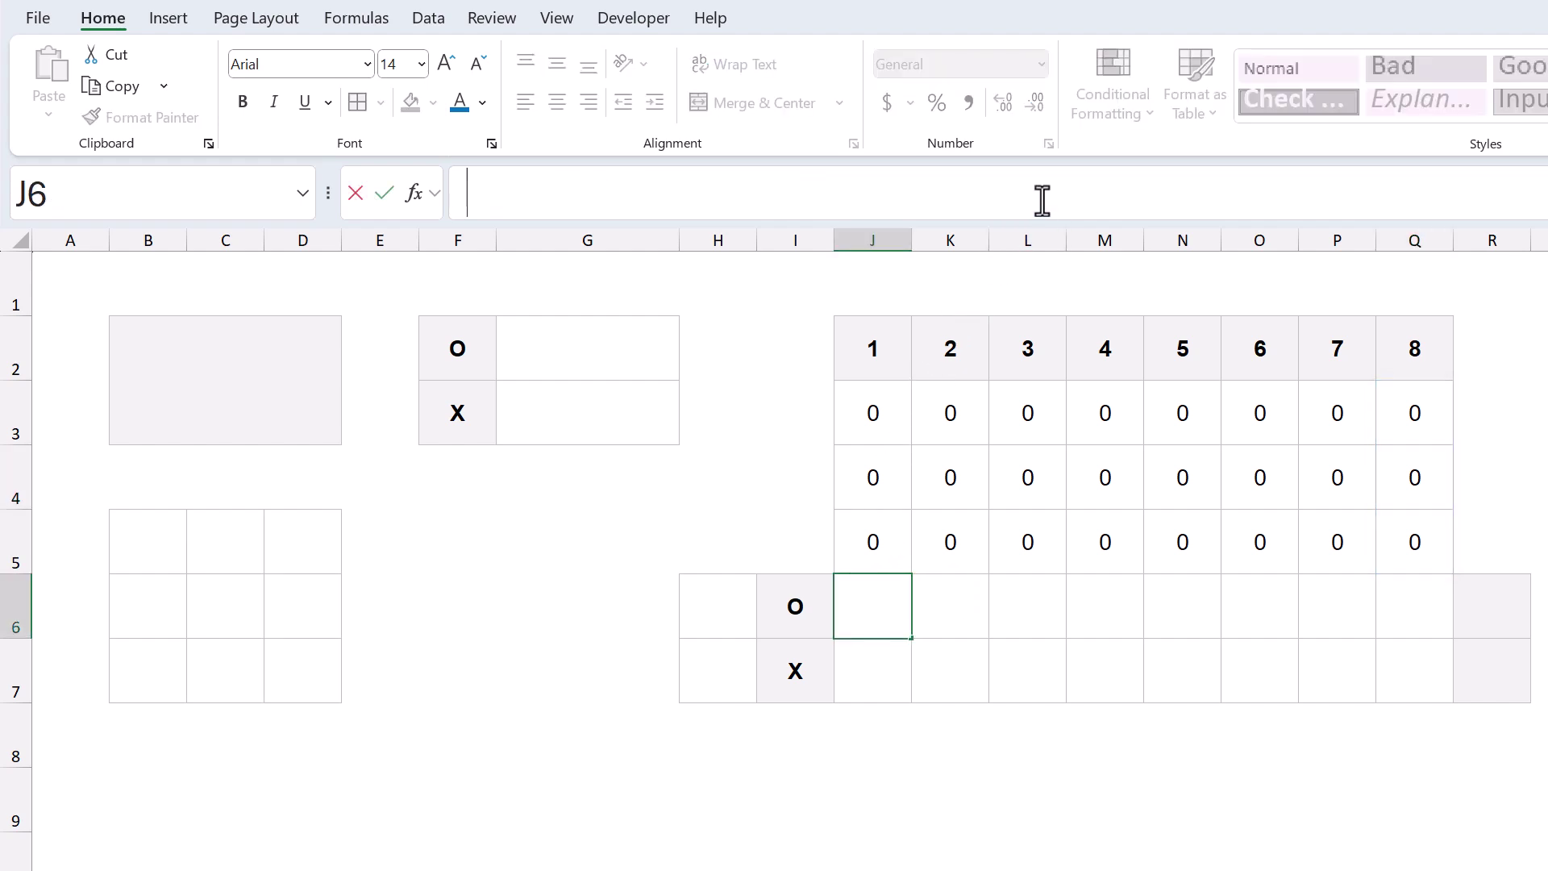
pyautogui.write('=')
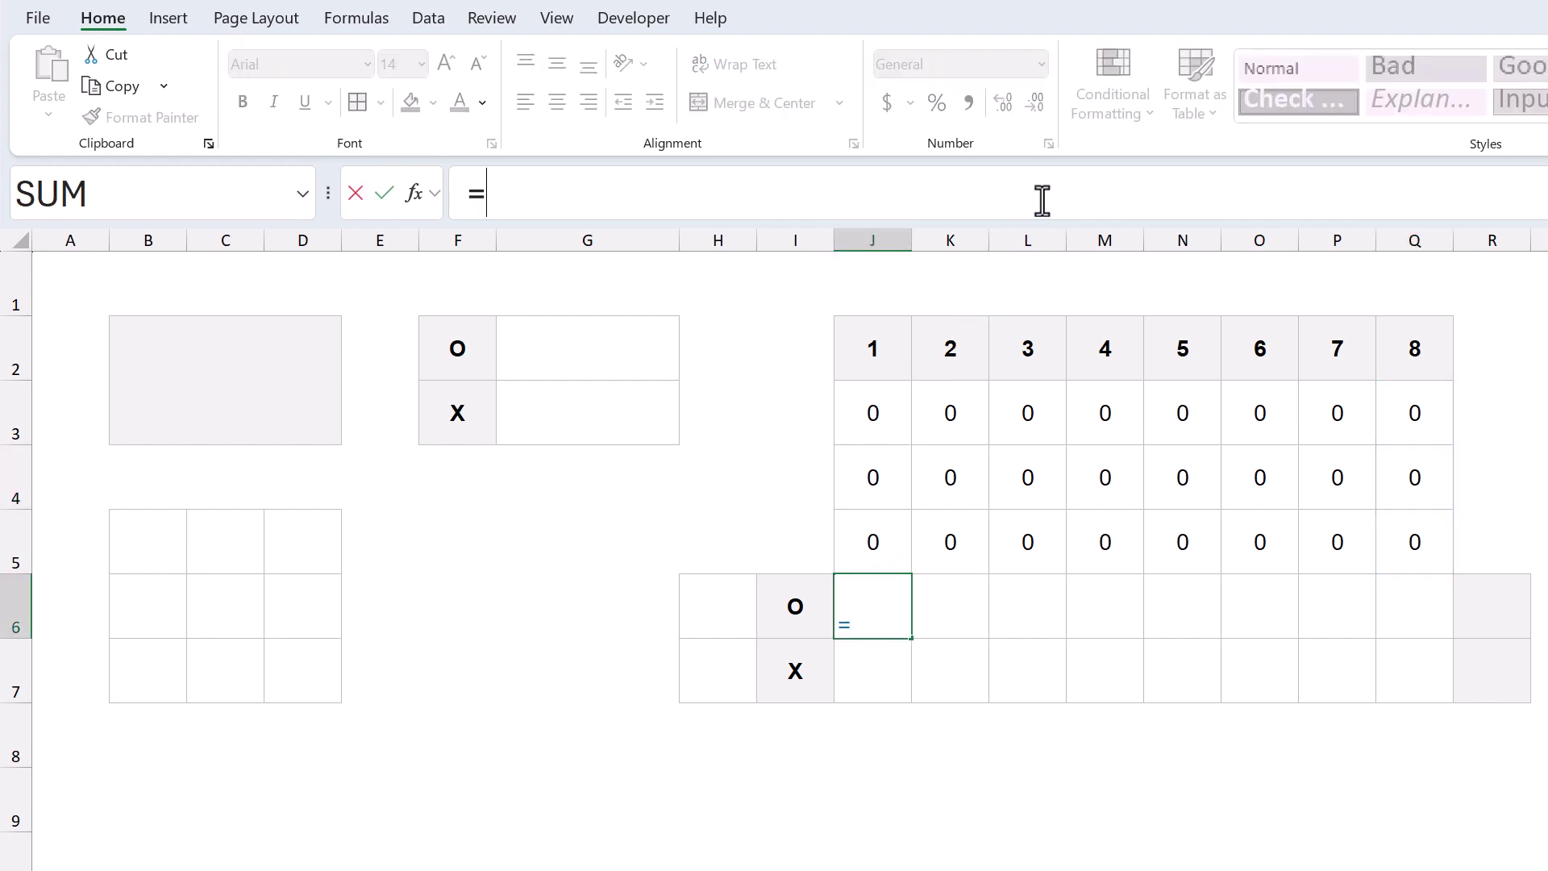
pyautogui.write('countif')
pyautogui.press('Tab')
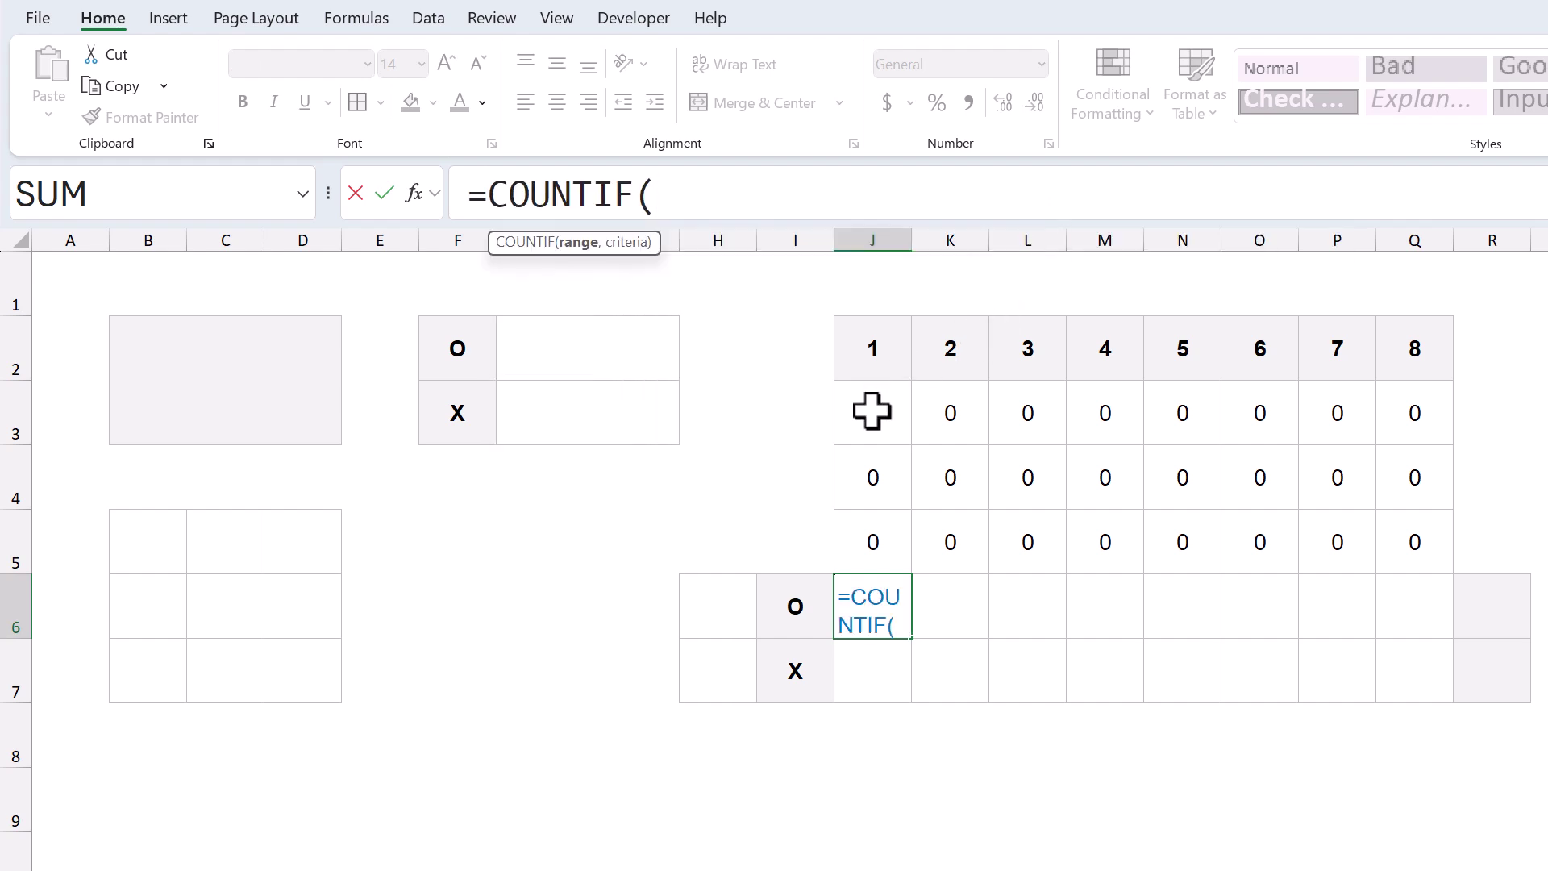
pyautogui.write('J$3#')
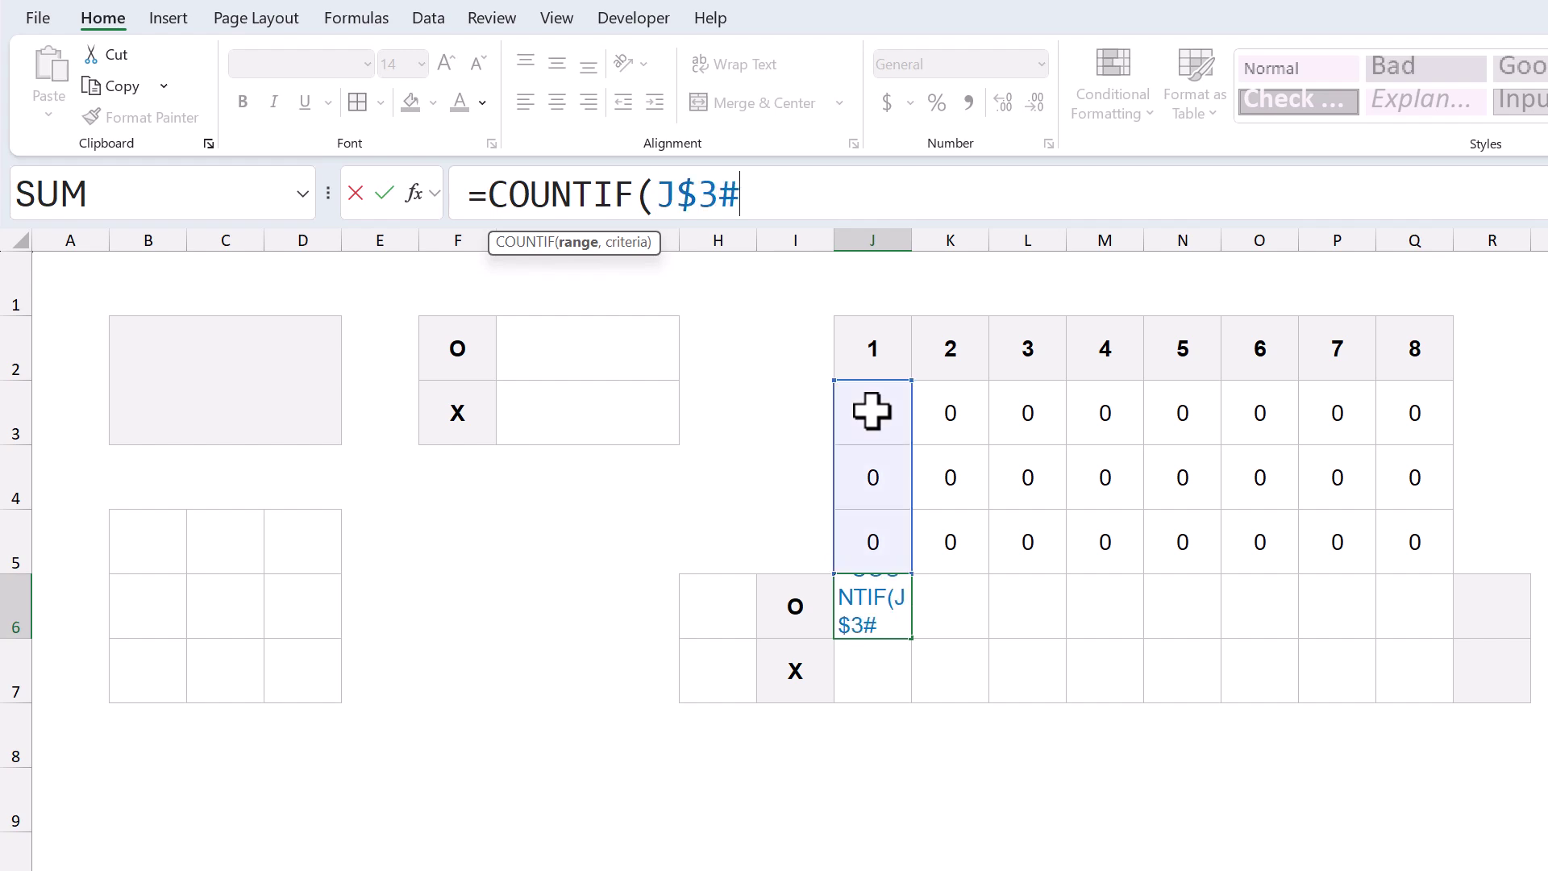
pyautogui.write(',$I6')
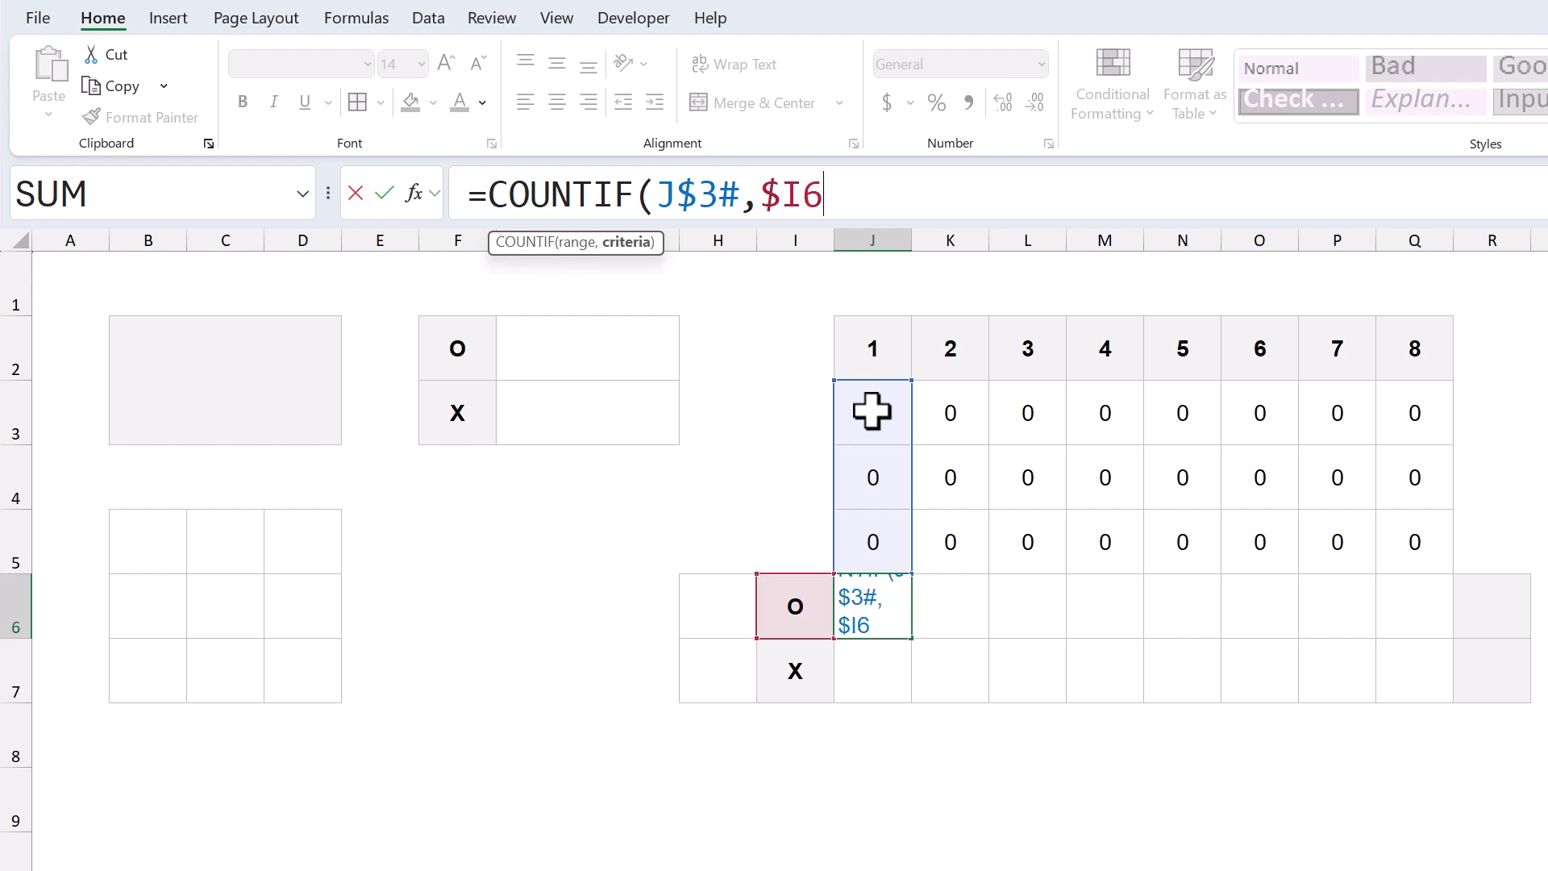
pyautogui.write(')')
pyautogui.press('Return')
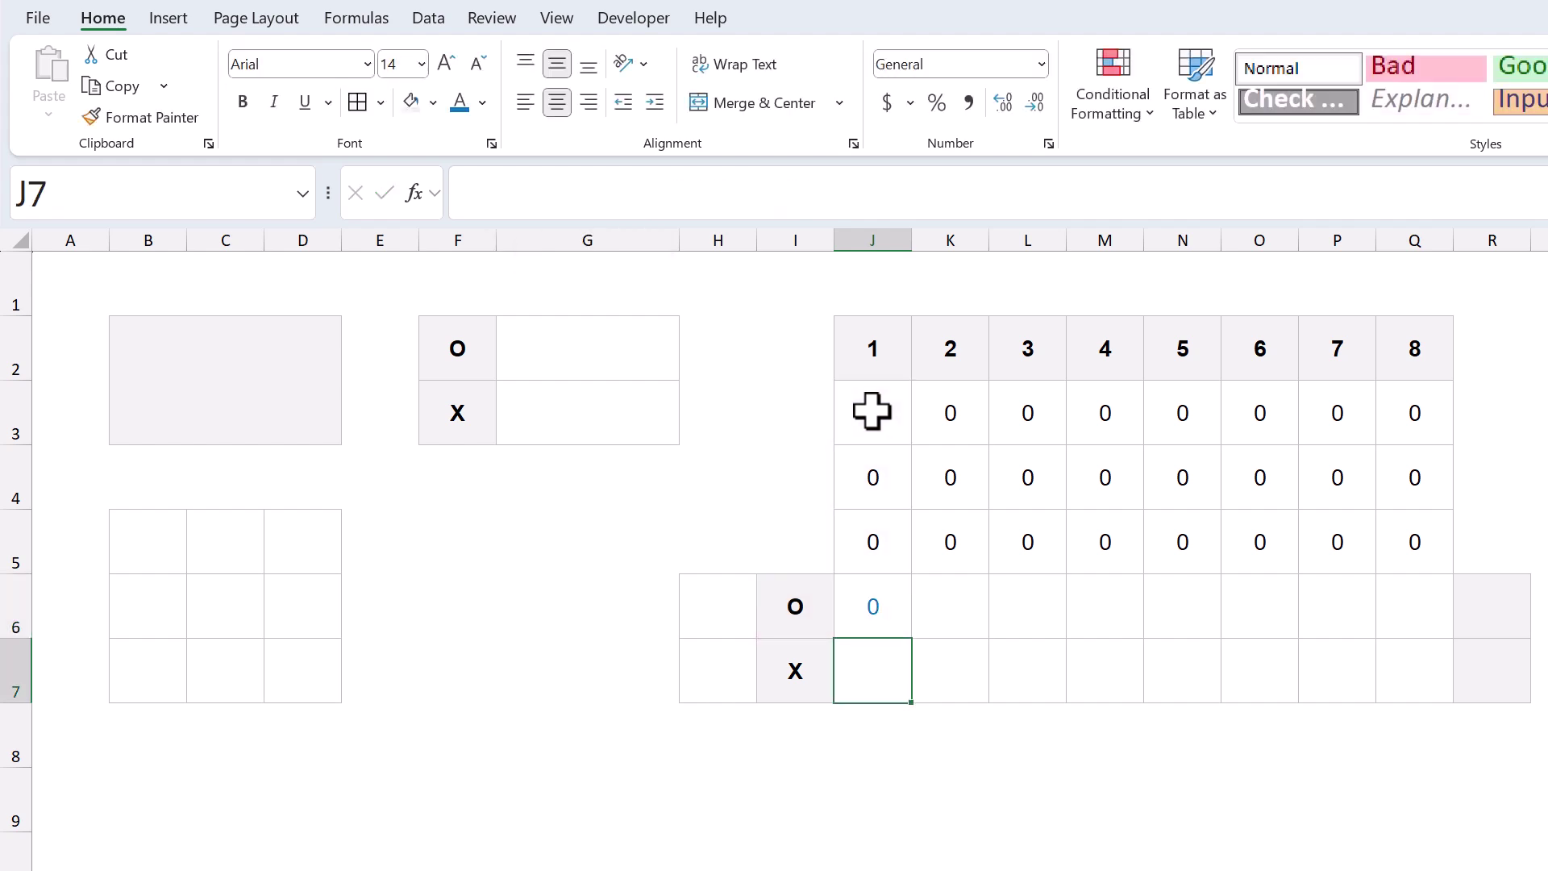
pyautogui.click(868, 604)
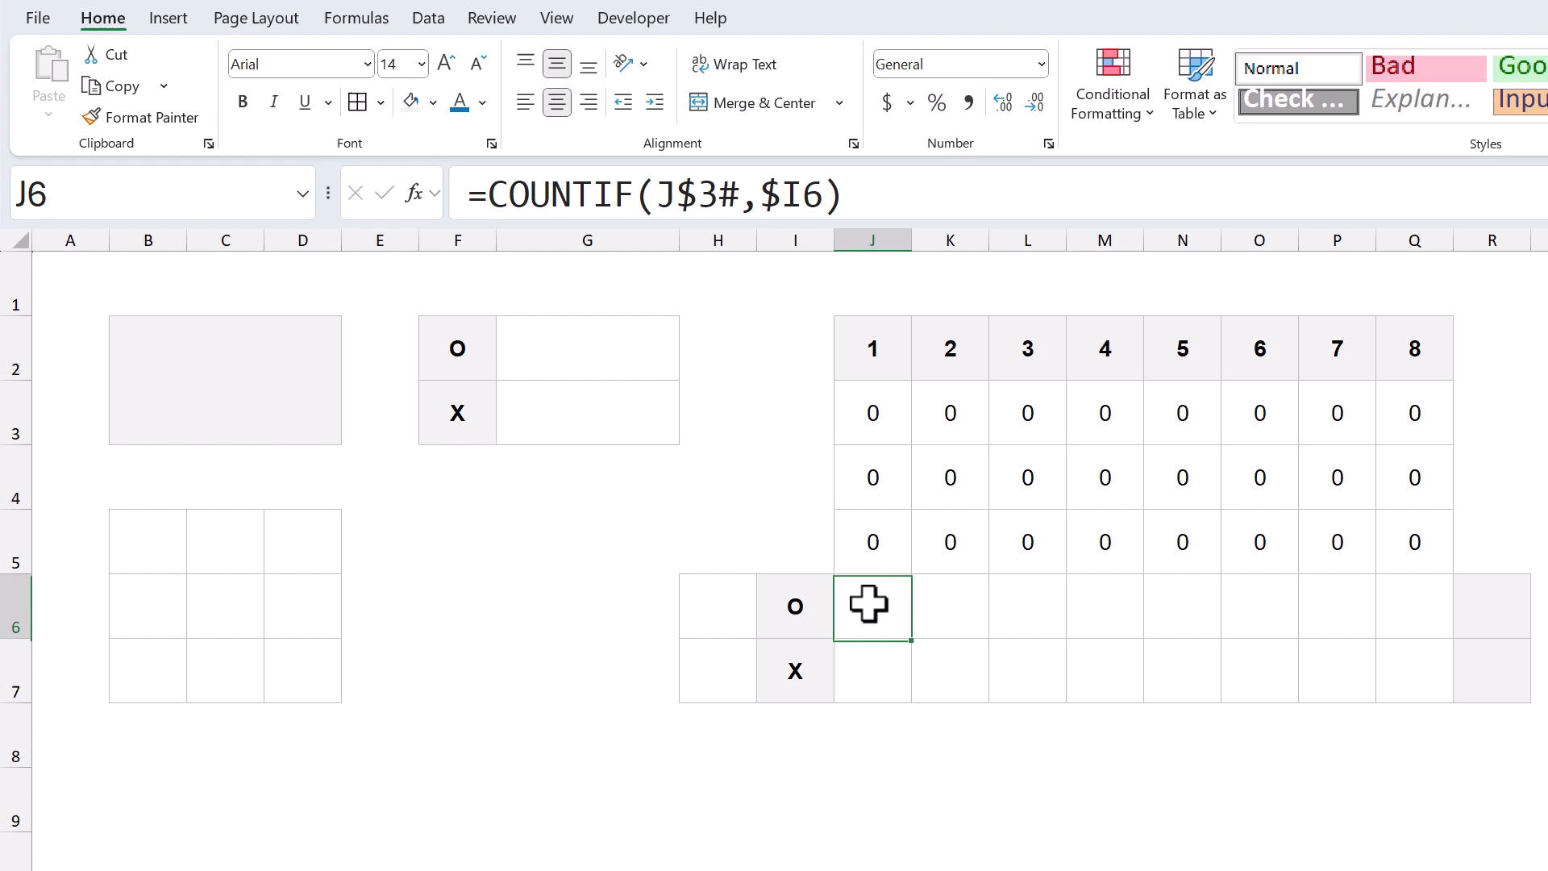
pyautogui.click(901, 196)
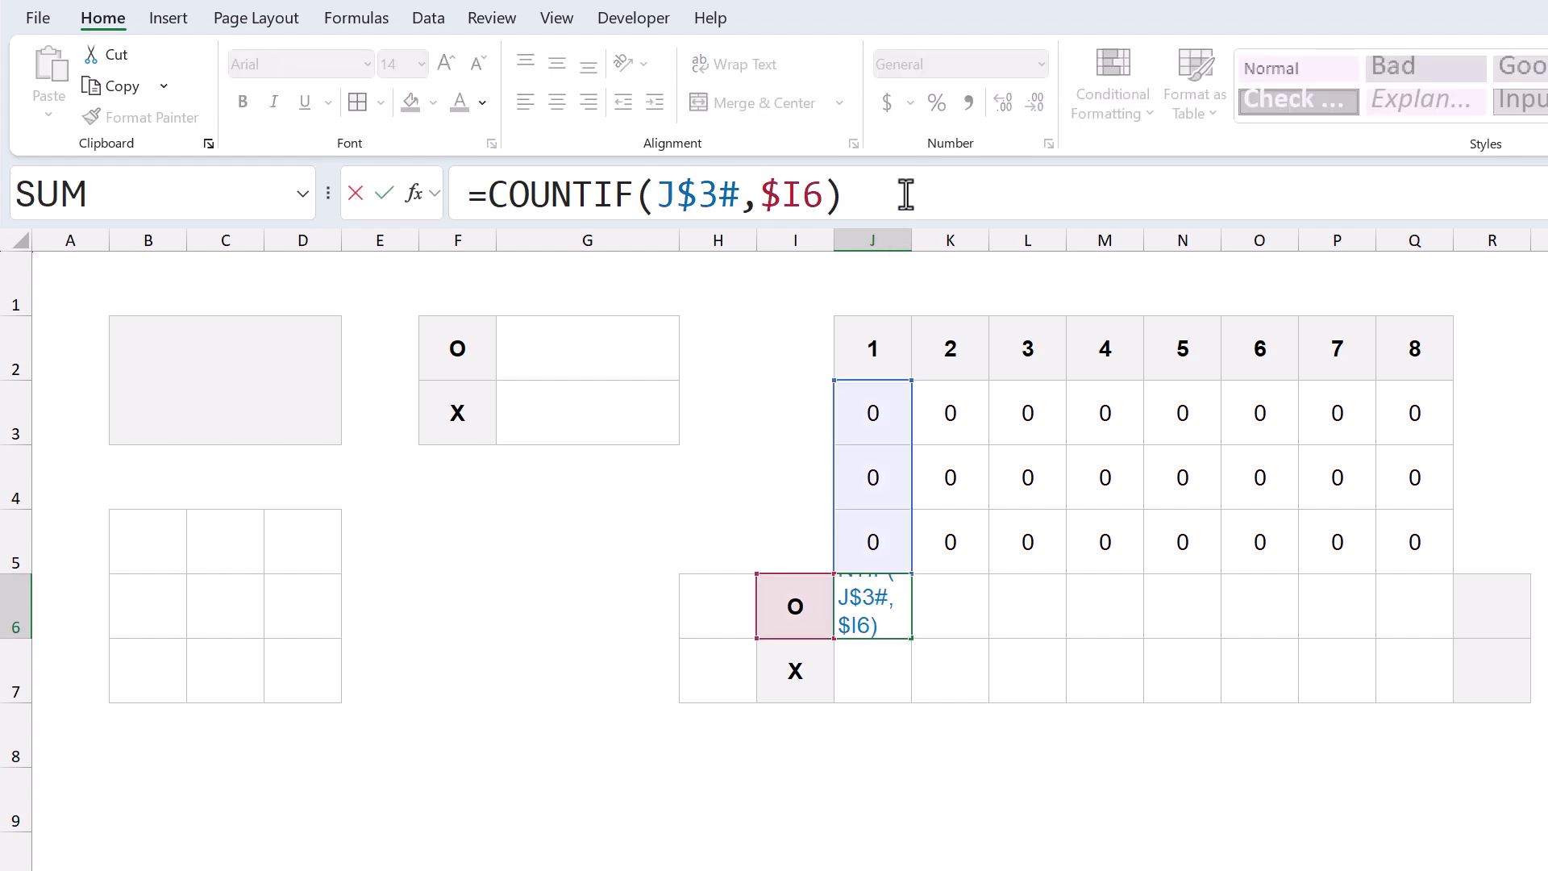
pyautogui.press('Return')
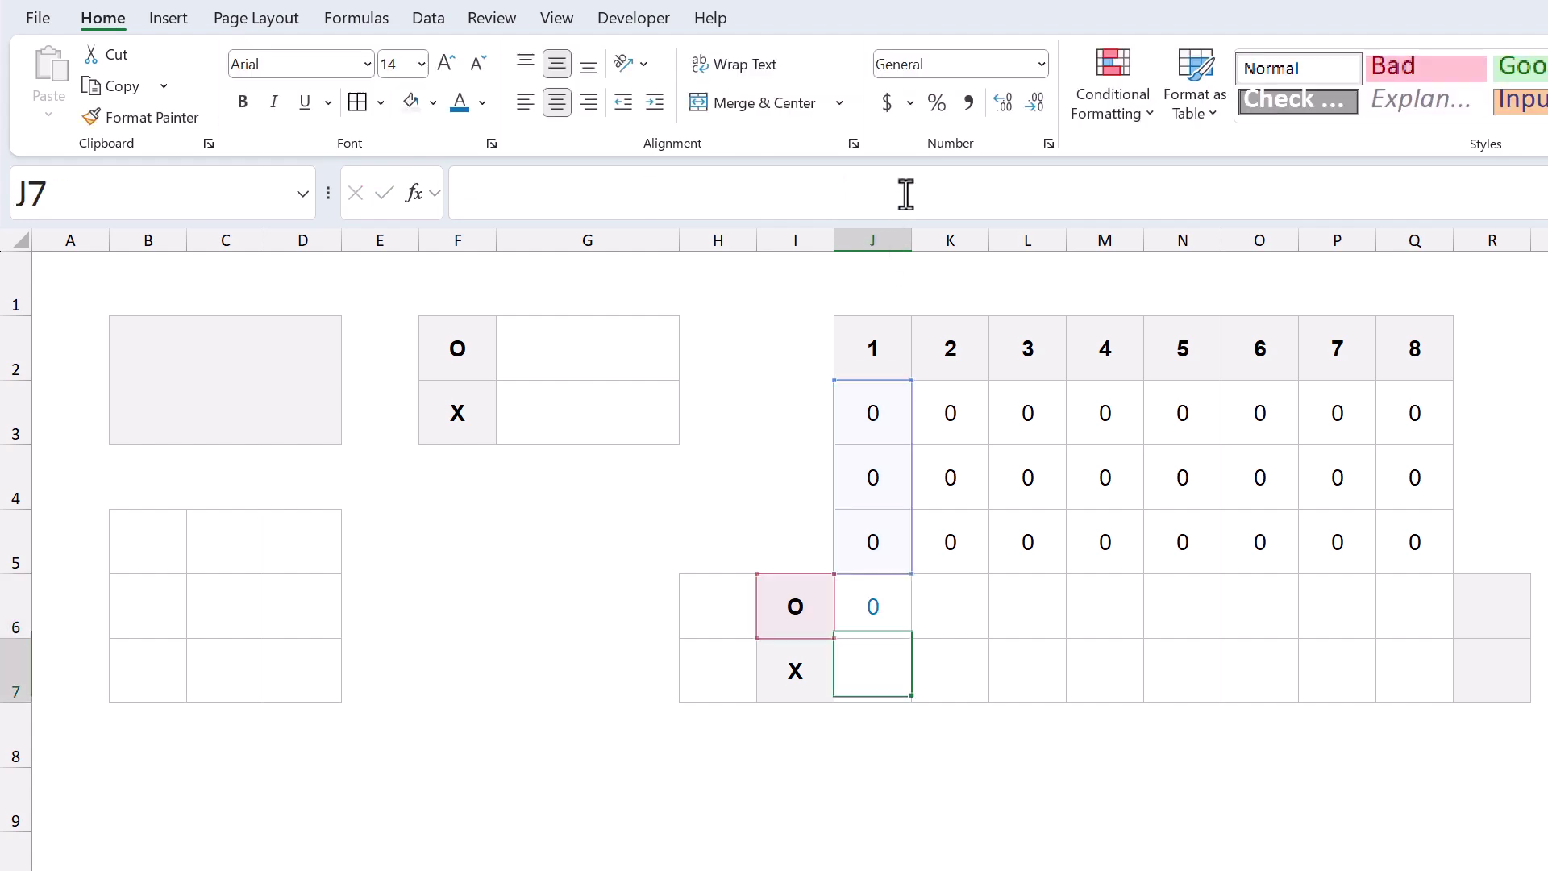
pyautogui.click(896, 619)
# - Fill J6's COUNTIF formula across J6:Q7, then review the J3 and J6 formulas
pyautogui.moveTo(916, 645); pyautogui.dragTo(1430, 689)
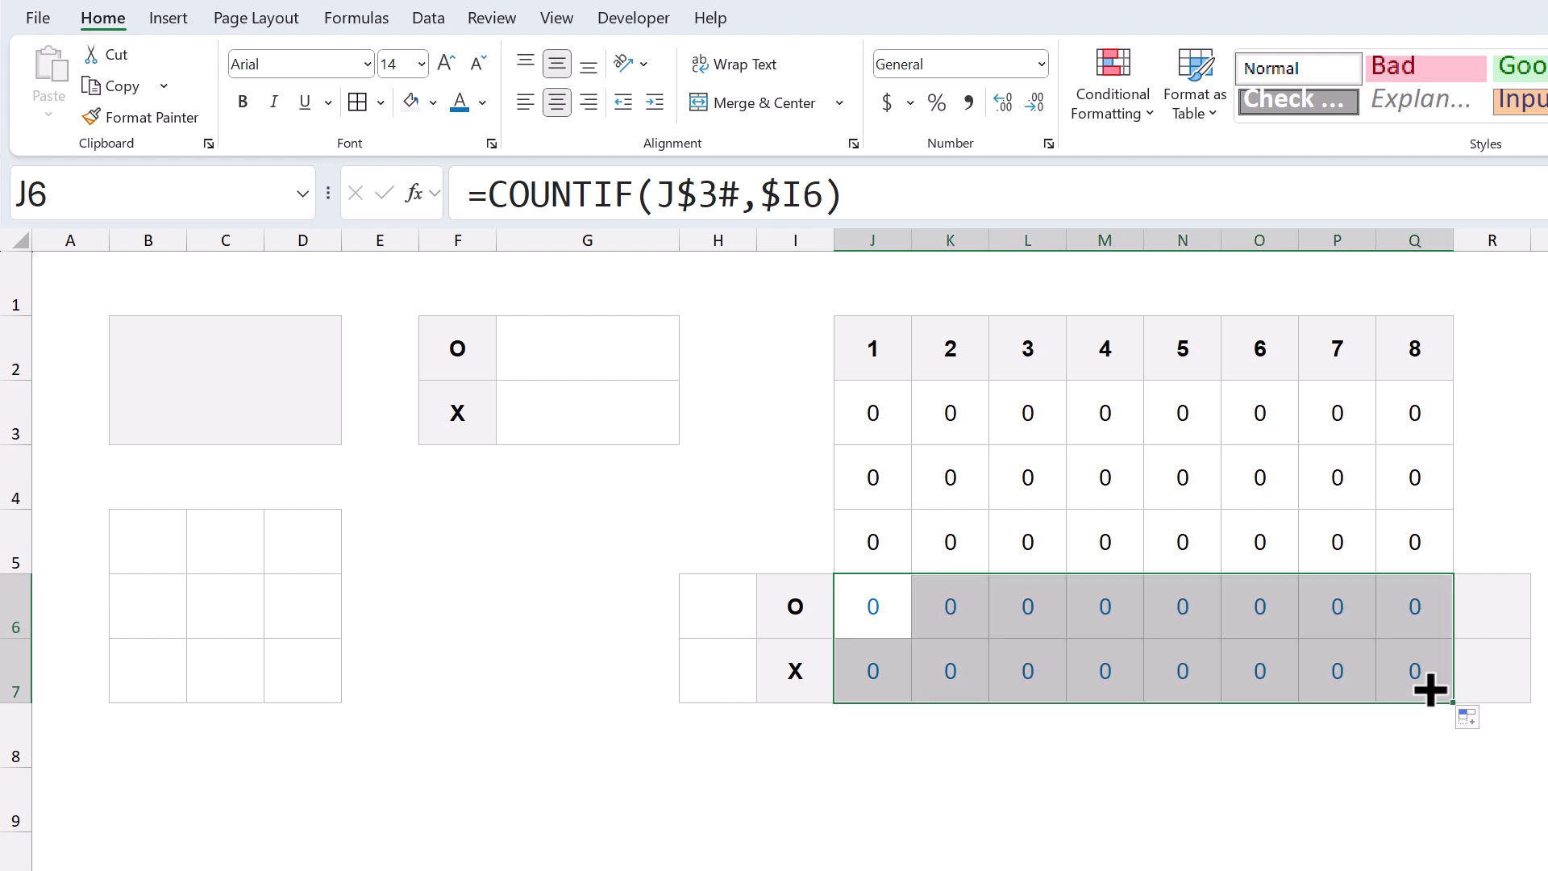
pyautogui.click(876, 620)
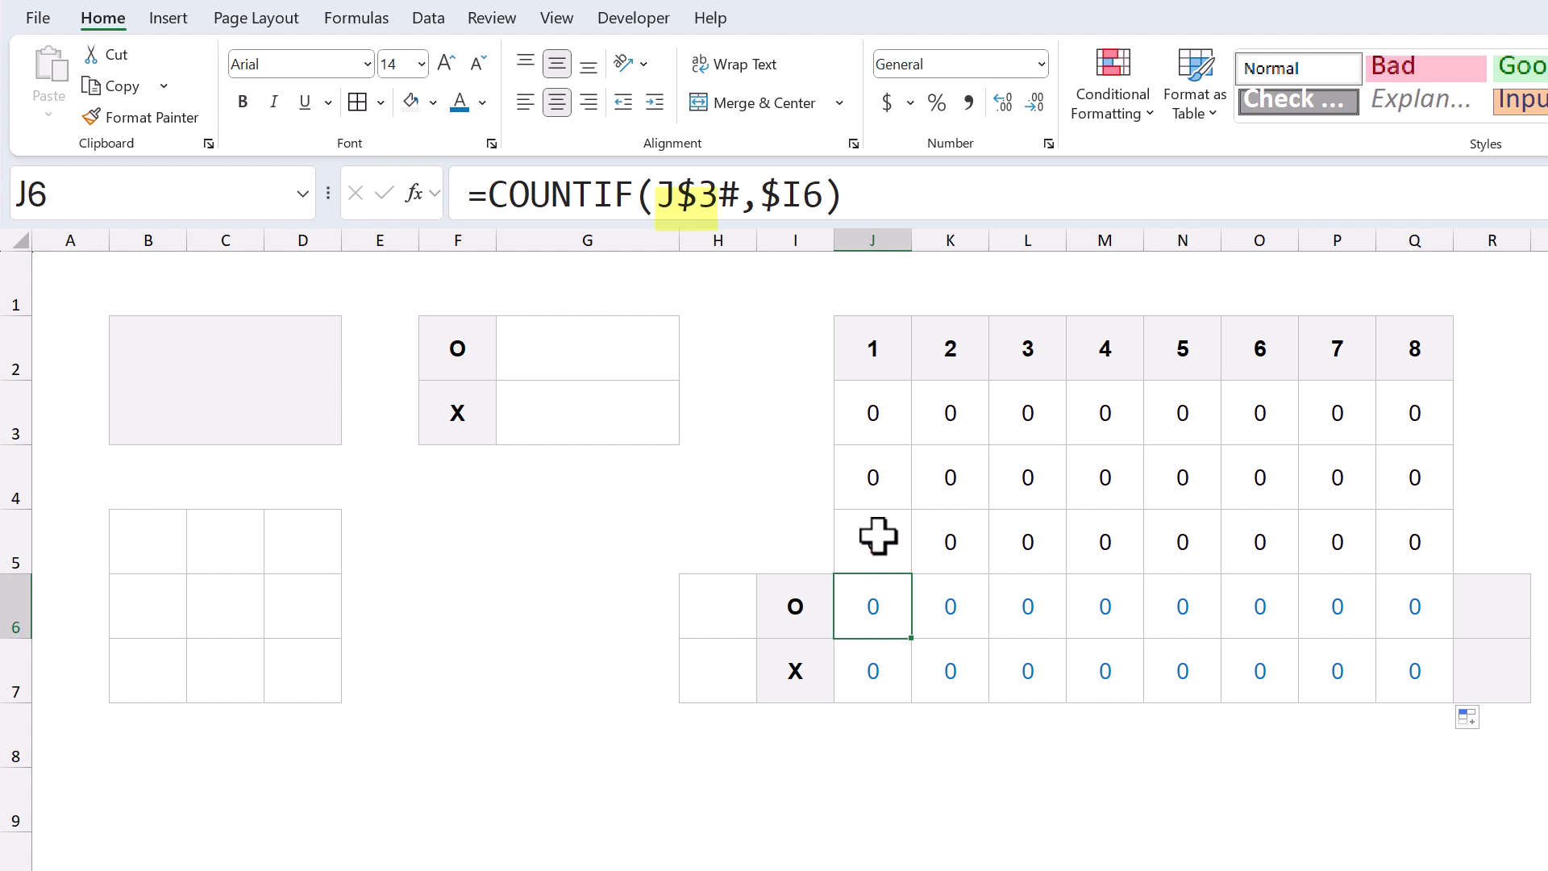
pyautogui.click(877, 416)
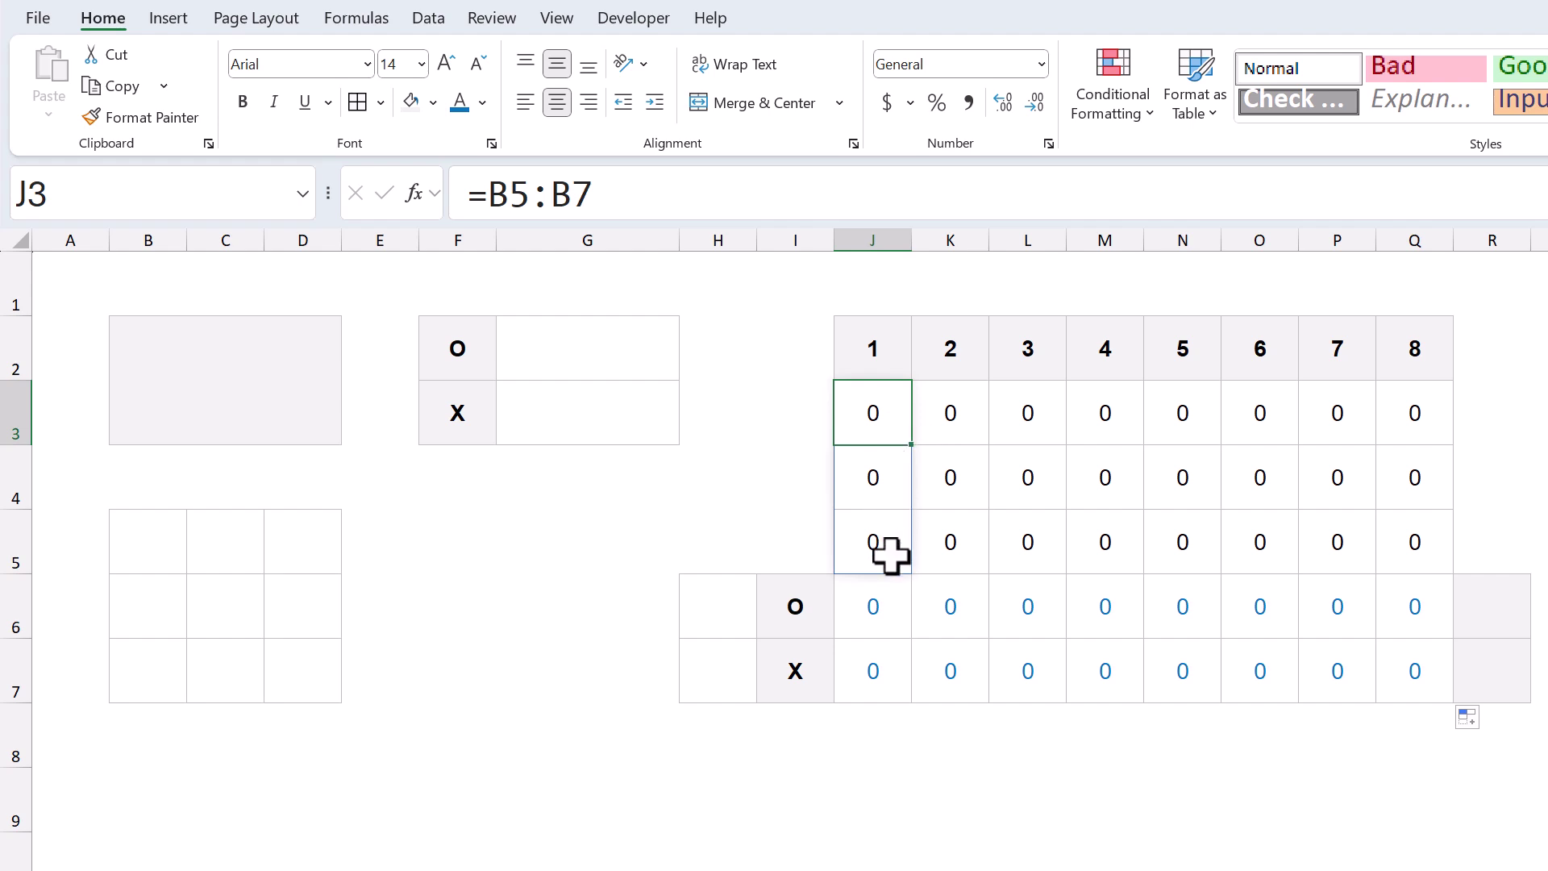
pyautogui.click(889, 610)
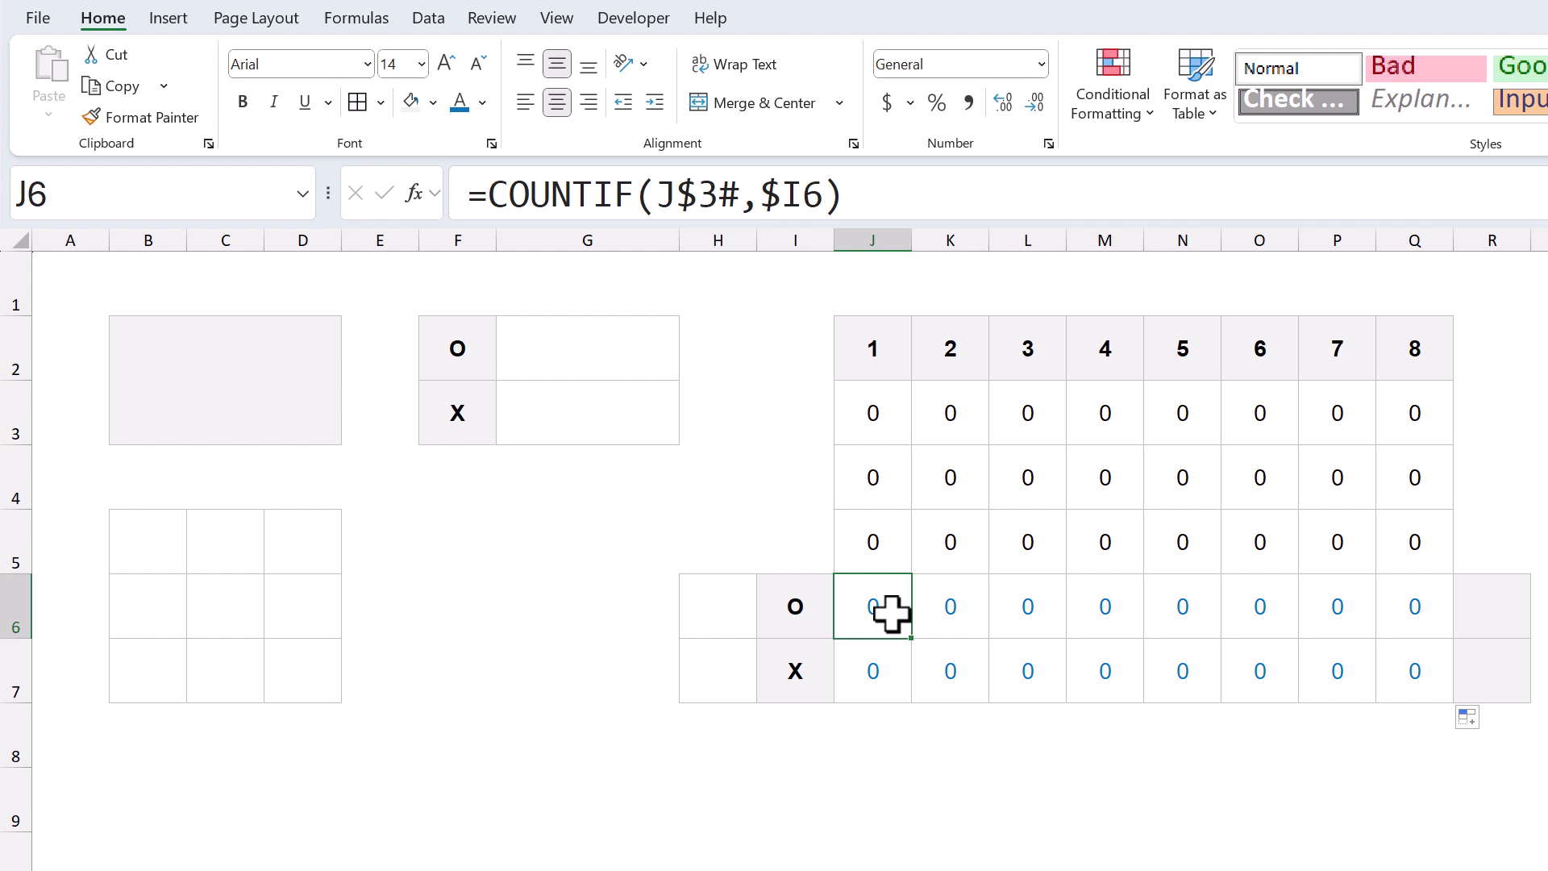
# - Enter =COUNTIF(J6:Q6,3) in R6 and copy it down to R7
pyautogui.click(1488, 610)
pyautogui.click(1243, 193)
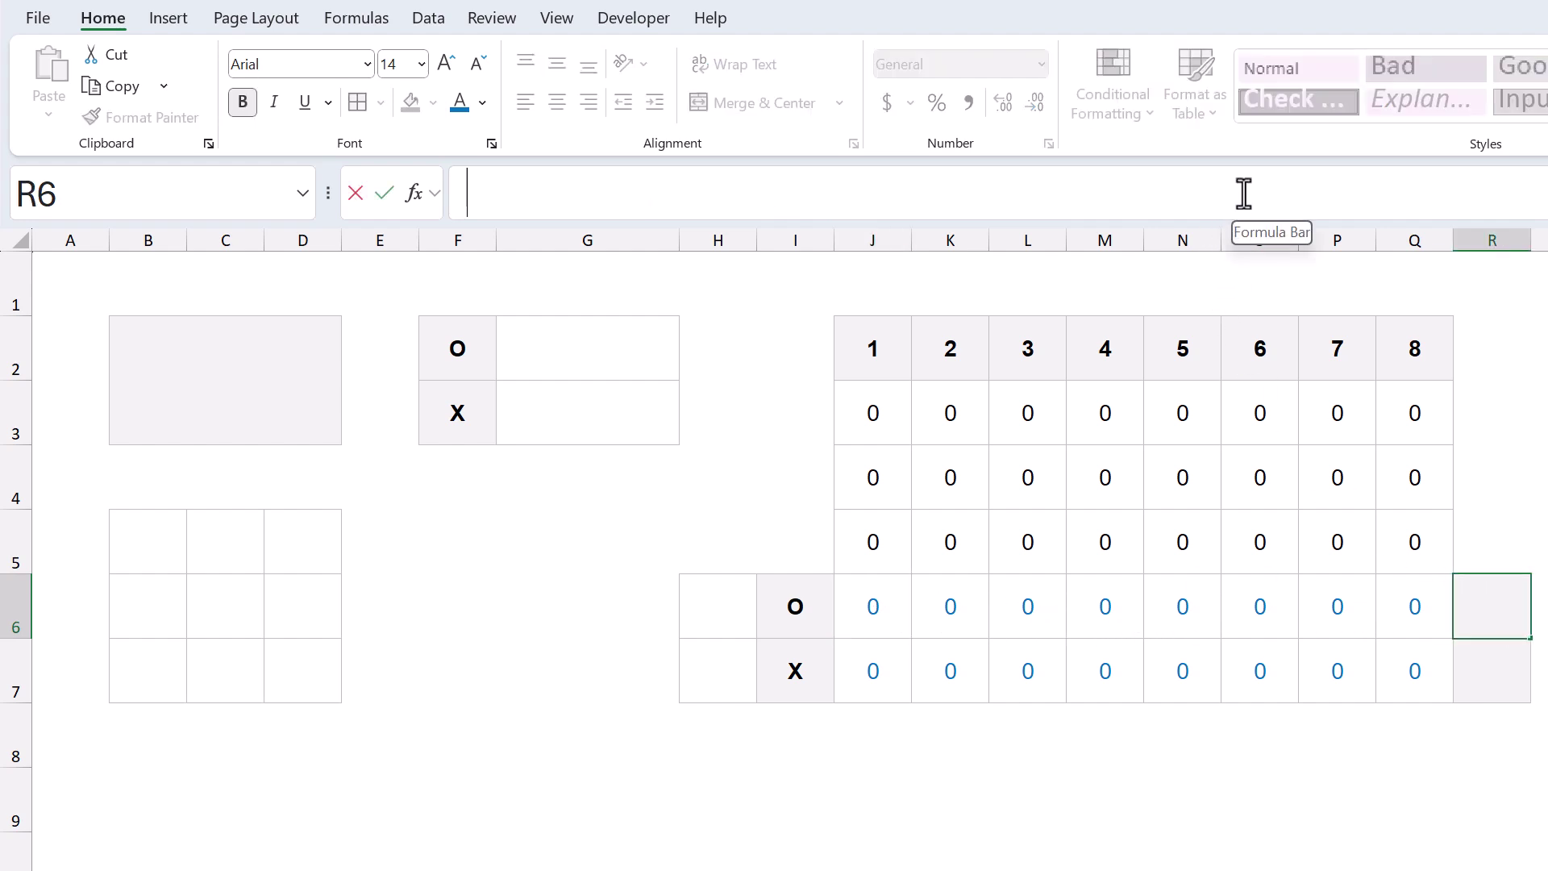
pyautogui.write('=')
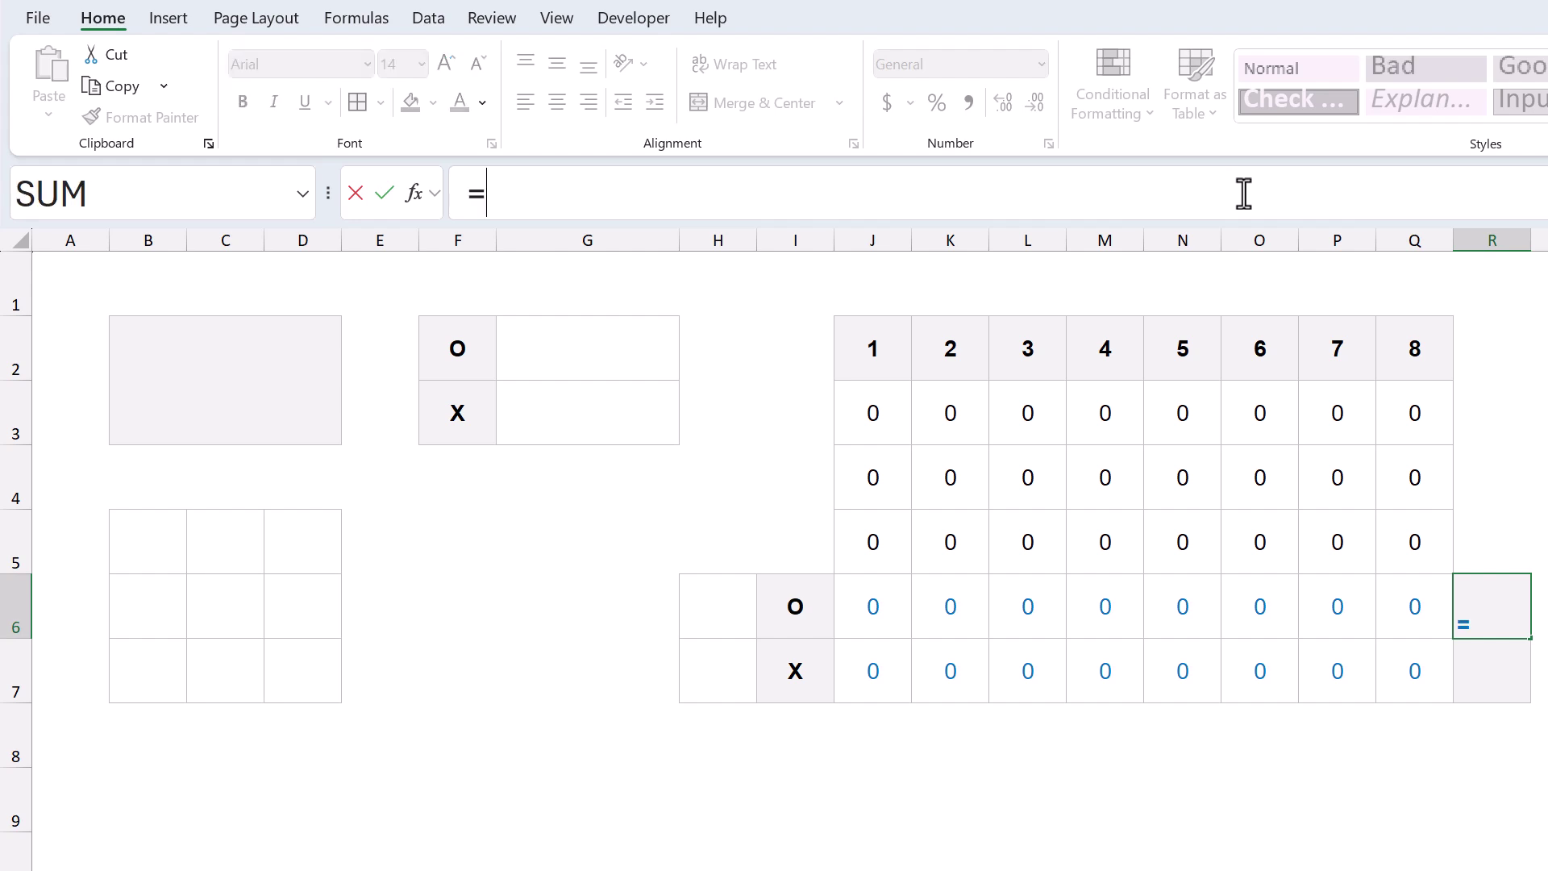
pyautogui.write('countif')
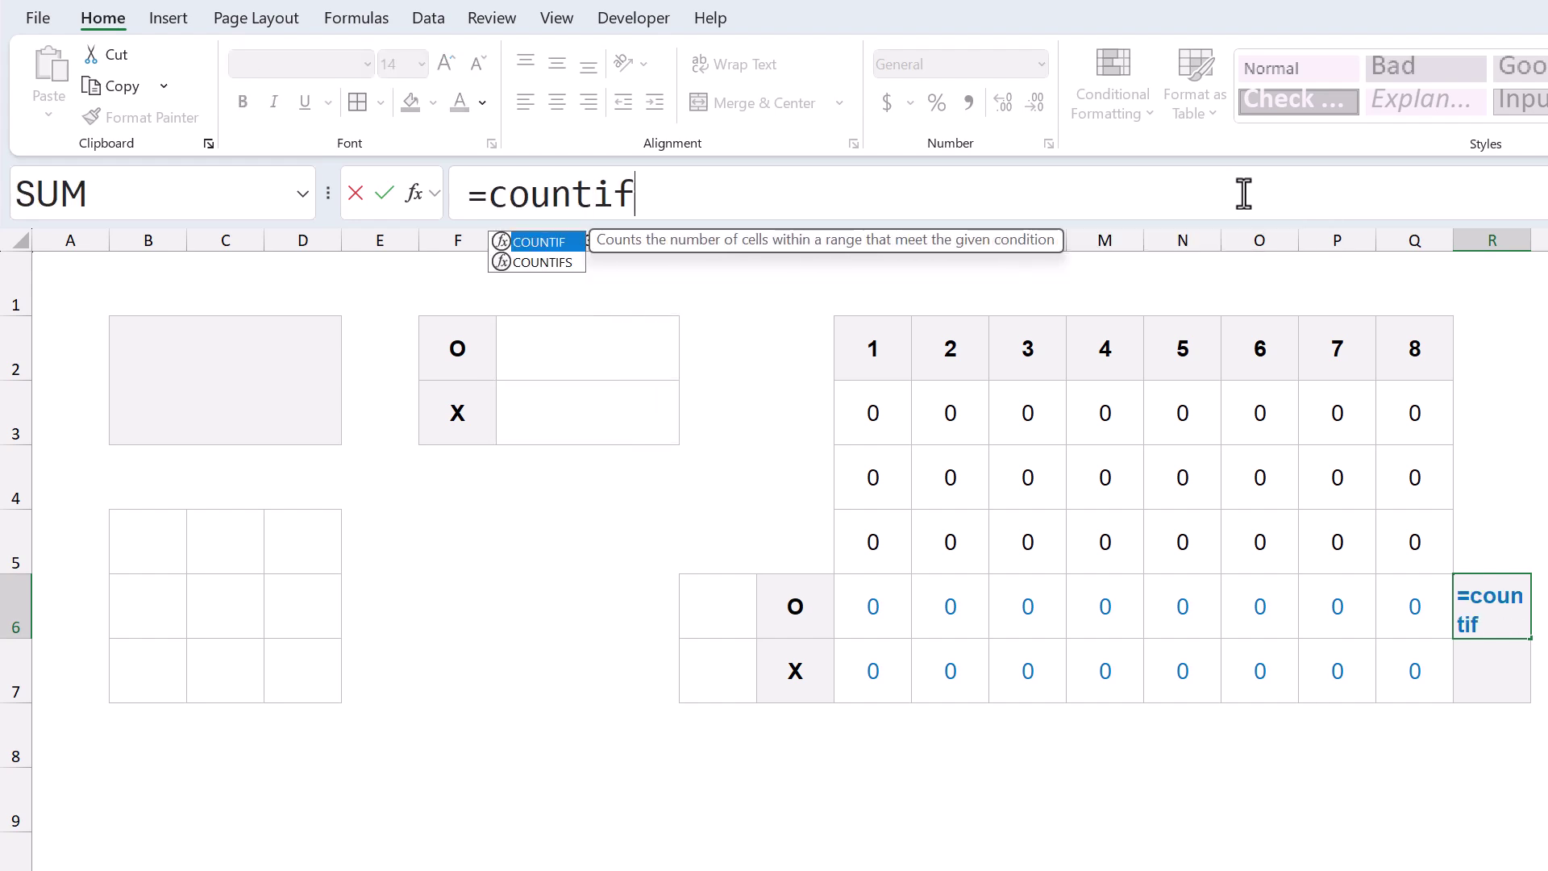
pyautogui.press('Tab')
pyautogui.moveTo(887, 601); pyautogui.dragTo(1386, 610)
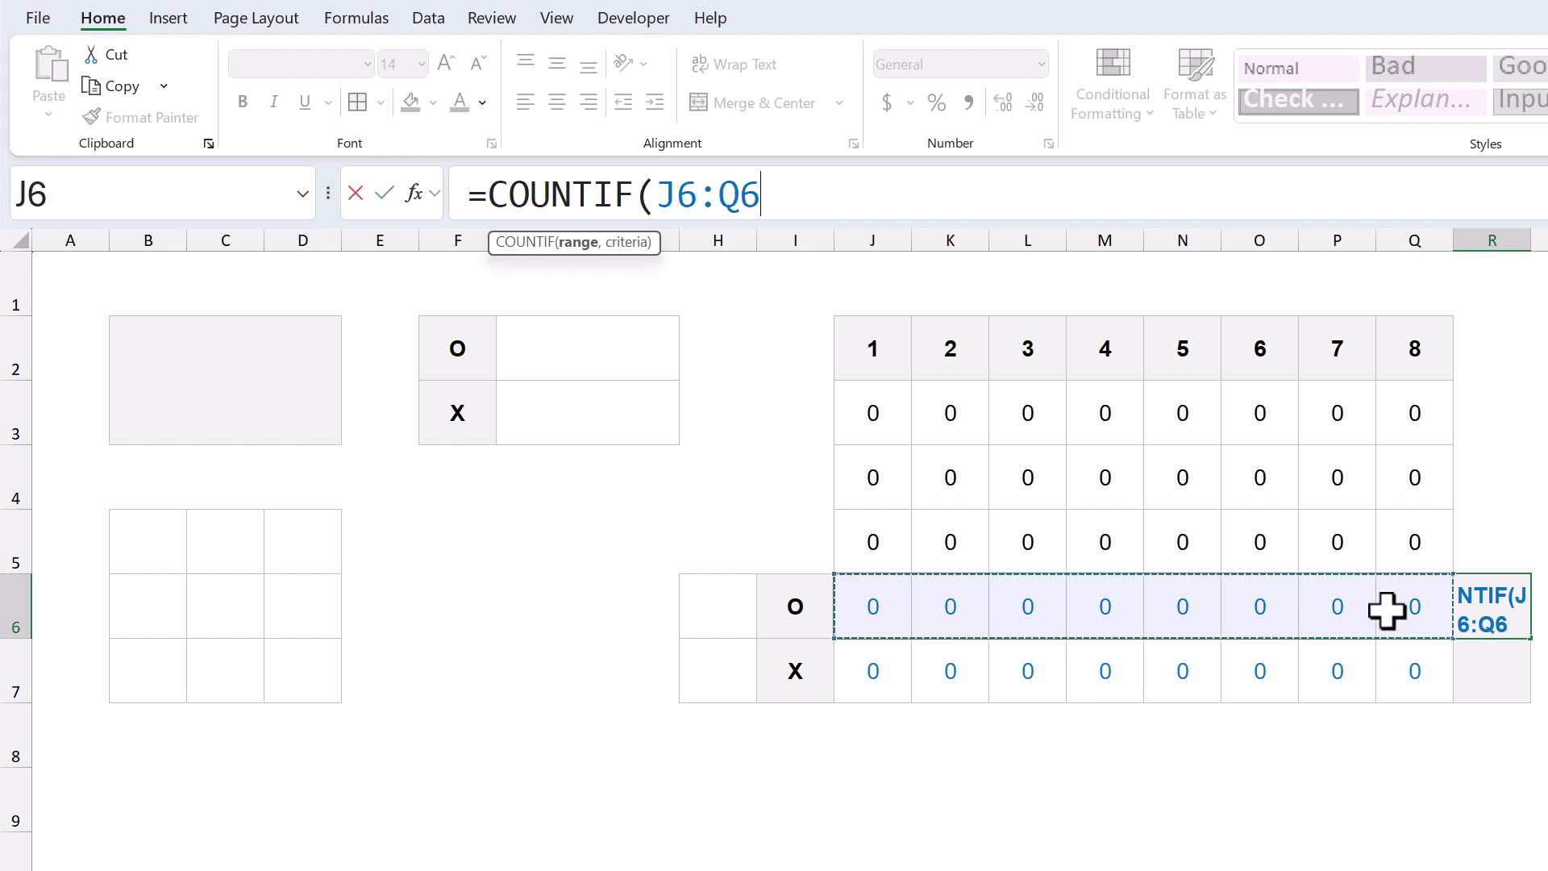
pyautogui.write(',3)')
pyautogui.press('Return')
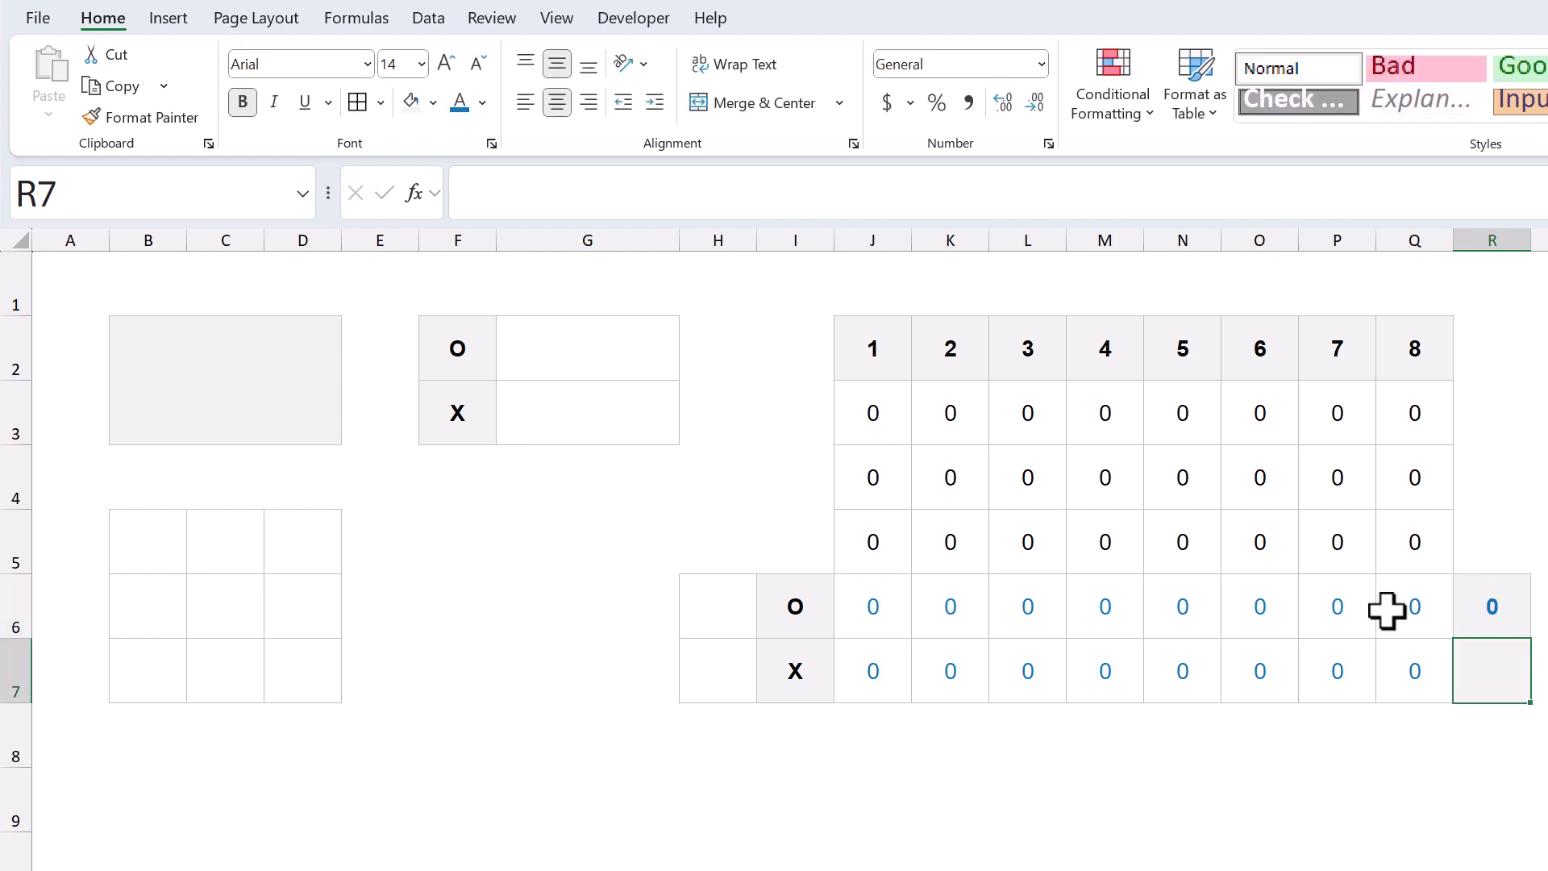
pyautogui.click(1505, 607)
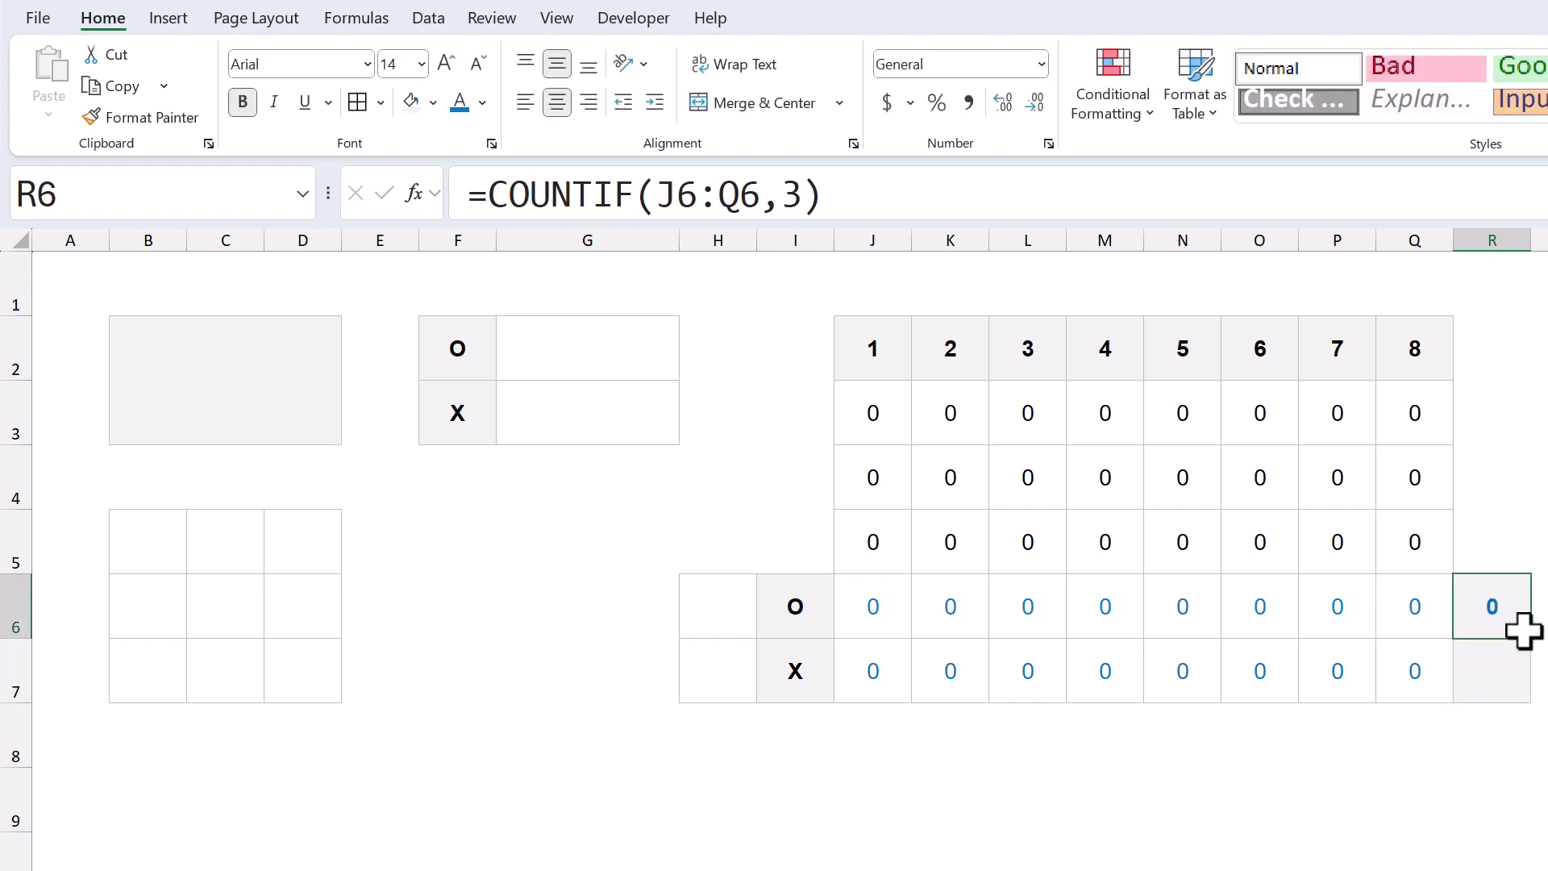
pyautogui.moveTo(1532, 652); pyautogui.dragTo(1528, 696)
pyautogui.click(1496, 674)
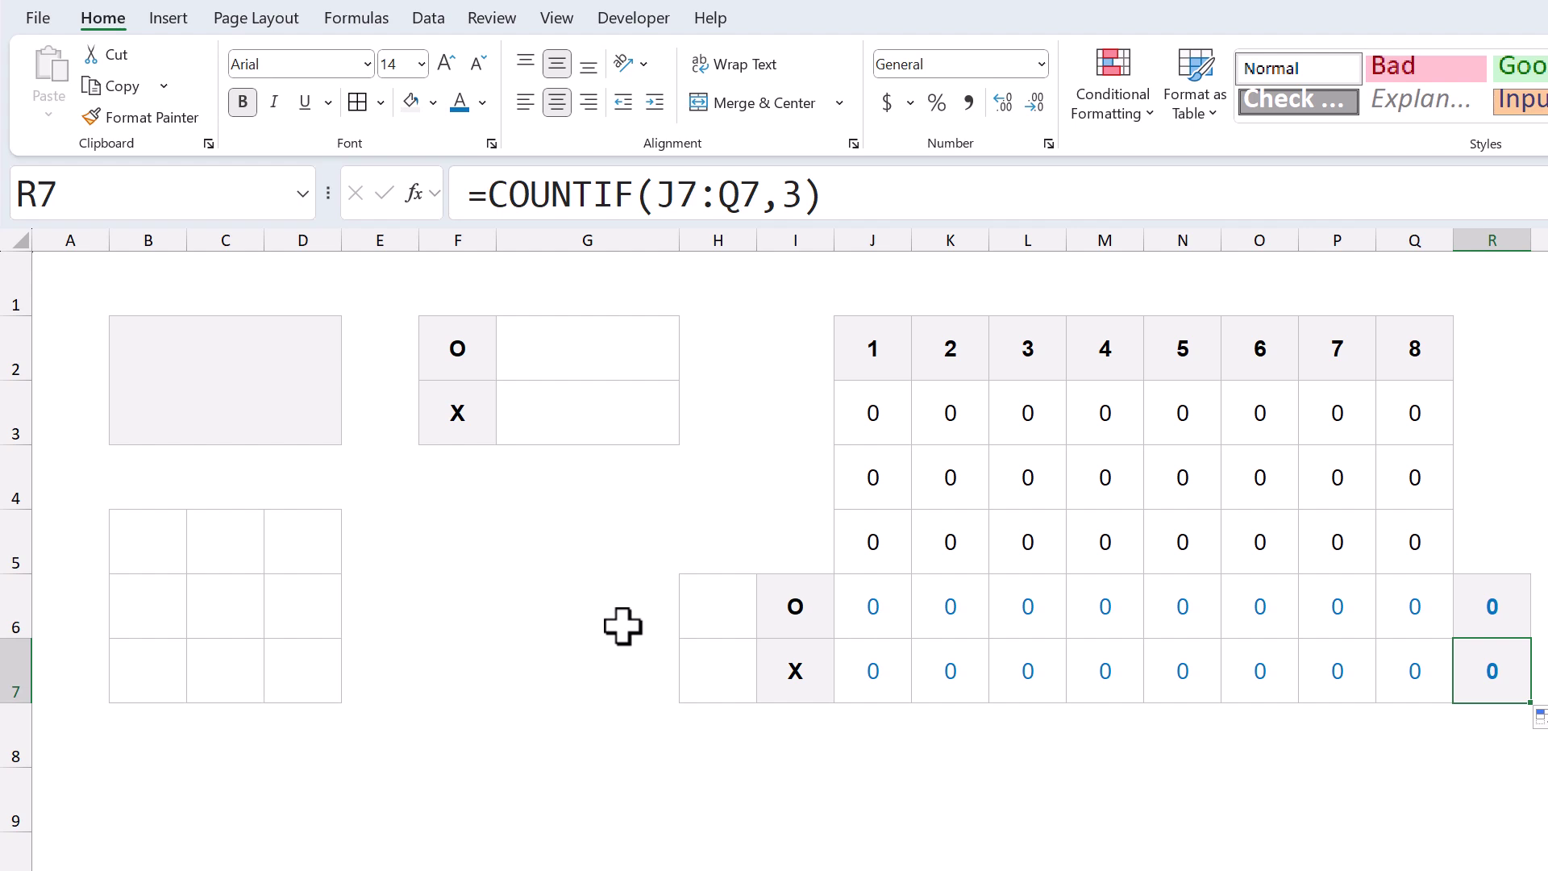
# - Enter =COUNTIF($B$5:$D$7,I6) in H6 and fill it down to H7
pyautogui.click(726, 608)
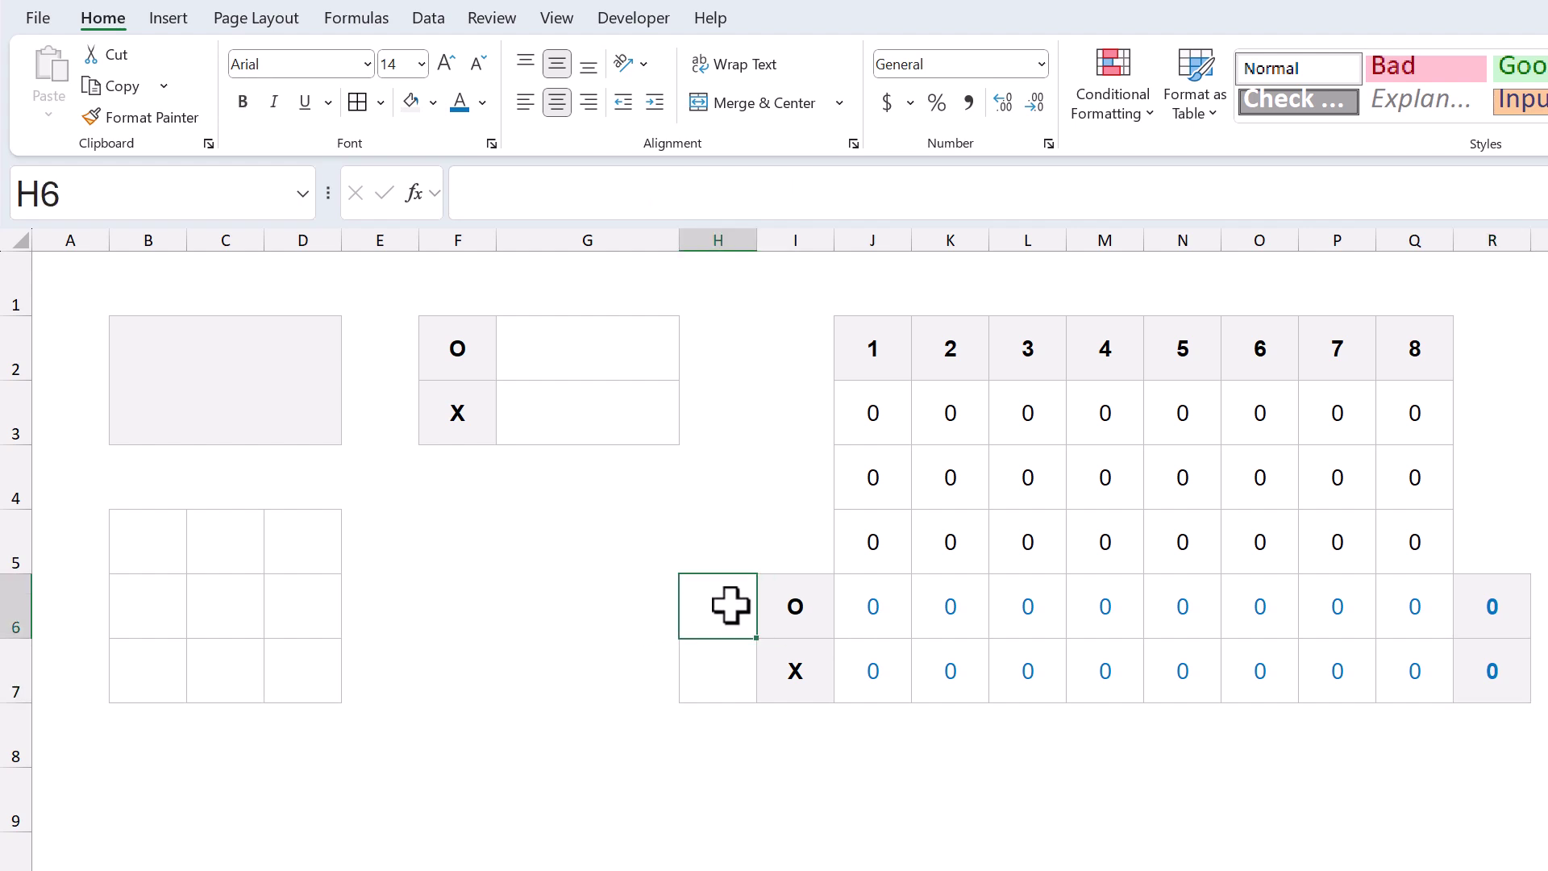
pyautogui.click(913, 200)
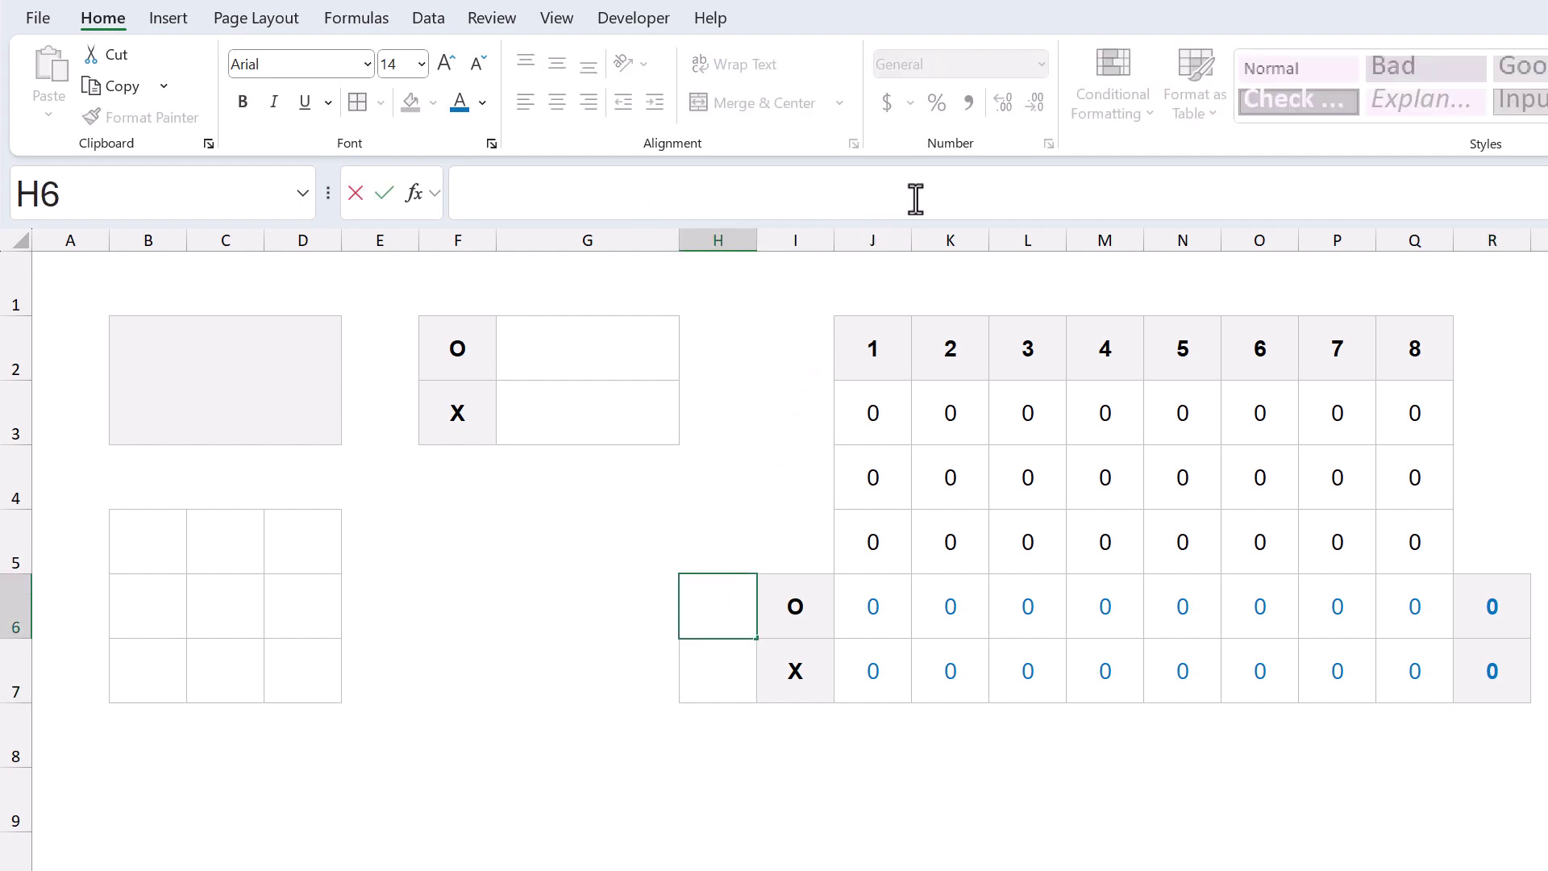
pyautogui.write('=countif')
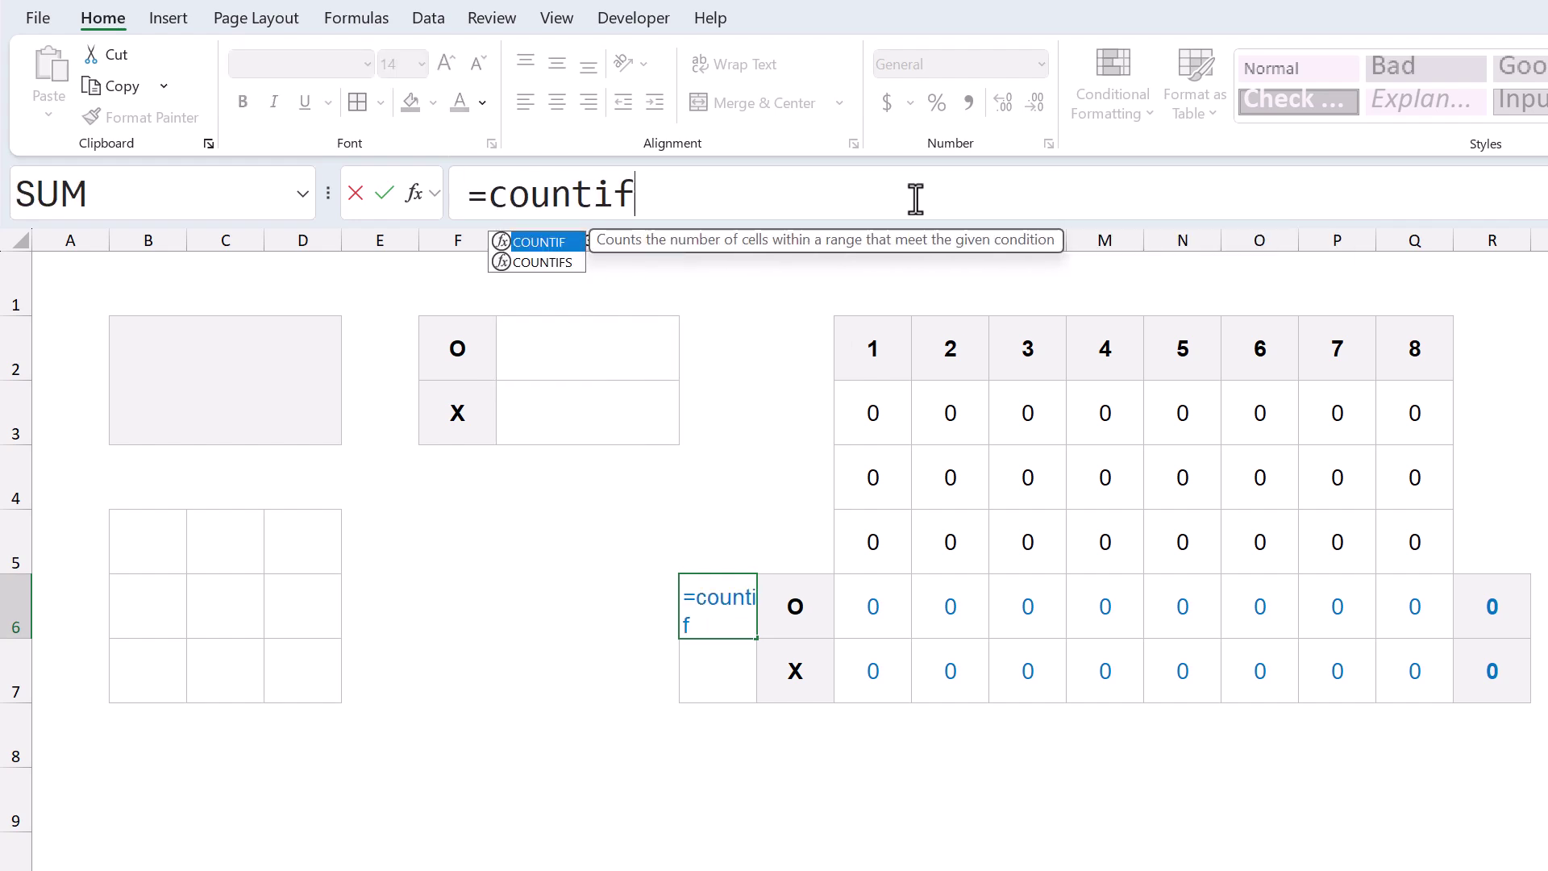
pyautogui.press('Tab')
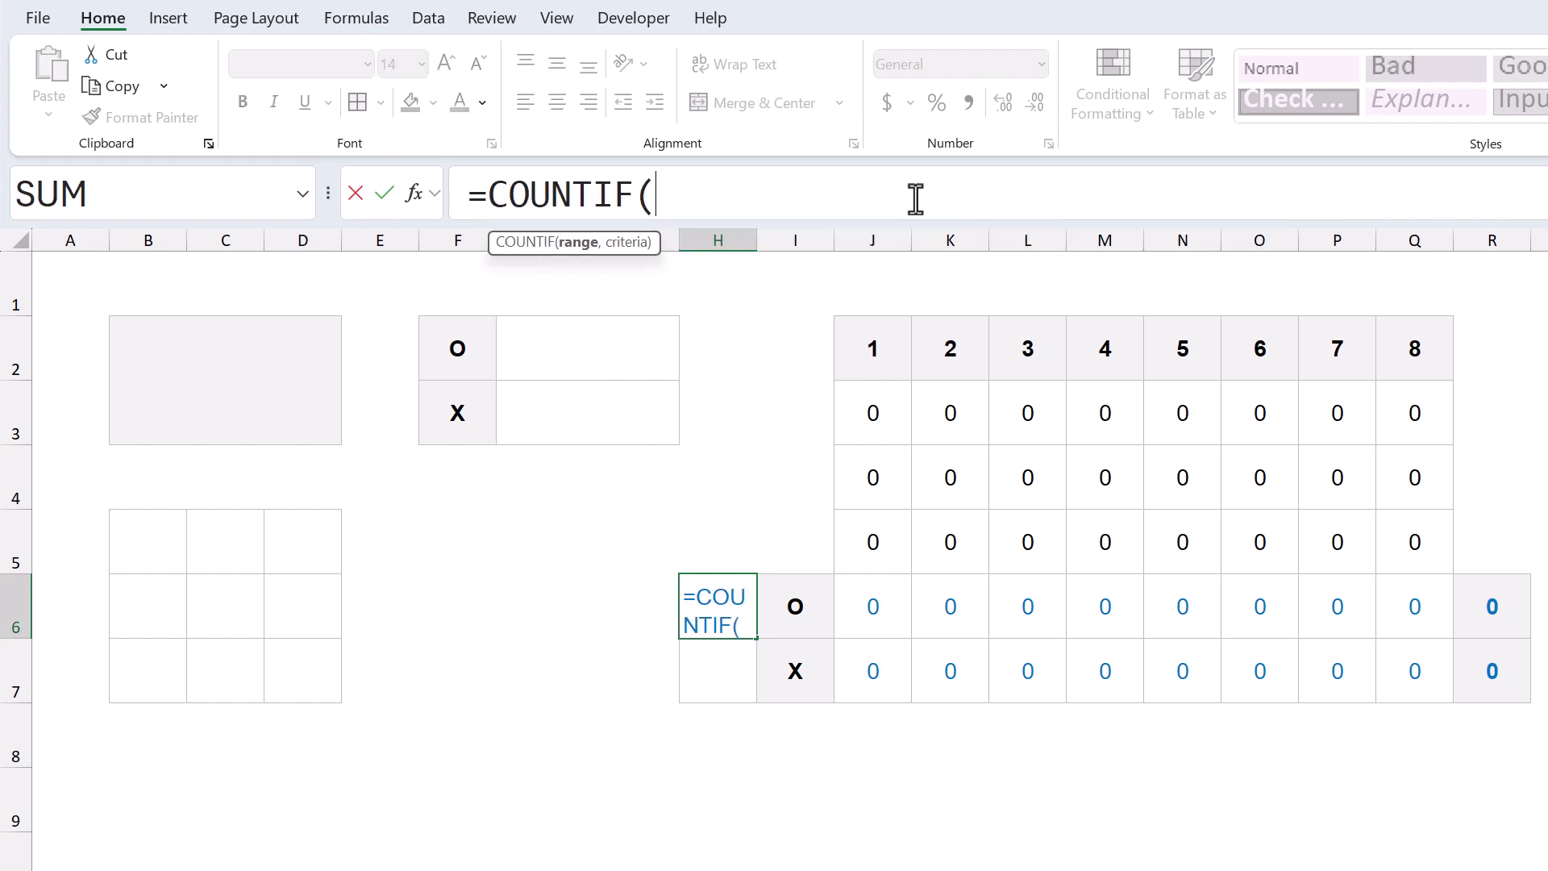
pyautogui.moveTo(152, 536); pyautogui.dragTo(302, 666)
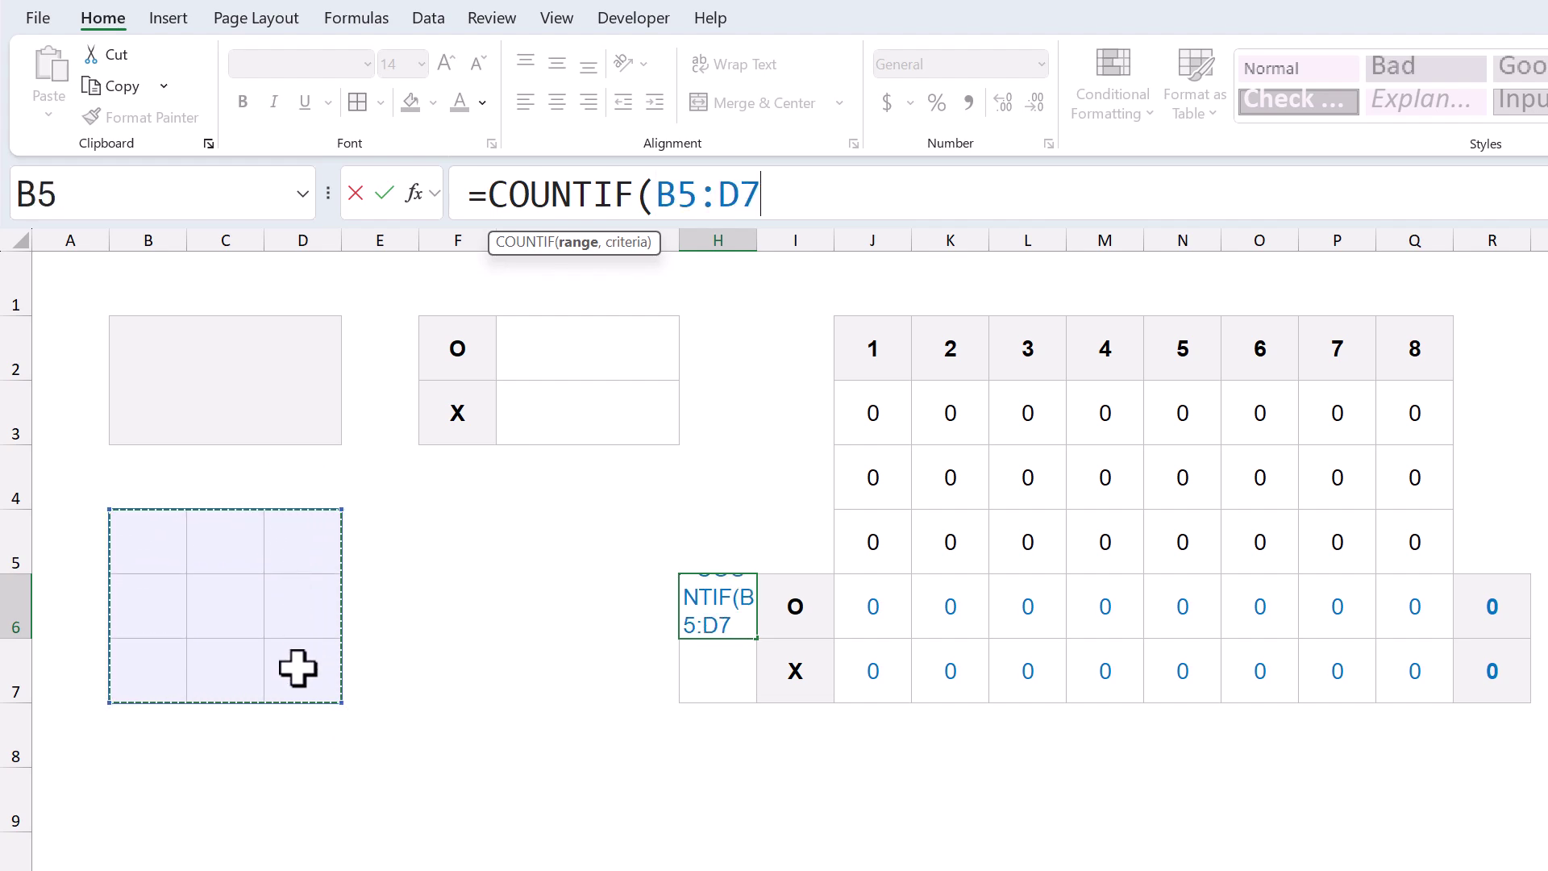
pyautogui.click(659, 196)
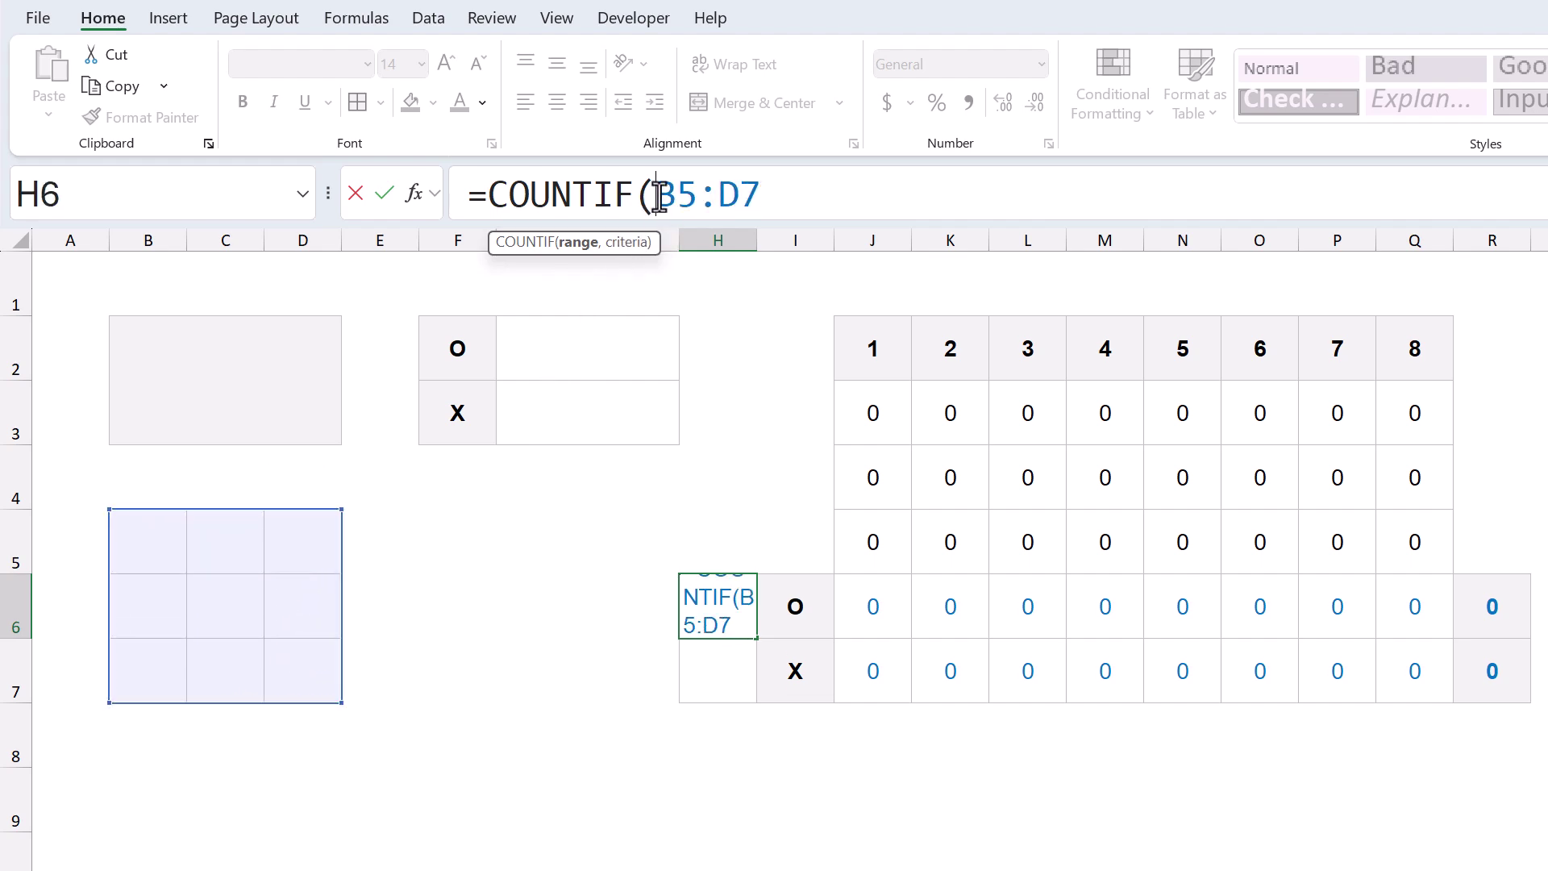
pyautogui.write('$')
pyautogui.click(698, 196)
pyautogui.write('$')
pyautogui.click(760, 196)
pyautogui.write('$')
pyautogui.click(802, 196)
pyautogui.write('$')
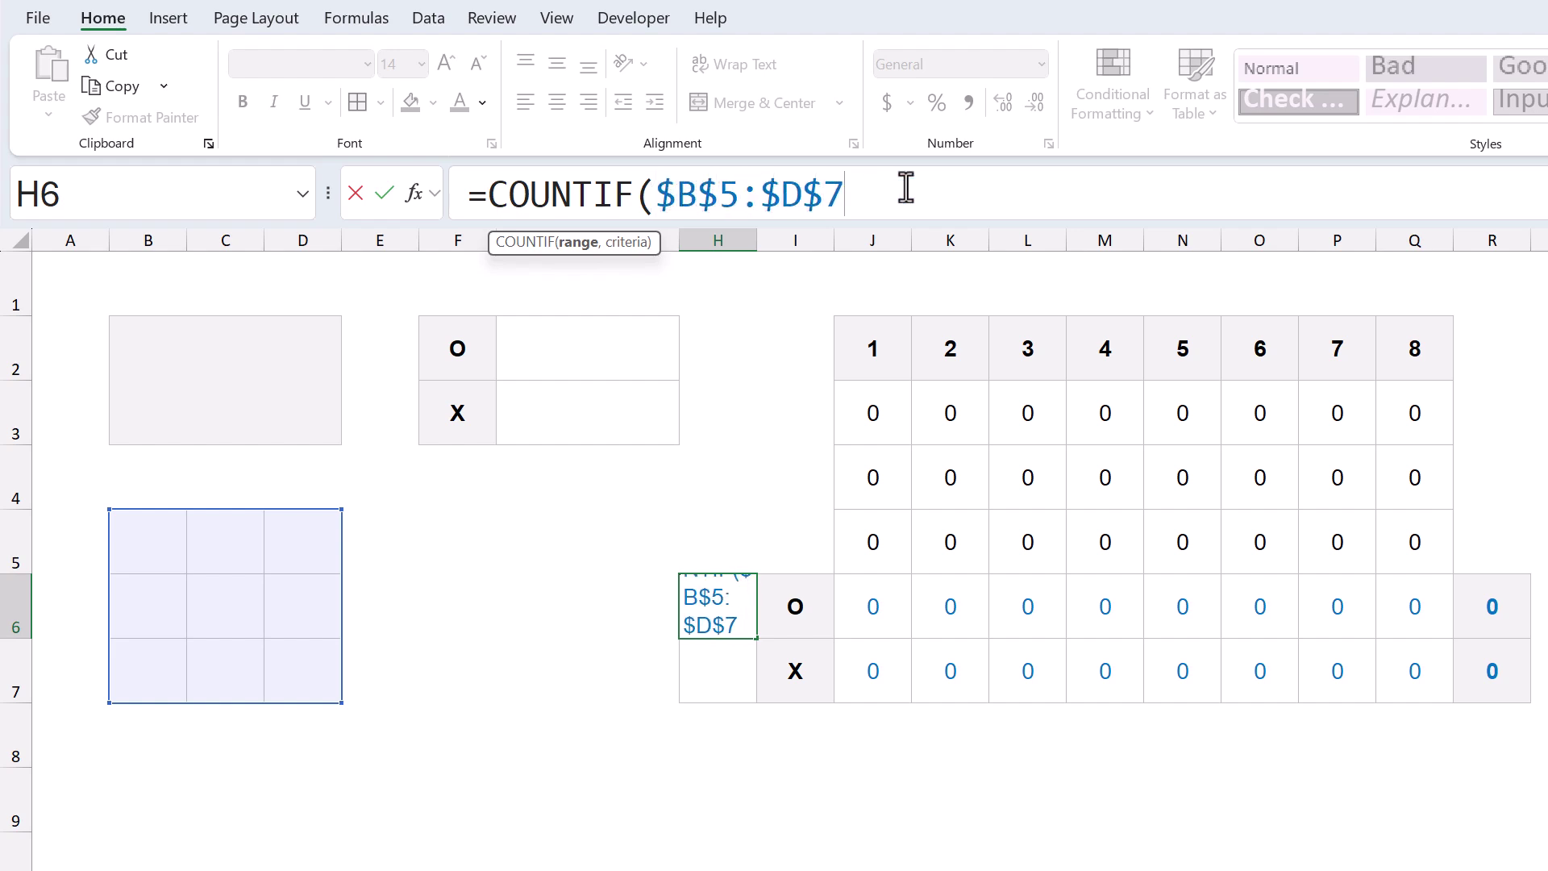
pyautogui.write(',I6')
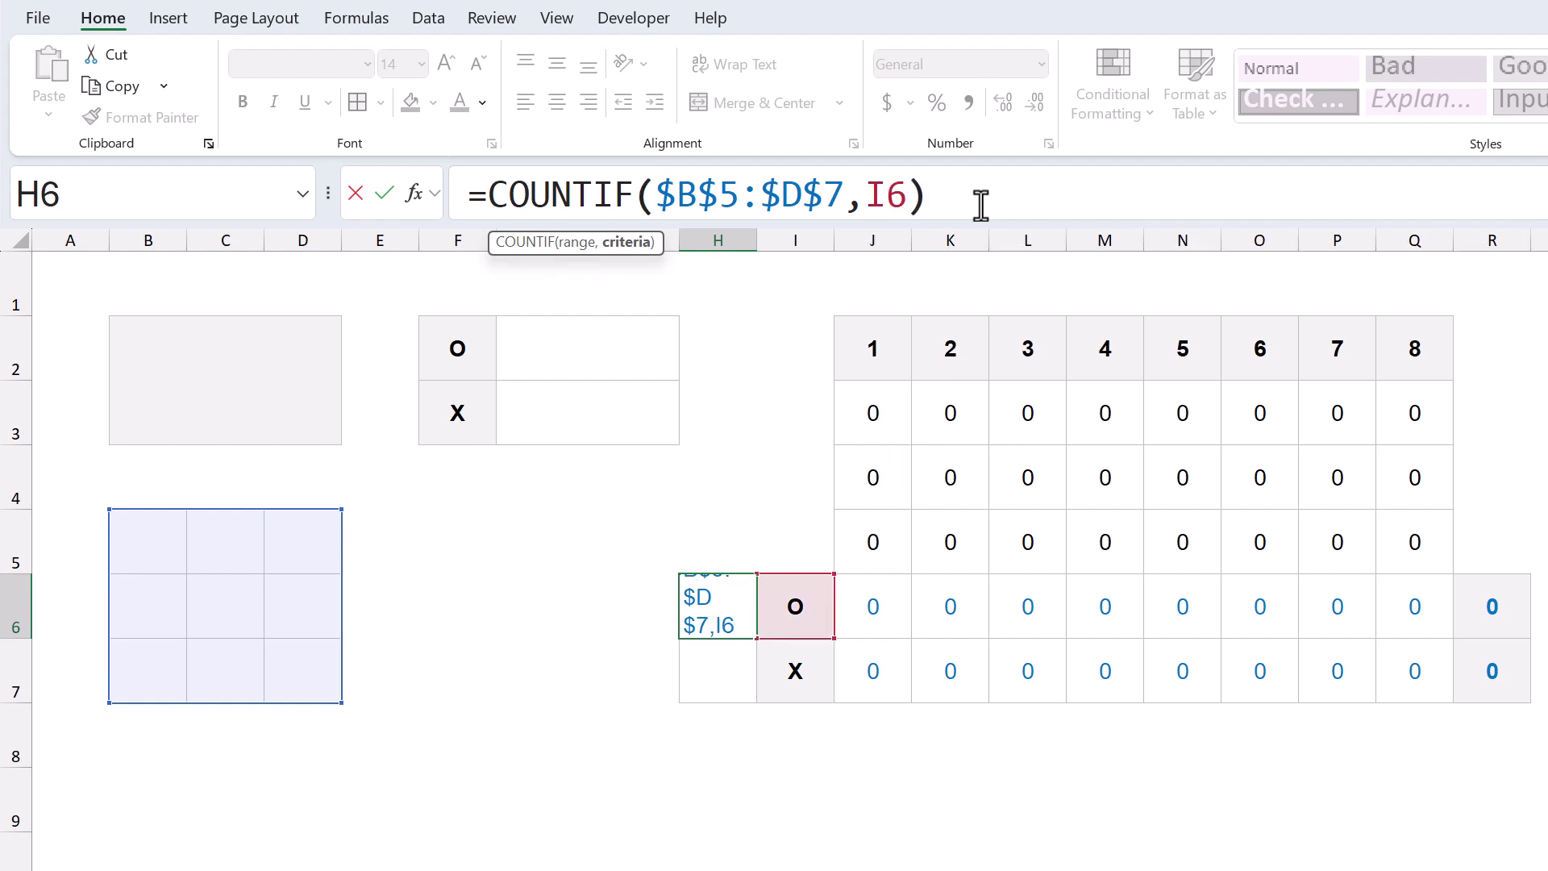
pyautogui.write(')')
pyautogui.press('Return')
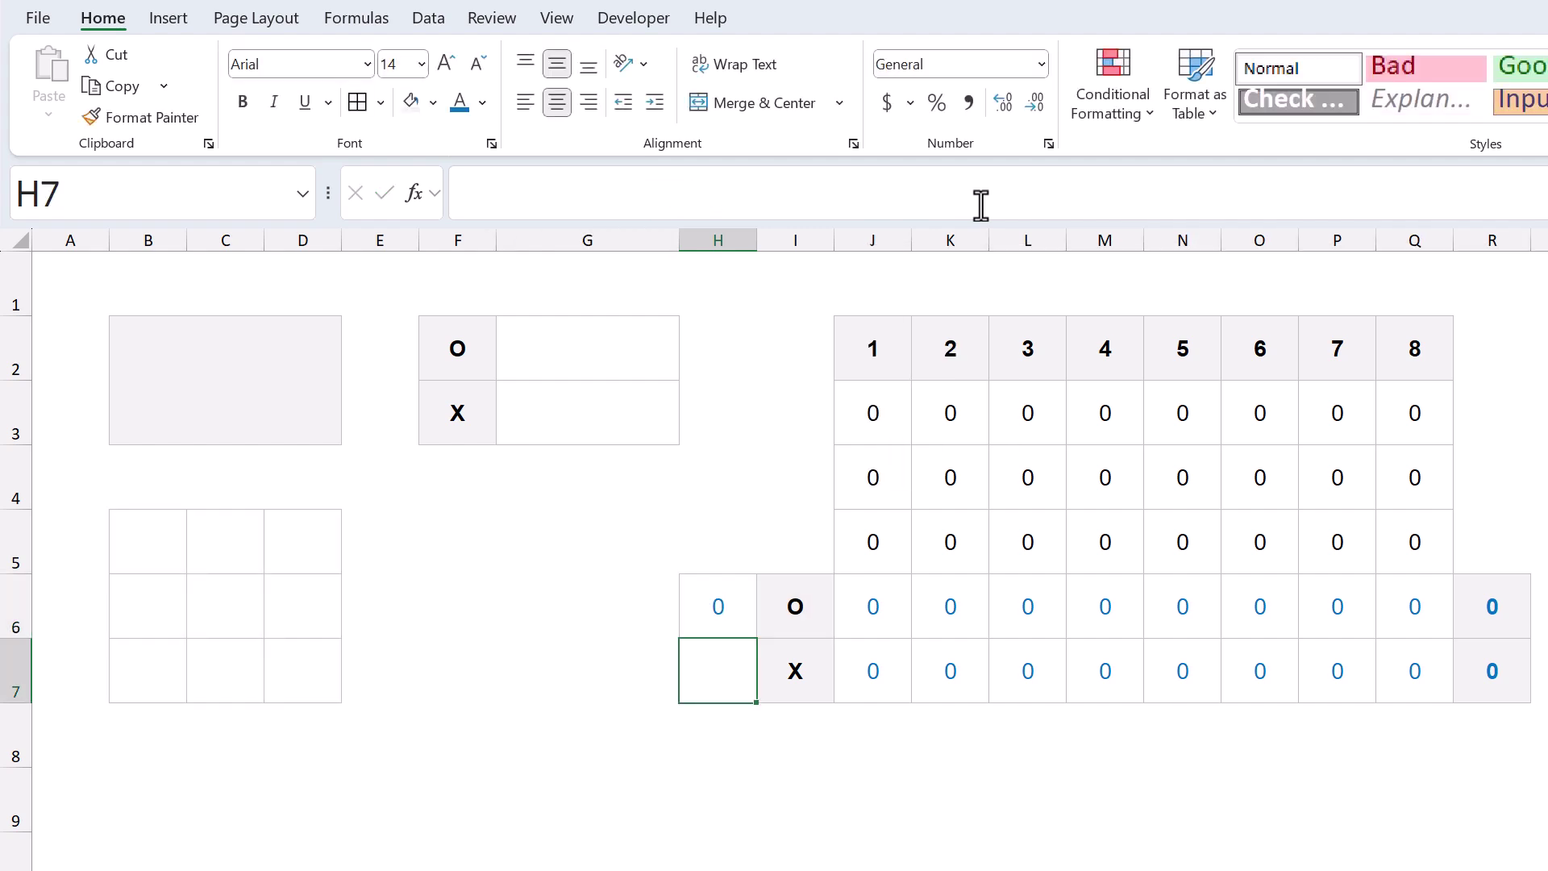
pyautogui.click(740, 609)
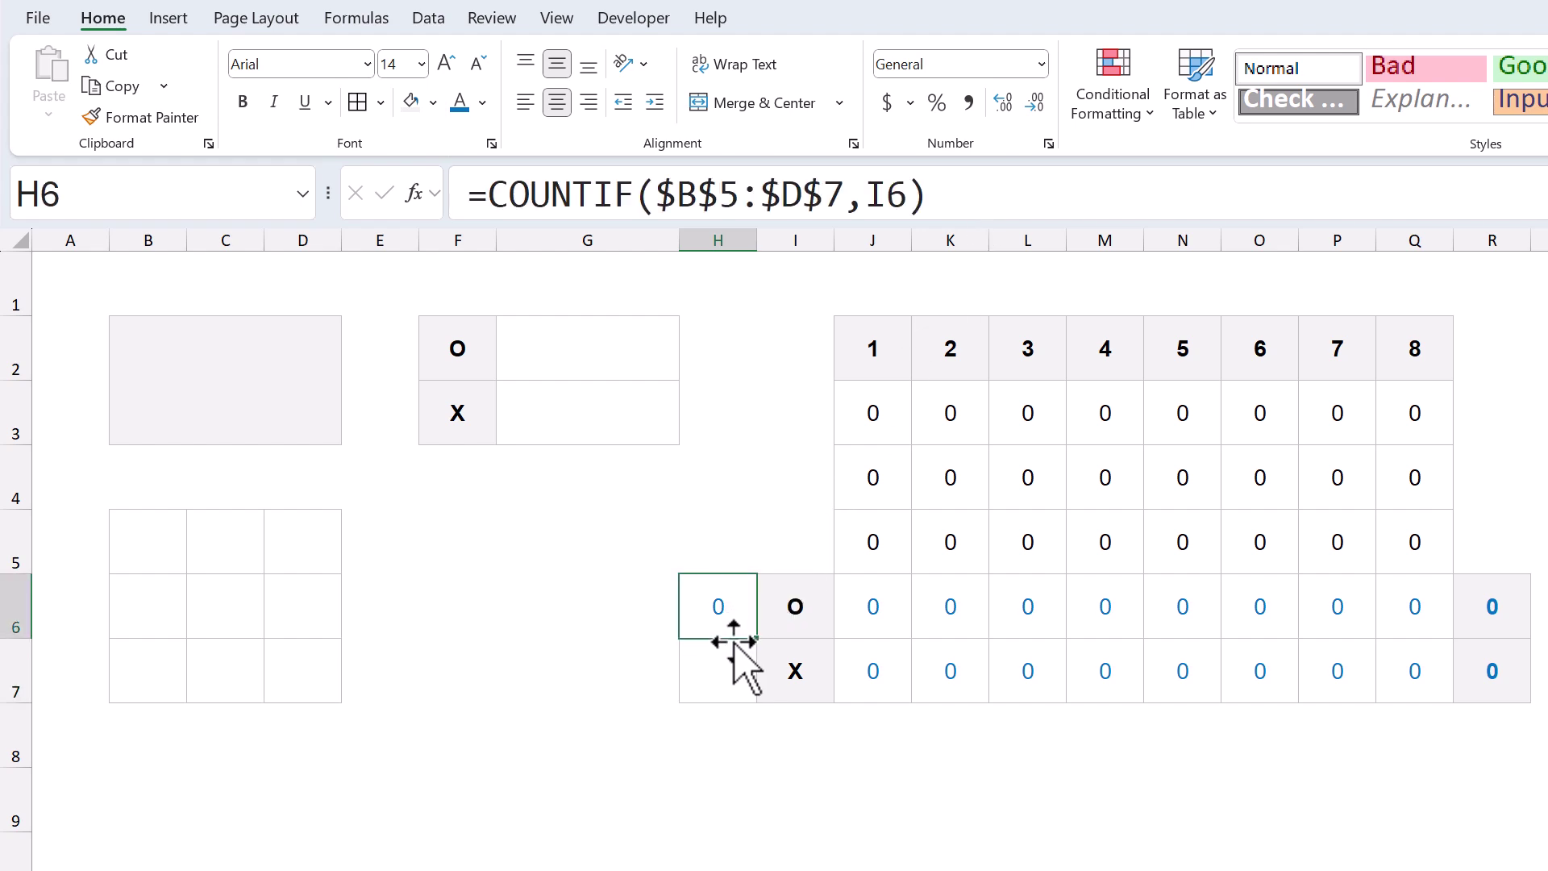
pyautogui.moveTo(761, 643); pyautogui.dragTo(766, 688)
# - Check H7's formula, then select B2 and enlarge the formula bar to several lines
pyautogui.click(732, 675)
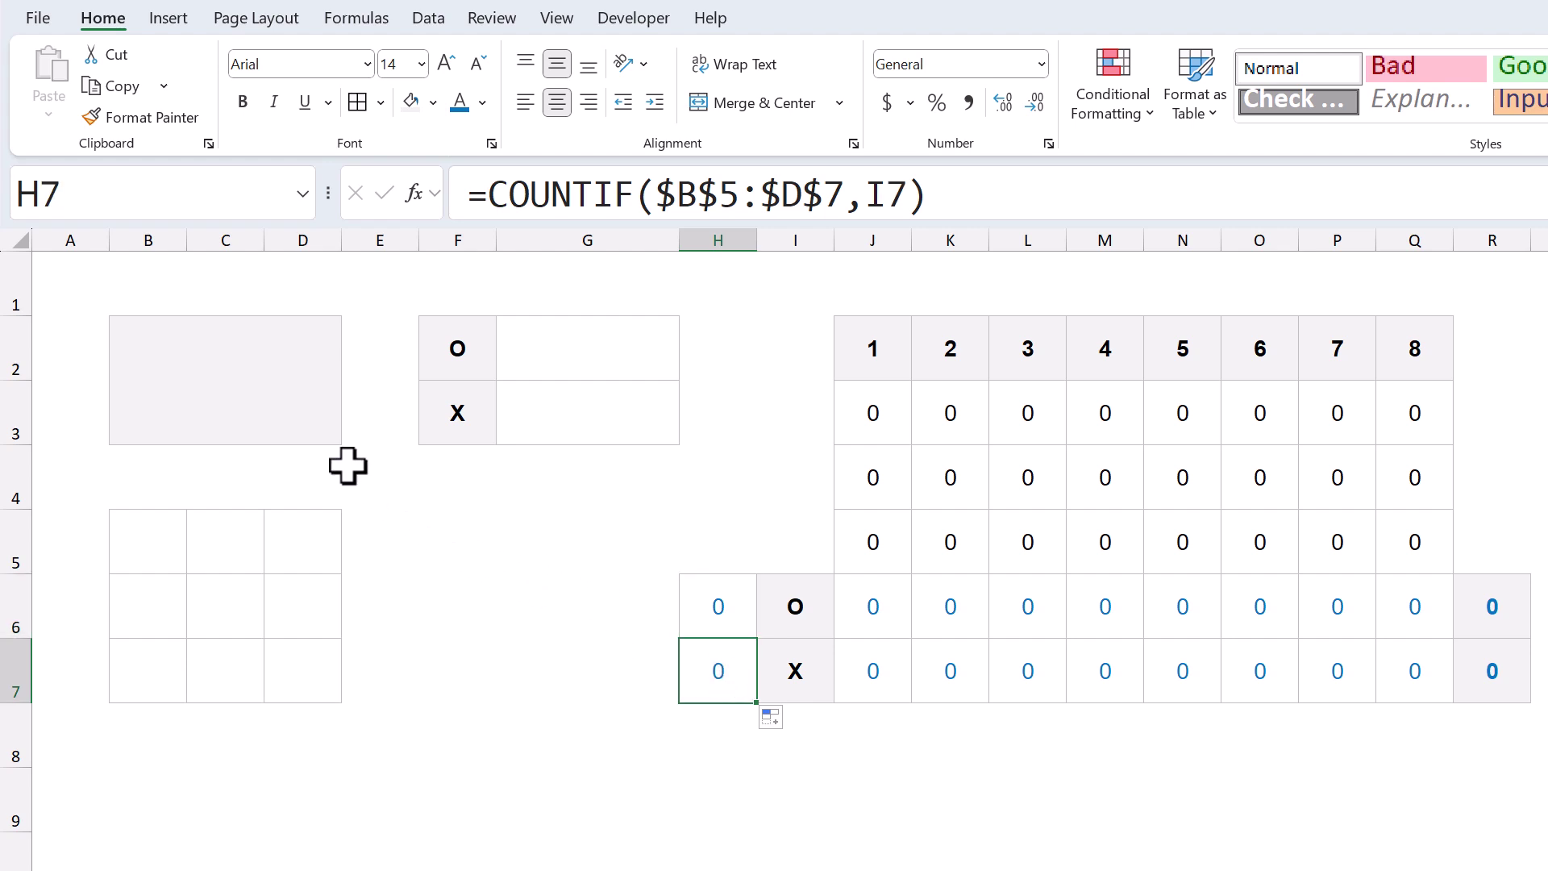
pyautogui.click(246, 379)
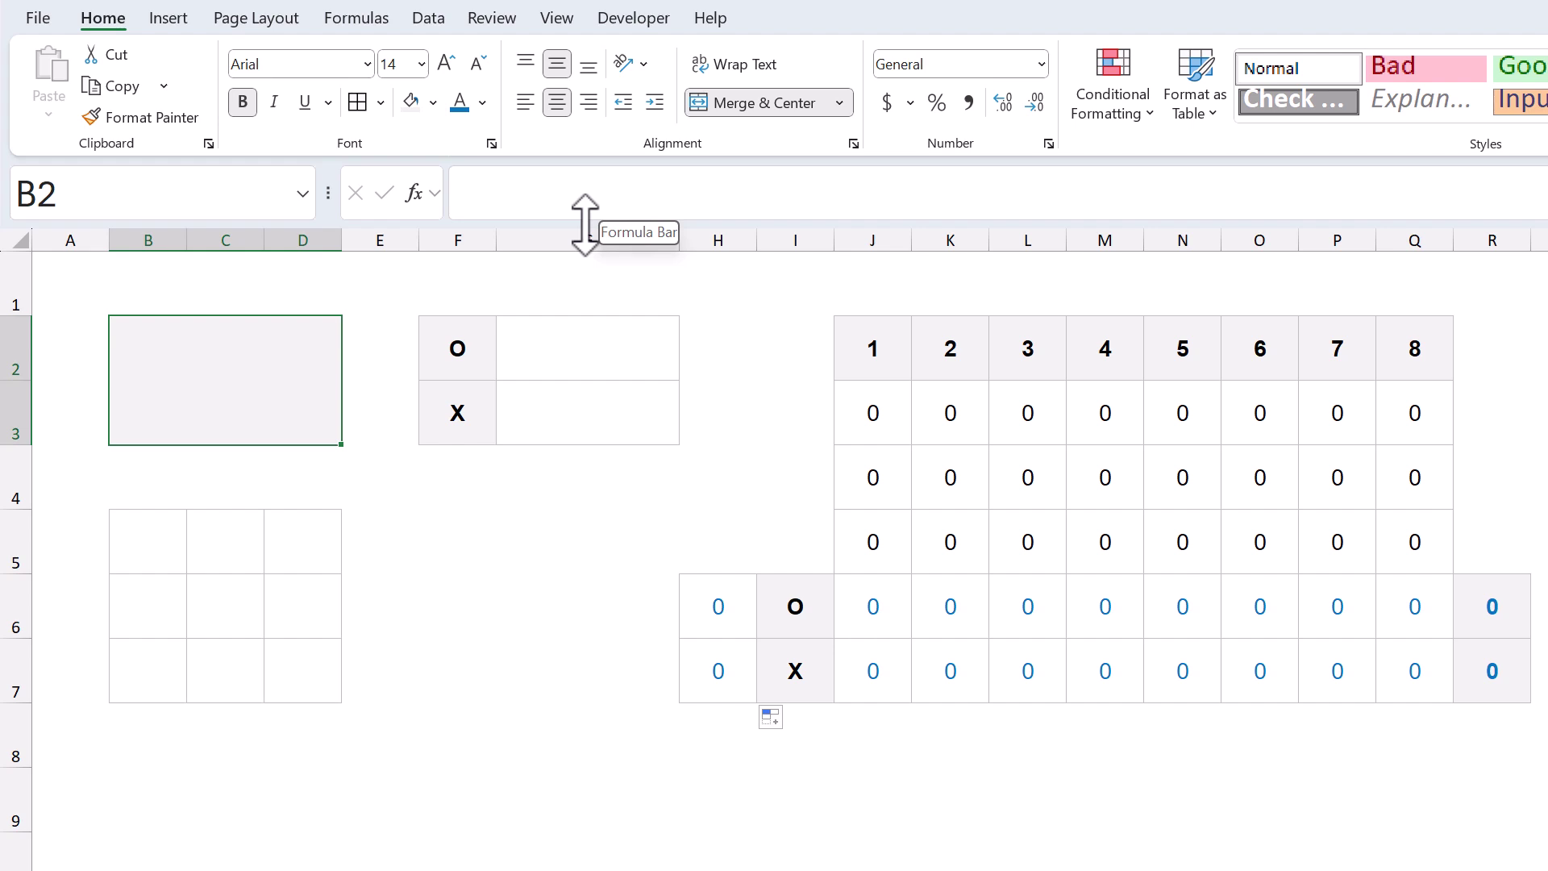
pyautogui.moveTo(585, 225); pyautogui.dragTo(578, 404)
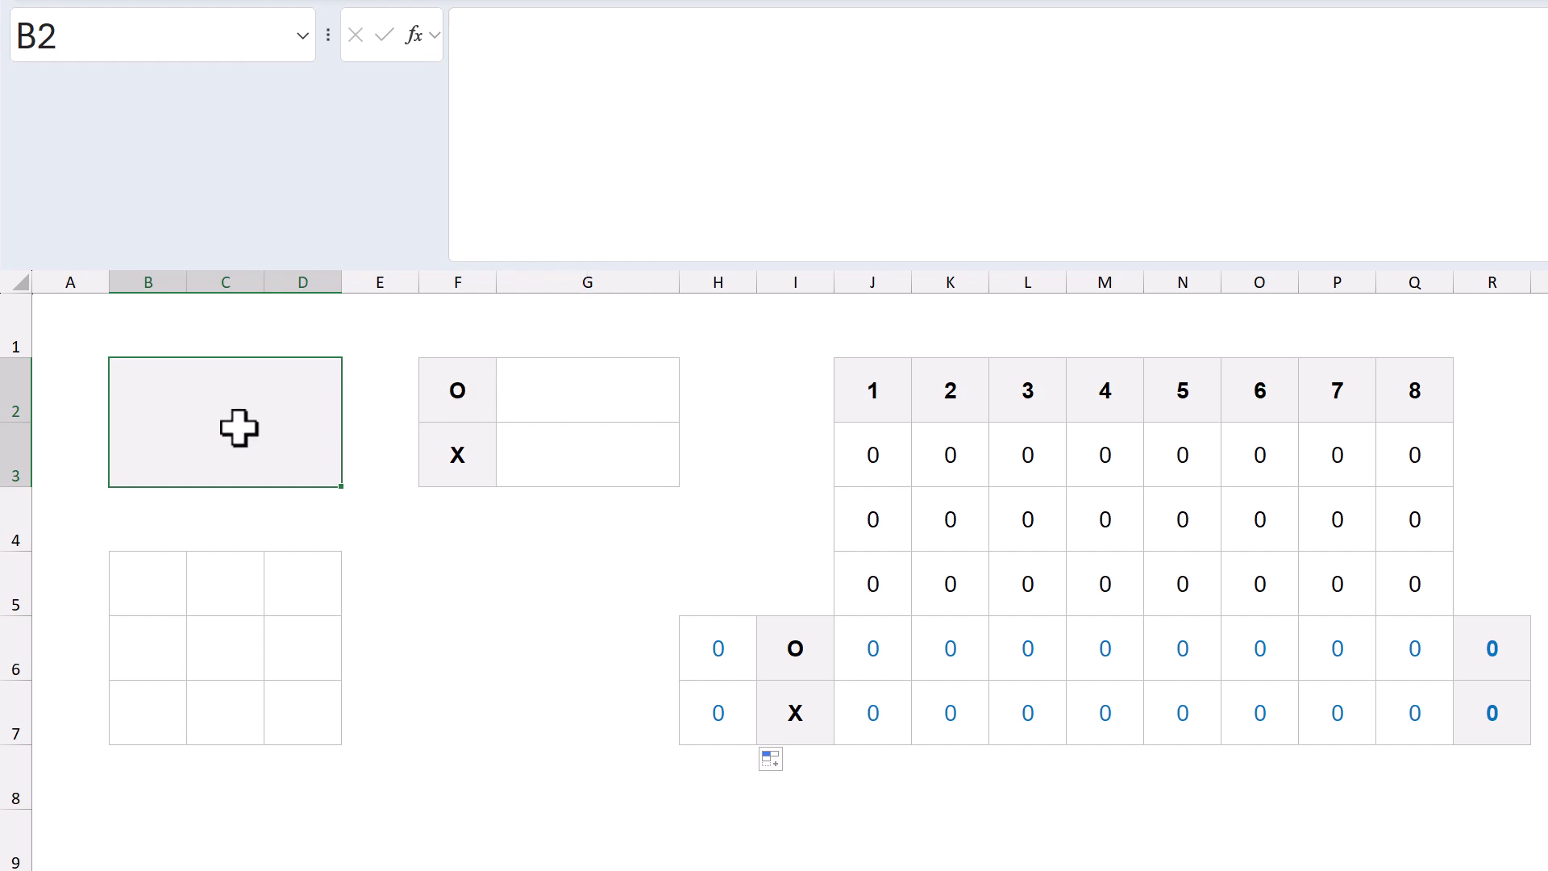
# - Paste the prepared multi-line IFS status formula into B2's formula bar
pyautogui.click(1501, 238)
pyautogui.write('=IFS(OR(ISBLANK(G2:G3)),"Enter two names", COUNTA(B5:D7)=0,G2&" goes first", SUM(R6:R7)>0,LOOKUP(1,R6:R7,G2:G3)&" wins!", COUNTA(B5:D7)=9,"It\'s a tie.", H6>H7,G3&" is next",1,G2&" is next")')
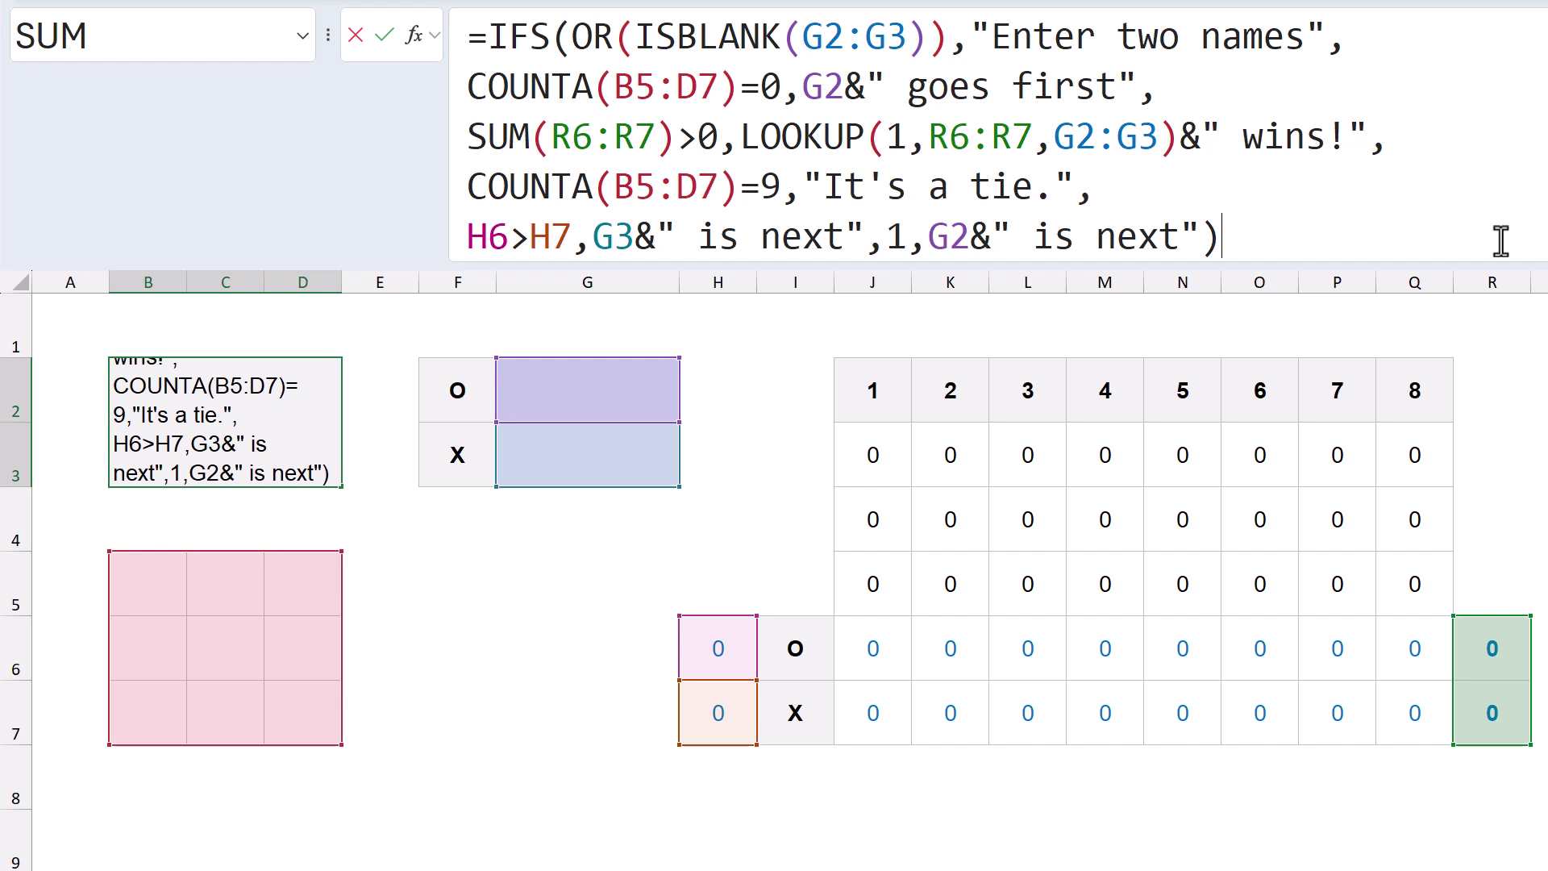
# - Commit B2's IFS formula, hide helper columns H through R, and collapse the formula bar
pyautogui.press('Return')
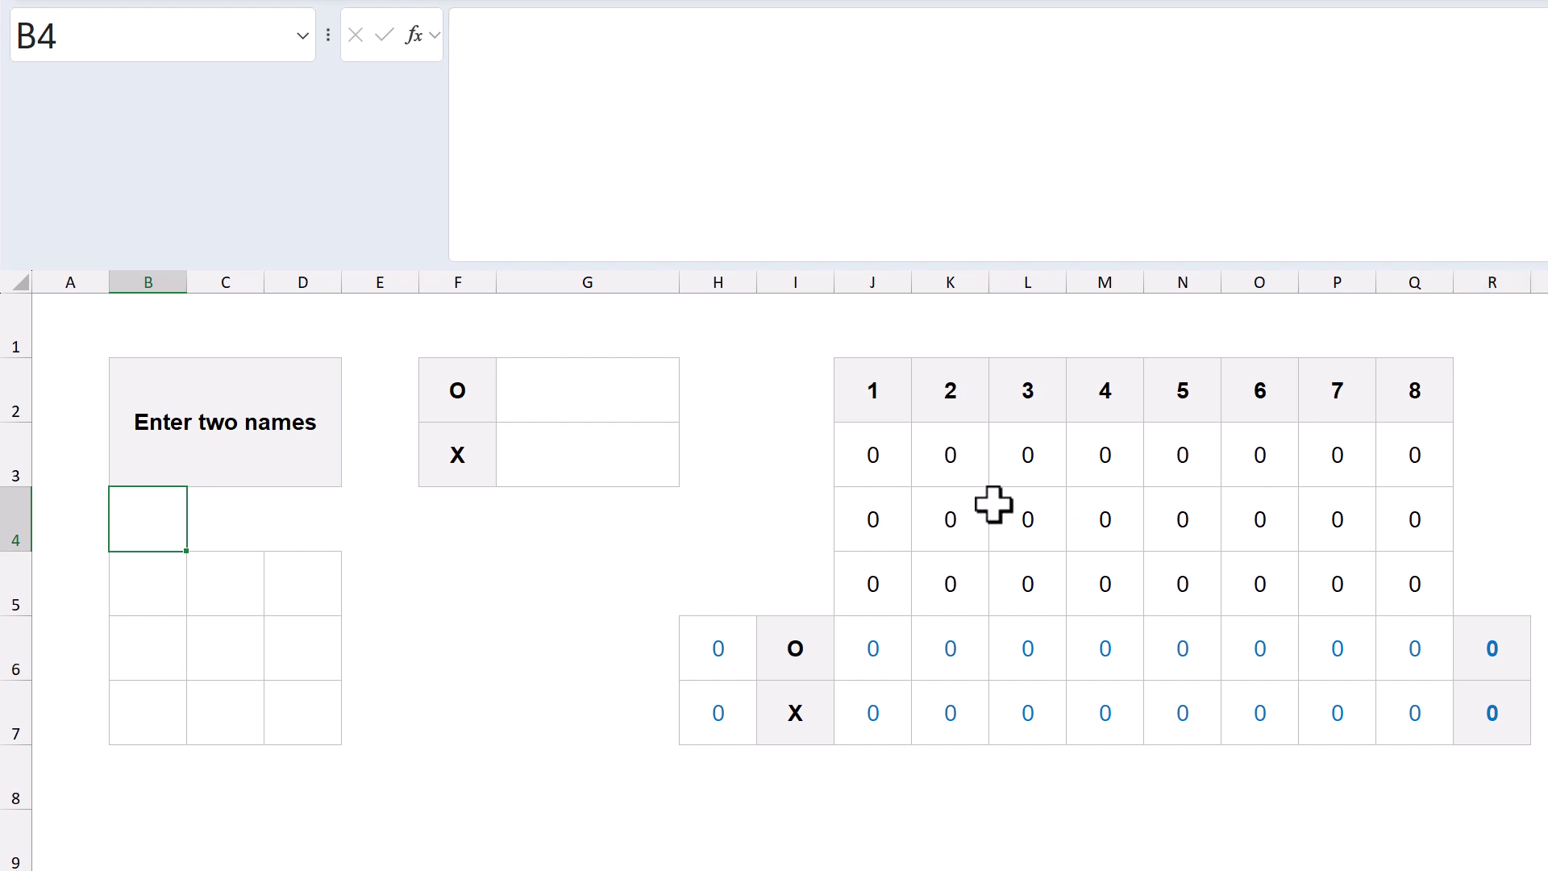
pyautogui.moveTo(718, 282); pyautogui.dragTo(1501, 291)
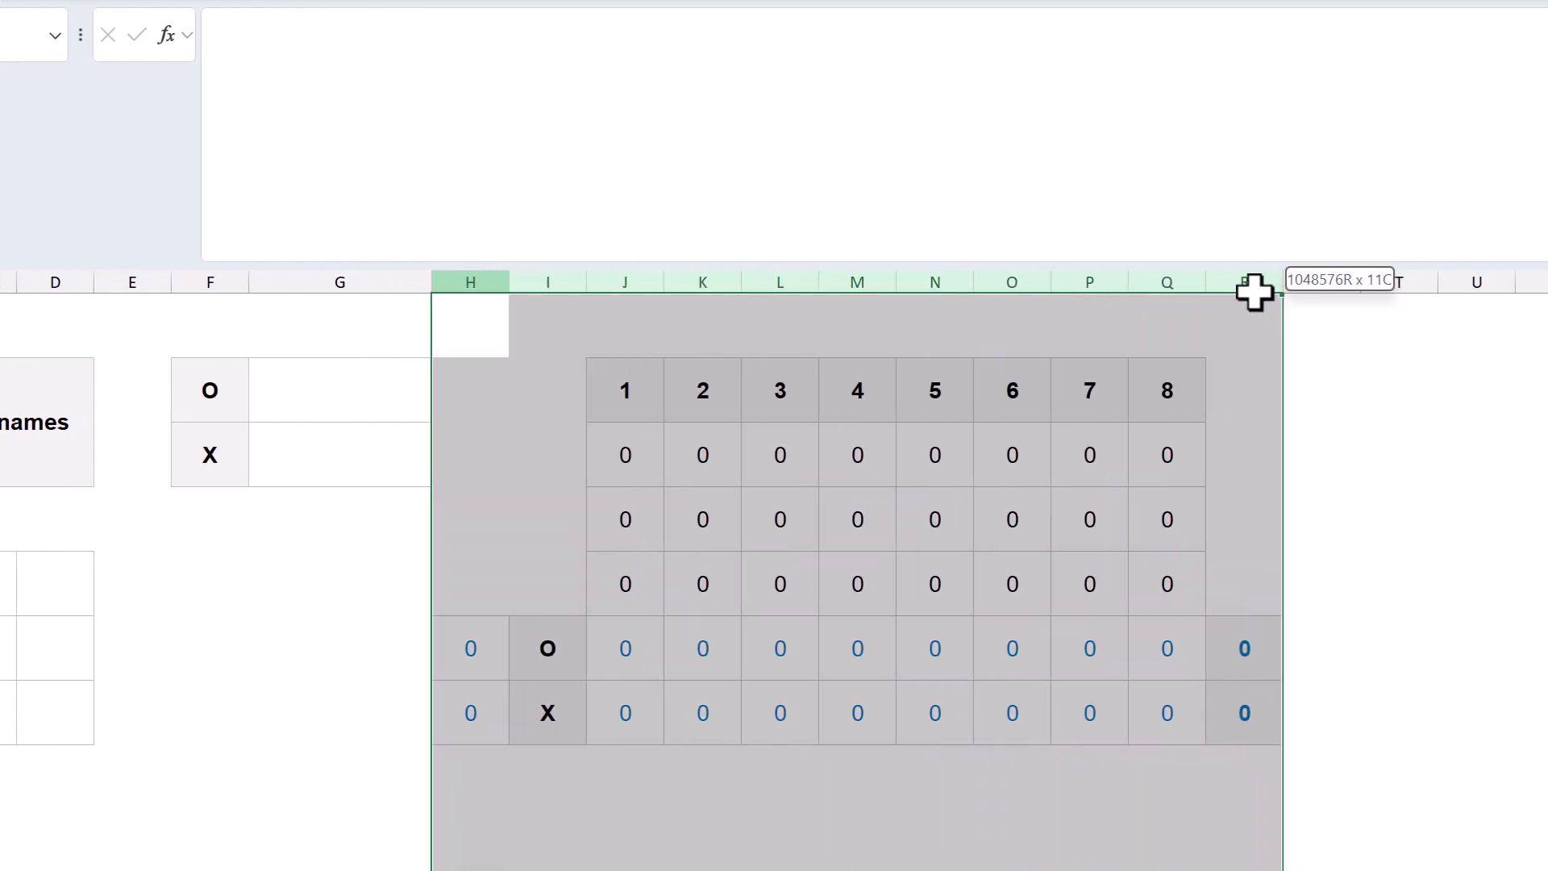
pyautogui.moveTo(1253, 292); pyautogui.dragTo(1252, 284)
pyautogui.rightClick(1252, 283)
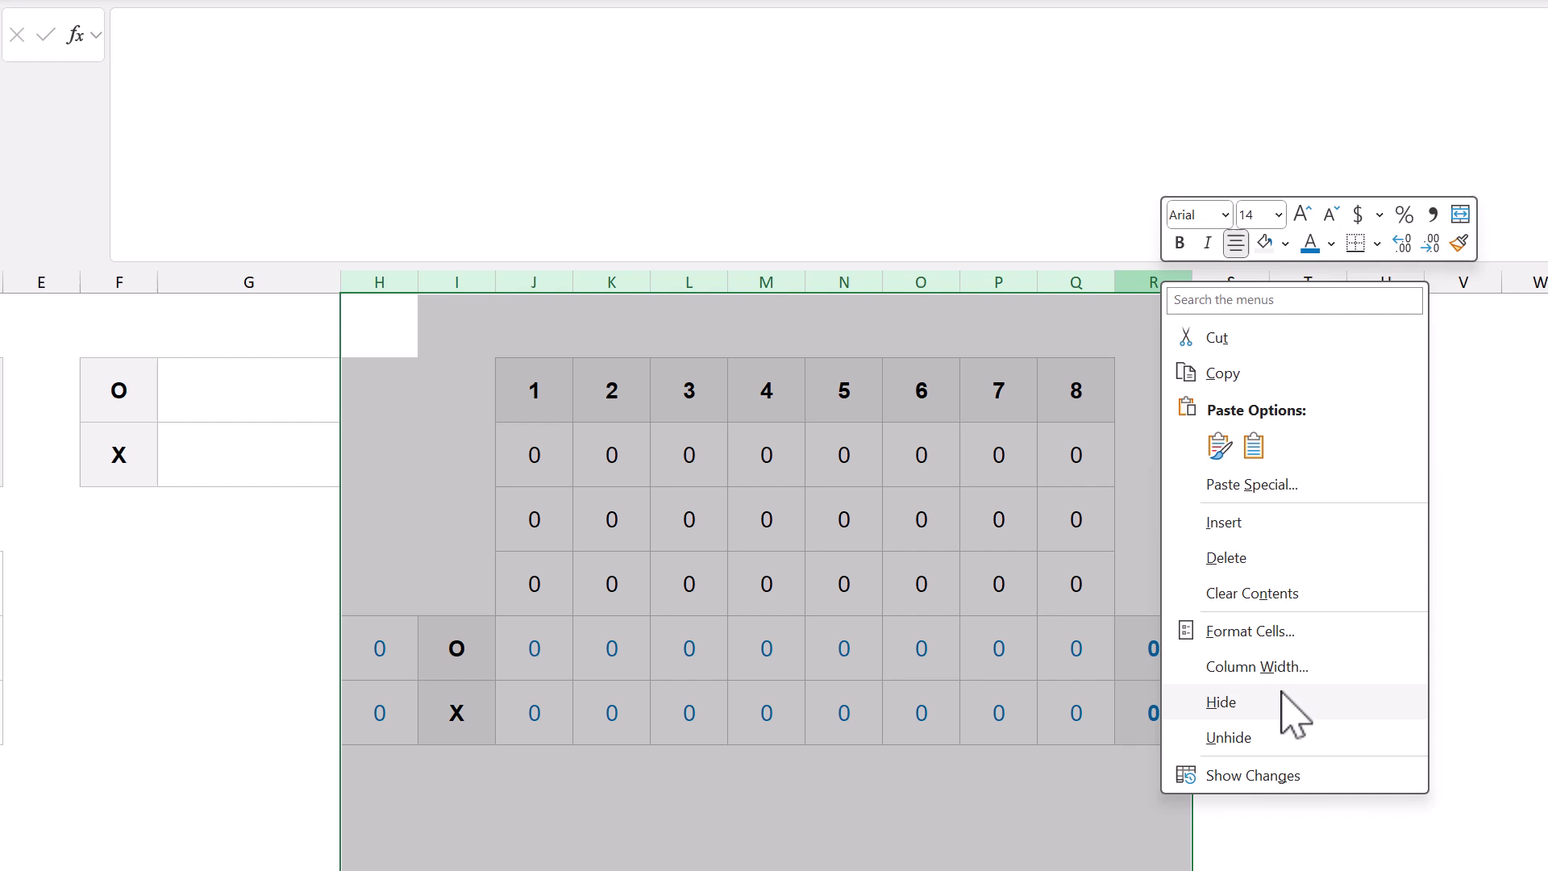
pyautogui.click(1282, 698)
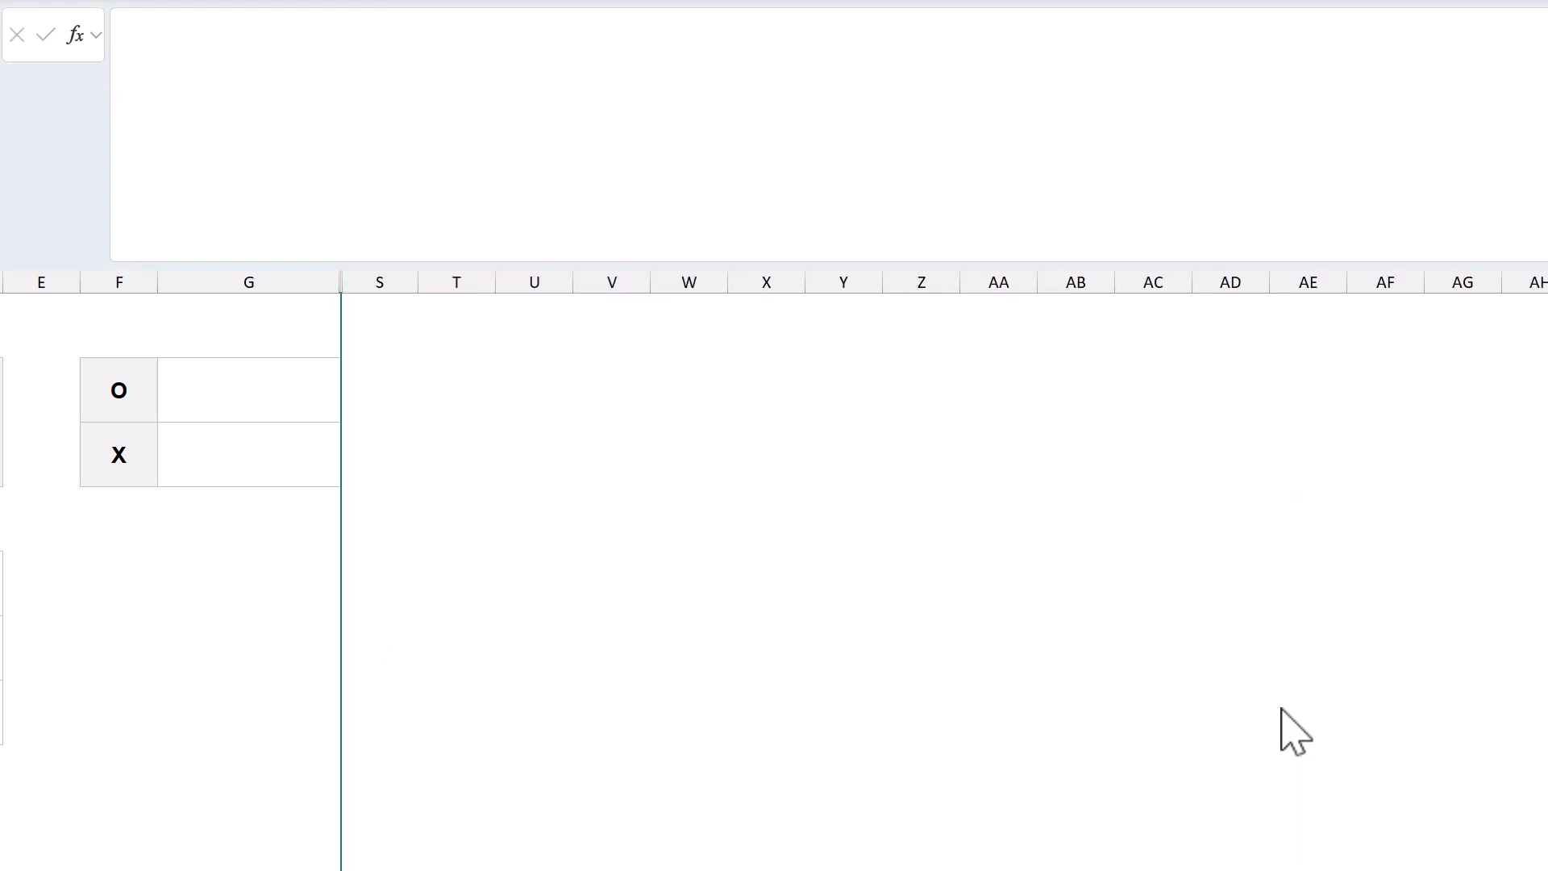
pyautogui.click(1148, 577)
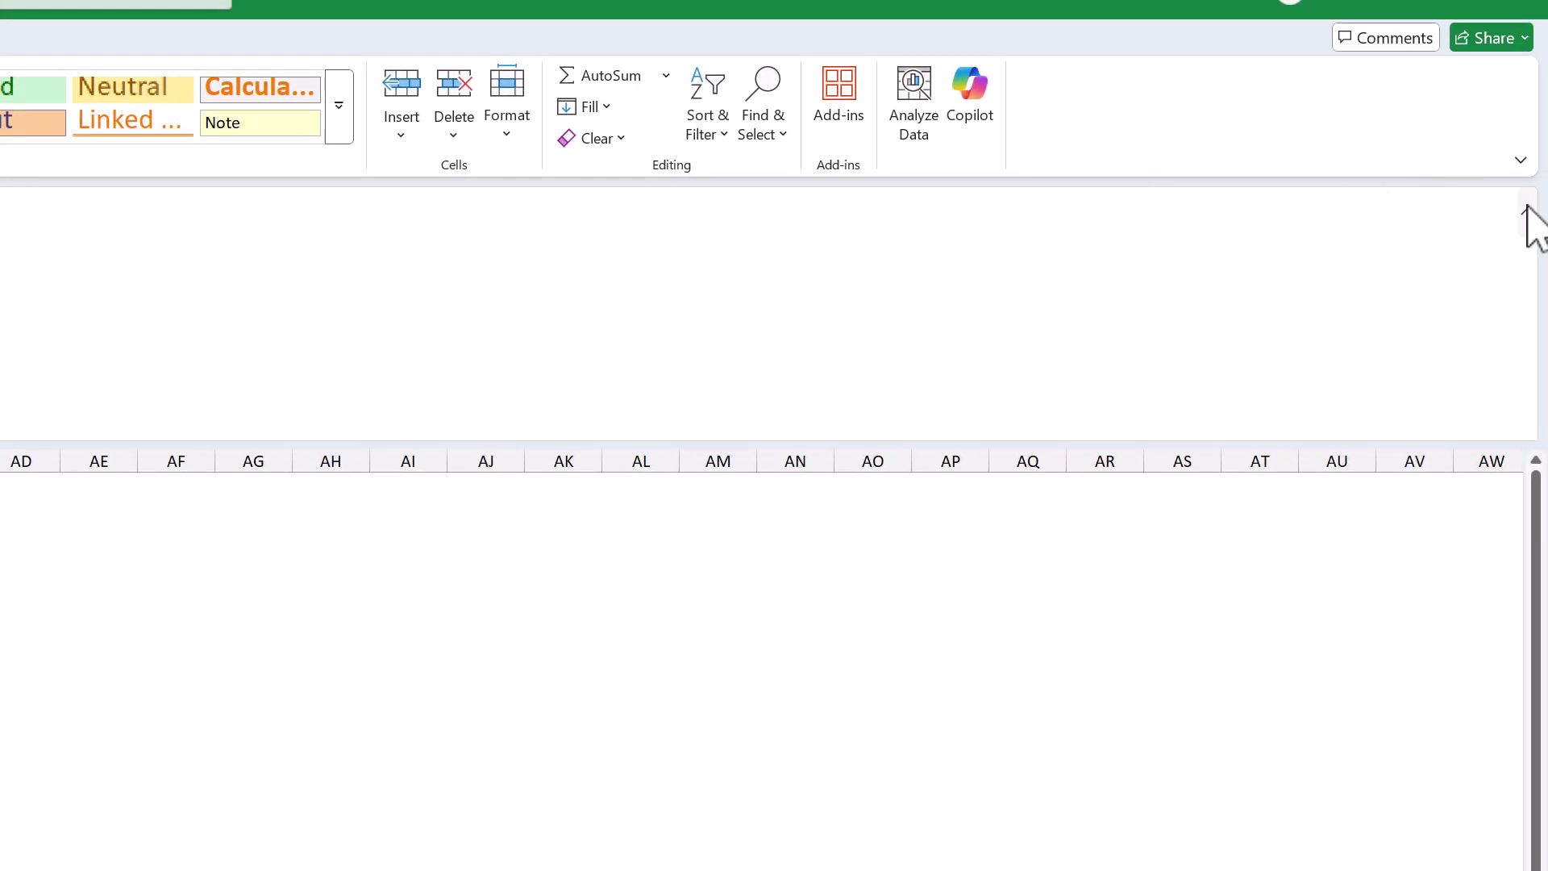
pyautogui.click(1547, 206)
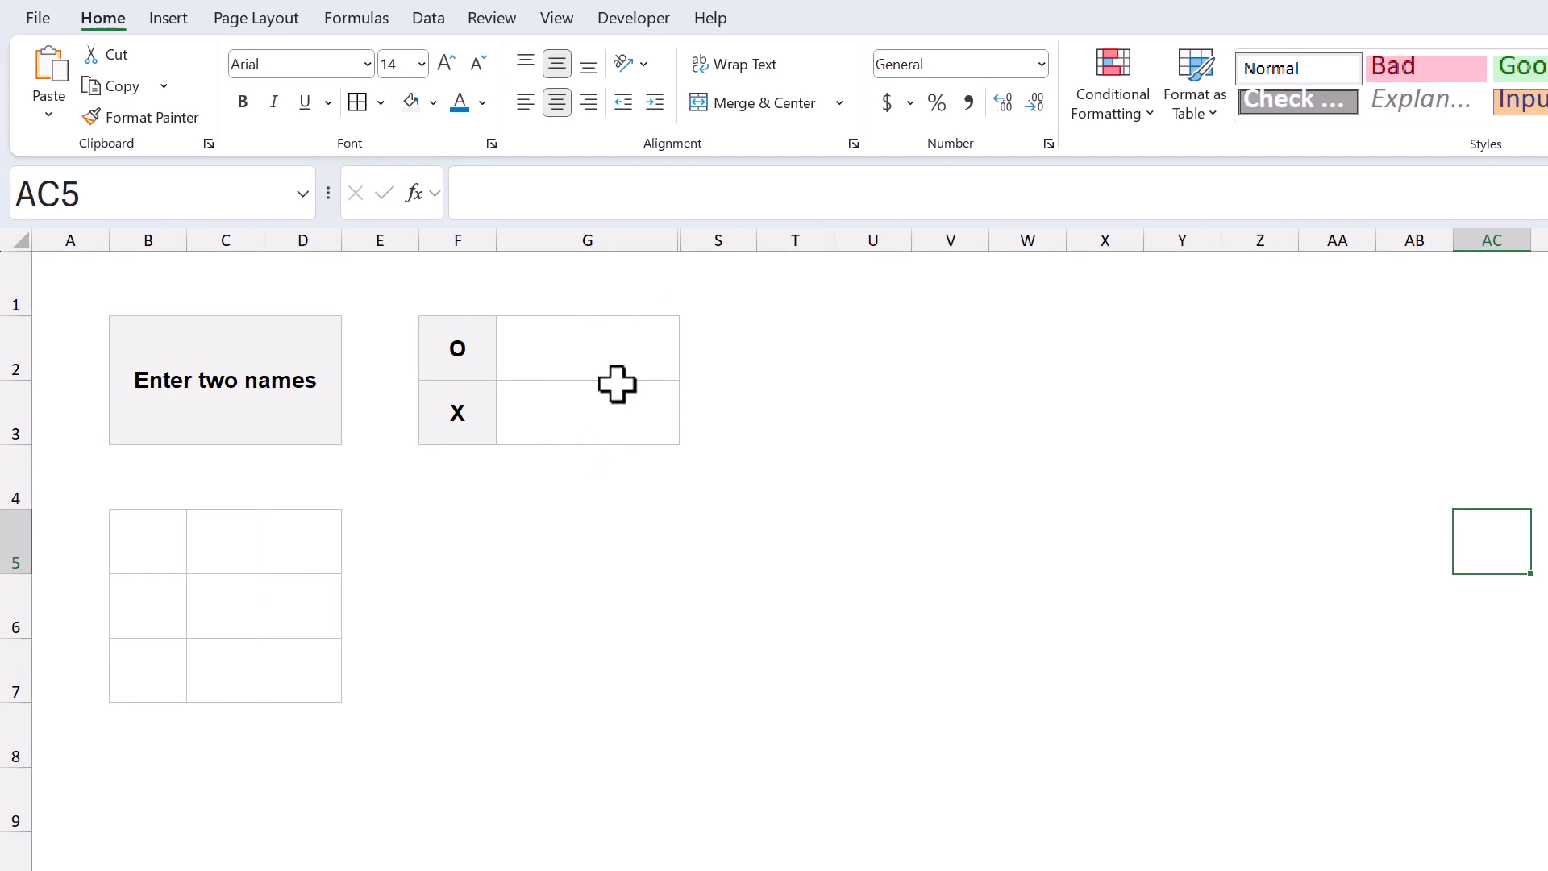
# - Enter the O and X players' names in G2 and G3
pyautogui.click(625, 355)
pyautogui.write('Ryan')
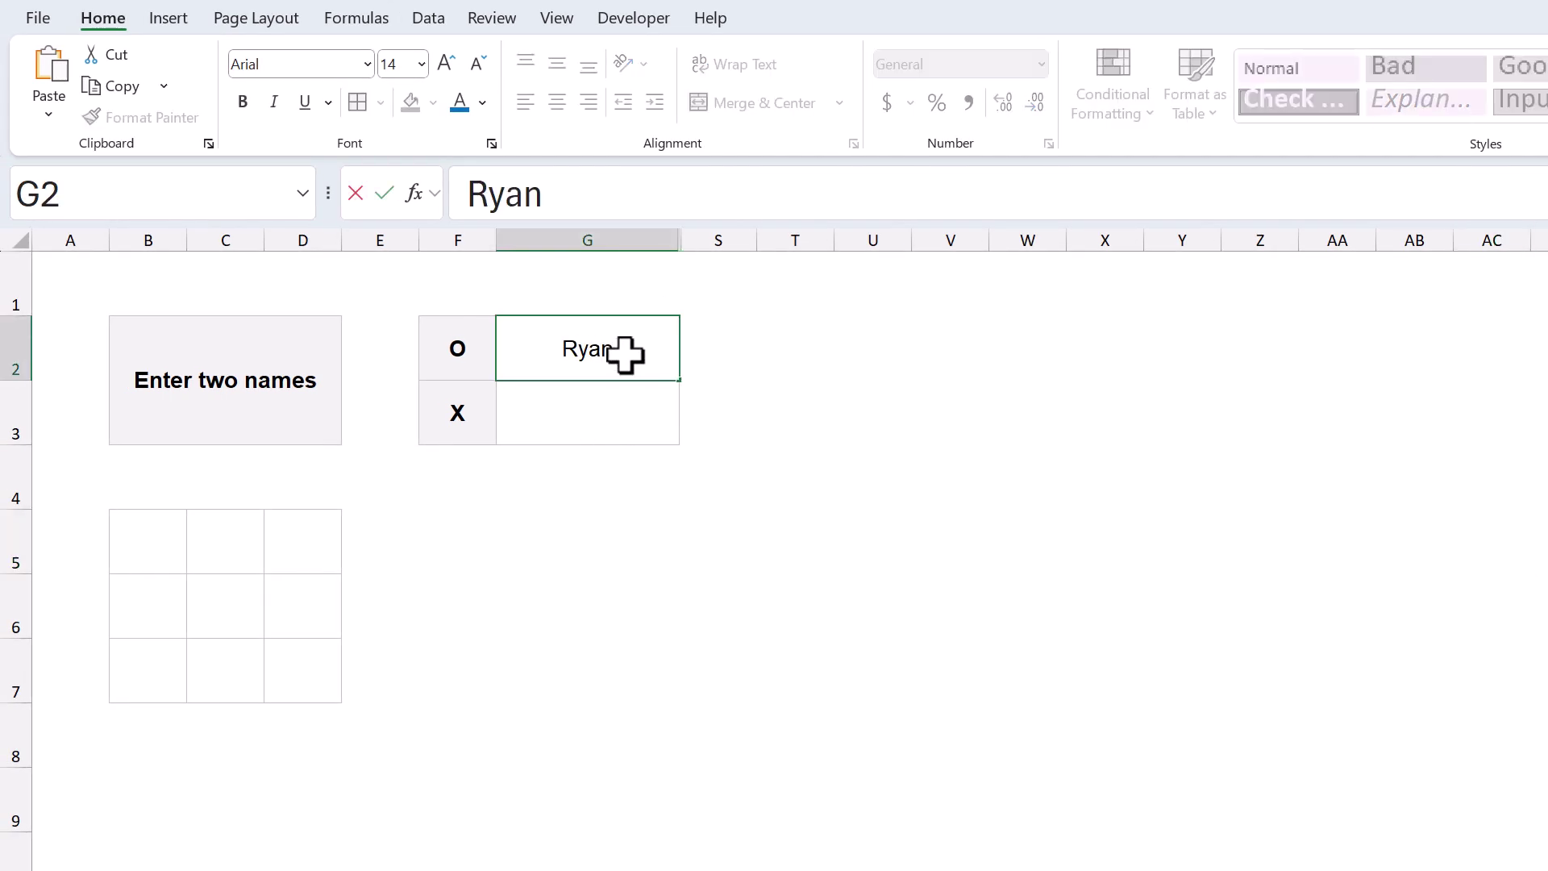
pyautogui.press('Return')
pyautogui.write('Meagan')
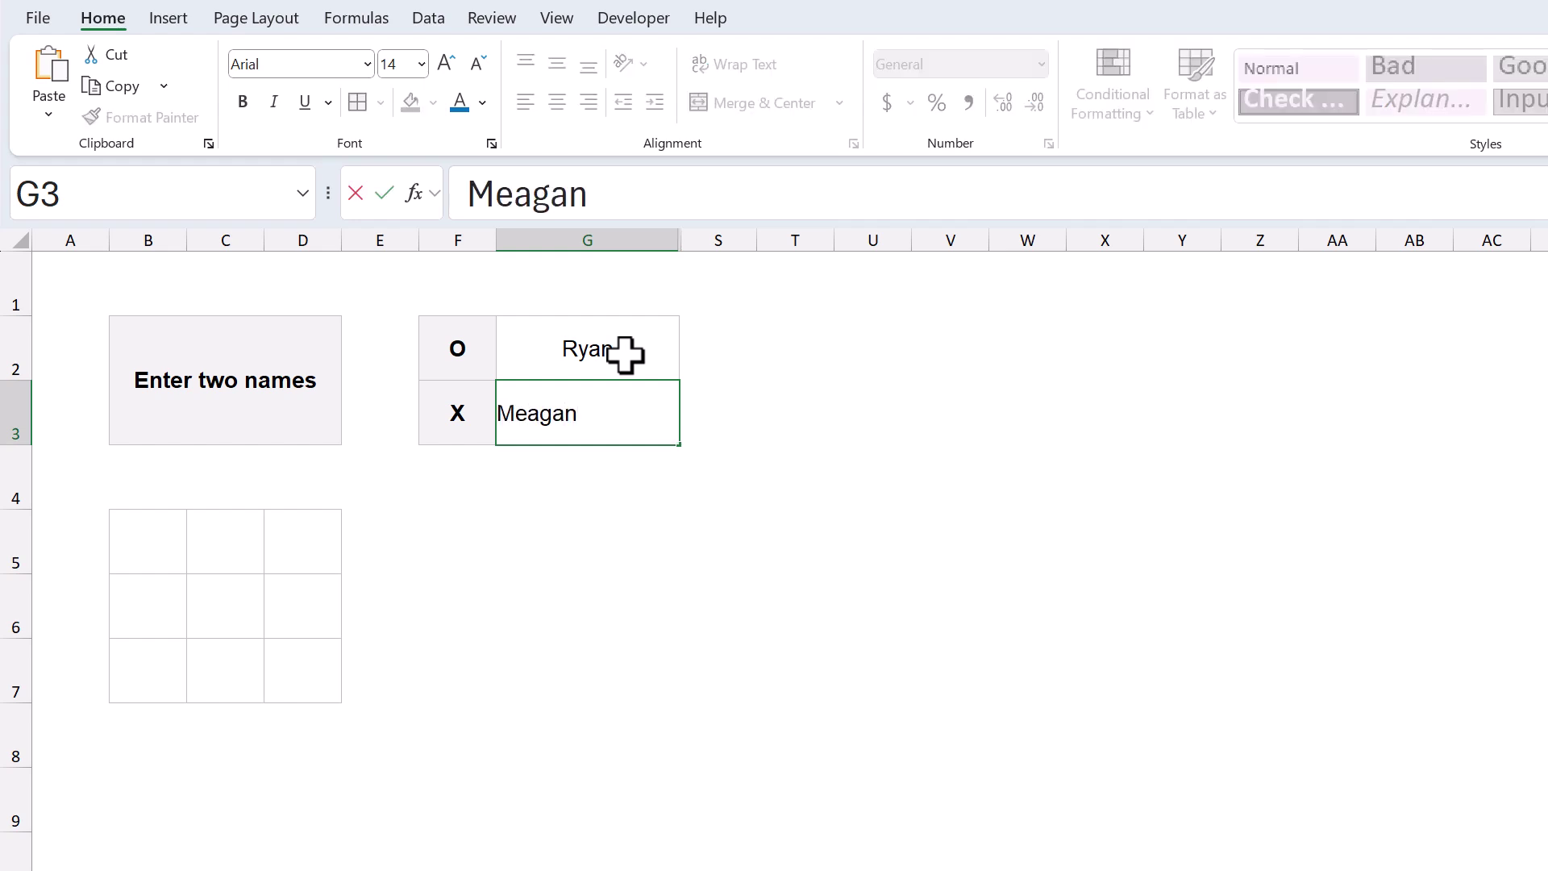
pyautogui.press('Return')
# - Play a test game where O wins the B5–D7 diagonal, then select the board
pyautogui.click(300, 558)
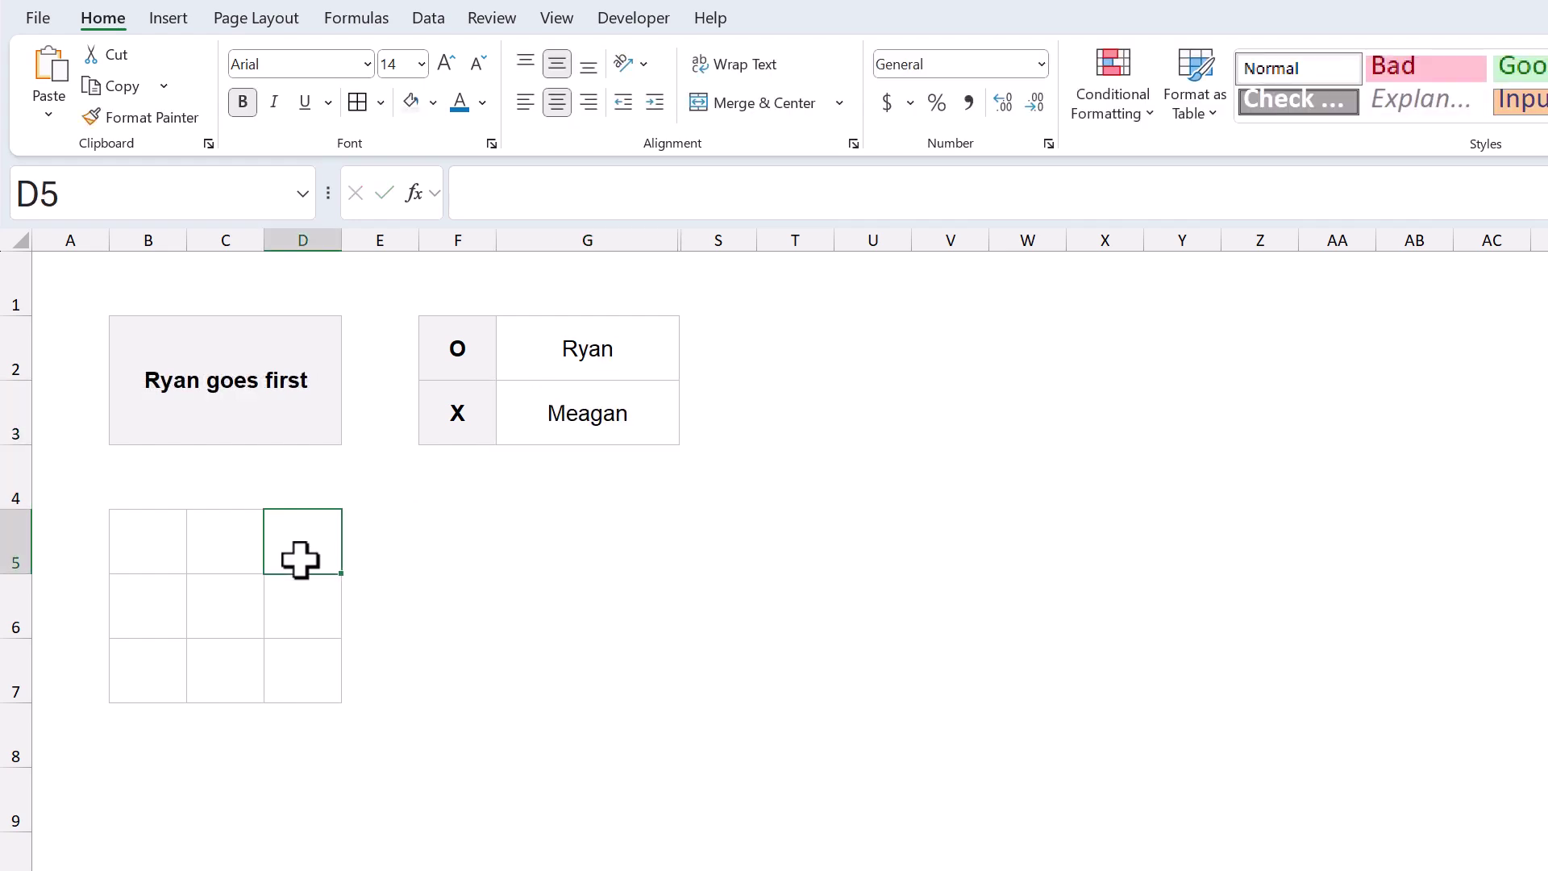
pyautogui.write('O')
pyautogui.press('Return')
pyautogui.write('X')
pyautogui.press('Return')
pyautogui.write('O')
pyautogui.press('Left')
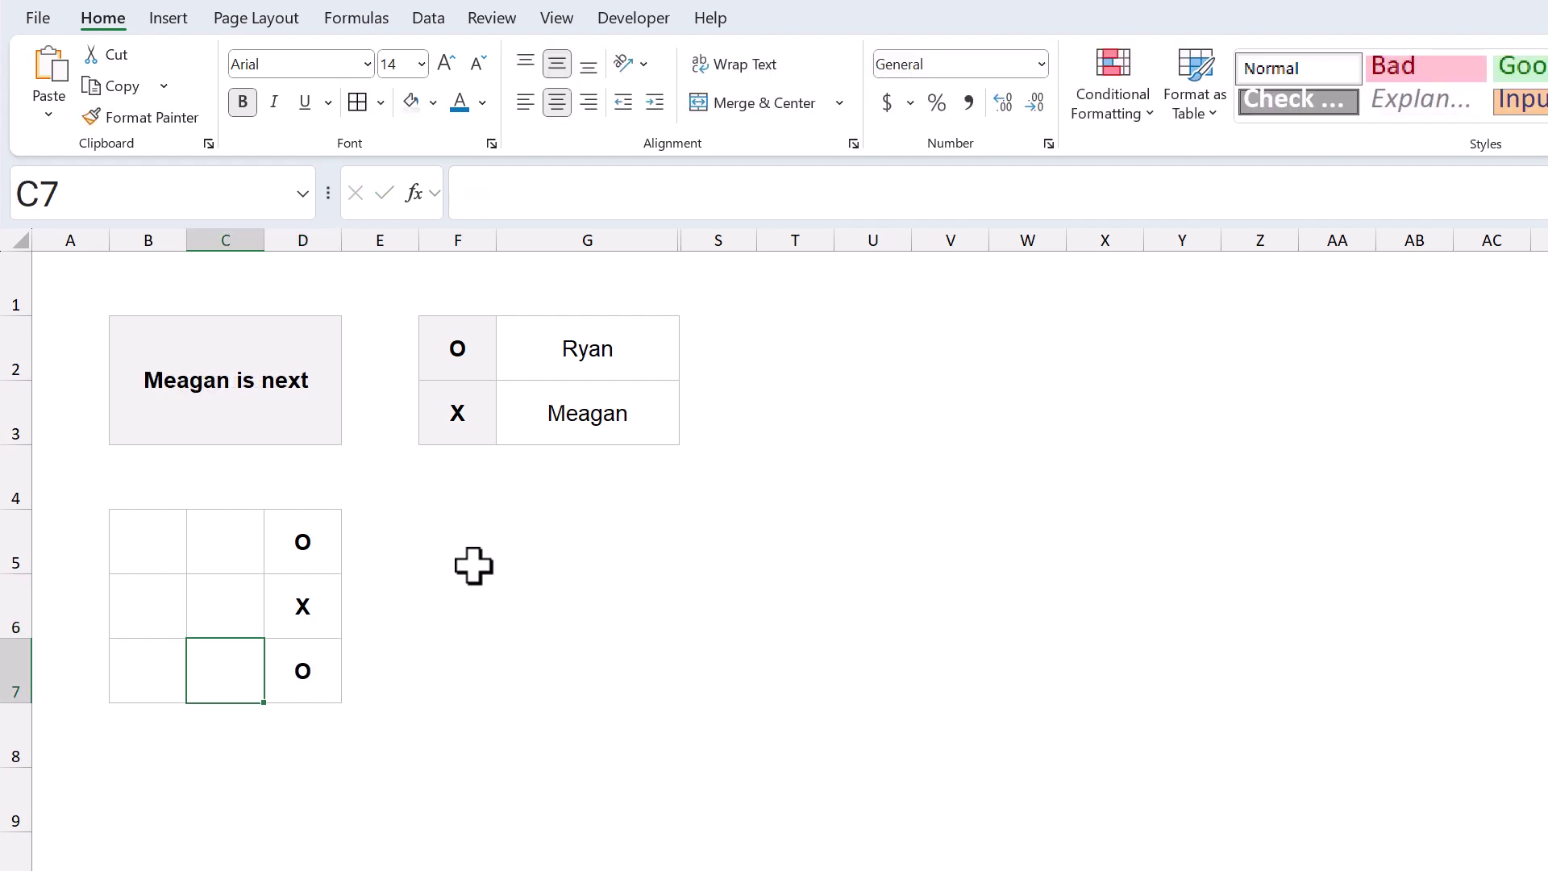
pyautogui.write('X')
pyautogui.press('Up')
pyautogui.write('O')
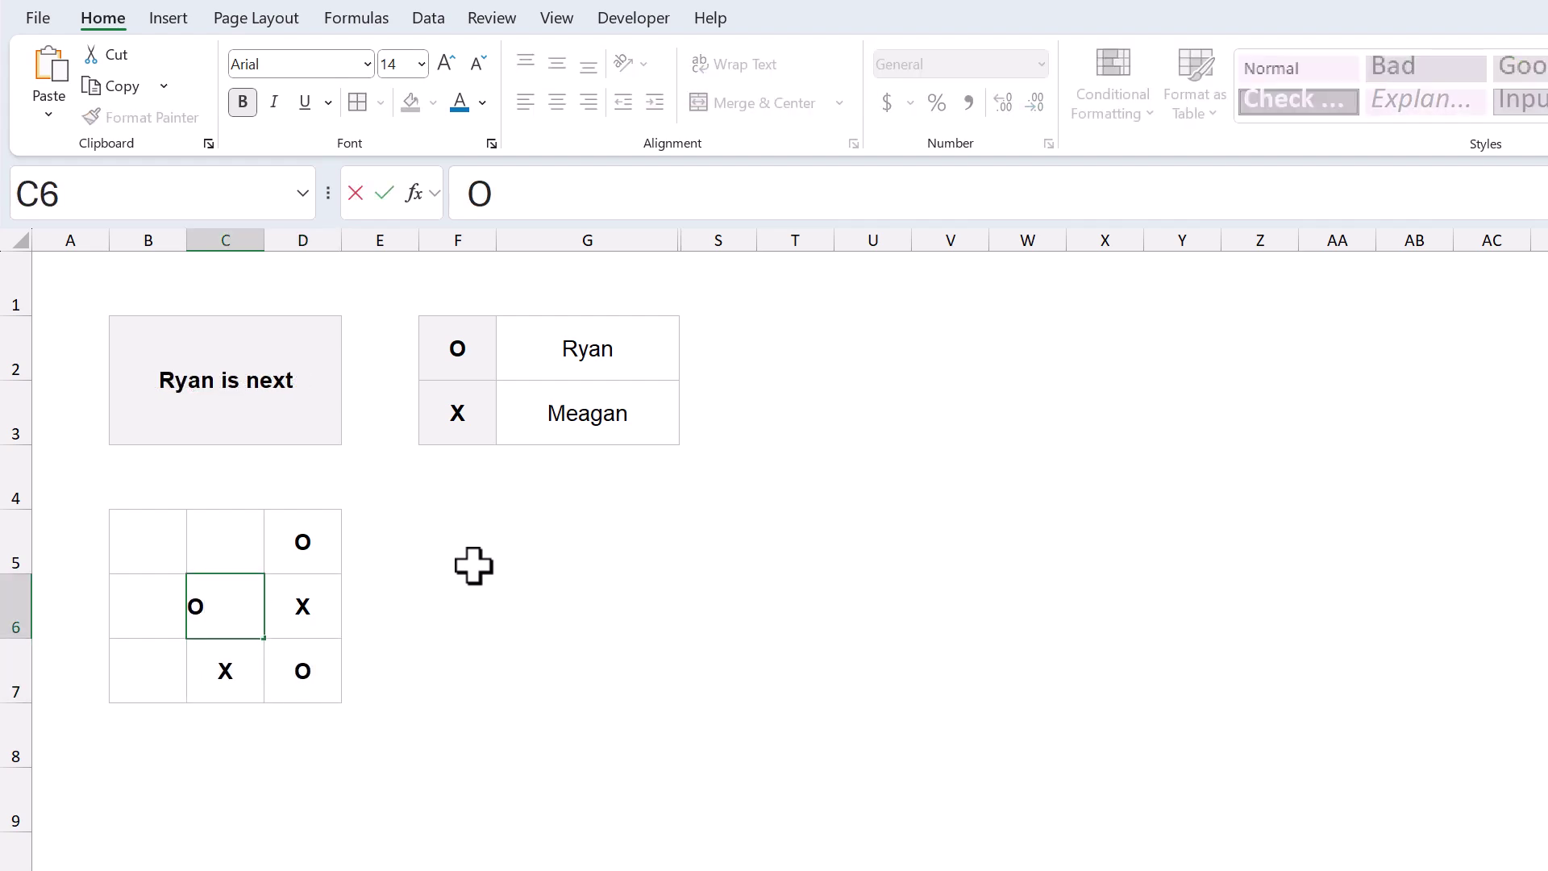
pyautogui.press('Left')
pyautogui.write('X')
pyautogui.press('Up')
pyautogui.write('O')
pyautogui.press('Return')
pyautogui.moveTo(162, 560); pyautogui.dragTo(304, 663)
# - Clear the board and open a second game: O in C5, X in C6, O in D6
pyautogui.press('Delete')
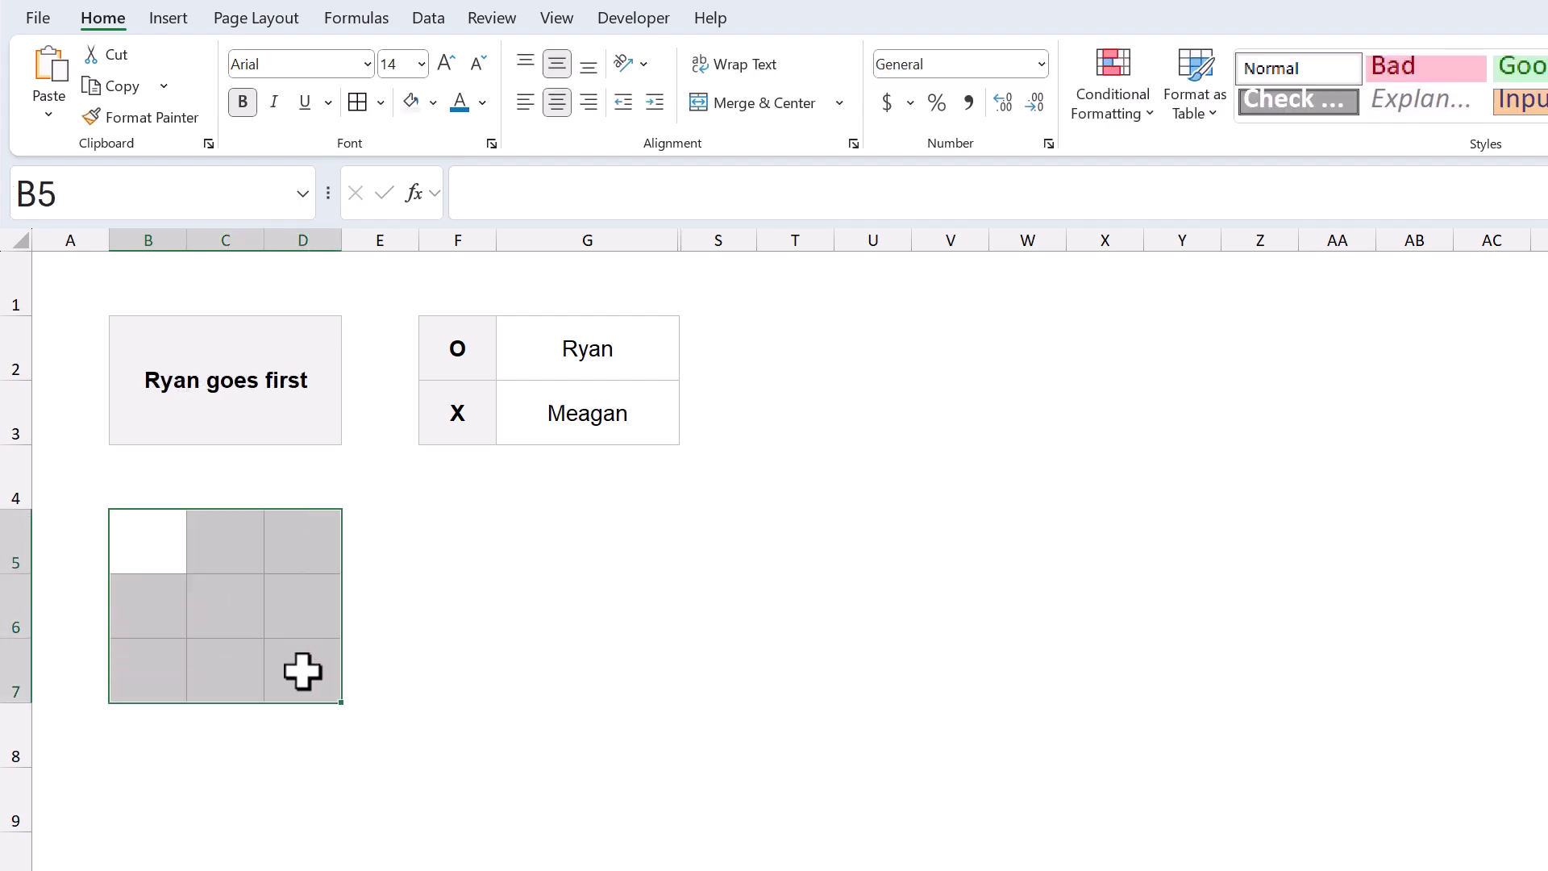
pyautogui.click(305, 667)
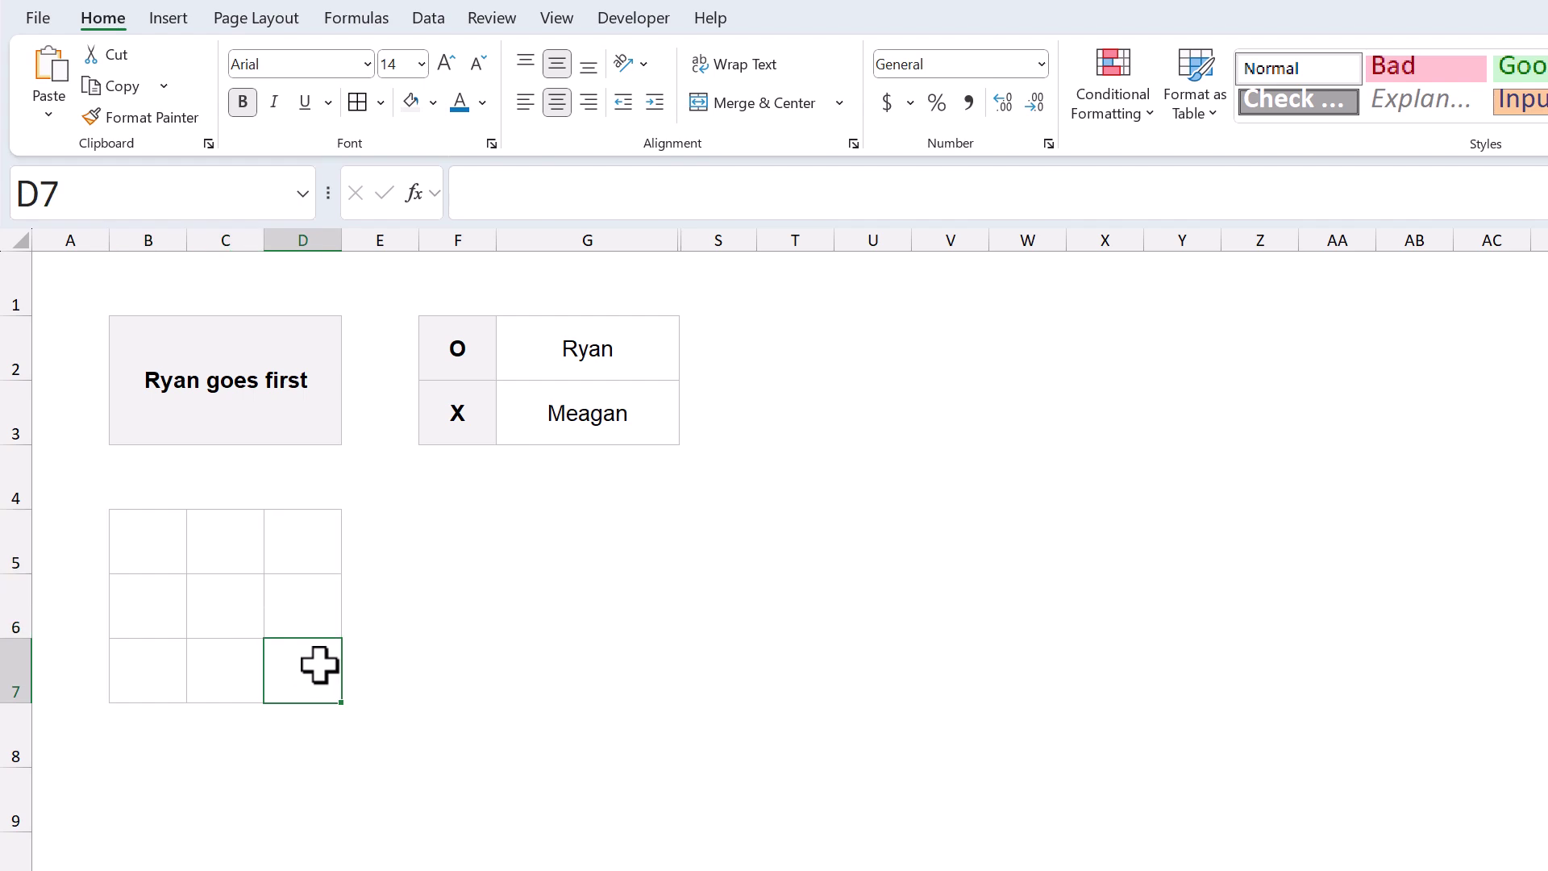
pyautogui.click(243, 561)
pyautogui.write('O')
pyautogui.press('Return')
pyautogui.write('X')
pyautogui.click(282, 614)
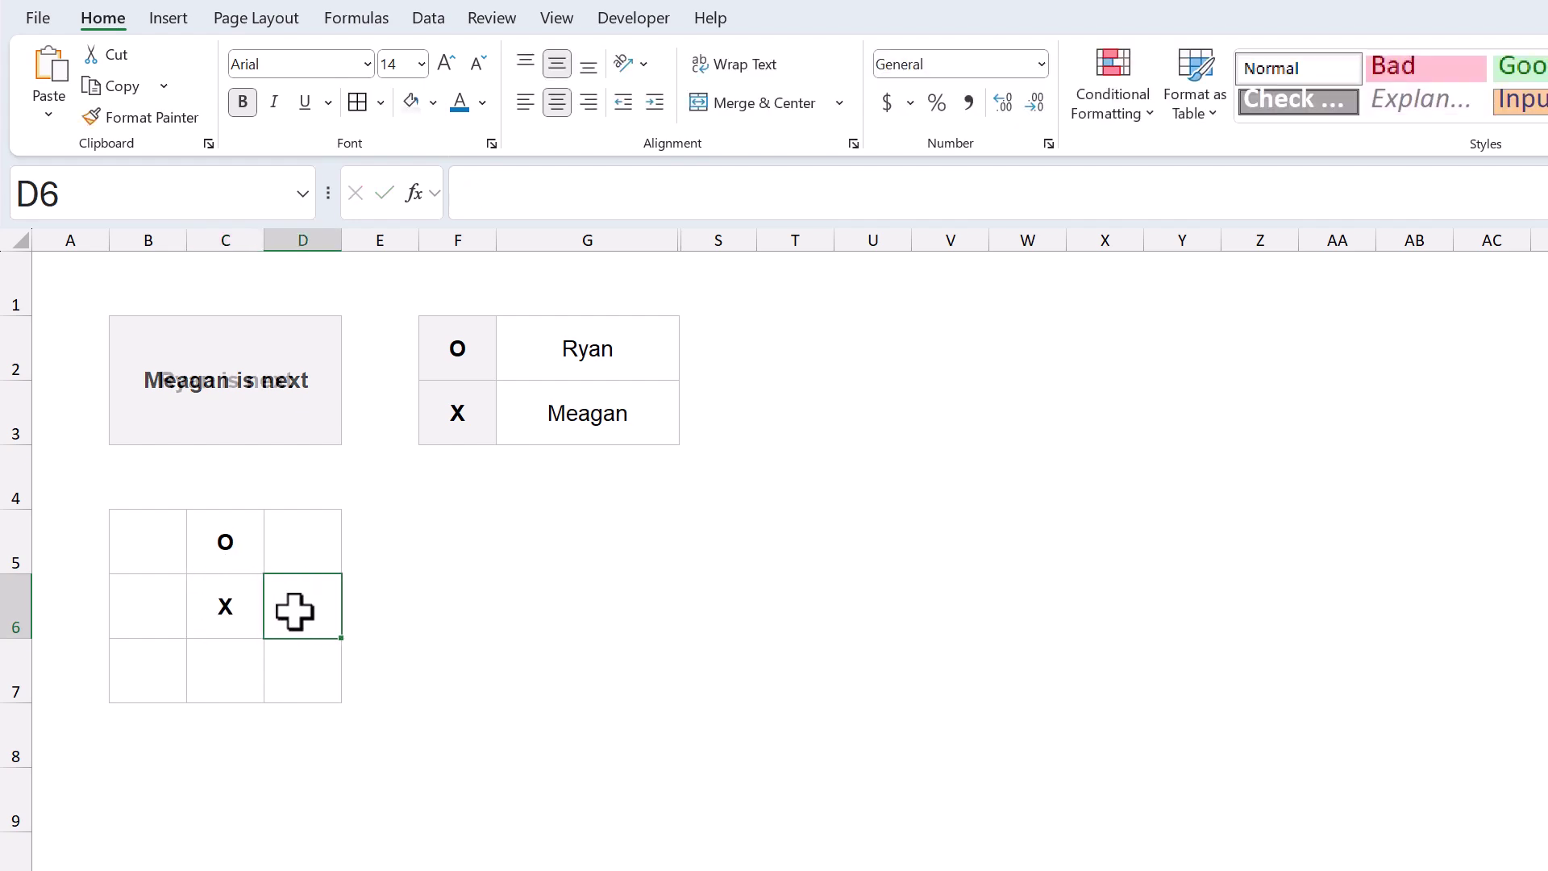
pyautogui.write('O')
pyautogui.press('Return')
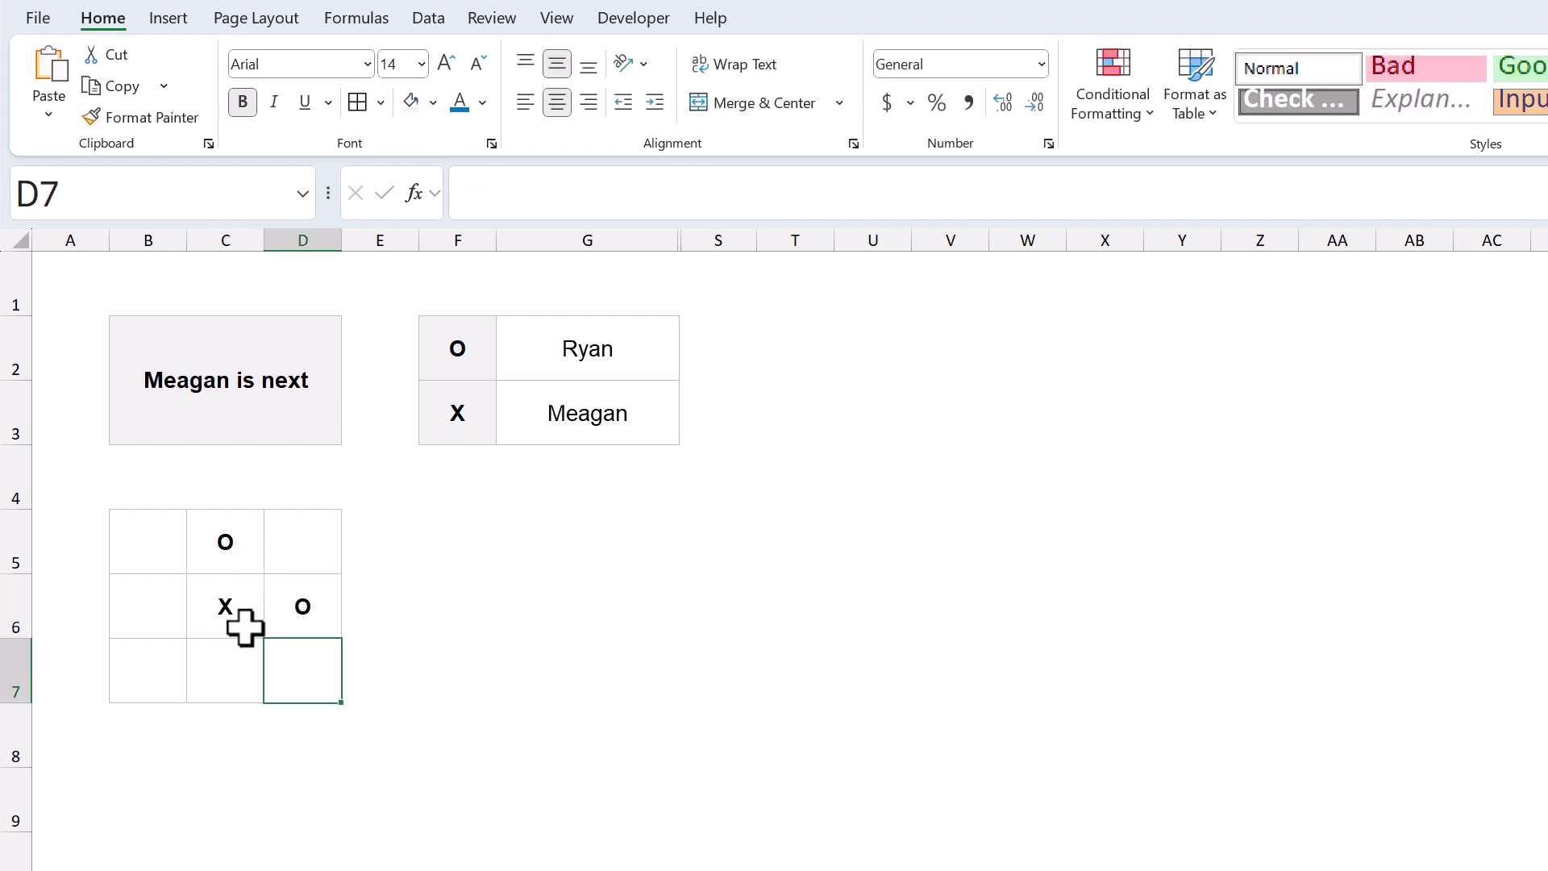
# - Finish with X in B7, D7 and O in D5, B5 winning the top row, then clear the board
pyautogui.click(124, 680)
pyautogui.write('X')
pyautogui.click(316, 556)
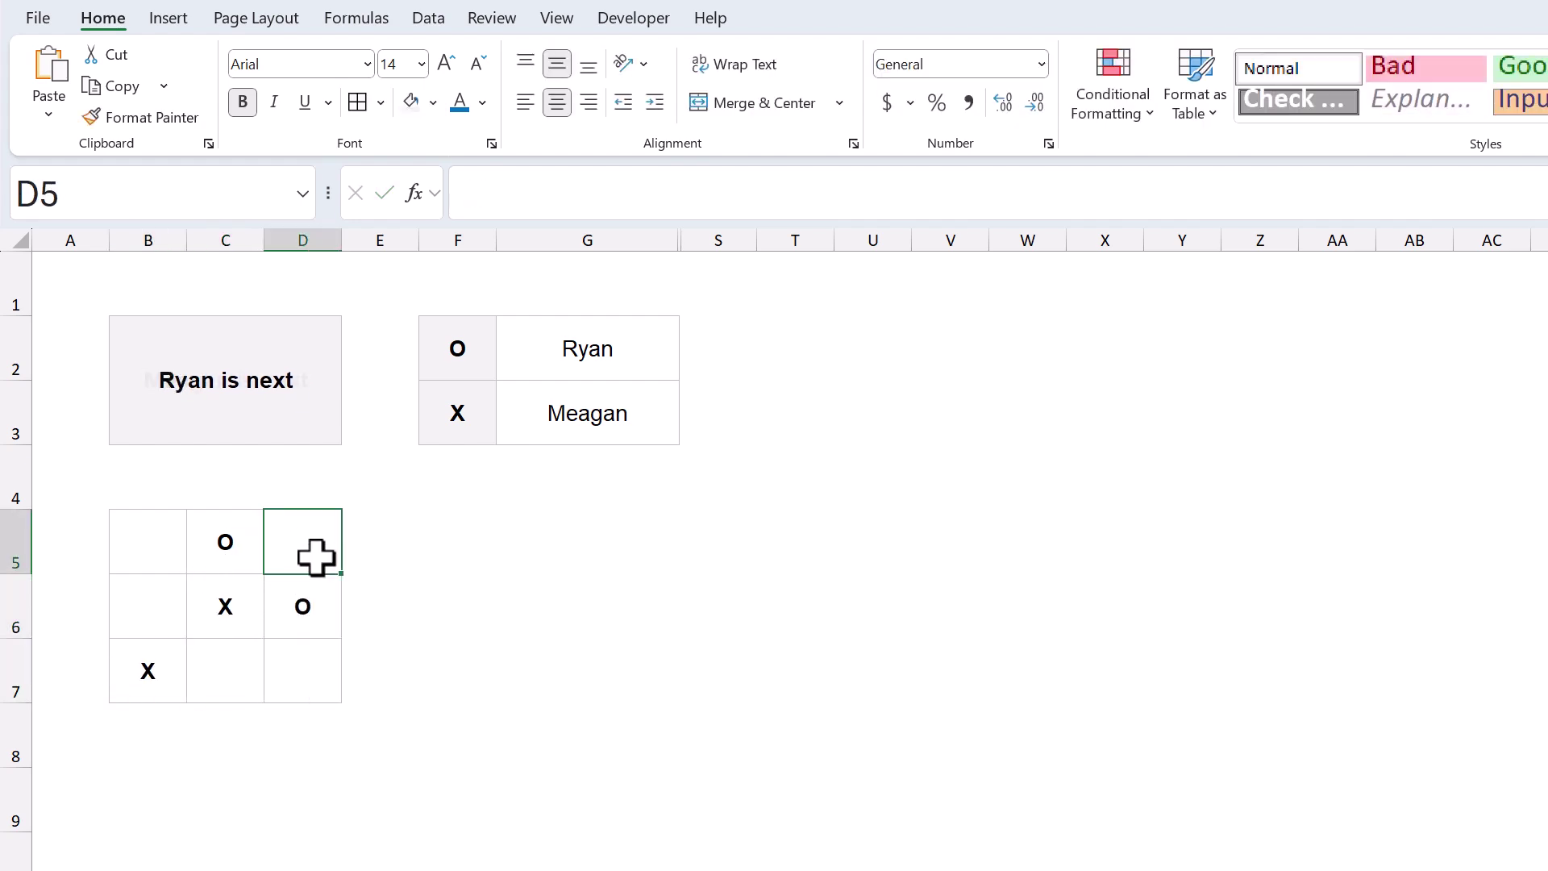
pyautogui.write('O')
pyautogui.click(307, 684)
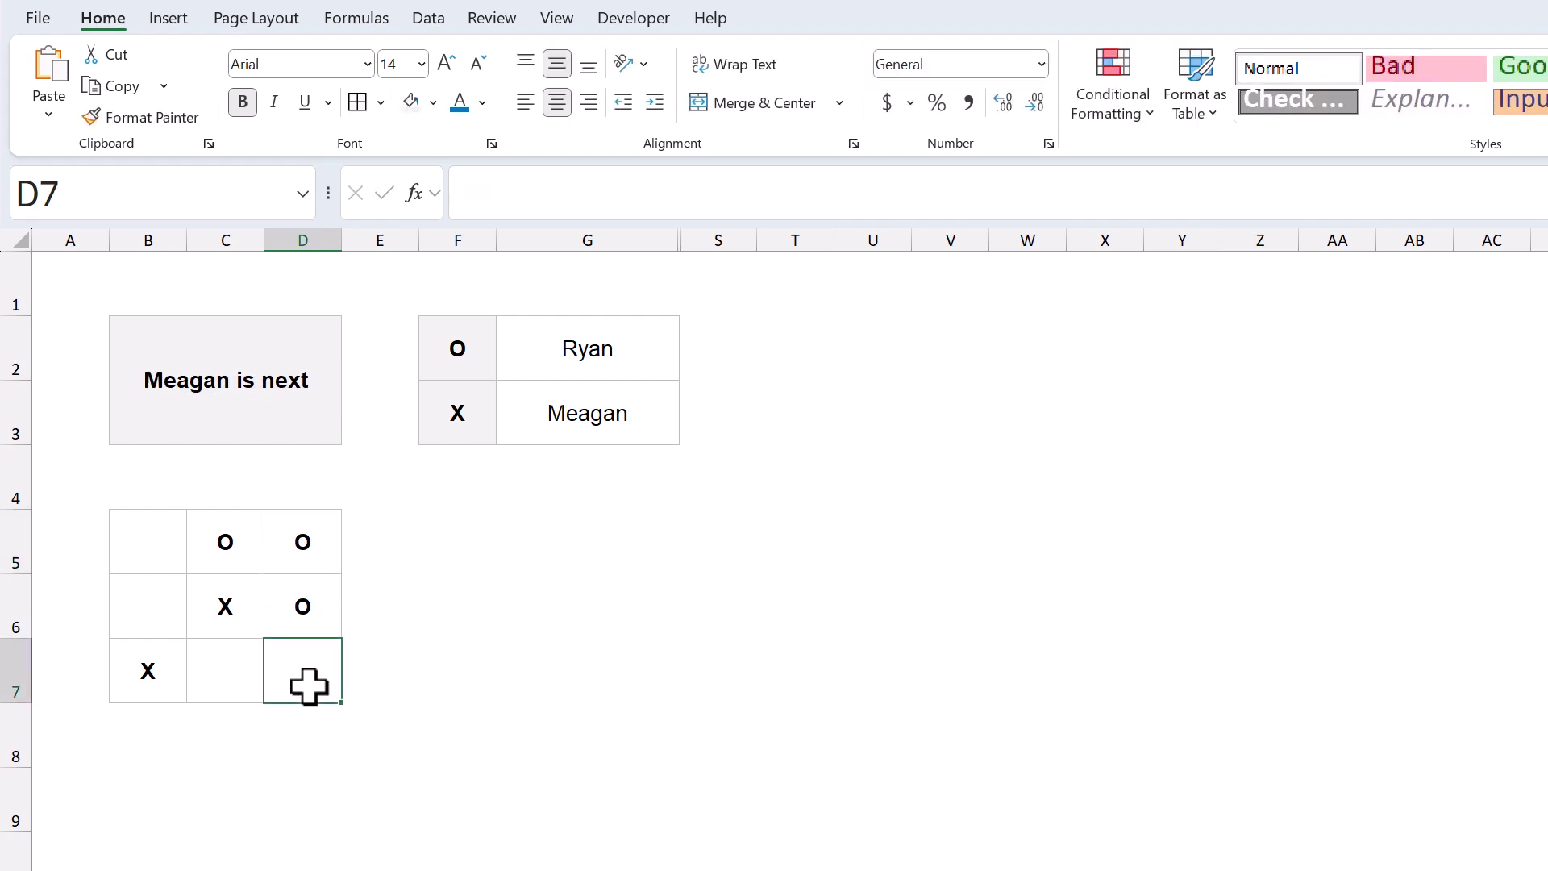
pyautogui.write('X')
pyautogui.click(162, 558)
pyautogui.write('O')
pyautogui.press('Return')
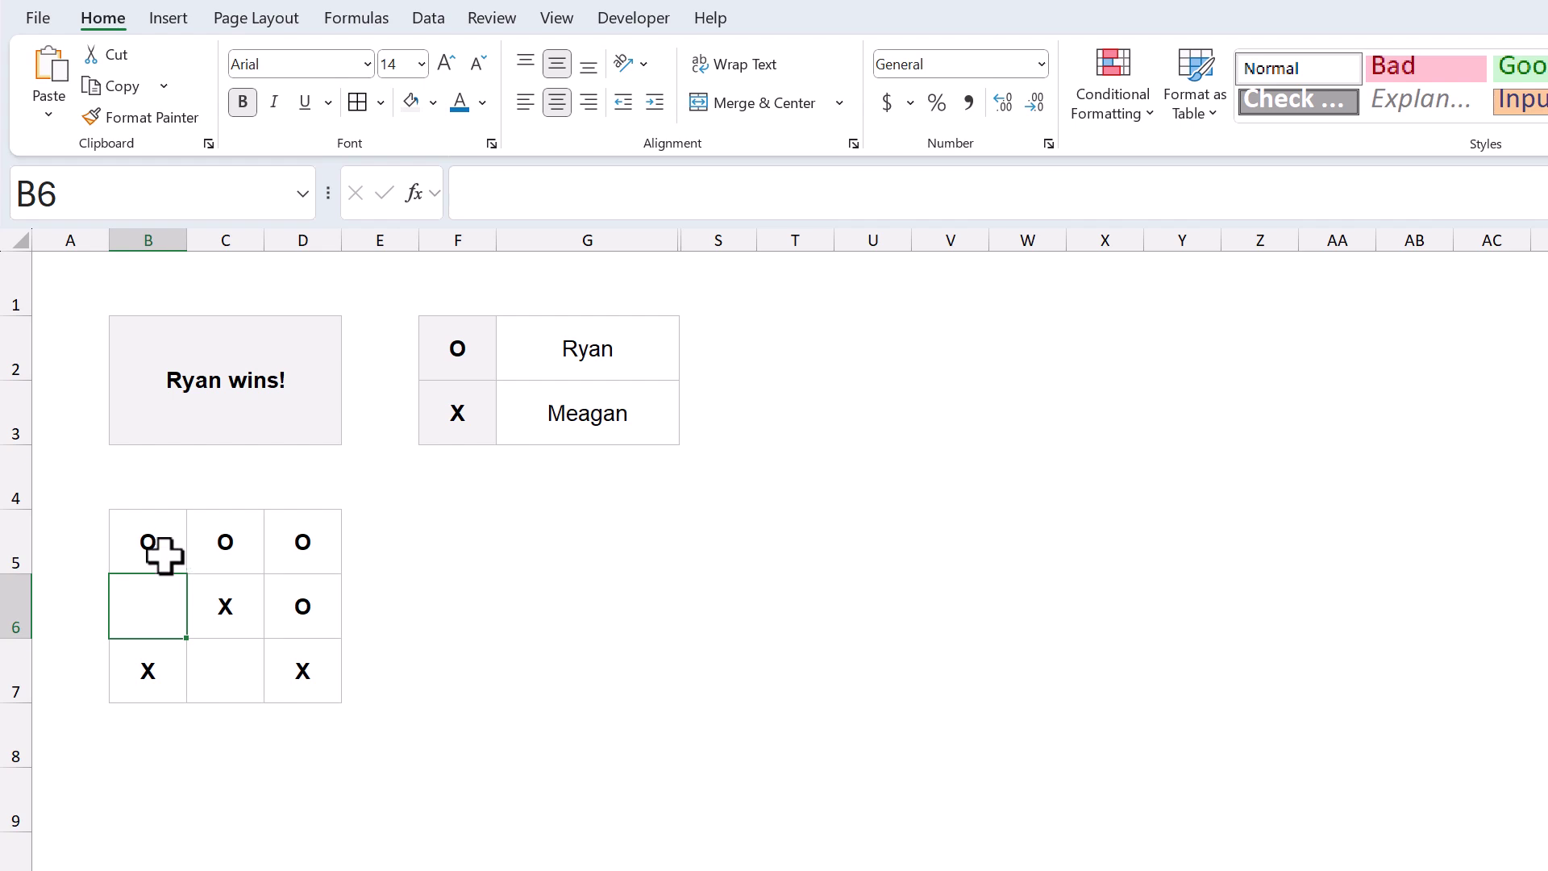
pyautogui.moveTo(155, 545); pyautogui.dragTo(292, 666)
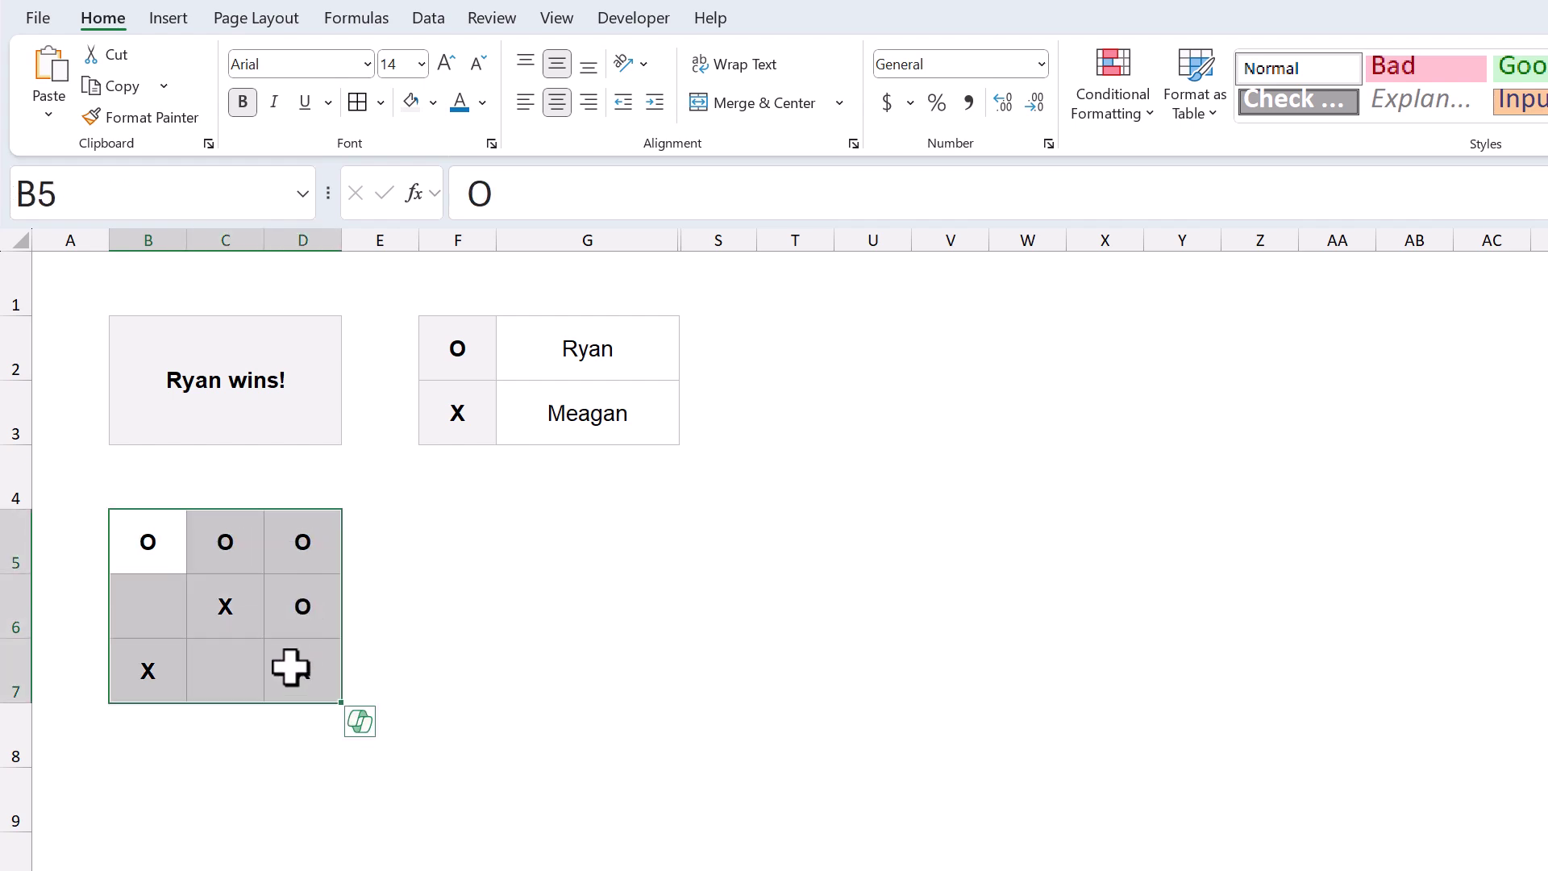
pyautogui.press('Delete')
pyautogui.click(290, 667)
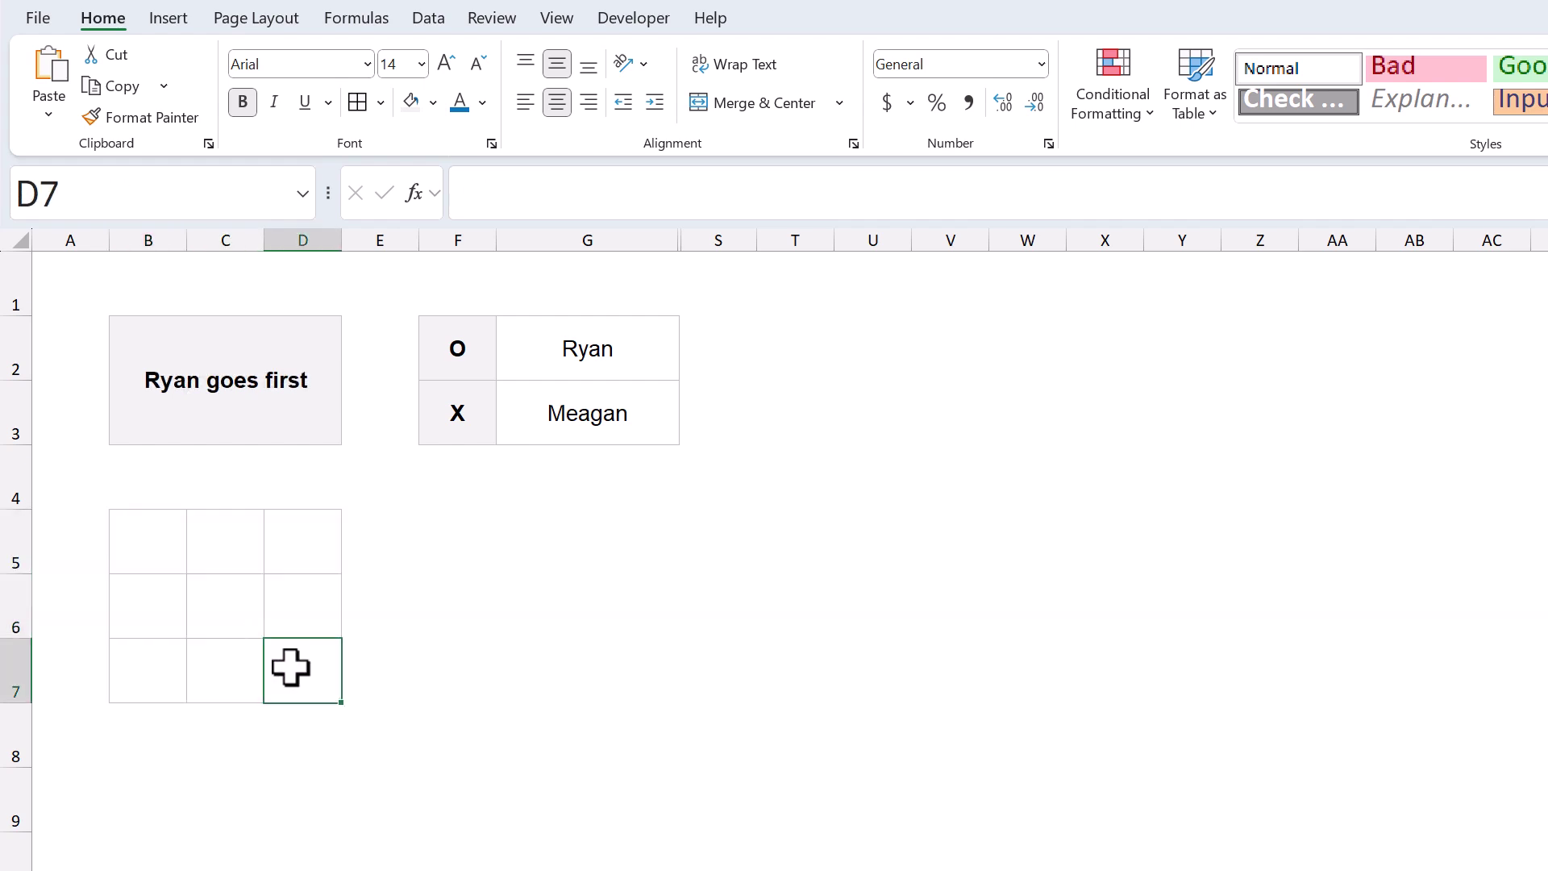